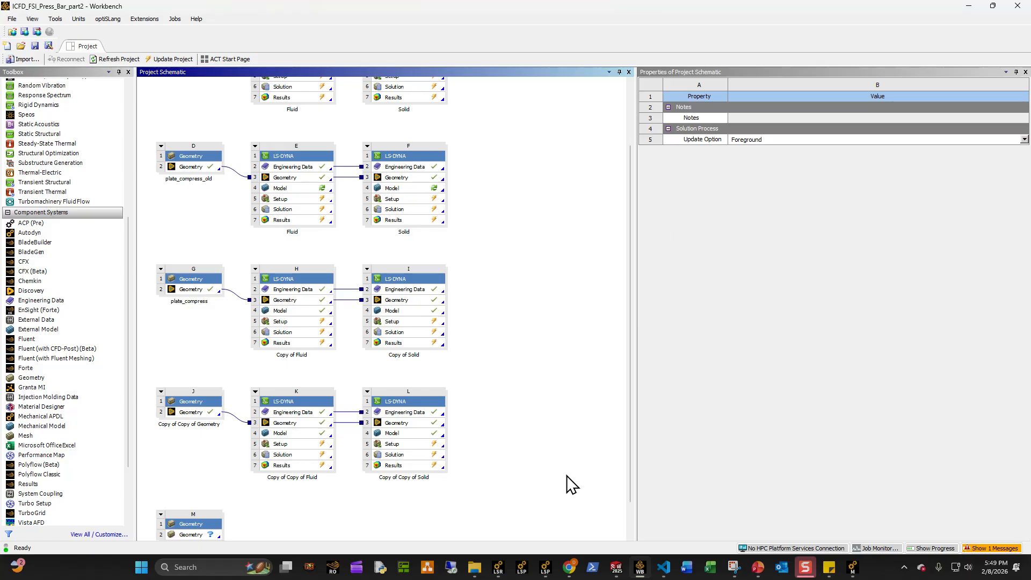
- Rename the new standalone geometry system at the end of the project schematic as Demo
left_click_drag(626, 481, 617, 543)
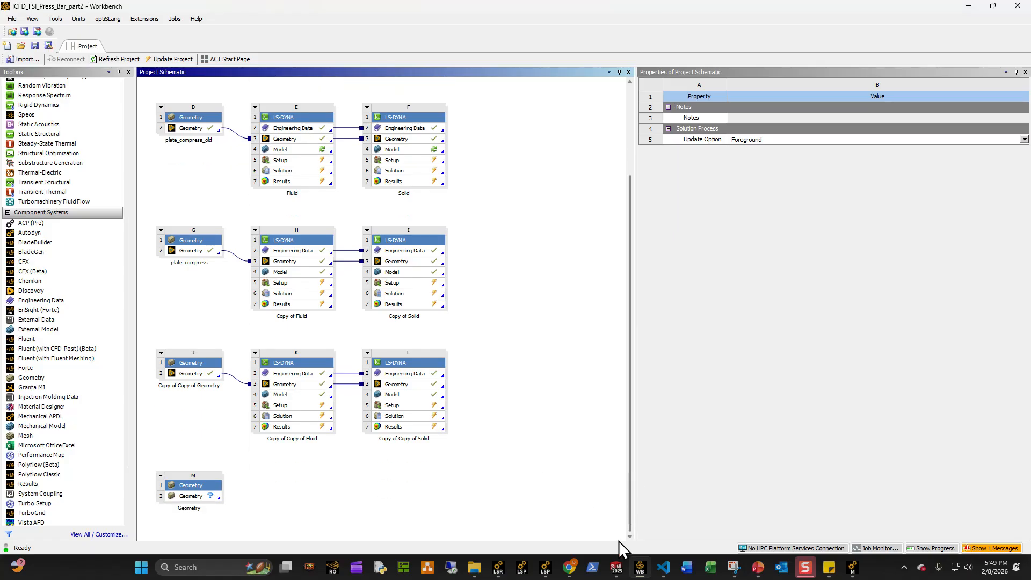
double_click(183, 508)
type("Demo")
key("Return")
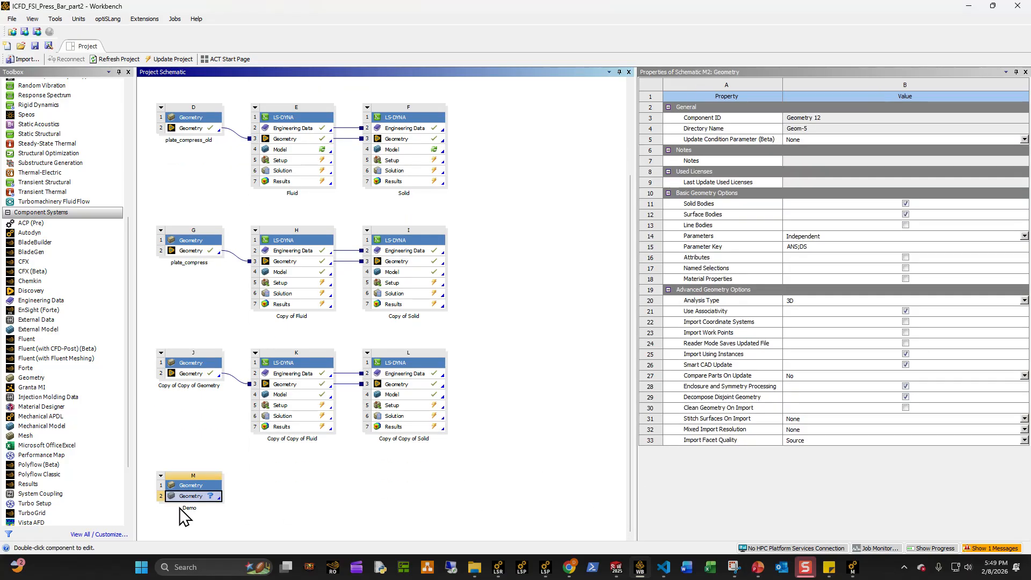
- Import part2_ball_hit_water_drop.STEP from the Example_Problems folder into the Demo geometry cell
right_click(185, 496)
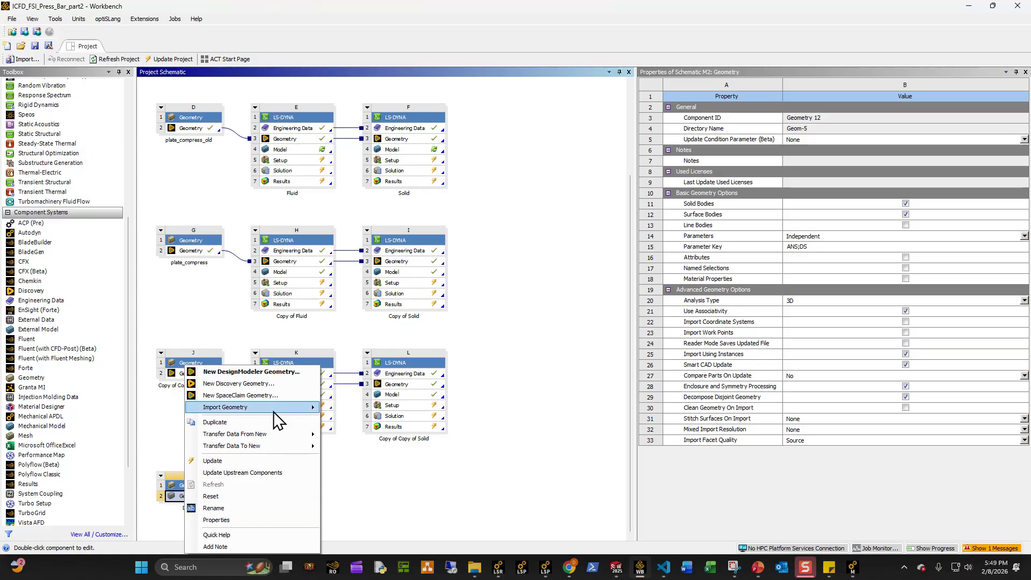
mouse_move(258, 407)
left_click(353, 410)
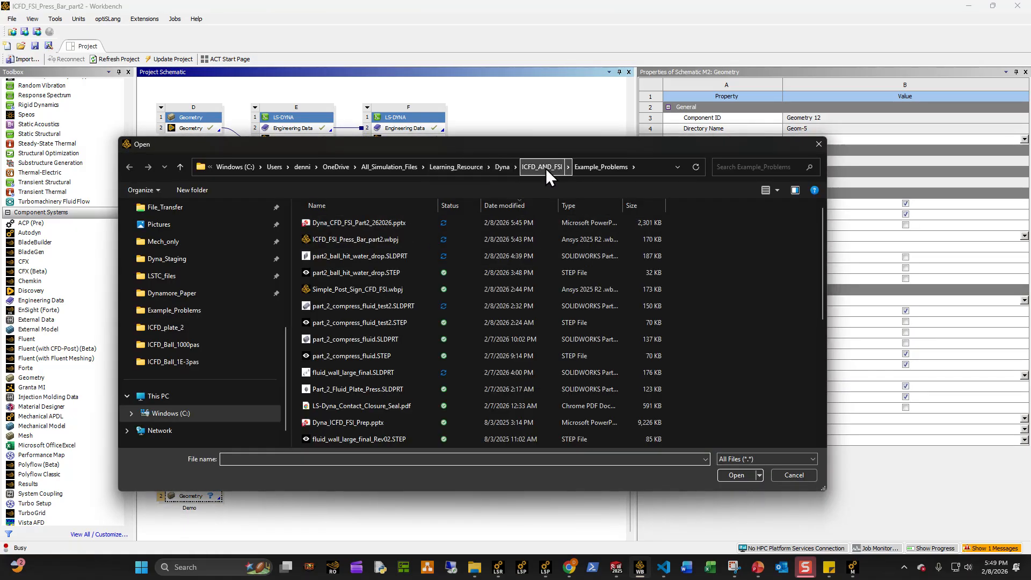
left_click(516, 202)
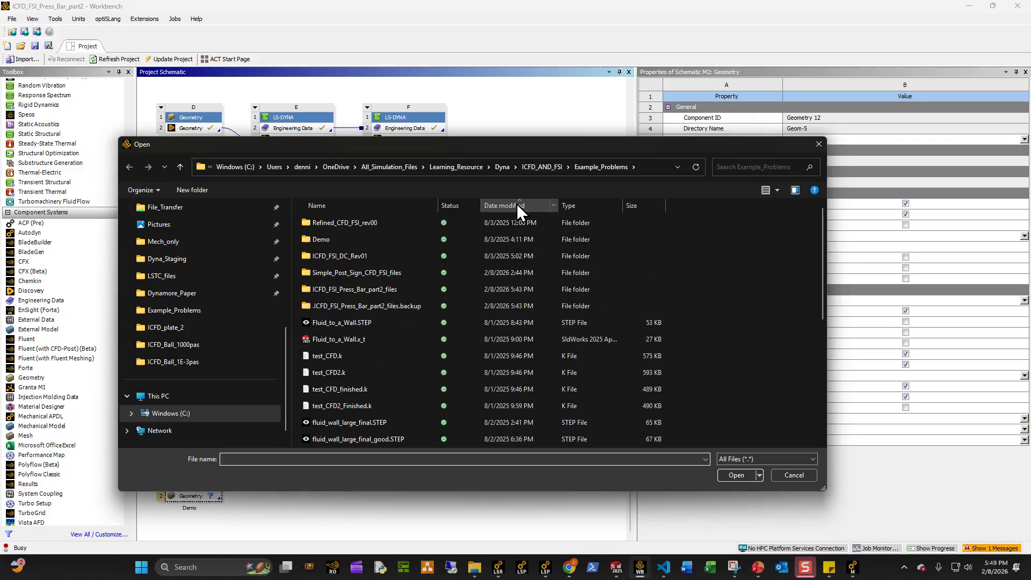
left_click(517, 204)
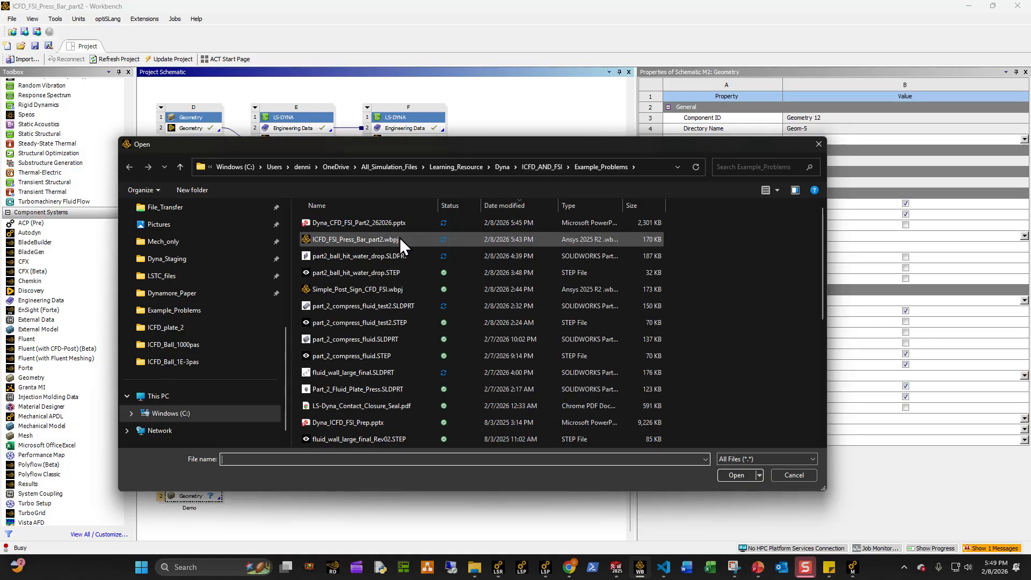
double_click(376, 273)
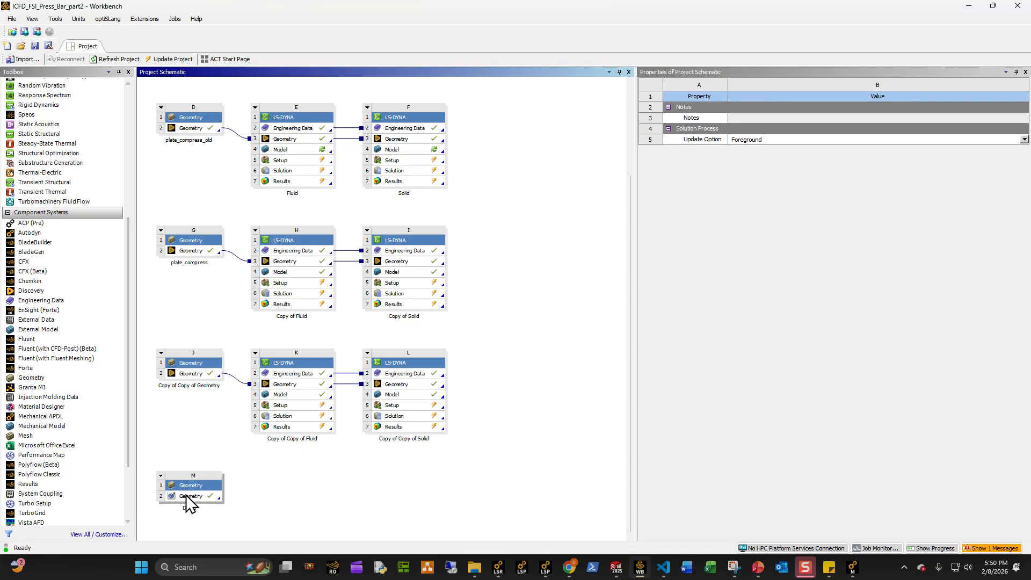
- Open the Demo geometry for editing in SpaceClaim and bring its window to the front
right_click(185, 493)
left_click(236, 346)
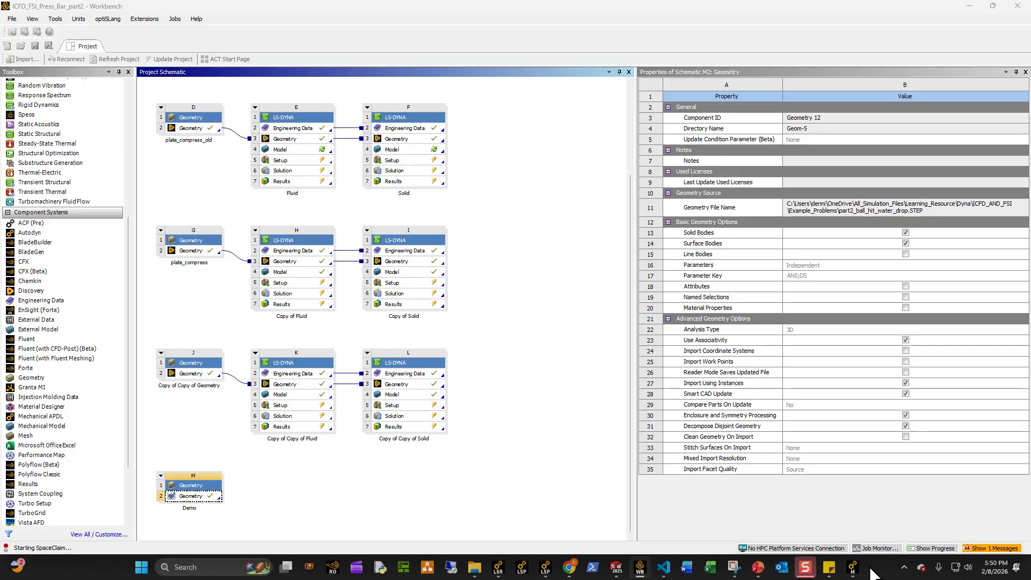
mouse_move(853, 558)
left_click(907, 516)
left_click_drag(456, 15, 1030, 15)
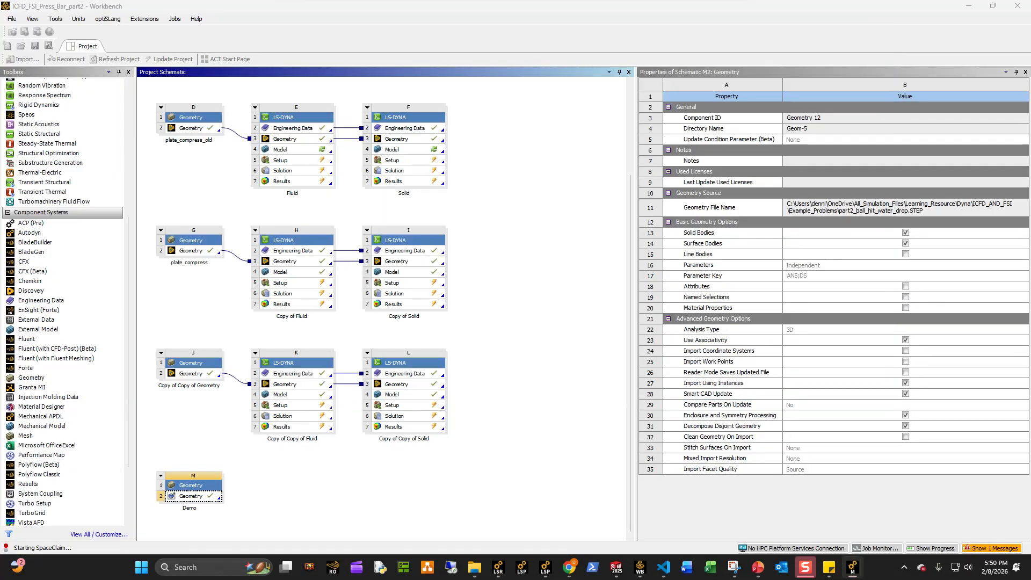
mouse_move(854, 567)
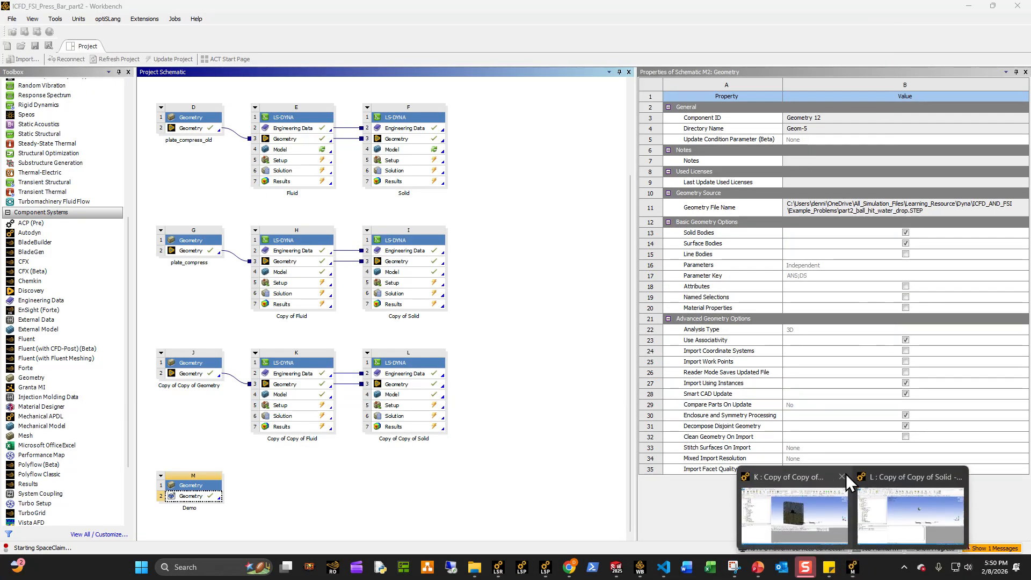
left_click(800, 508)
left_click_drag(599, 7, 0, 258)
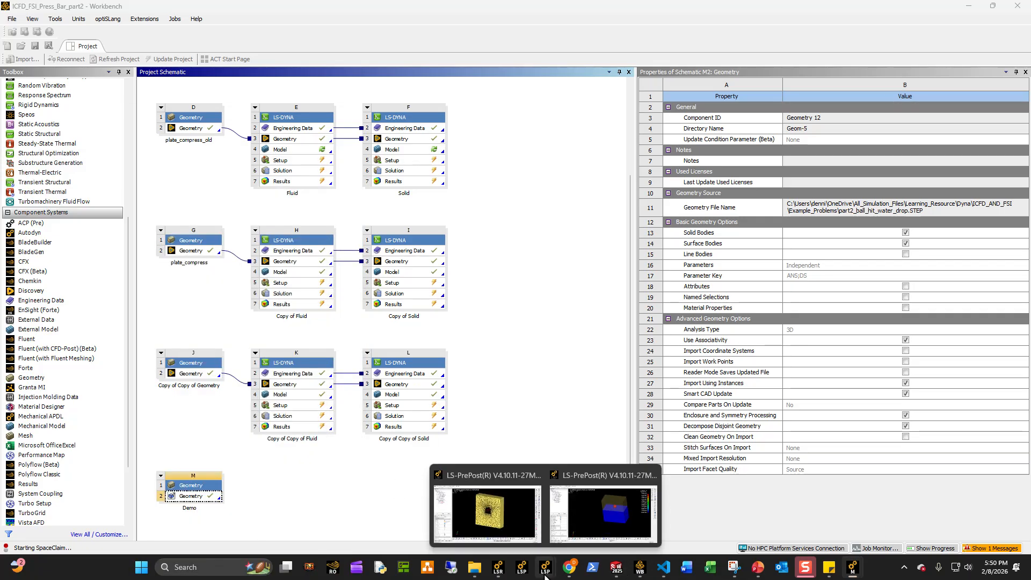
left_click(552, 405)
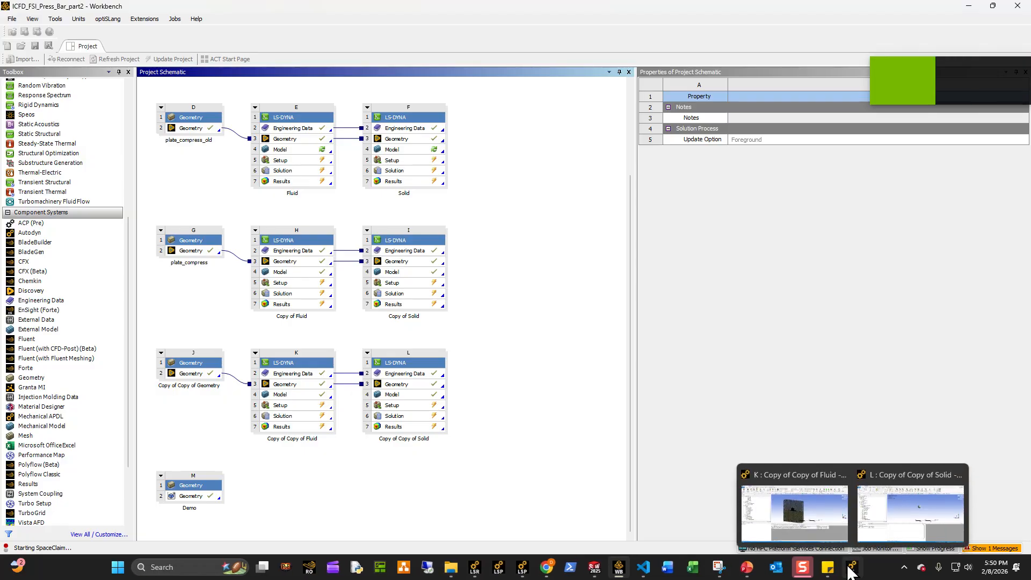
mouse_move(852, 569)
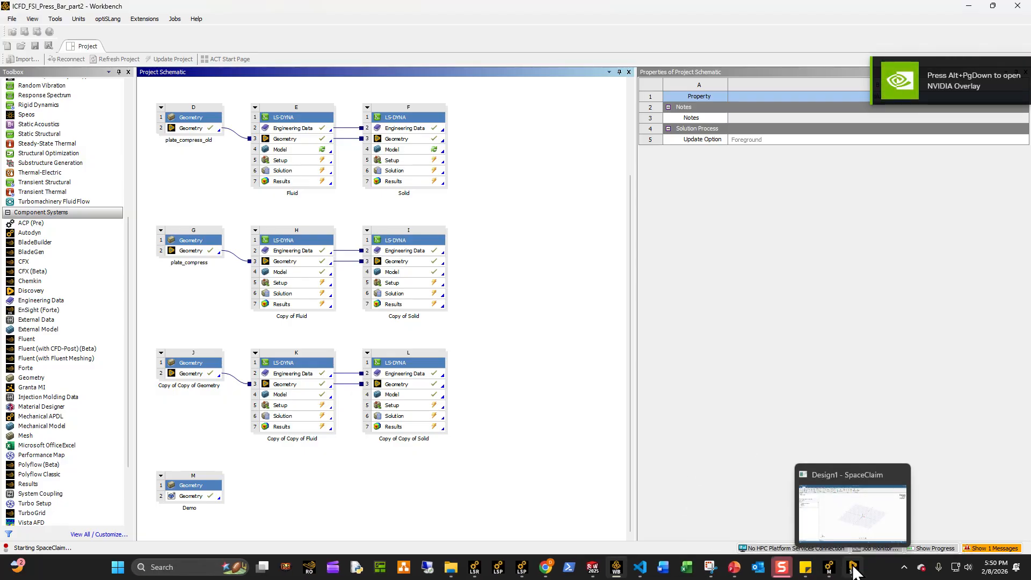
left_click(853, 568)
mouse_move(831, 567)
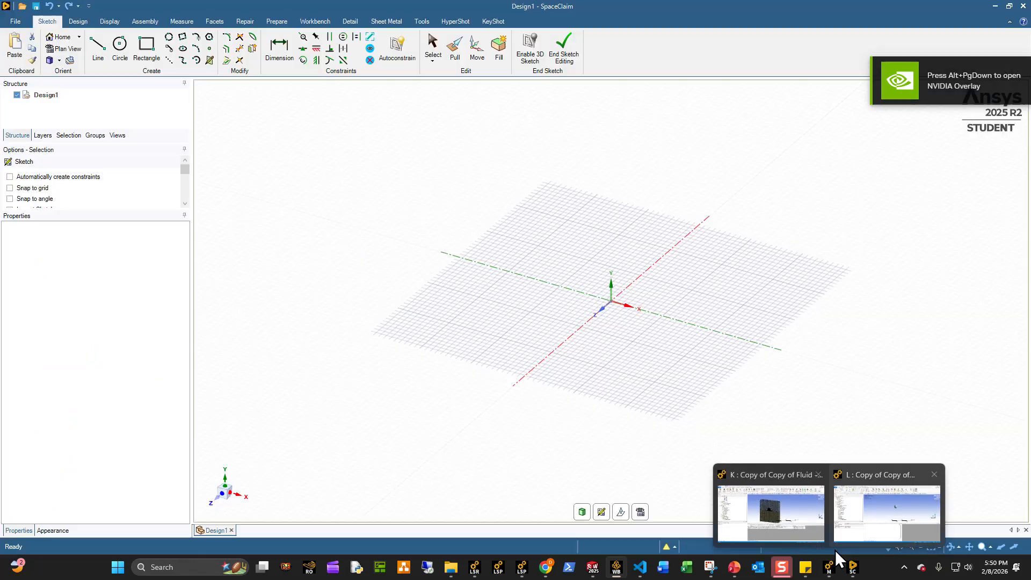
left_click(870, 529)
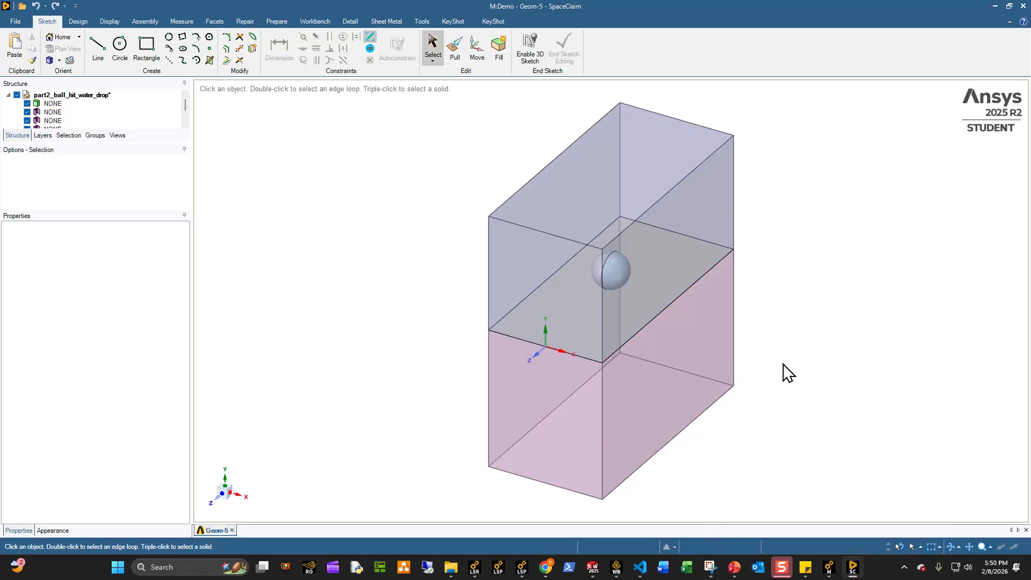
- Hide the solid ball body of part2_ball_hit_water_drop, dismiss the physics tip, and clear the face selection
middle_click_drag(783, 370, 530, 288)
left_click(681, 356)
scroll(502, 243, "up", 2)
left_click(26, 105)
scroll(471, 214, "down", 3)
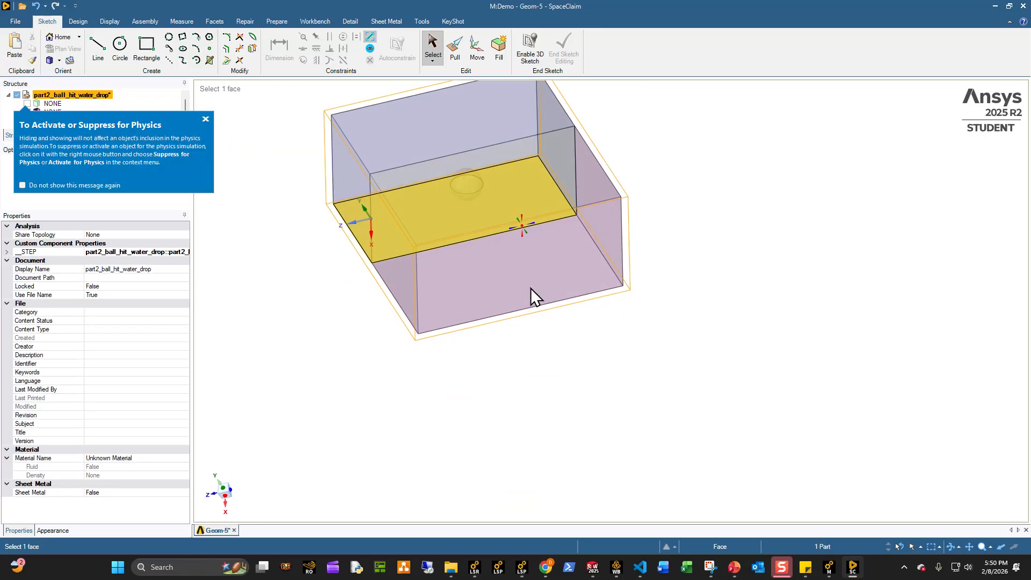
left_click(206, 119)
left_click(417, 235)
middle_click_drag(417, 234, 530, 299)
key("Escape")
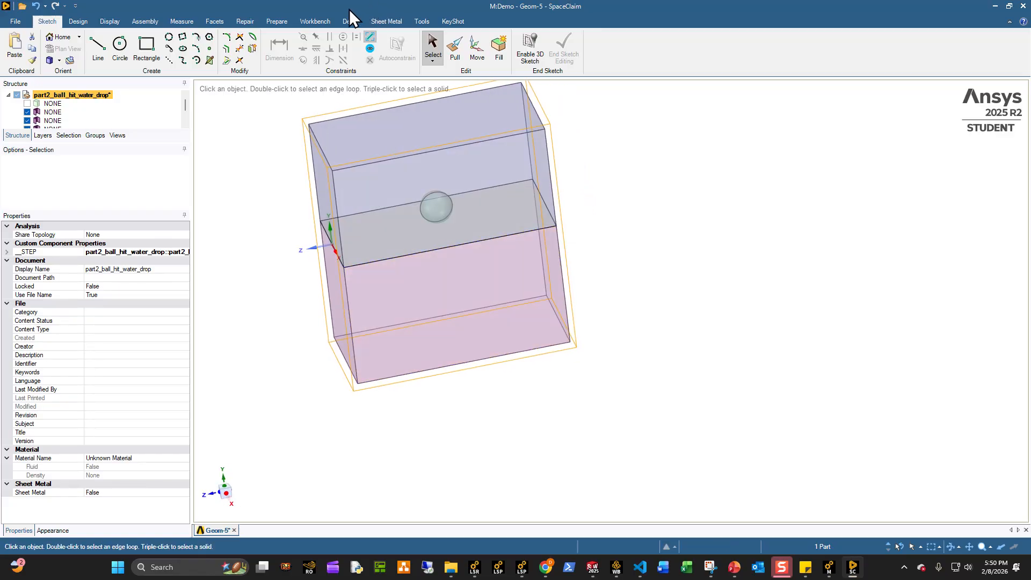
- Share the coincident edges of the fluid domain and ball surfaces, checking the highlighted edges before completing the operation
left_click(315, 21)
left_click(267, 51)
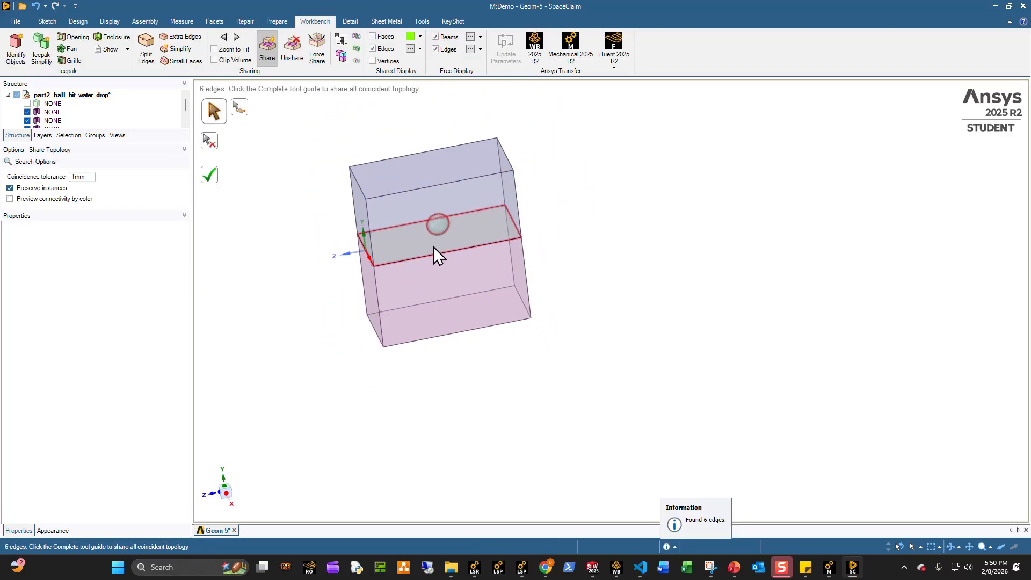
scroll(421, 246, "up", 5)
middle_click_drag(369, 287, 364, 262)
scroll(481, 296, "up", 2)
scroll(481, 295, "down", 3)
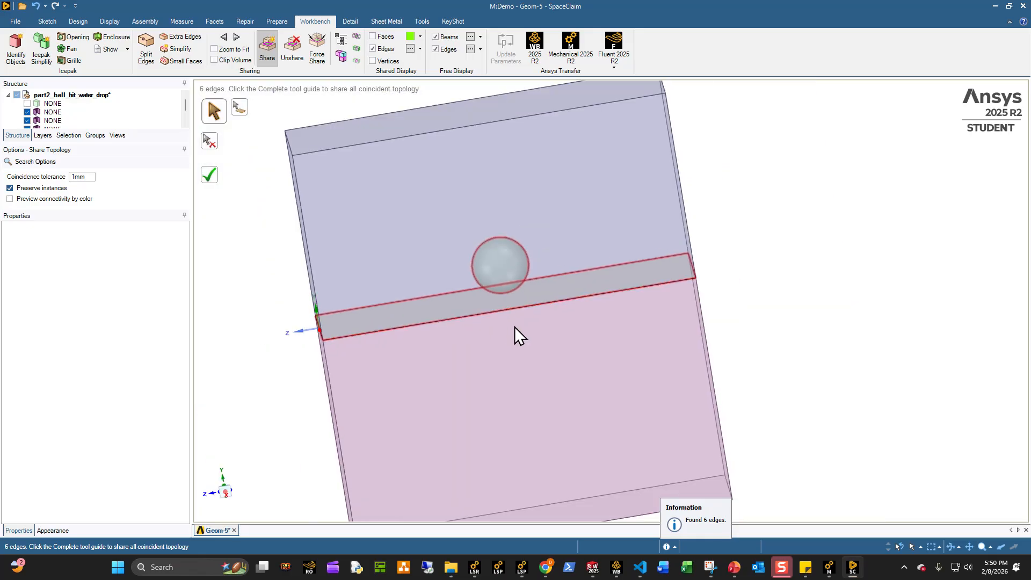
scroll(598, 350, "down", 2)
mouse_move(599, 350)
middle_mouse_down()
mouse_move(578, 380)
mouse_move(593, 346)
mouse_move(585, 338)
middle_mouse_up()
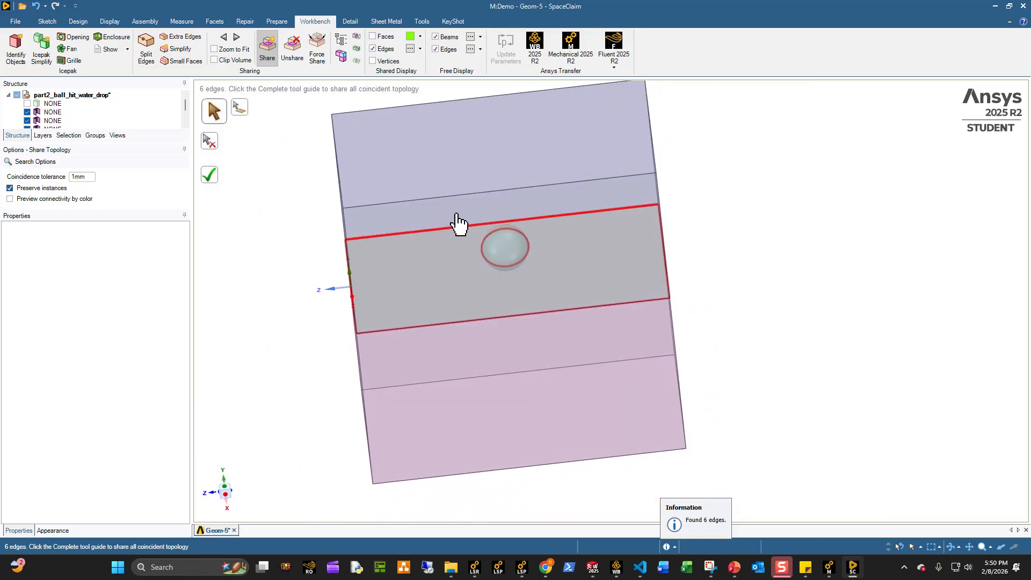
middle_click_drag(424, 270, 465, 280)
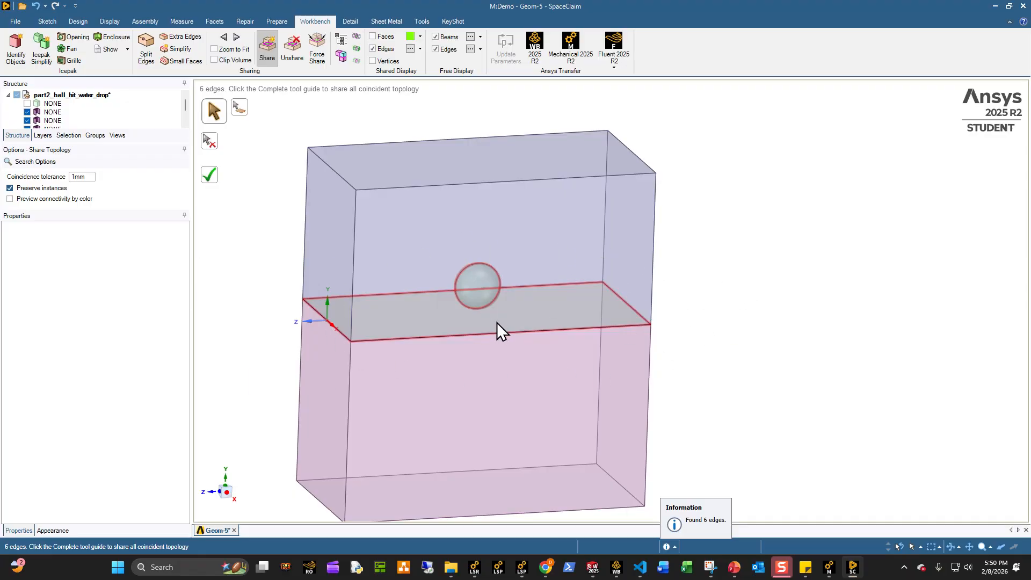
middle_click_drag(498, 322, 387, 356)
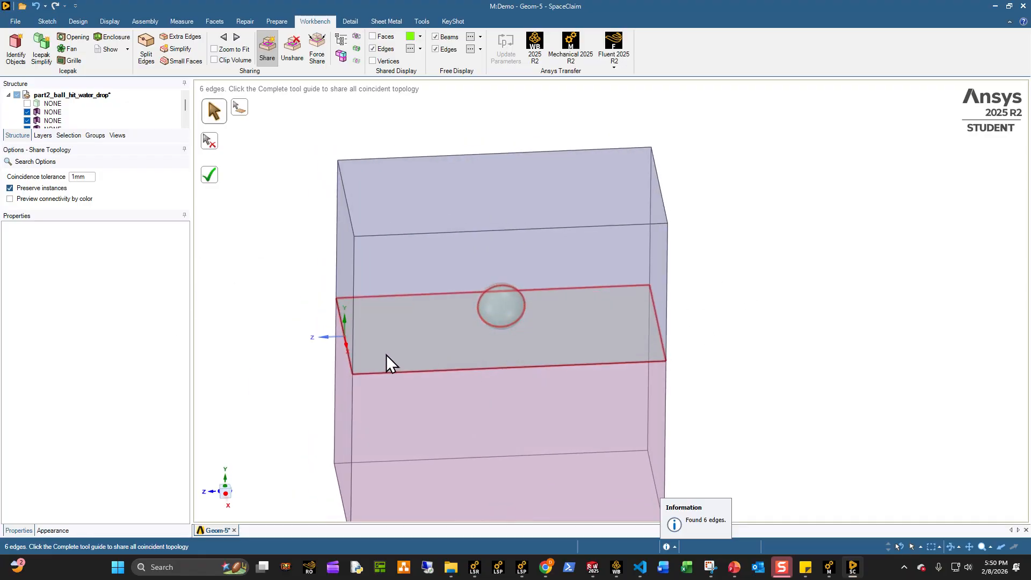
left_click(211, 177)
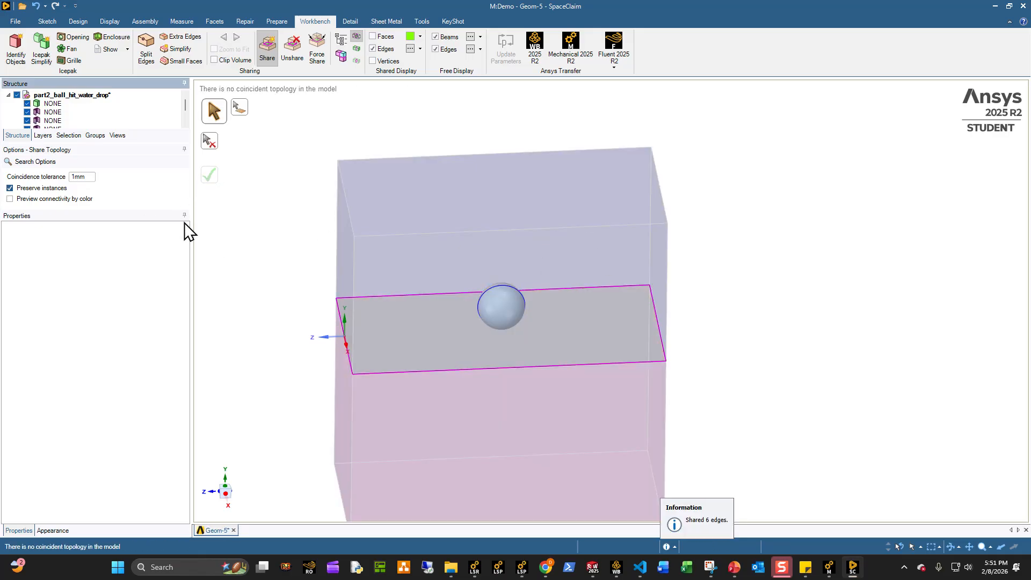
- Inspect the shared edges around the ball and mid-plane, leave the Share tool, and close SpaceClaim to return to Workbench
middle_click_drag(426, 329, 455, 287)
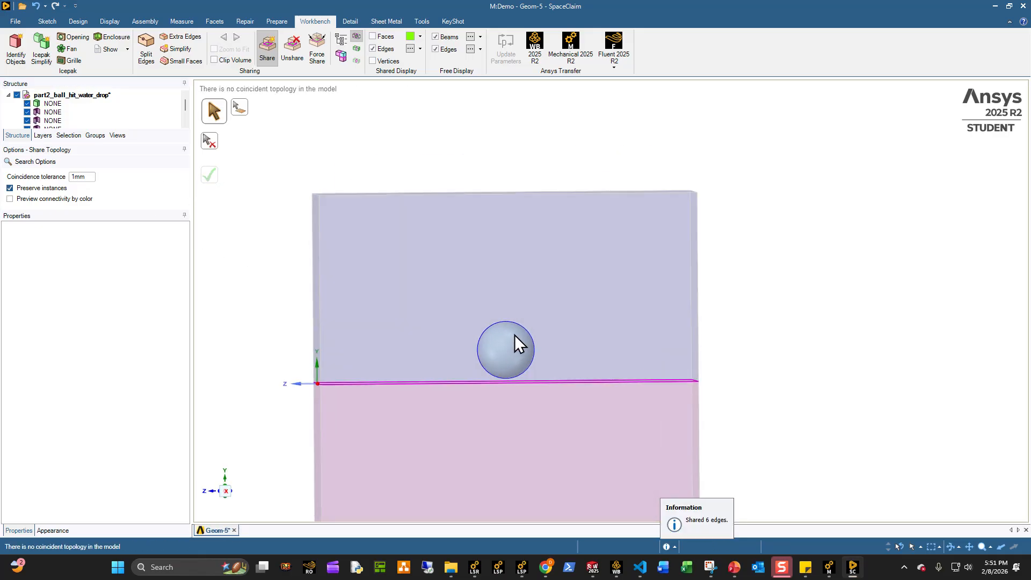
middle_click_drag(515, 334, 511, 345)
scroll(523, 361, "down", 3)
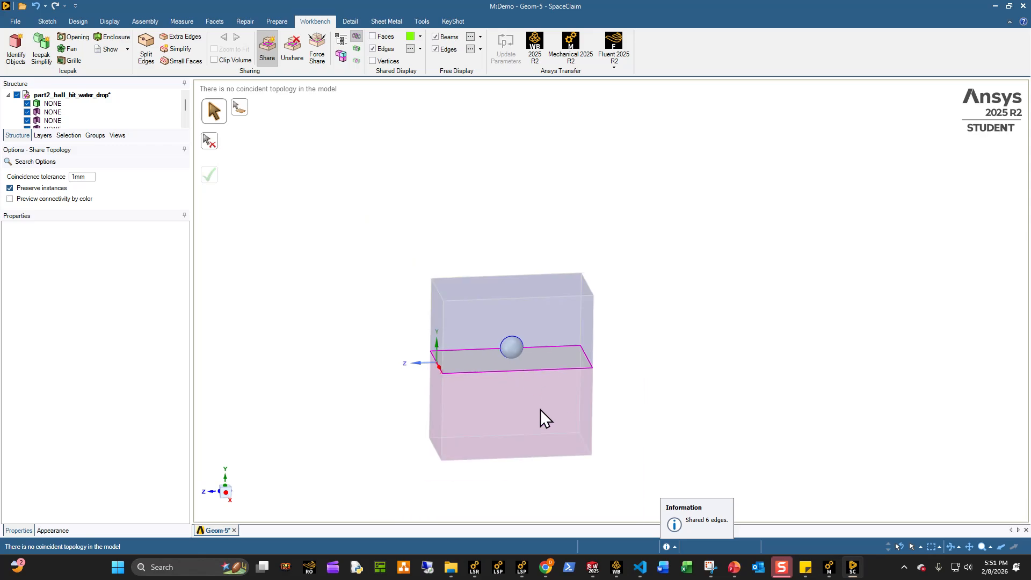
middle_click_drag(512, 400, 459, 347, "shift")
scroll(422, 321, "up", 2)
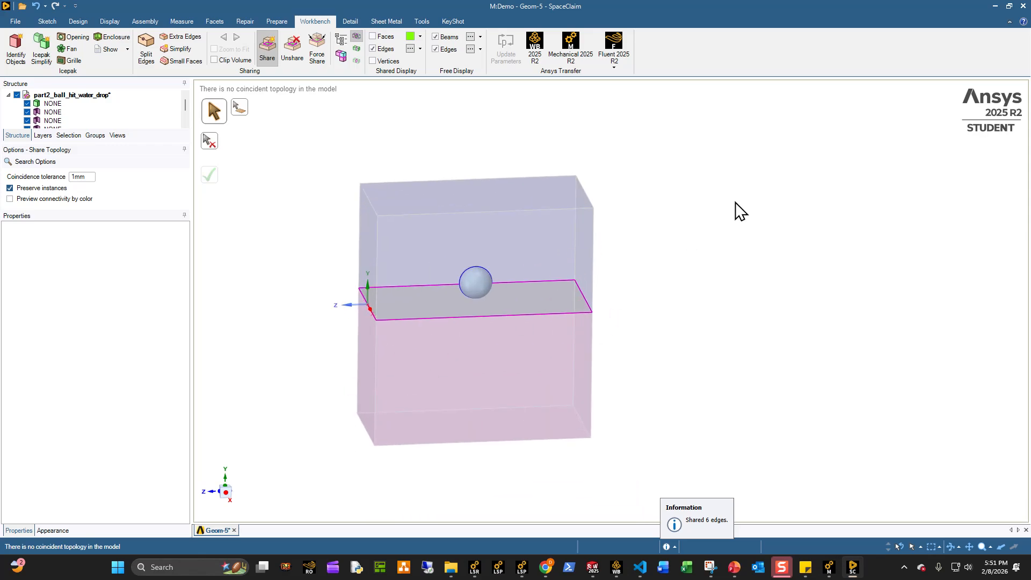
key("Escape")
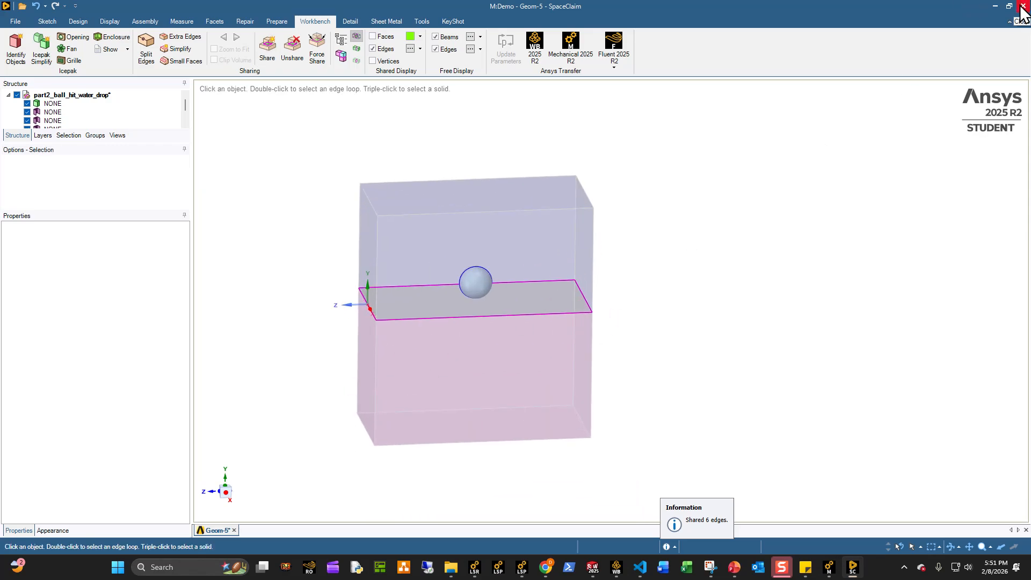
key("ctrl+s")
key("alt+Tab")
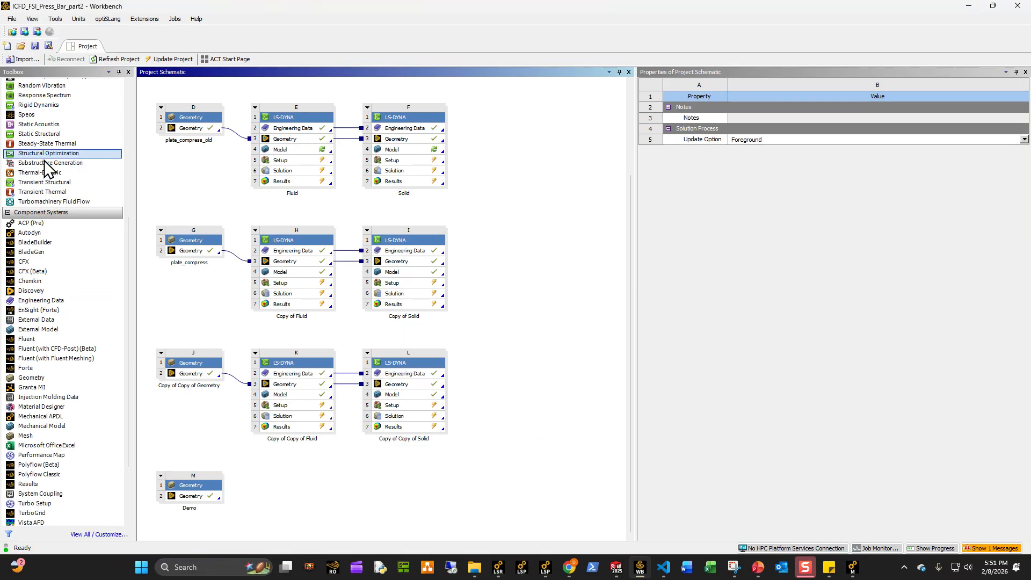
- Add two LS-DYNA analysis systems sharing the Demo geometry and place the second beside the first in the same row
scroll(48, 170, "up", 8)
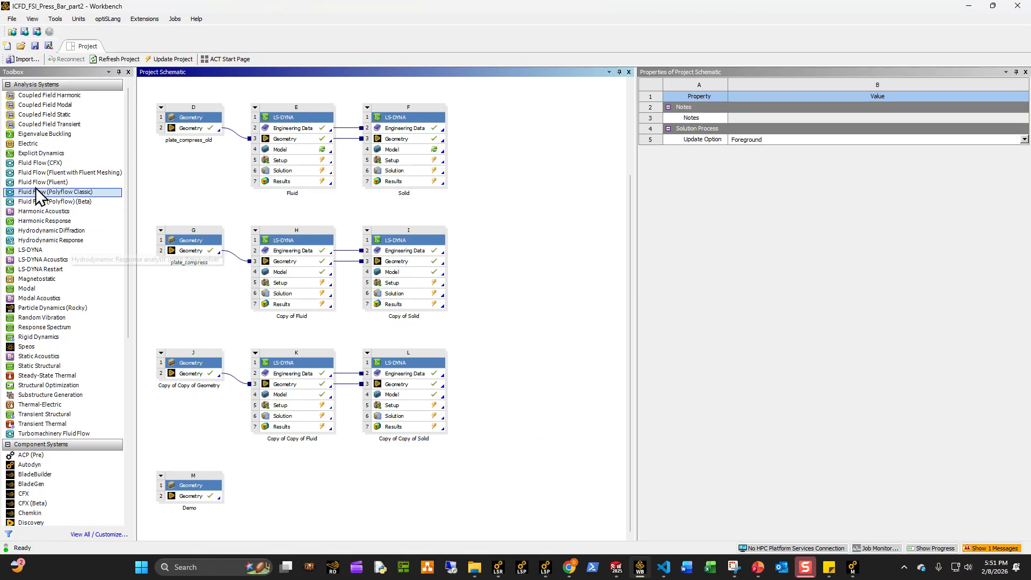
left_click_drag(33, 251, 211, 490)
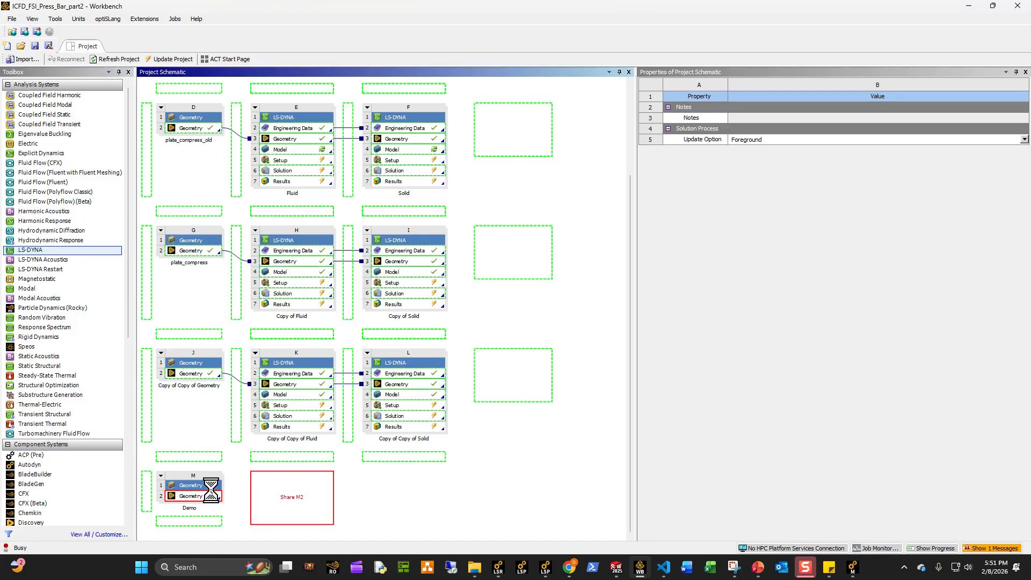
left_click(32, 251)
left_click_drag(33, 250, 202, 472)
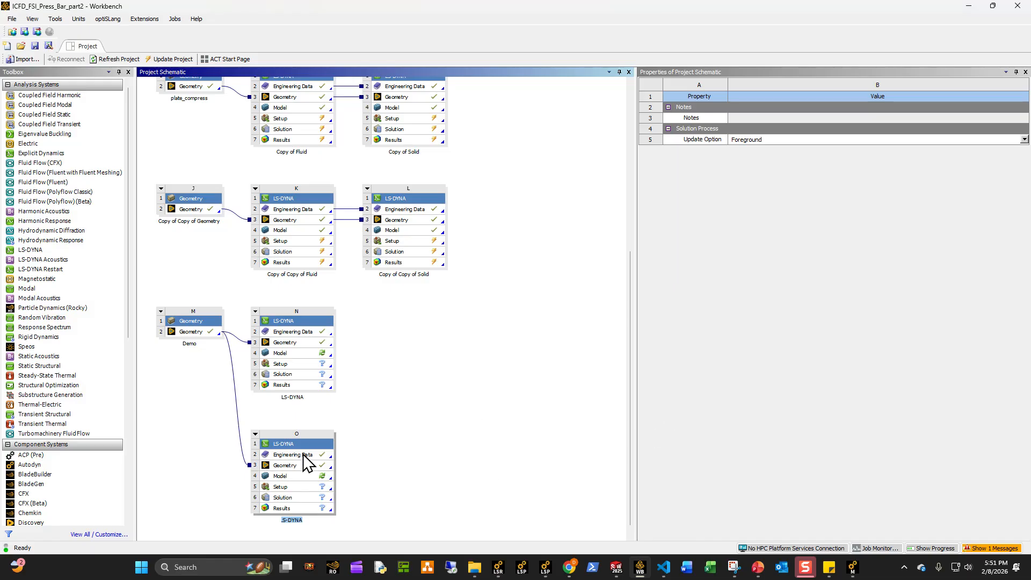
left_click_drag(298, 444, 376, 365)
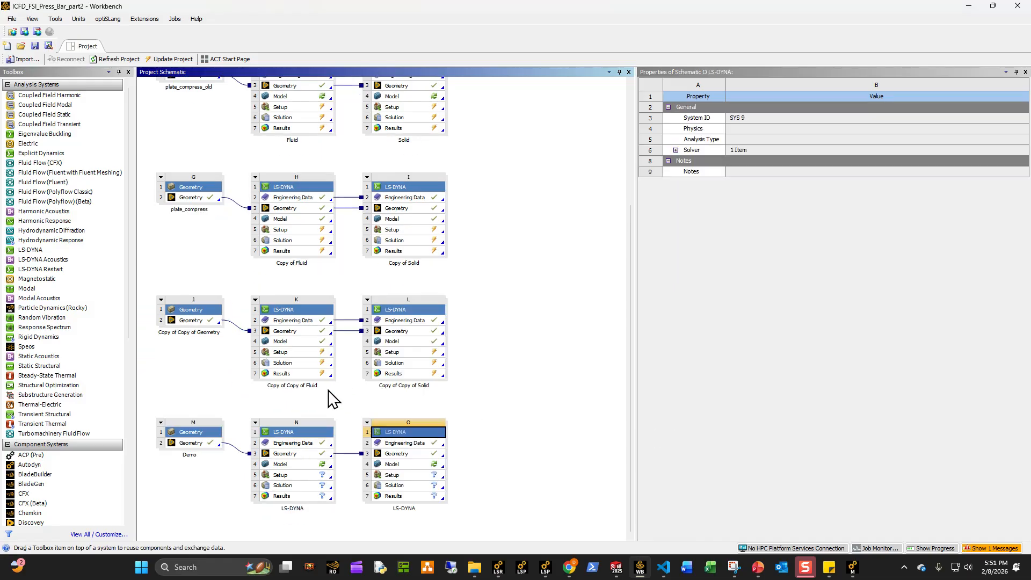
- Rename the first new LS-DYNA system as Demo - Fluid and the second as Demo - Structure
double_click(294, 508)
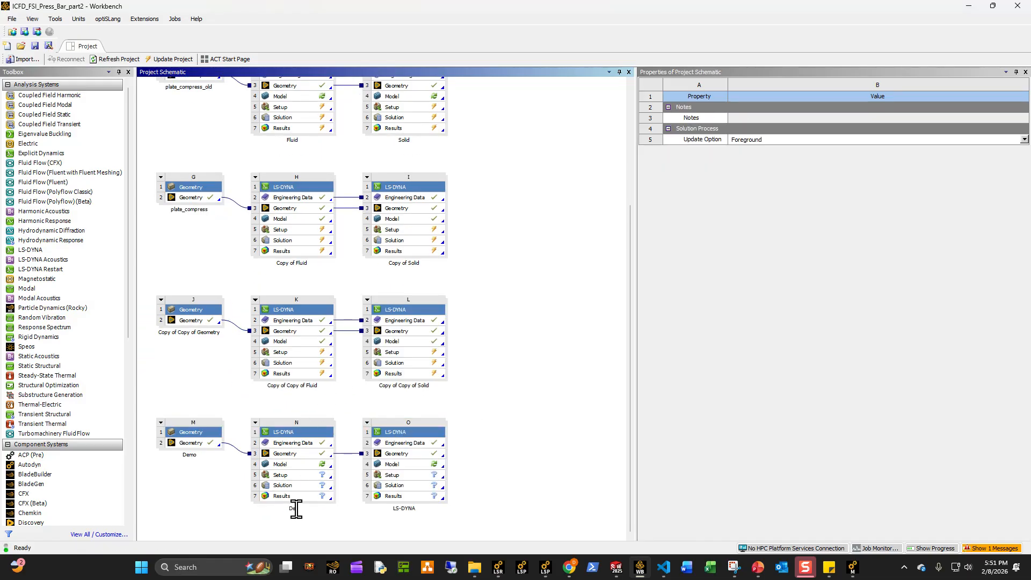
type("Demo - Fluid")
key("Return")
double_click(404, 508)
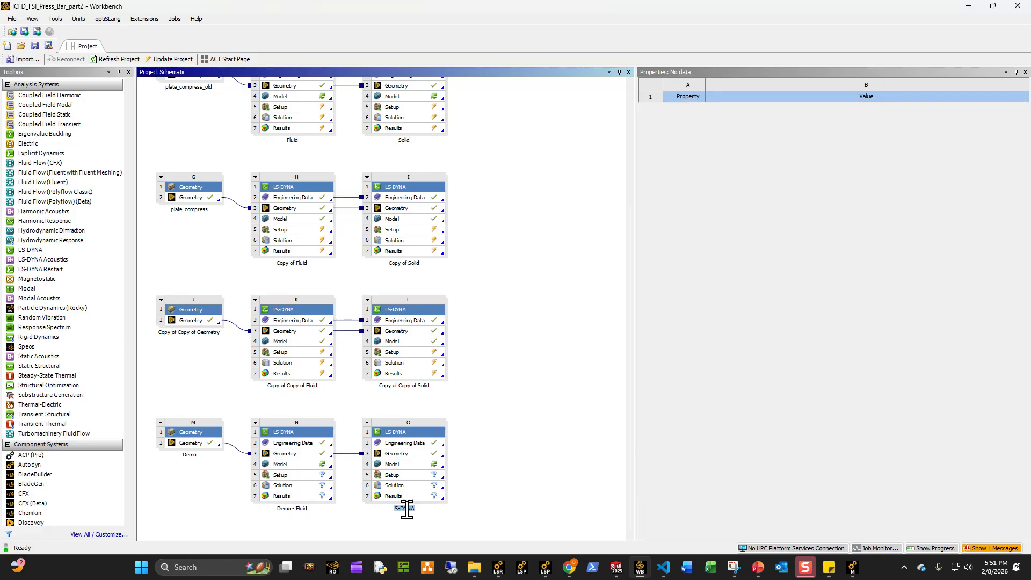
type("Demo - Structure")
key("Return")
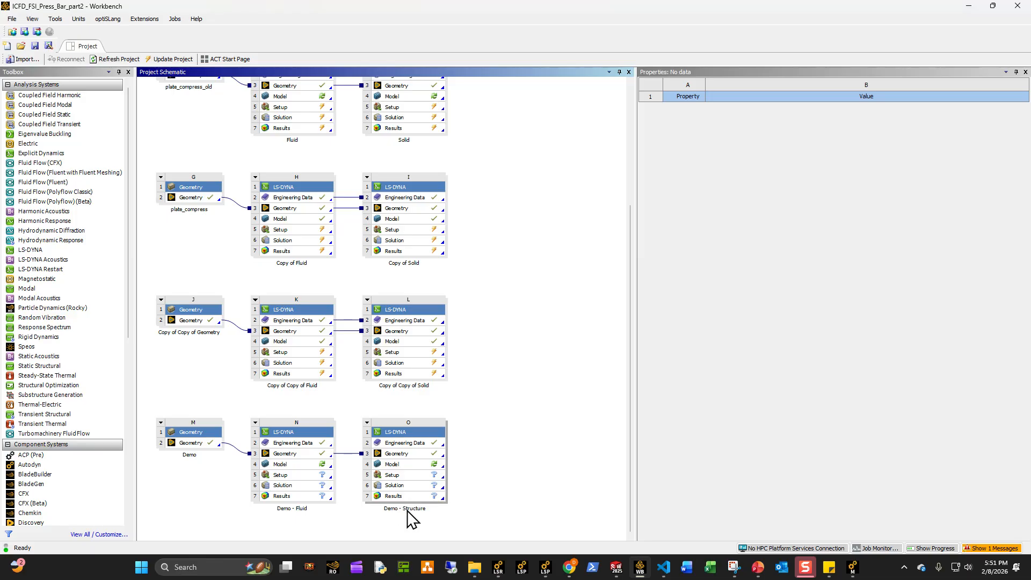
- Open the Demo - Fluid system's model in Mechanical and switch to its window
left_click(295, 464)
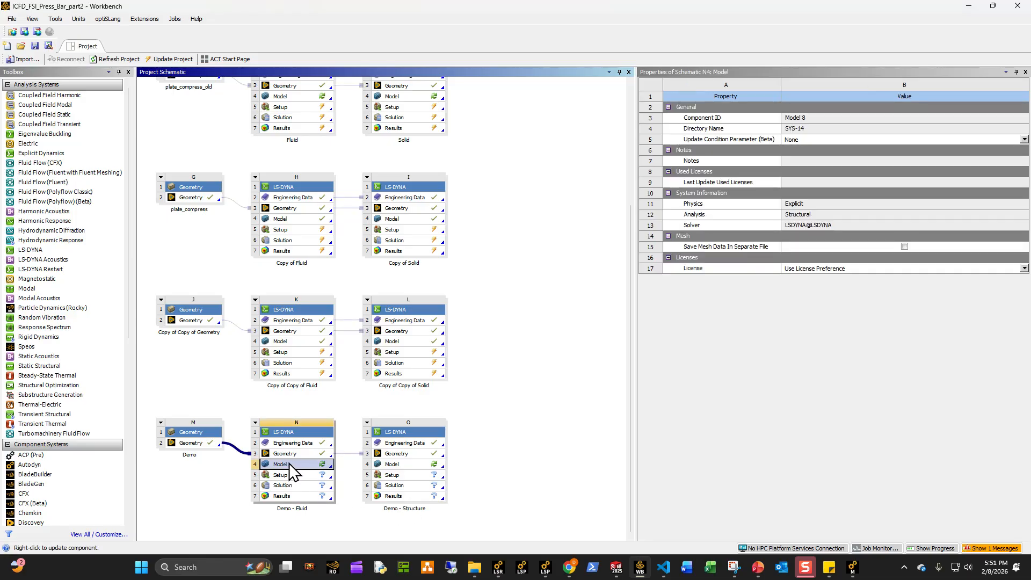
double_click(291, 466)
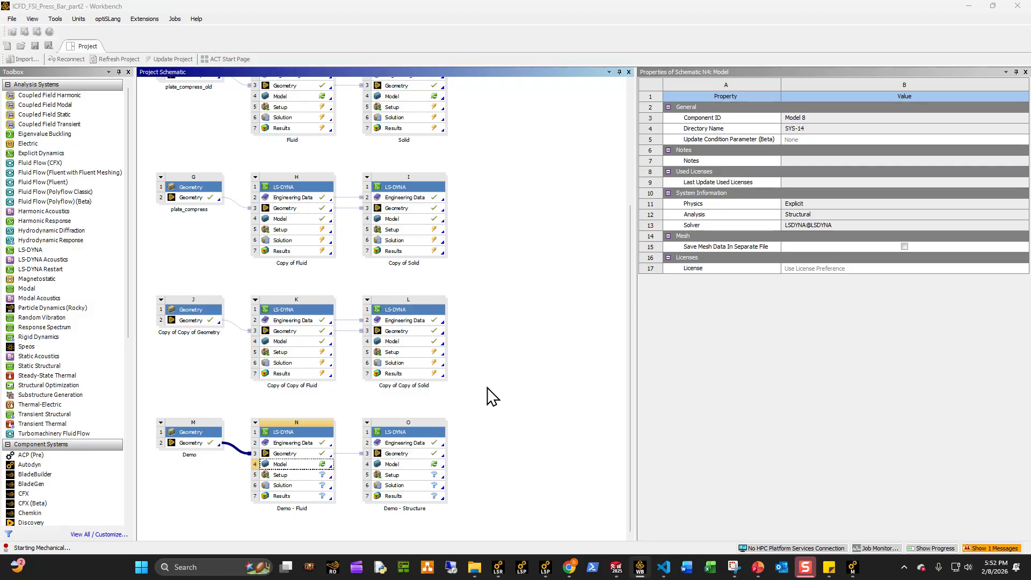
mouse_move(858, 573)
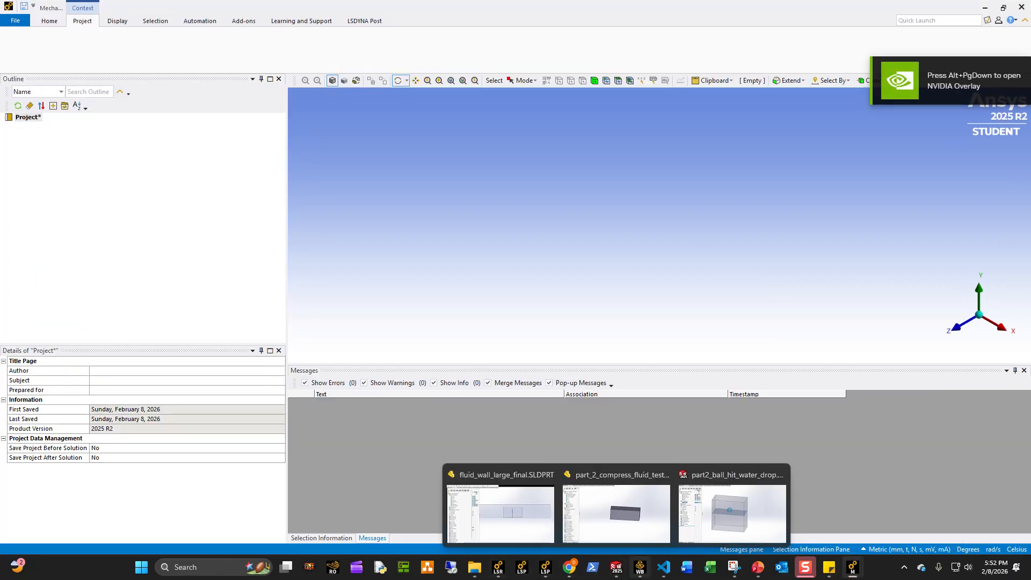
mouse_move(640, 567)
left_click(627, 532)
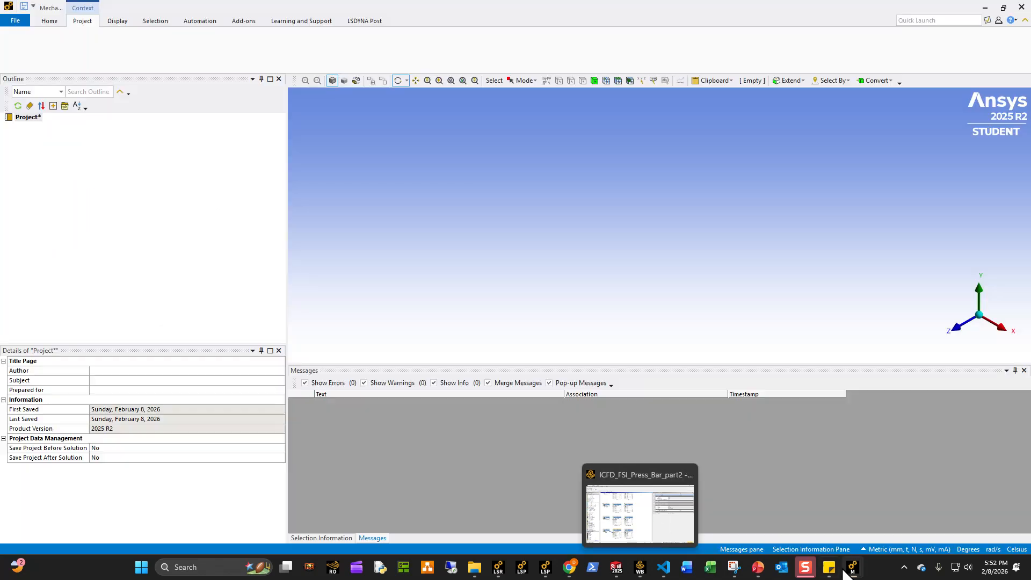
mouse_move(855, 574)
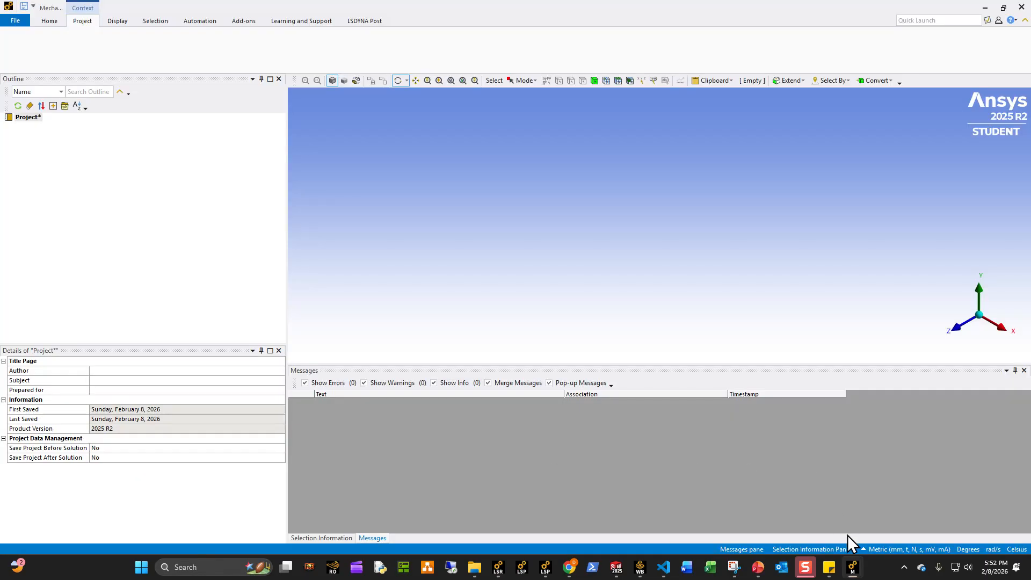
left_click(853, 560)
mouse_move(852, 570)
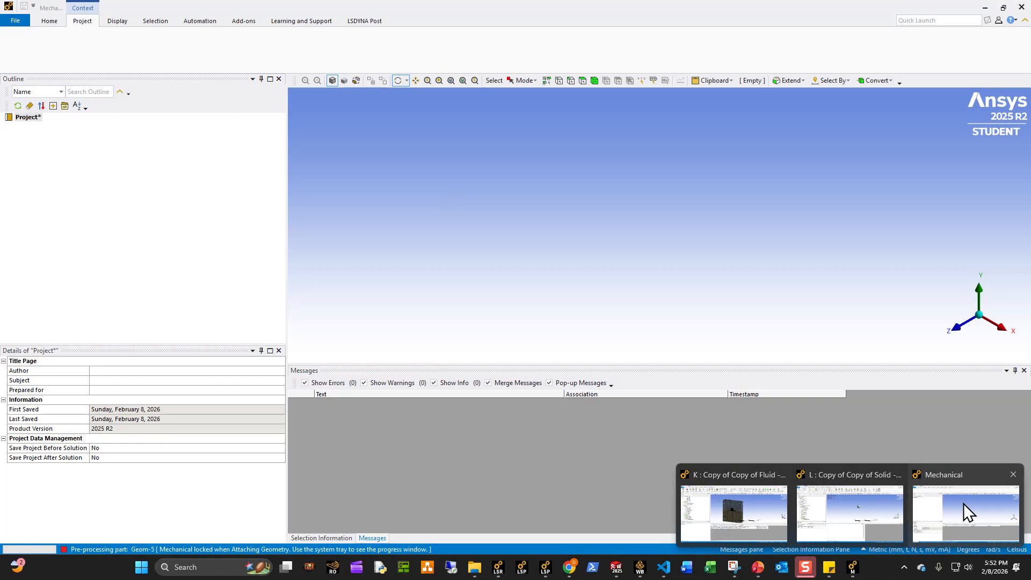
left_click(965, 507)
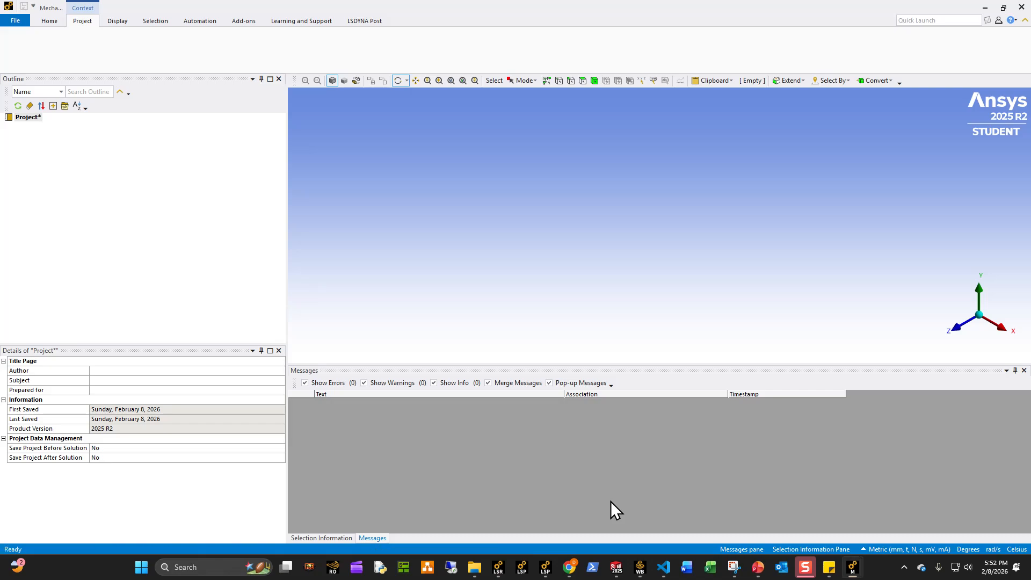
- Return to Workbench and open the Demo - Structure system's model in Mechanical
mouse_move(637, 571)
left_click(604, 518)
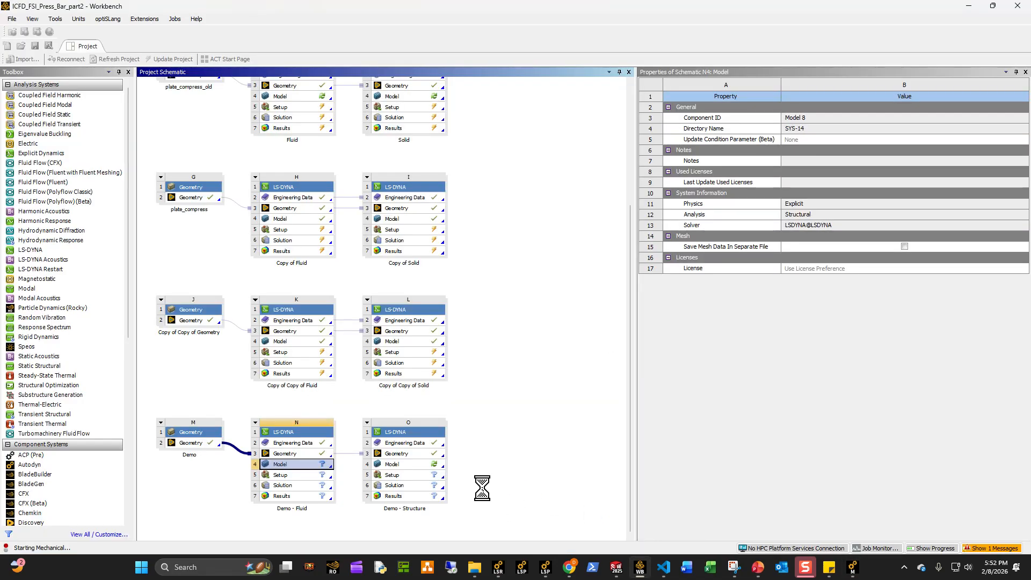
double_click(422, 466)
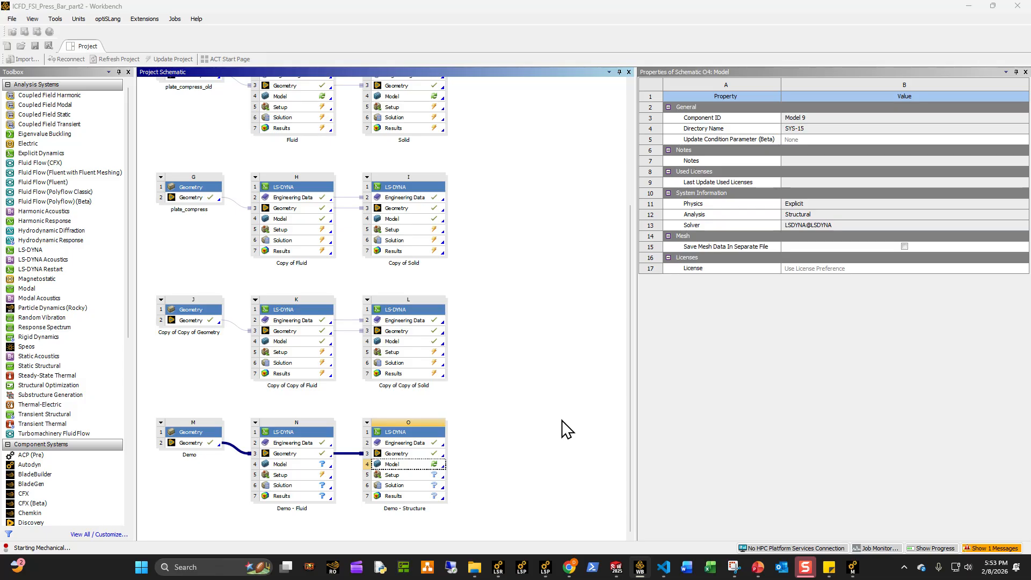
- Switch to the Demo - Fluid Mechanical window and isolate the solid ball and the Geom-5 surface bodies in turn to identify them
mouse_move(853, 567)
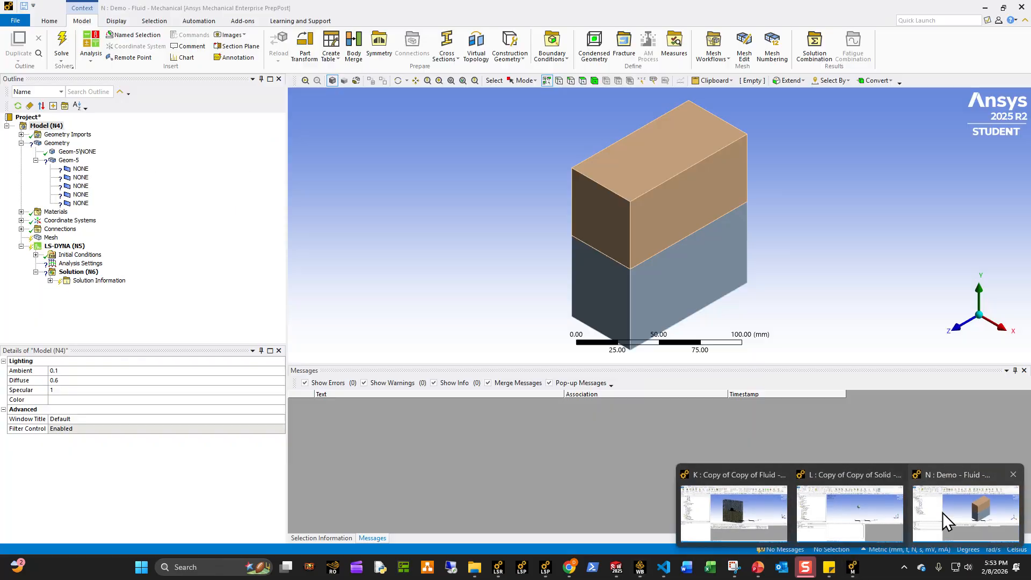
left_click(942, 511)
middle_click_drag(641, 288, 474, 258)
left_click(75, 151)
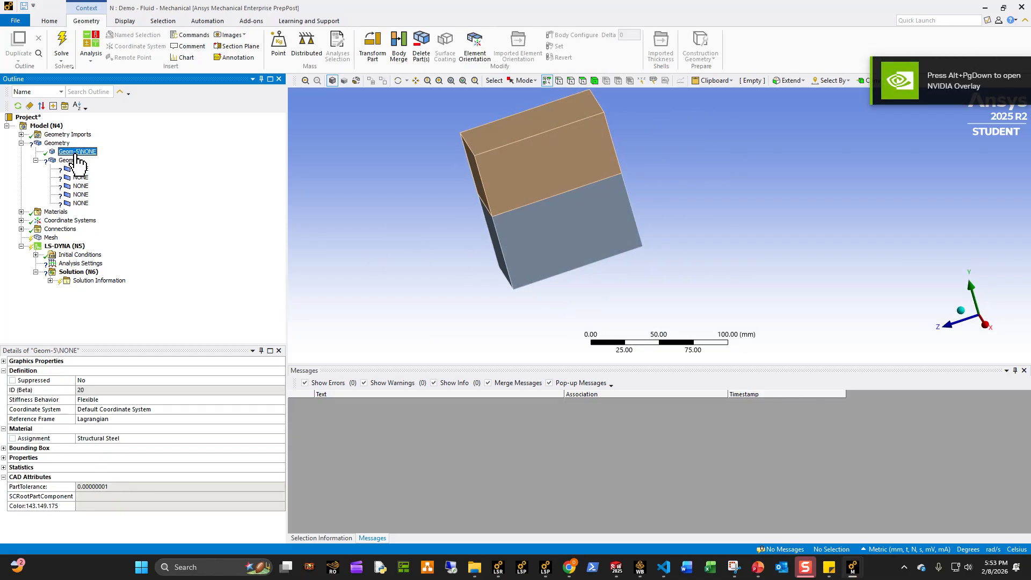
right_click(76, 154)
left_click(123, 255)
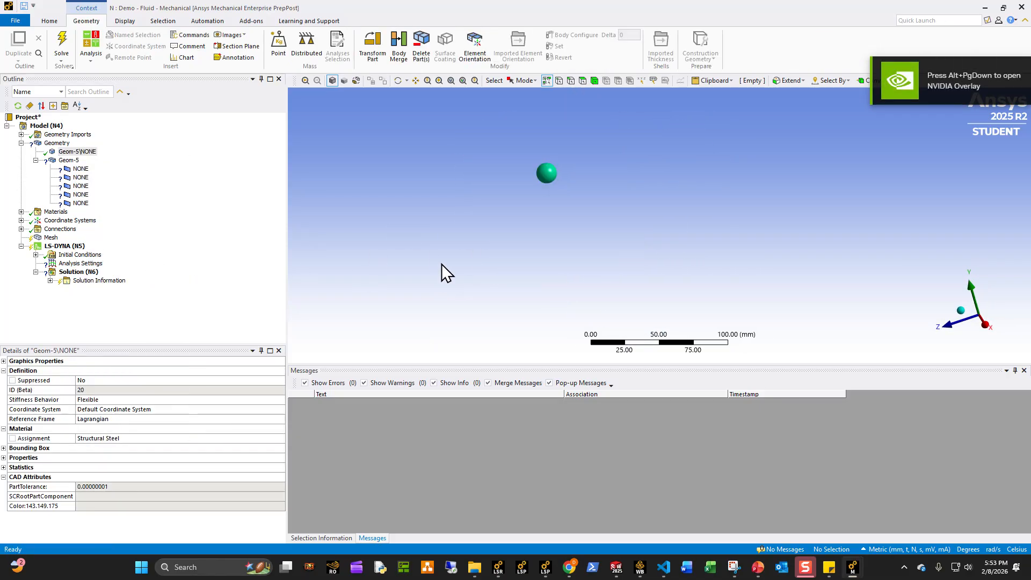
middle_click_drag(505, 209, 497, 208)
scroll(559, 231, "up", 3)
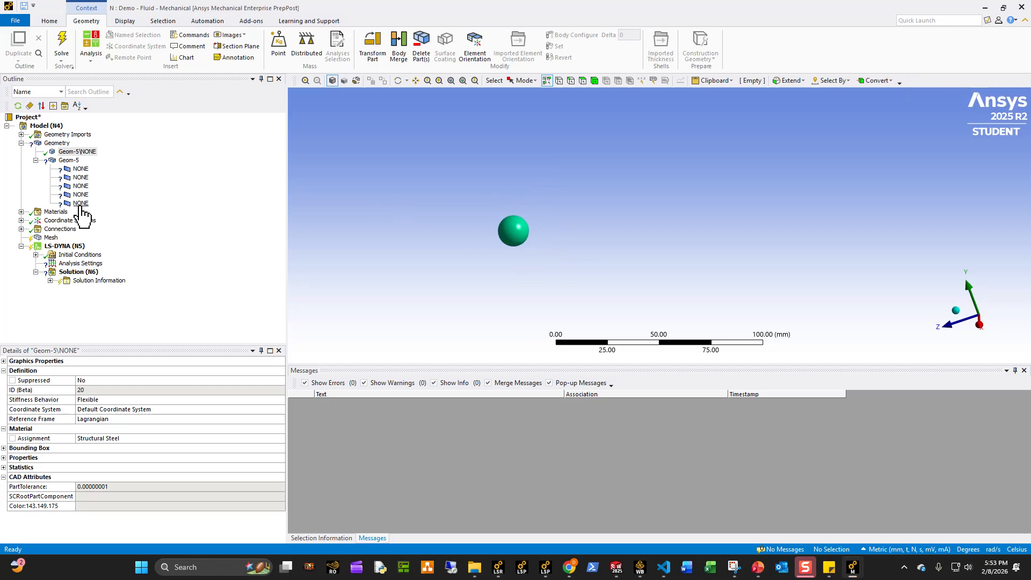
left_click(70, 161)
right_click(313, 175)
left_click(385, 257)
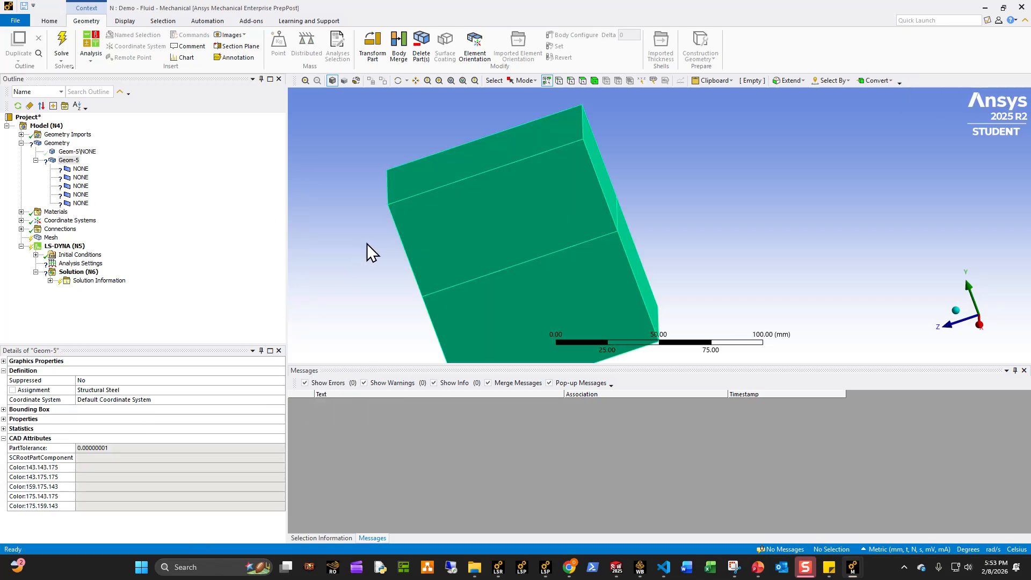
left_click(84, 171)
- Suppress the solid ball body Geom-5\NONE in the fluid model
left_click(76, 154)
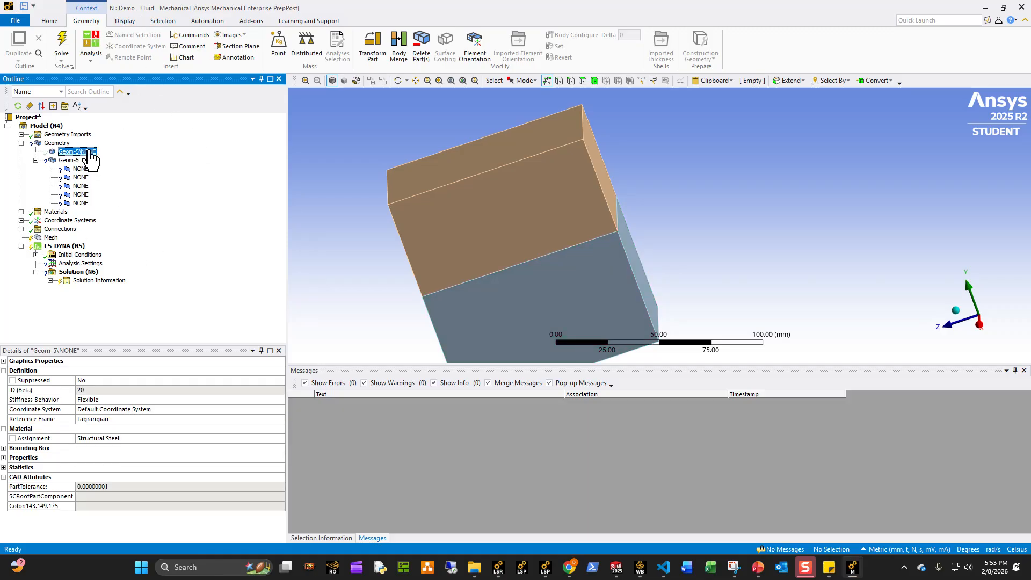
right_click(89, 151)
left_click(138, 325)
- Set the thickness of all five Geom-5 surface bodies to 0.1 mm
left_click(80, 169)
left_click(81, 203, "shift")
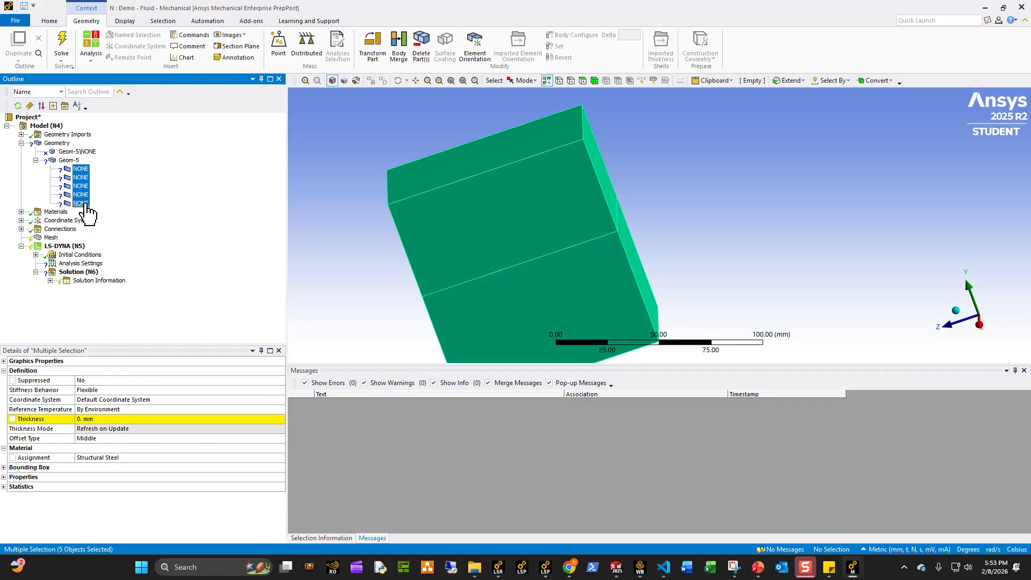
left_click(124, 417)
type("0.1")
key("Return")
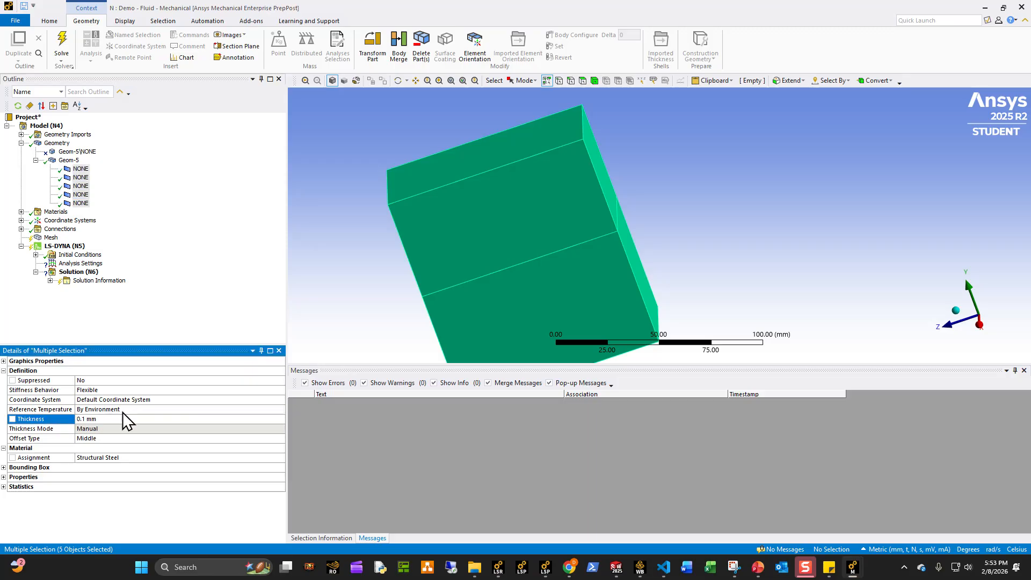
- Suppress the default Body Interaction under the fluid model's connections
left_click(150, 204)
left_click(21, 229)
left_click(21, 220)
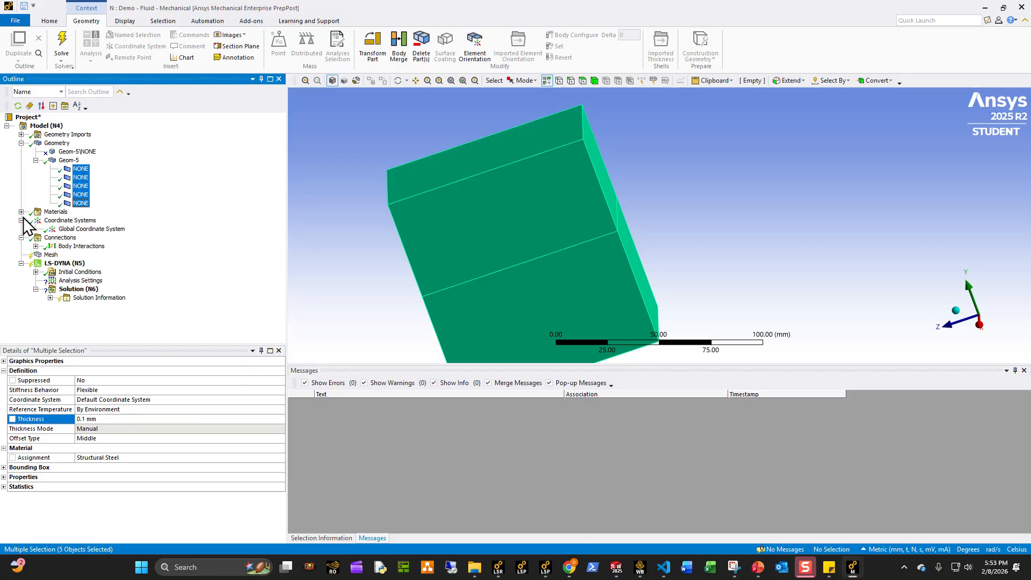
left_click(35, 246)
right_click(94, 255)
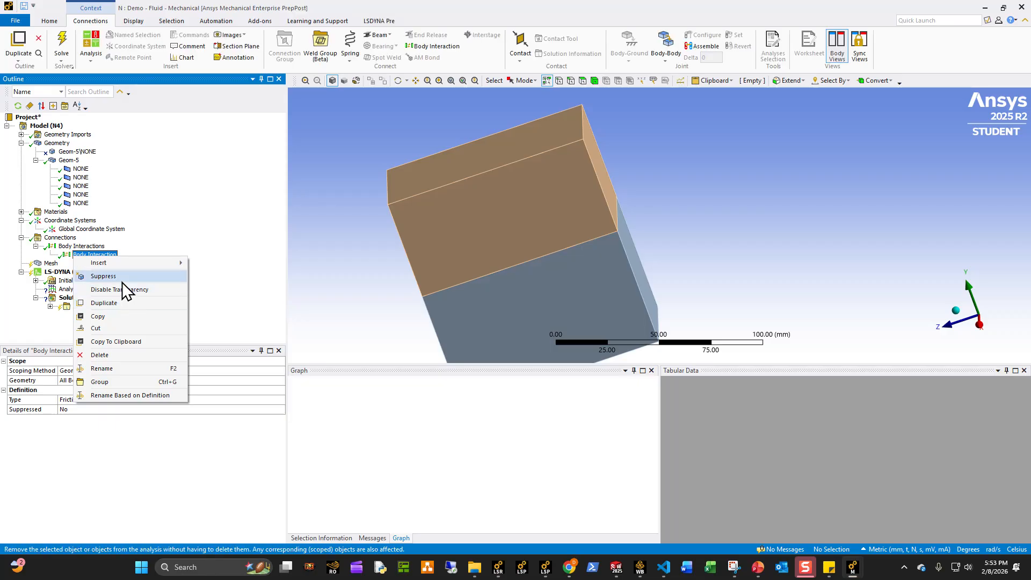
left_click(116, 279)
- Set the fluid analysis end time to 0.1 s and the solver unit system to mks
left_click(76, 289)
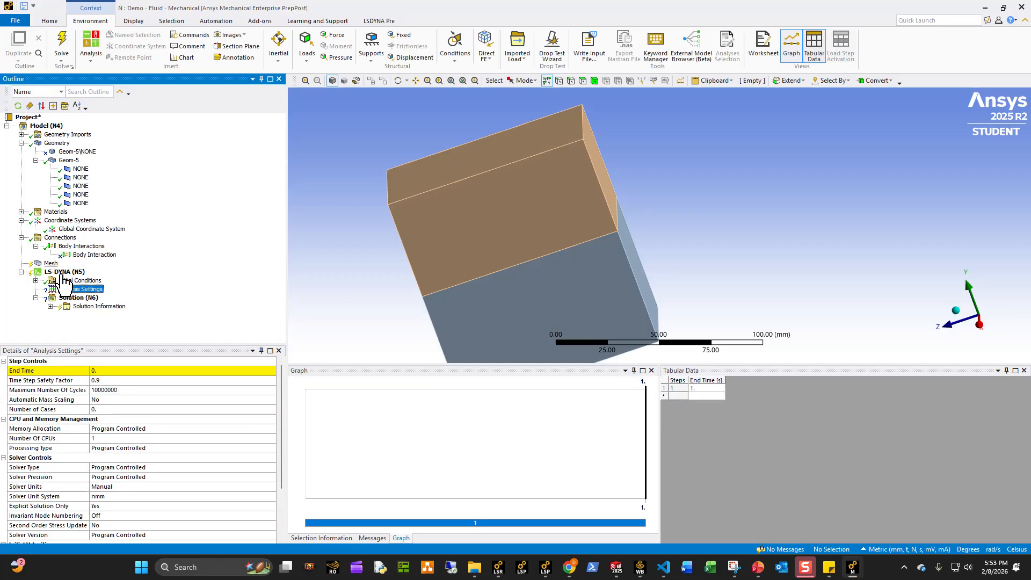
left_click(113, 371)
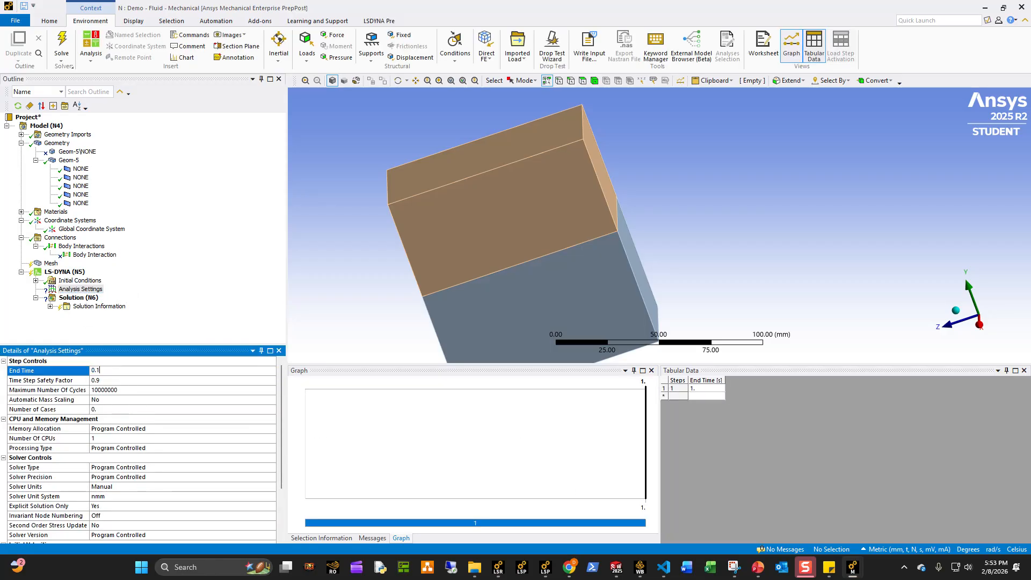
type("0.1")
key("Return")
scroll(129, 411, "down", 3)
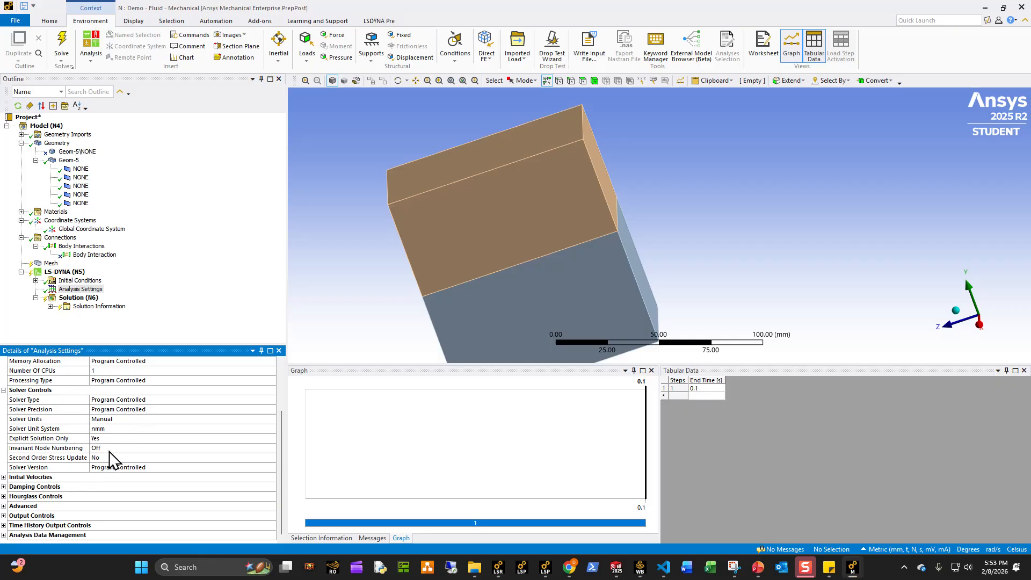
left_click(119, 429)
left_click(271, 429)
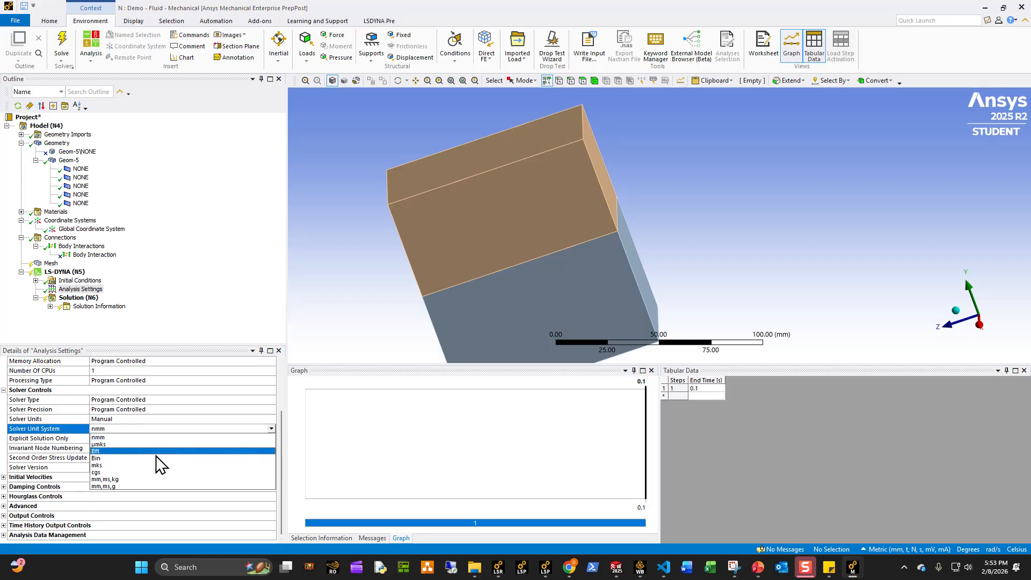
left_click(107, 482)
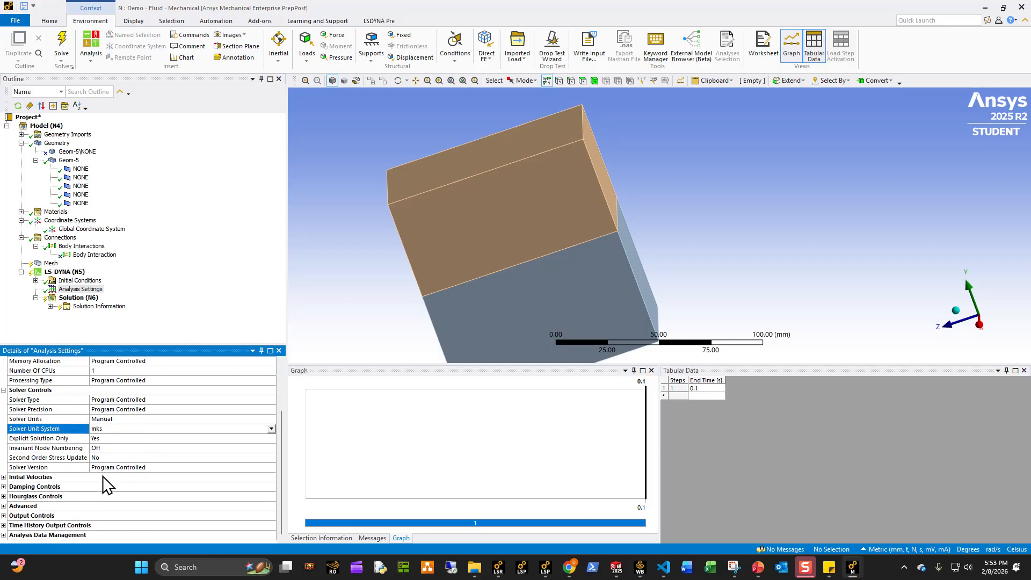
- Set the advanced analysis settings to omit the default solver controls cards and to split the input file
left_click(3, 506)
scroll(107, 523, "down", 2)
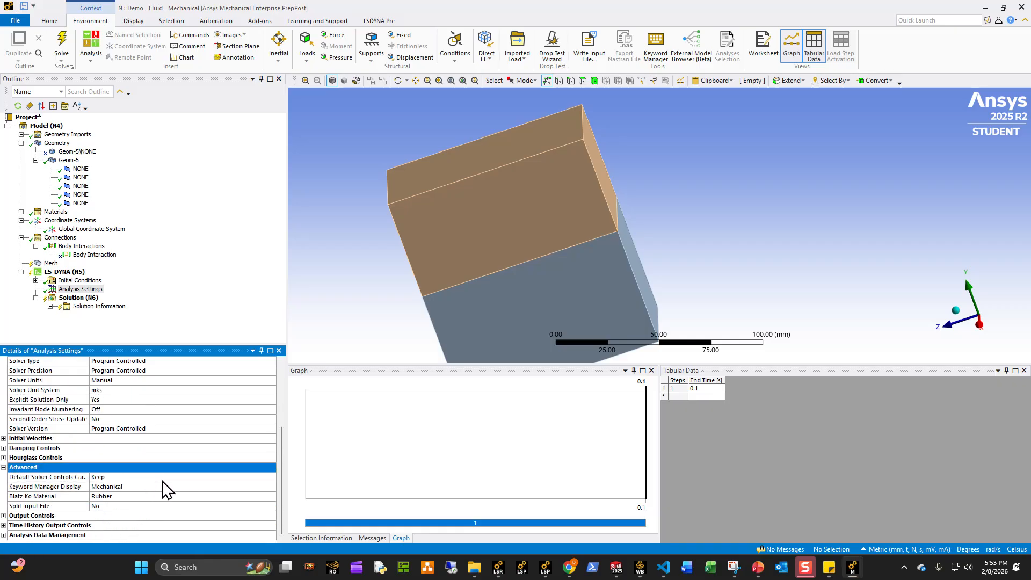
left_click(161, 477)
left_click(271, 477)
left_click(145, 495)
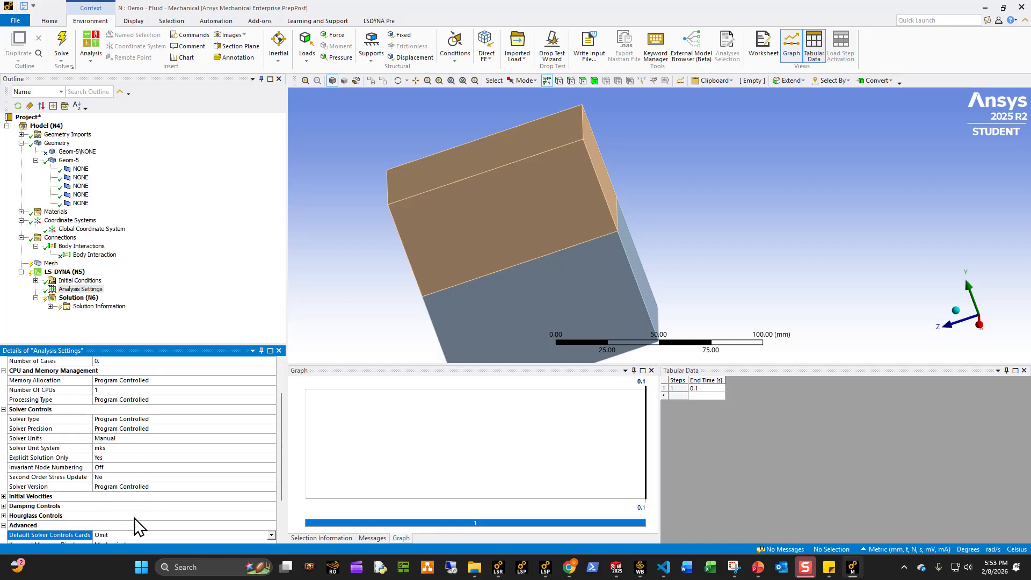
scroll(134, 518, "down", 2)
double_click(113, 507)
scroll(112, 519, "down", 1)
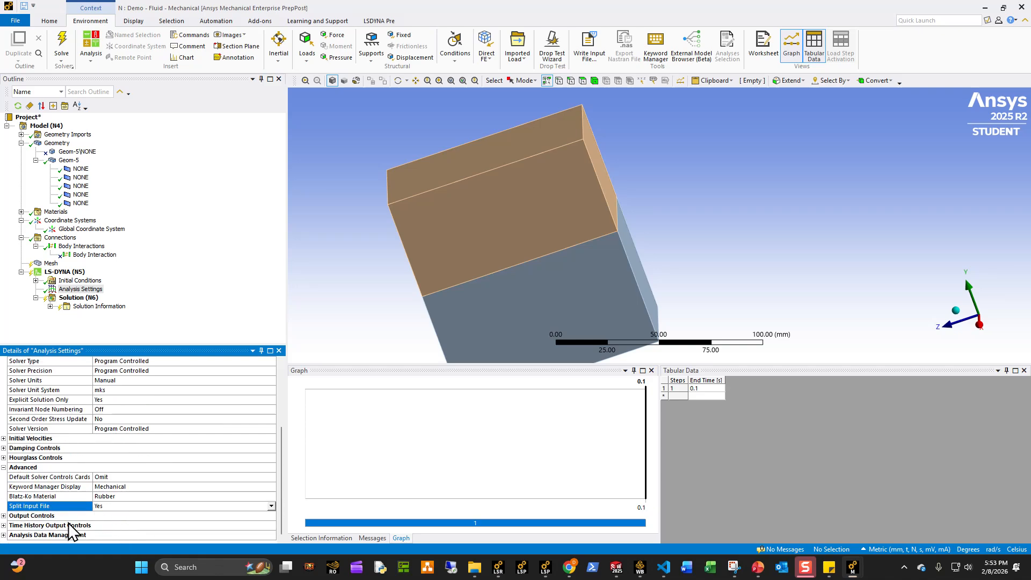
- Review the output controls and set the time history output to never calculate results
left_click(4, 525)
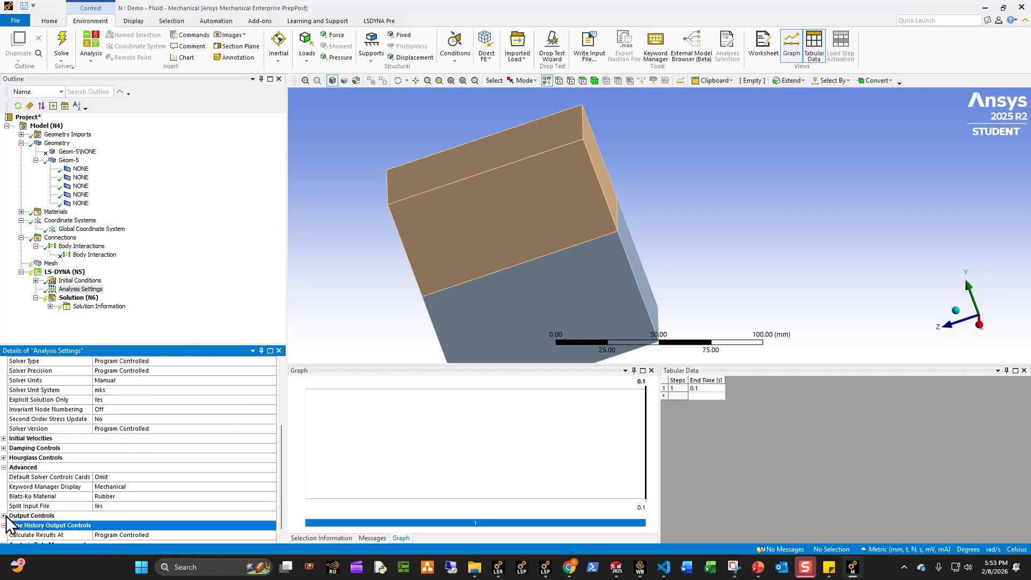
left_click(5, 516)
scroll(59, 513, "down", 1)
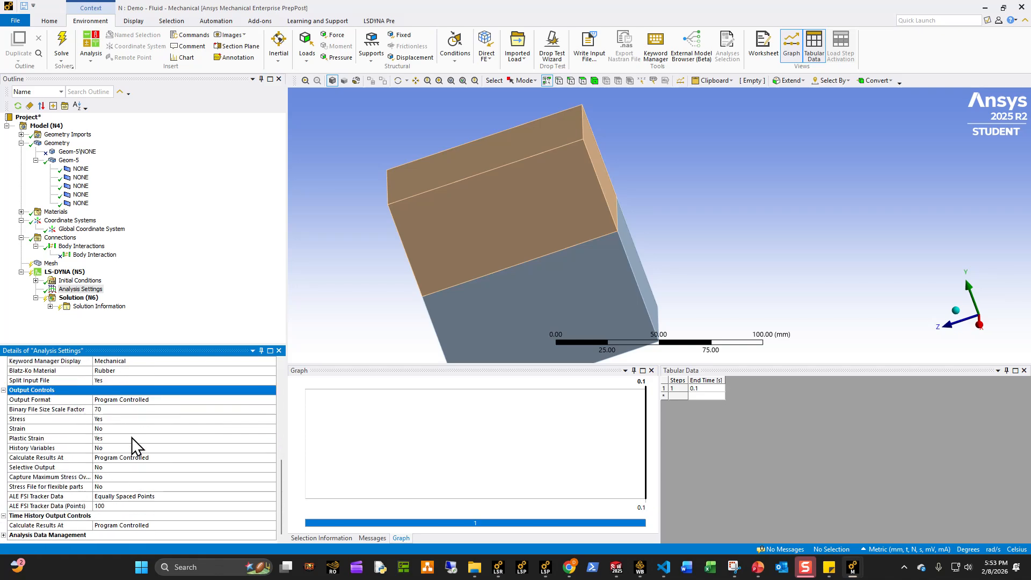
scroll(118, 429, "up", 1)
scroll(110, 418, "down", 1)
left_click(215, 525)
left_click(271, 526)
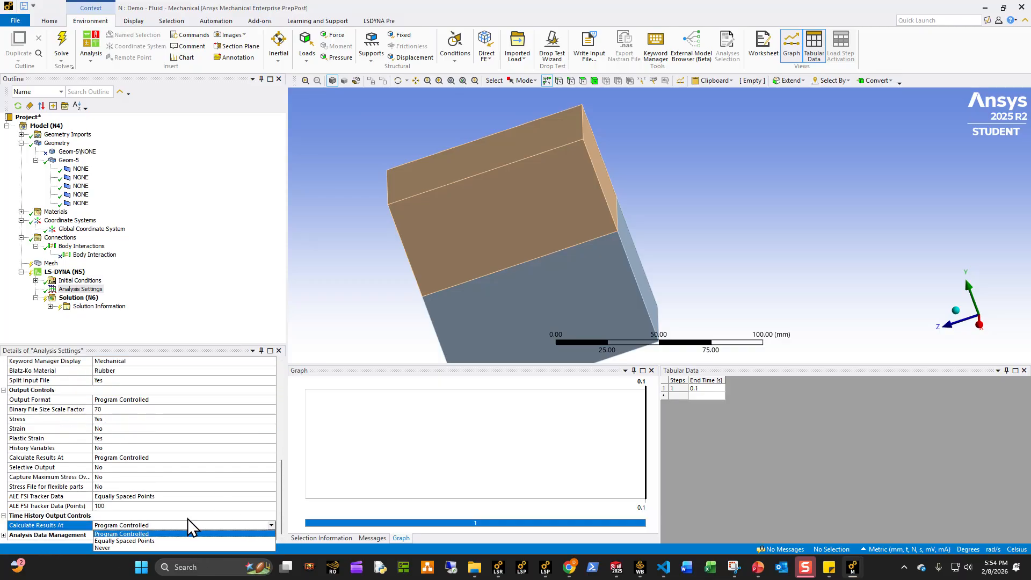
left_click(129, 548)
- Add a mesh method scoped to all five surface bodies of the fluid domain and ball
left_click(39, 264)
scroll(513, 273, "down", 4)
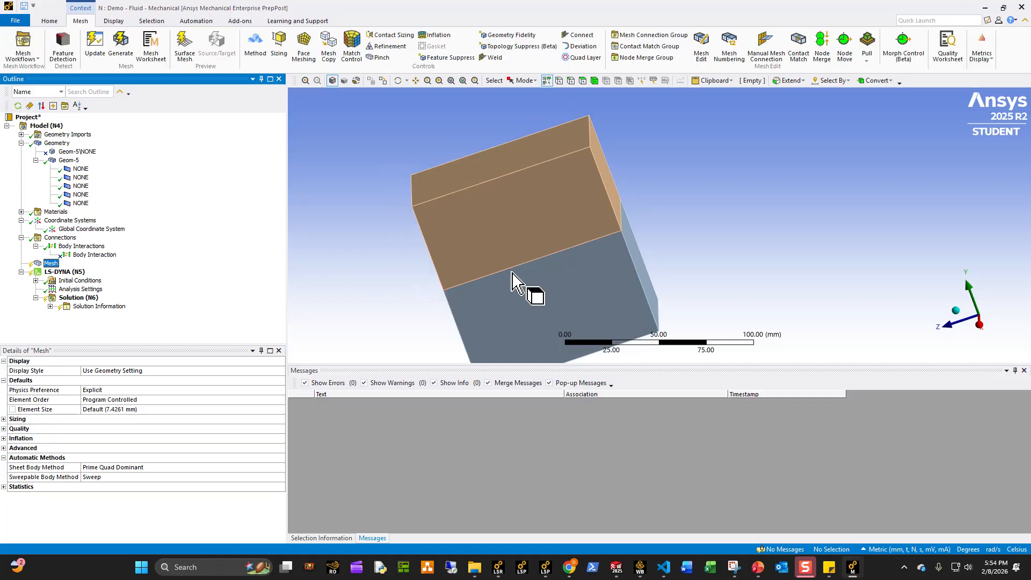
middle_click_drag(537, 260, 518, 208)
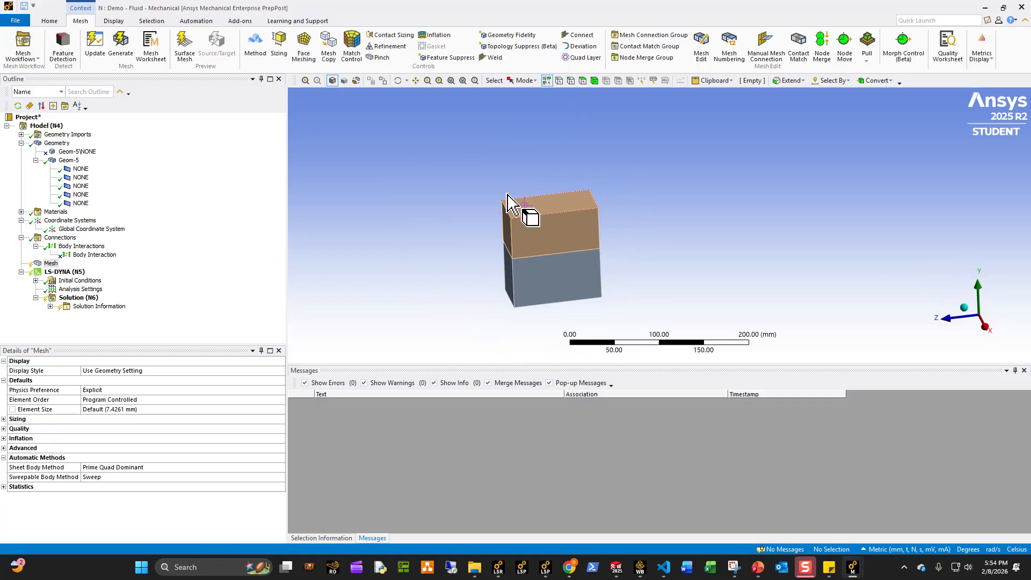
left_click(523, 85)
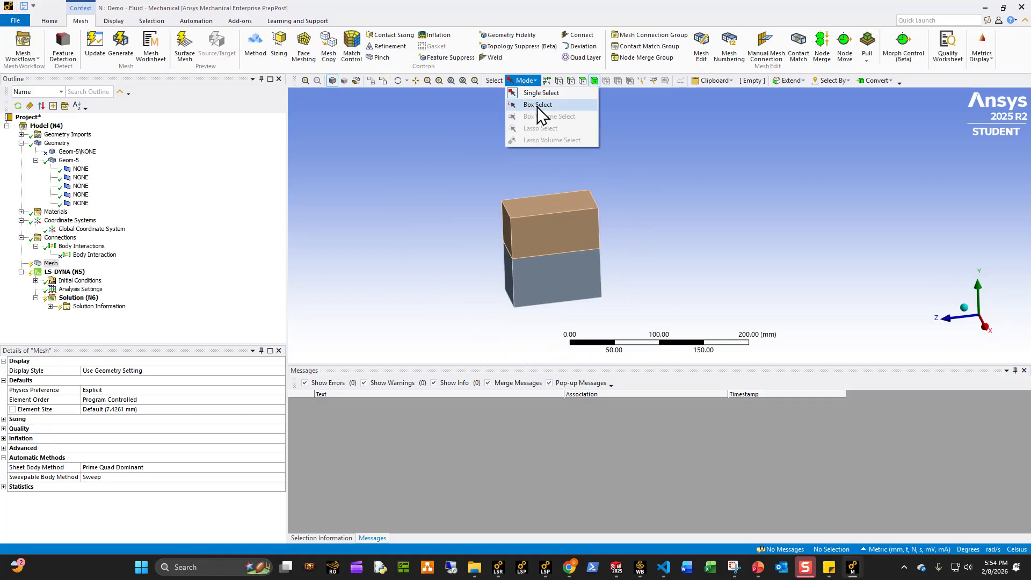
left_click(532, 105)
left_click_drag(457, 153, 716, 356)
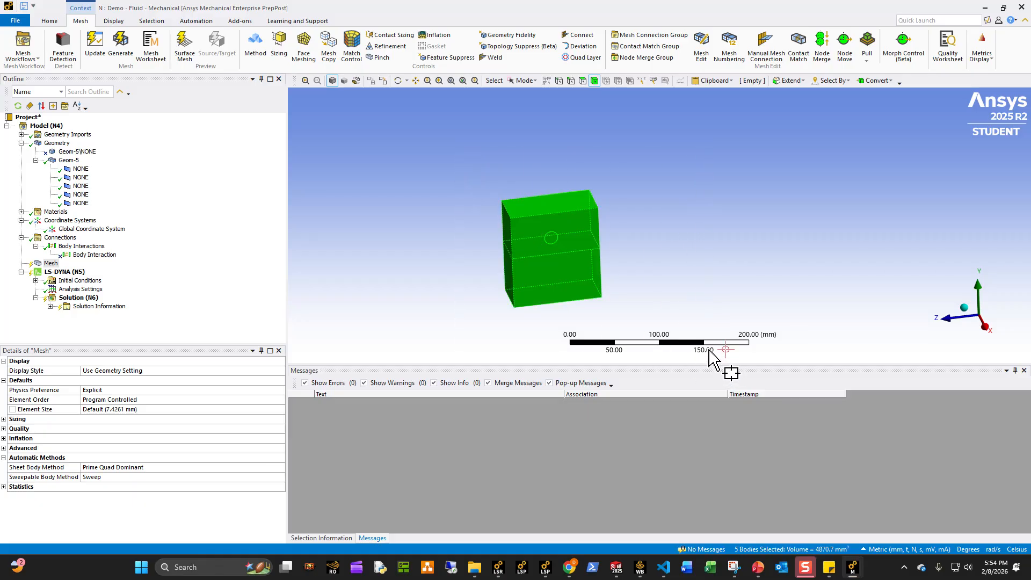
left_click(256, 47)
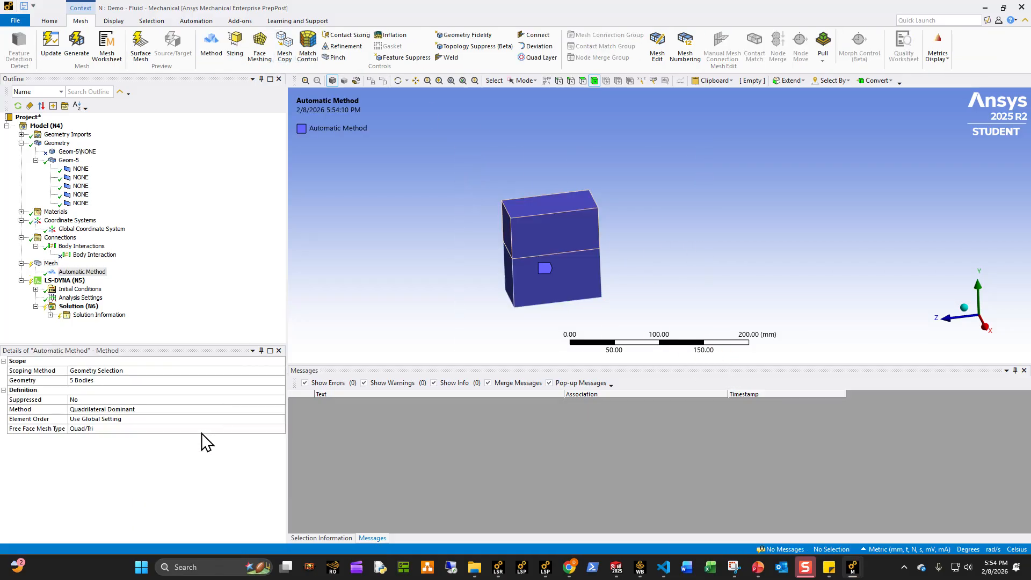
- Set the mesh method scoped to the five bodies to Triangles
left_click(153, 410)
left_click(280, 409)
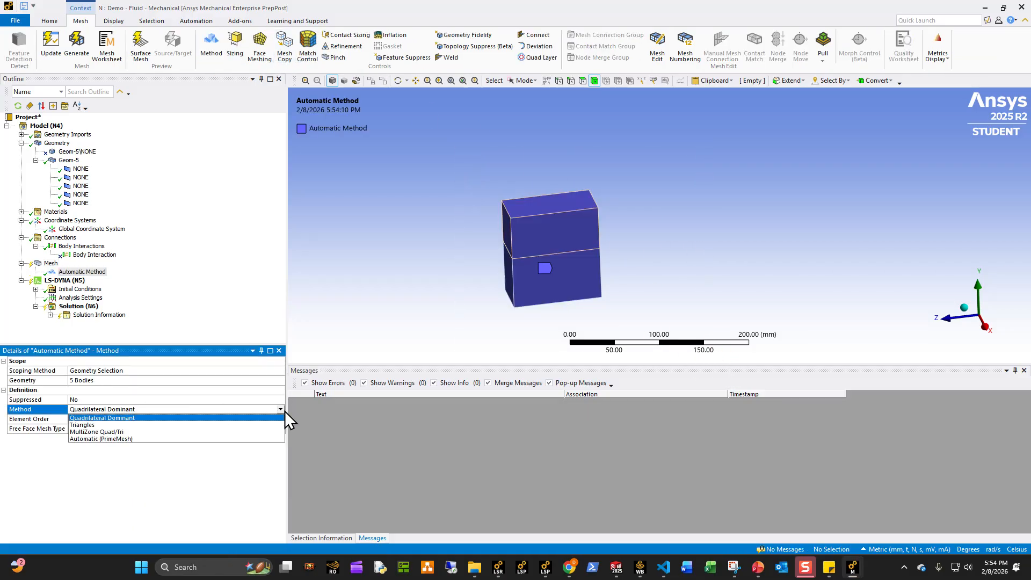
left_click(118, 425)
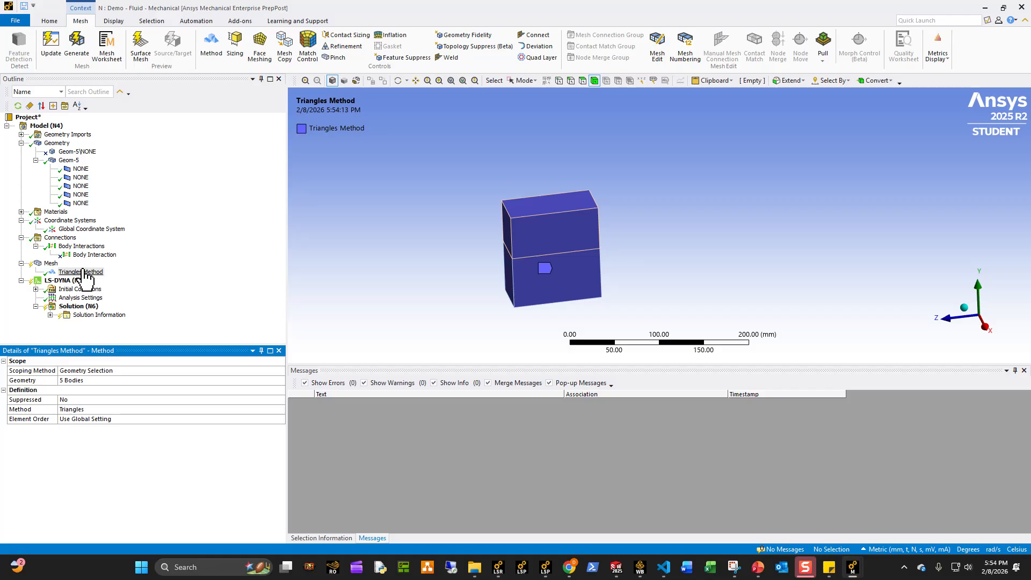
key("Up")
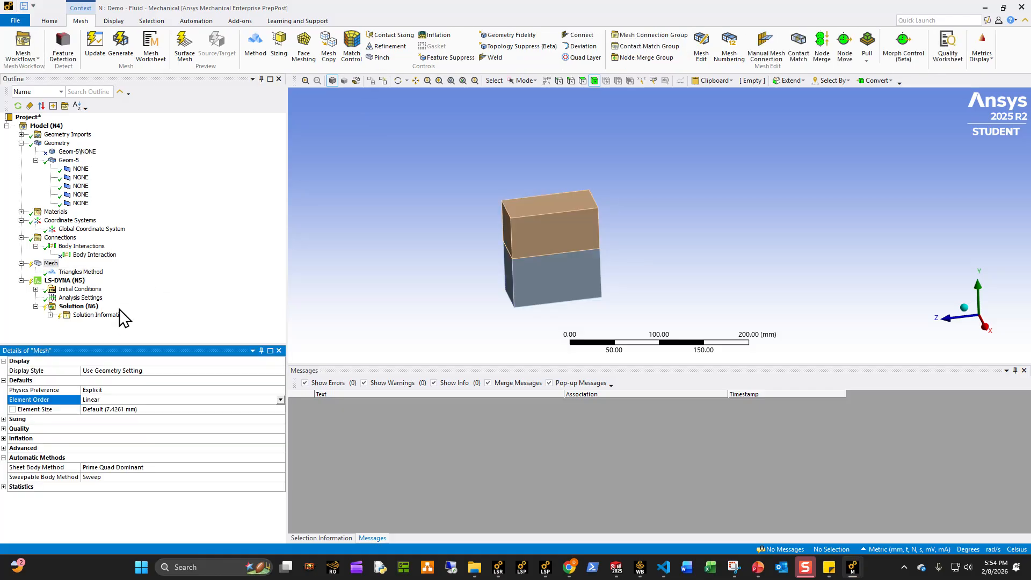
left_click(78, 272)
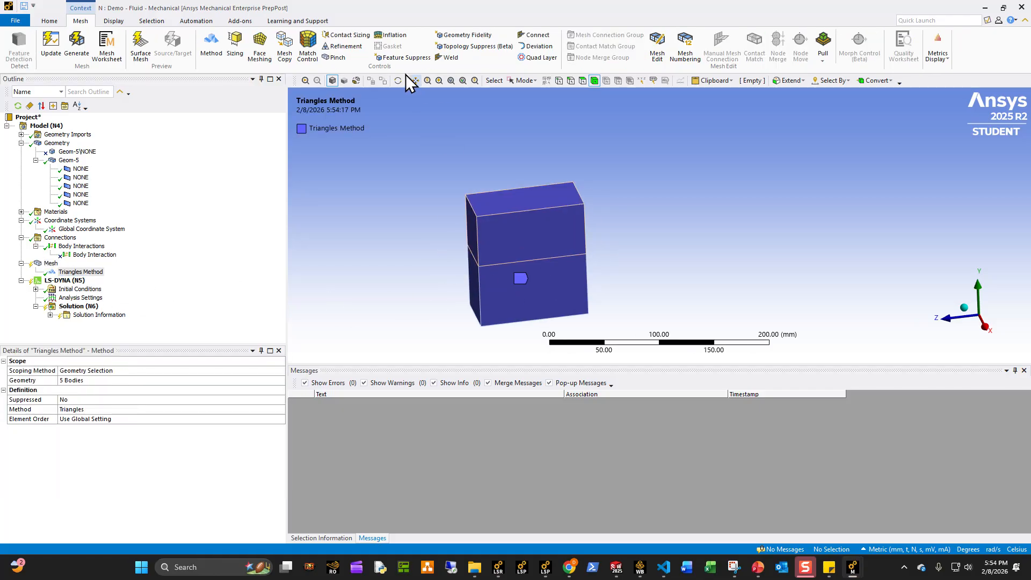
- Add a body sizing scoped to all five bodies with an element size of 5 mm
left_click(236, 48)
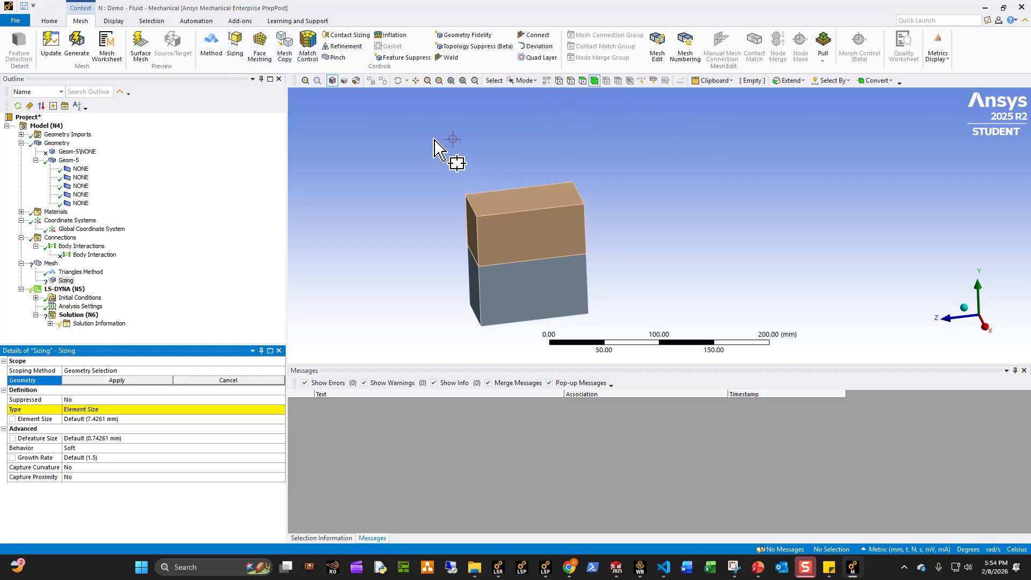
left_click_drag(441, 143, 672, 343)
left_click(236, 49)
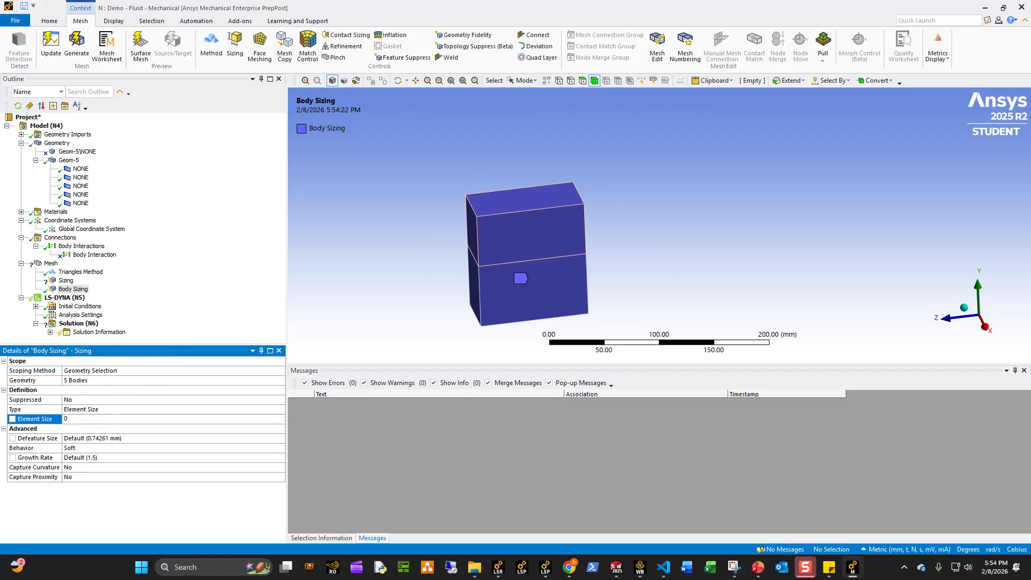
key("Return")
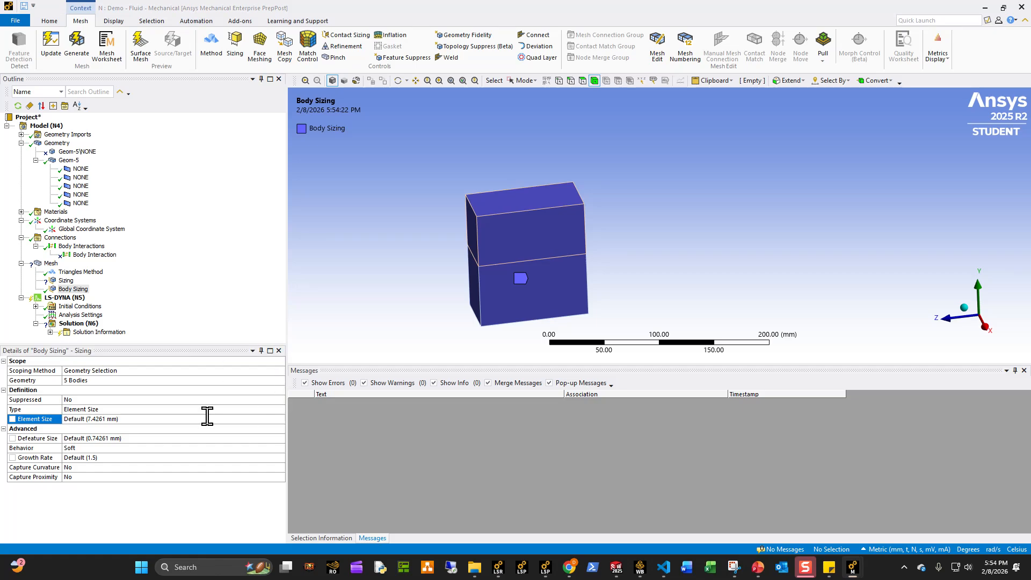
left_click(109, 419)
type("5")
key("Return")
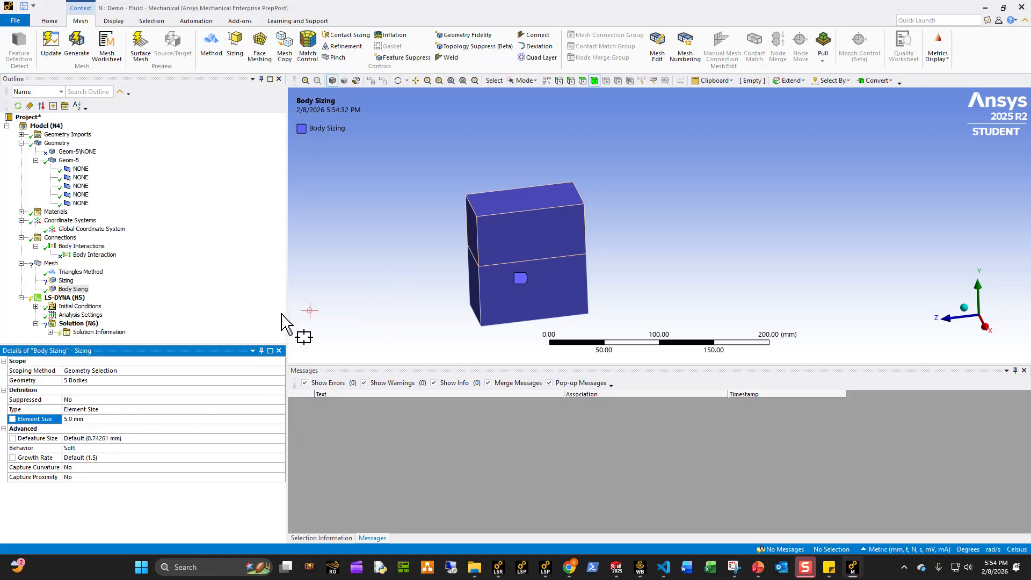
- Delete the unscoped duplicate sizing and check the remaining triangles method and body sizing
right_click(63, 281)
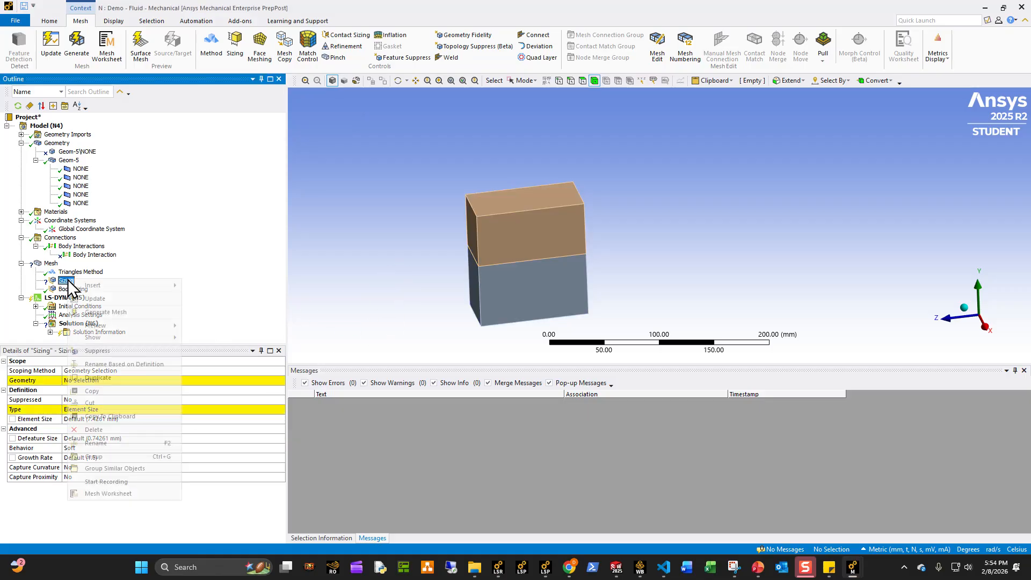
left_click(109, 433)
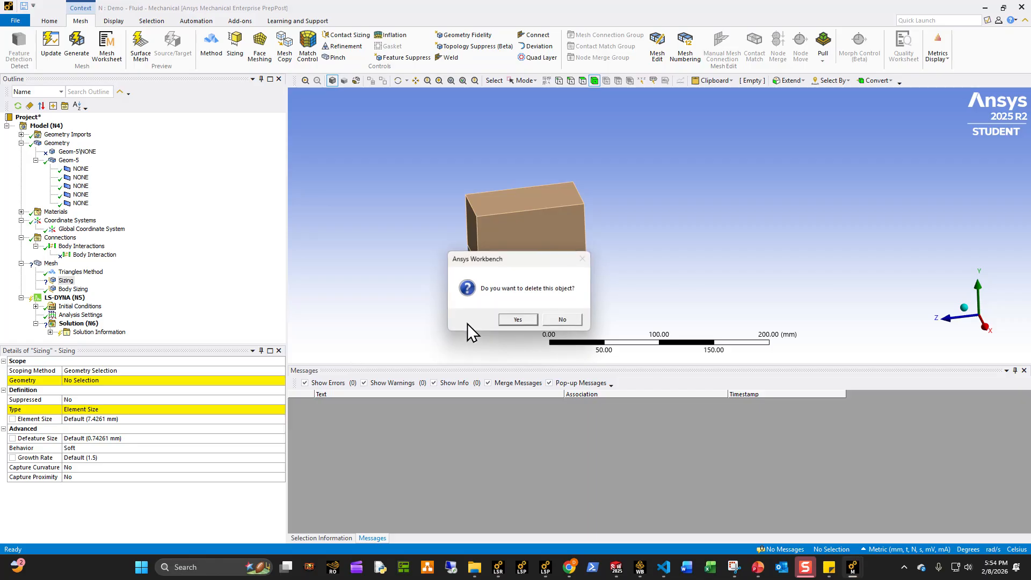
left_click(524, 323)
left_click(91, 273)
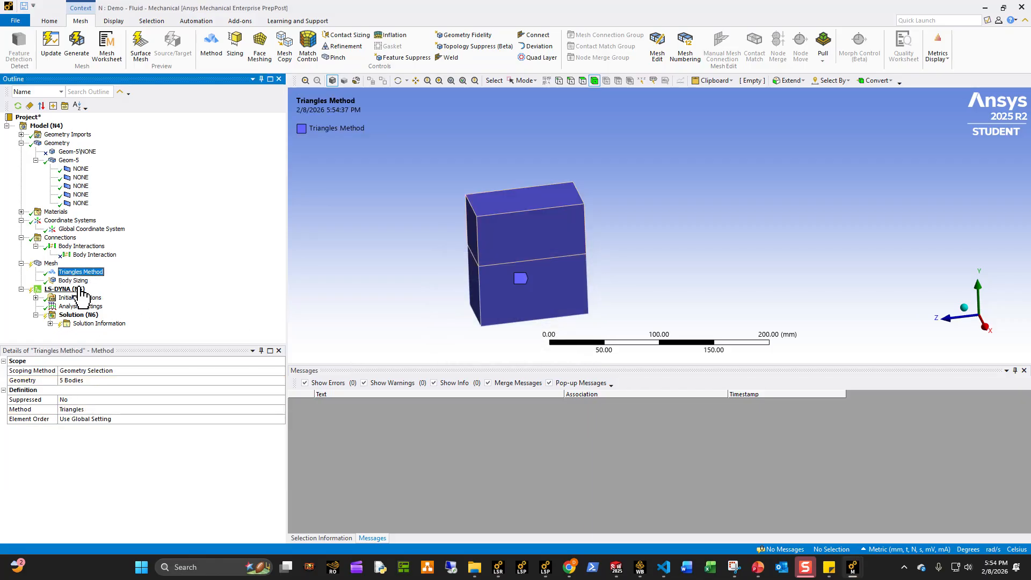
left_click(75, 280)
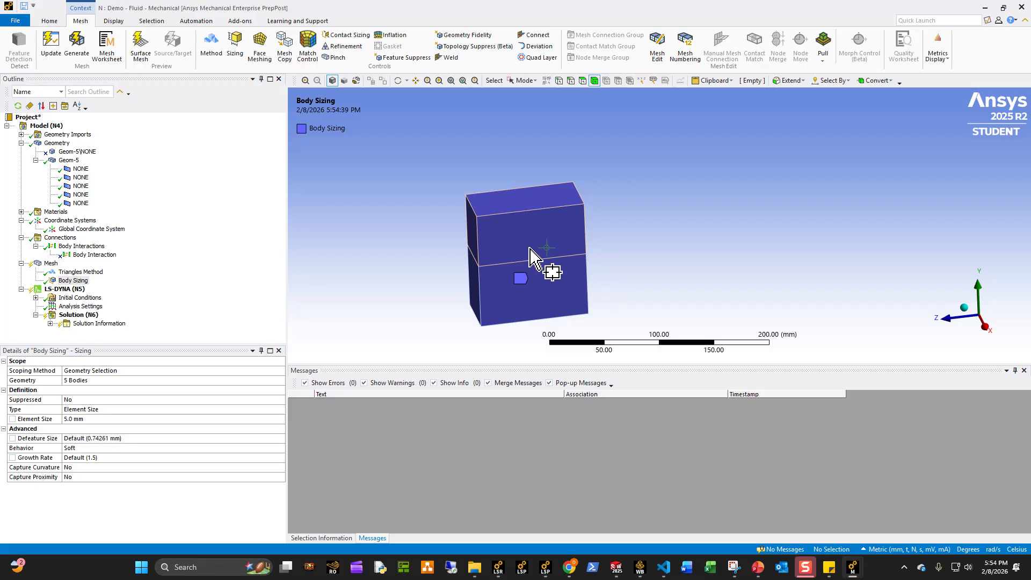
- Add a face sizing on the two faces of the ball with an element size of 0.5 mm
left_click(524, 81)
left_click(529, 93)
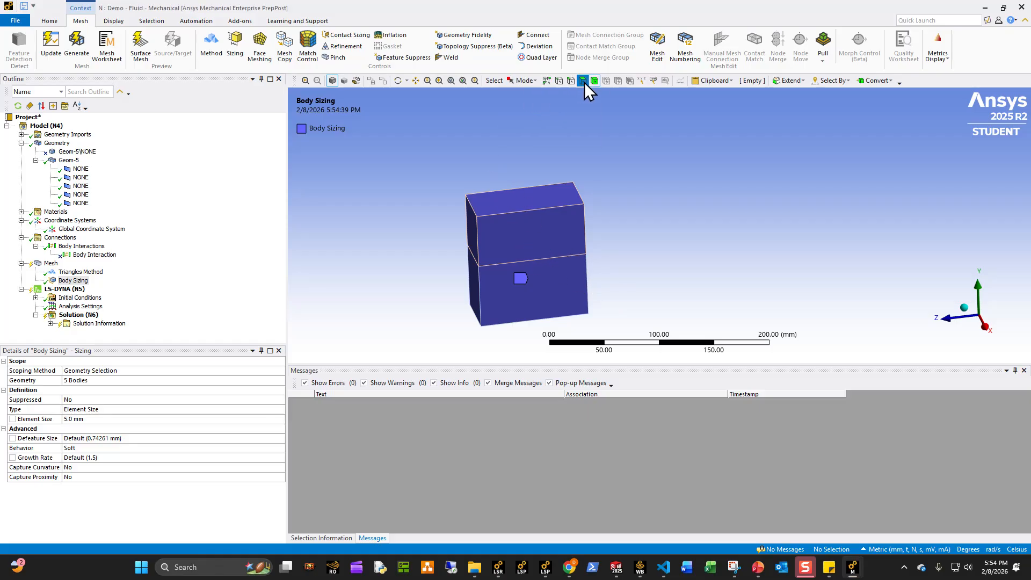
left_click(582, 81)
middle_click_drag(552, 265, 501, 263)
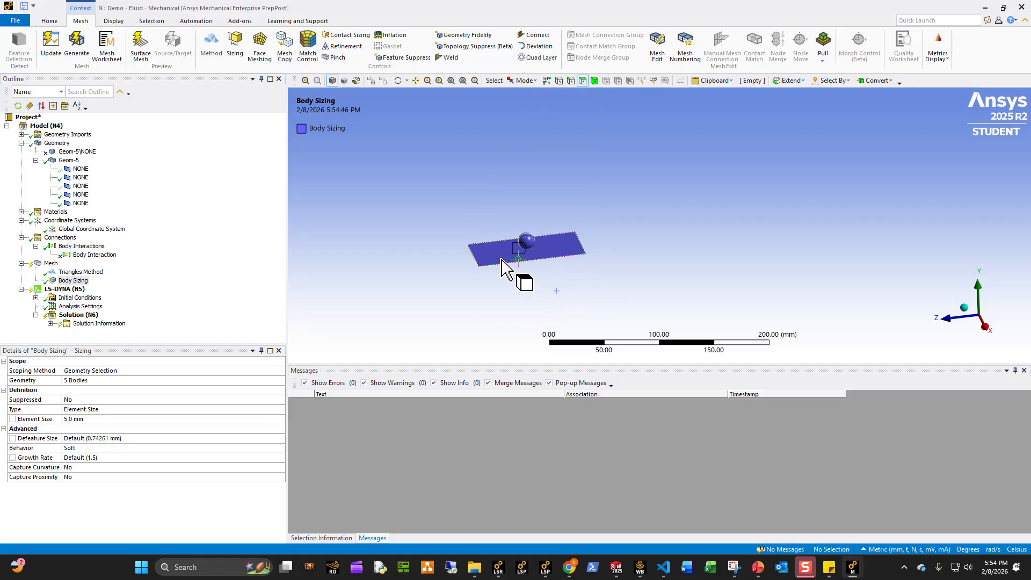
scroll(501, 261, "up", 5)
scroll(472, 269, "down", 2)
middle_click_drag(422, 267, 642, 244, "ctrl")
scroll(564, 268, "up", 2)
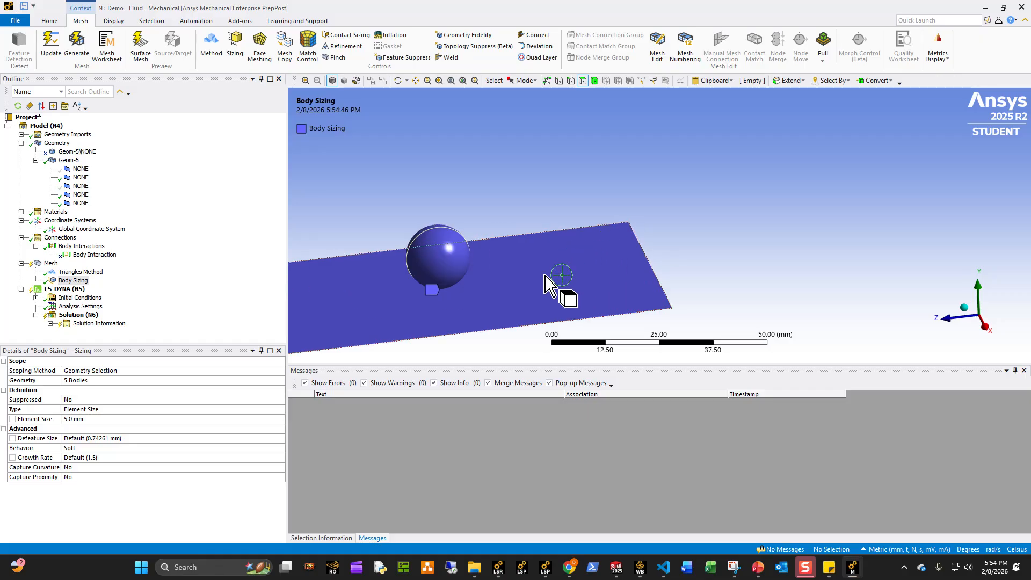
left_click(468, 258)
middle_click_drag(481, 267, 510, 333)
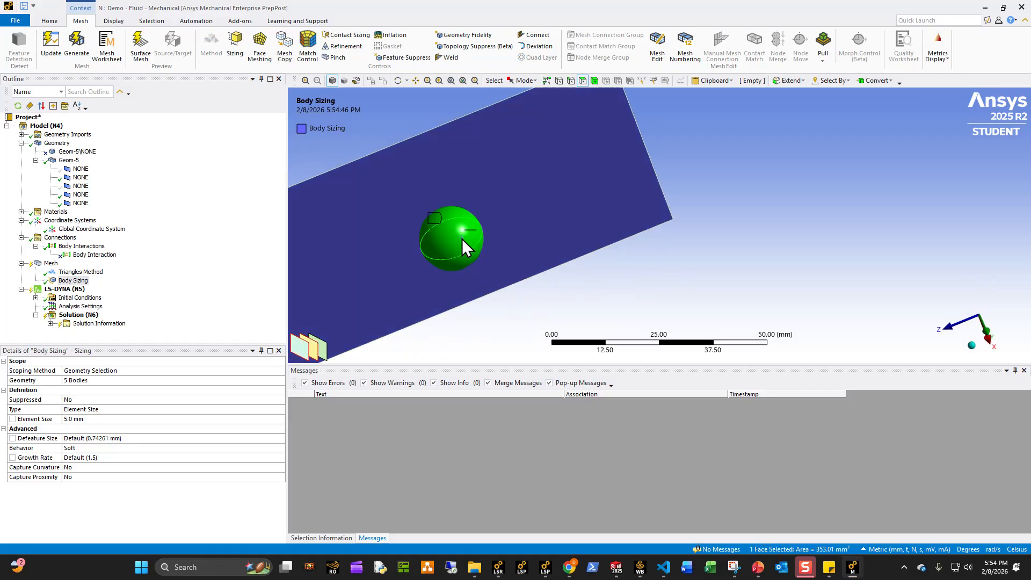
left_click(462, 239, "ctrl")
middle_click_drag(462, 238, 500, 259)
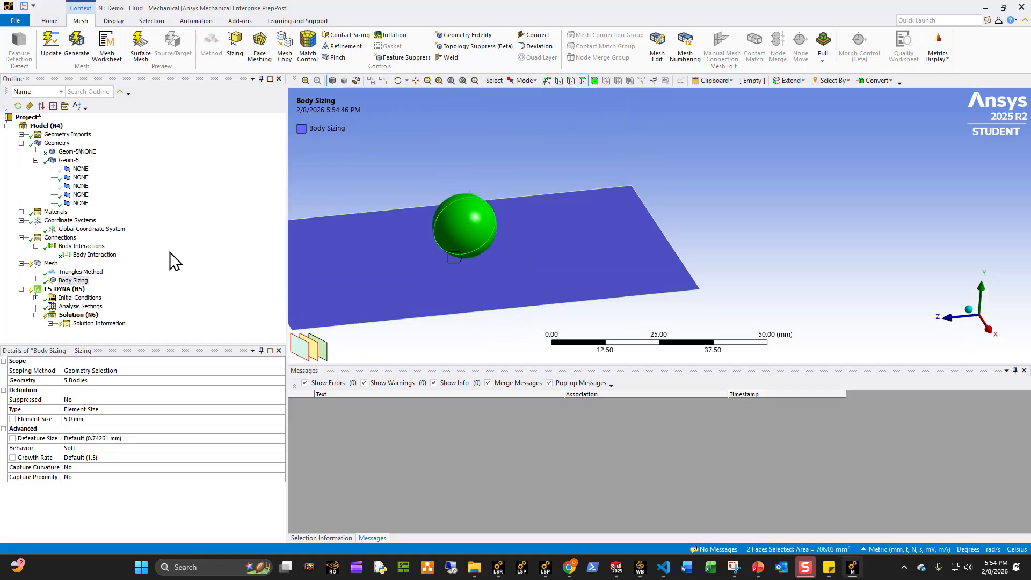
left_click(241, 49)
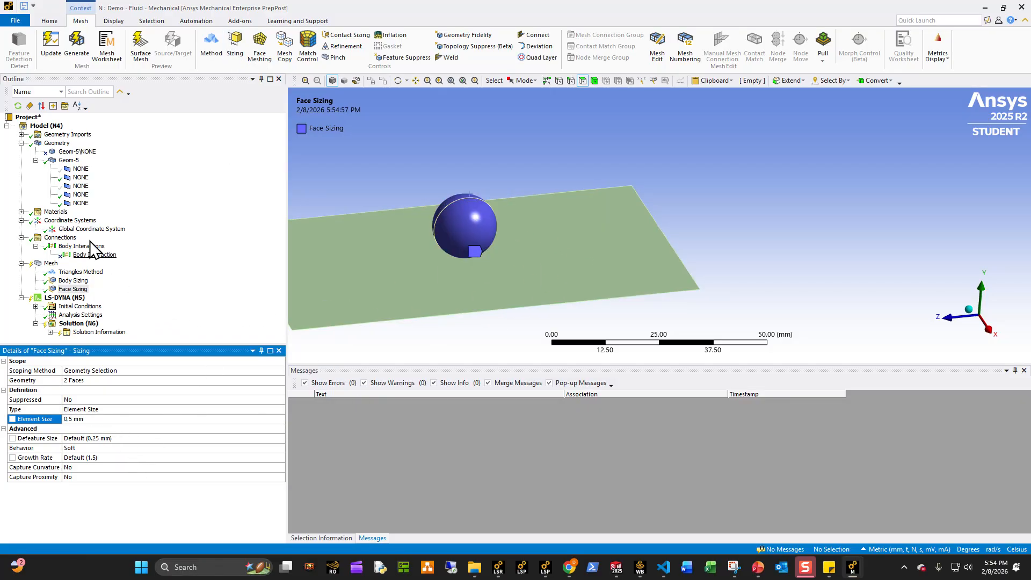
- Insert a coordinate system with its origin at the centre of the flat water surface face
left_click(58, 222)
right_click(81, 221)
mouse_move(91, 224)
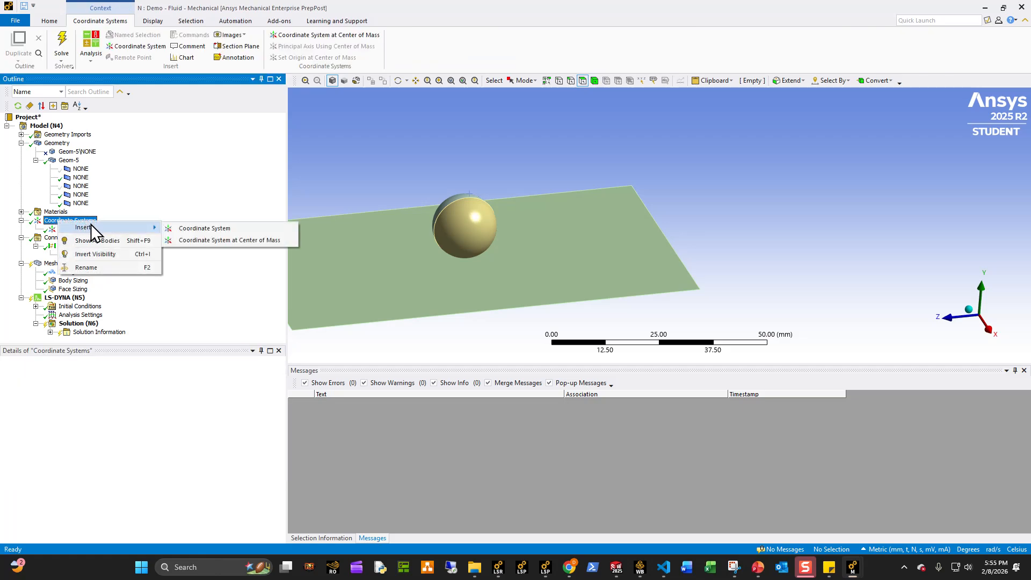
left_click(198, 233)
left_click(588, 267)
left_click(100, 403)
left_click(100, 403)
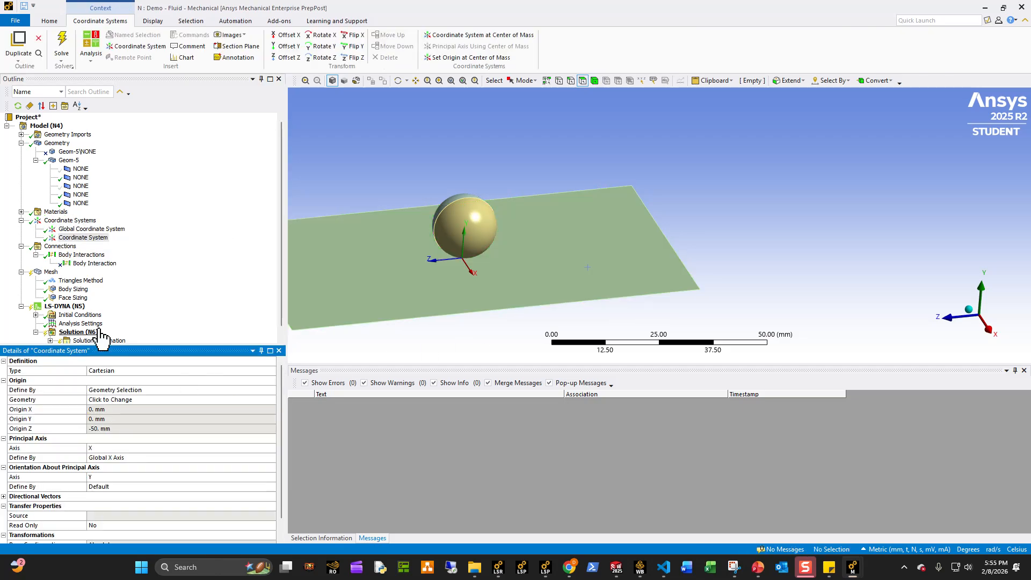
- Add a body sizing on the flat water surface body, using Sphere of Influence centred on the new coordinate system
left_click(51, 272)
left_click(289, 52)
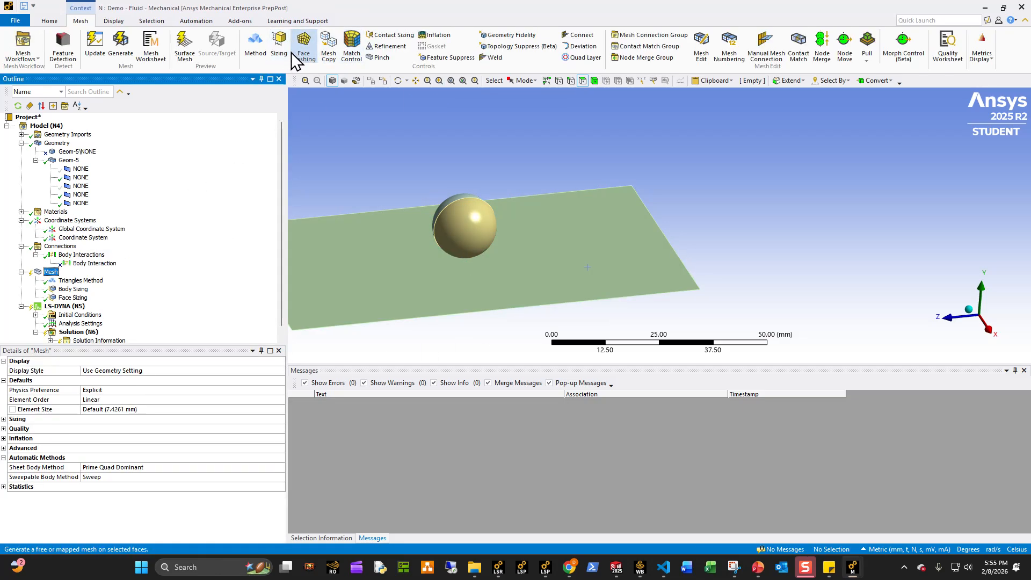
left_click(595, 80)
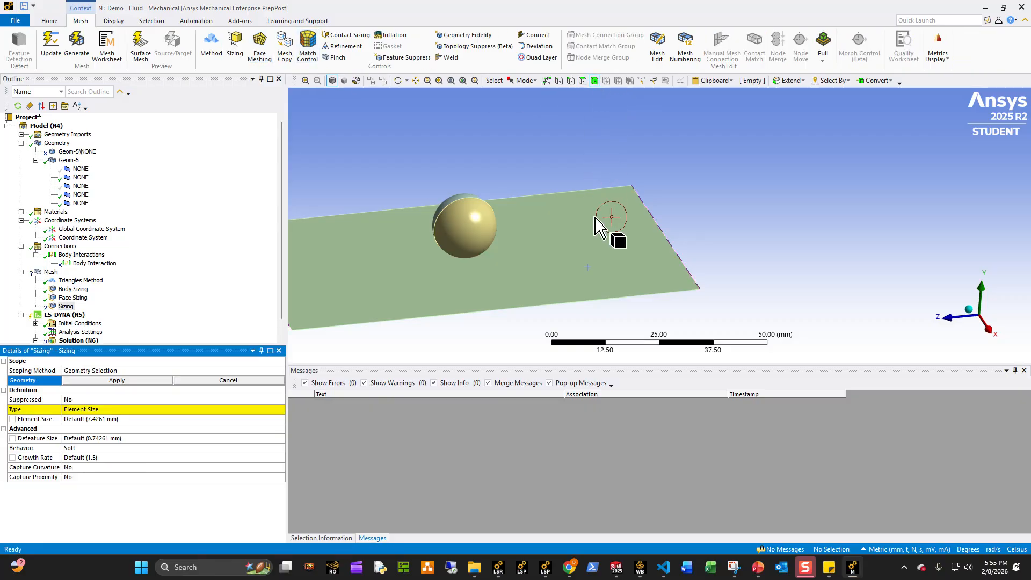
left_click(595, 219)
left_click(116, 380)
left_click(113, 408)
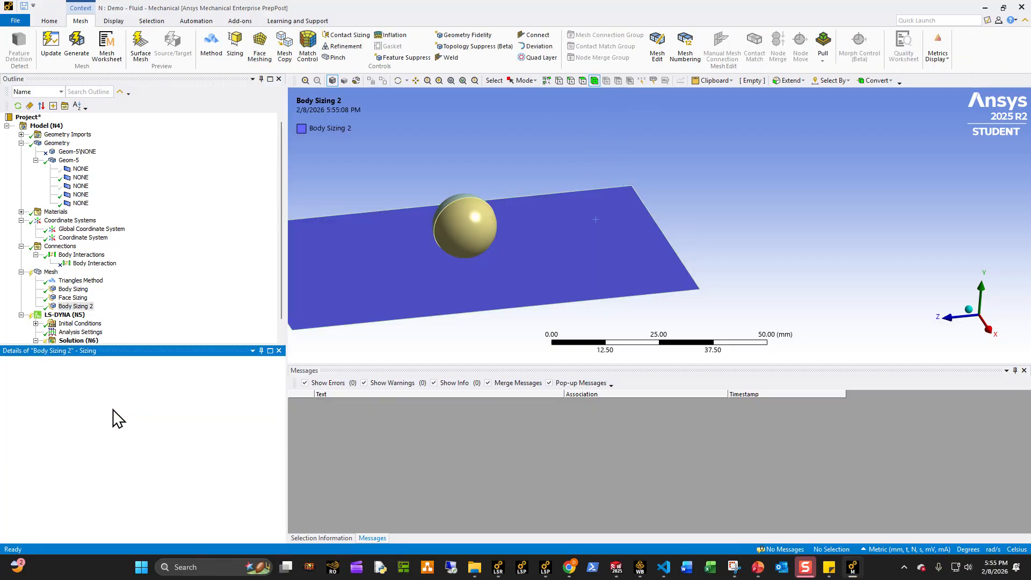
left_click(109, 424)
left_click(103, 420)
- Set the sphere of influence radius to 10 mm and its element size to 0.5 mm, keeping the new coordinate system as centre
scroll(103, 421, "down", 2)
middle_click_drag(451, 322, 415, 294)
left_click(109, 428)
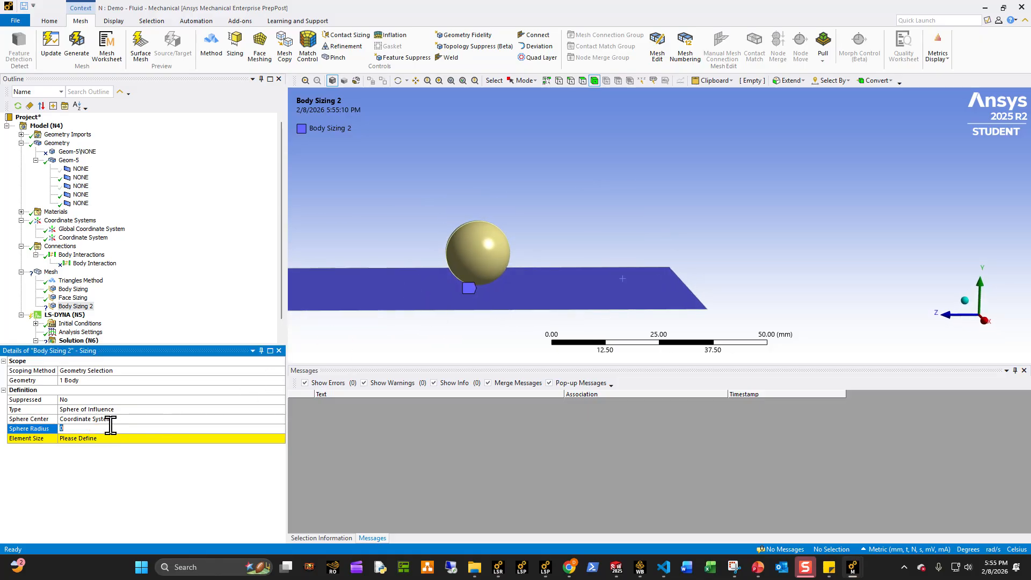
key("Return")
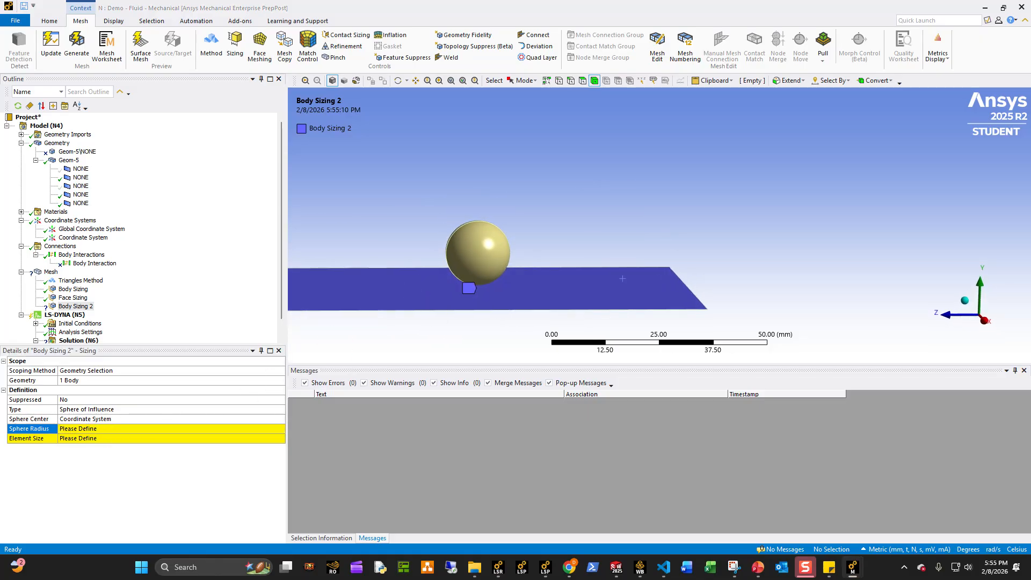
left_click(85, 428)
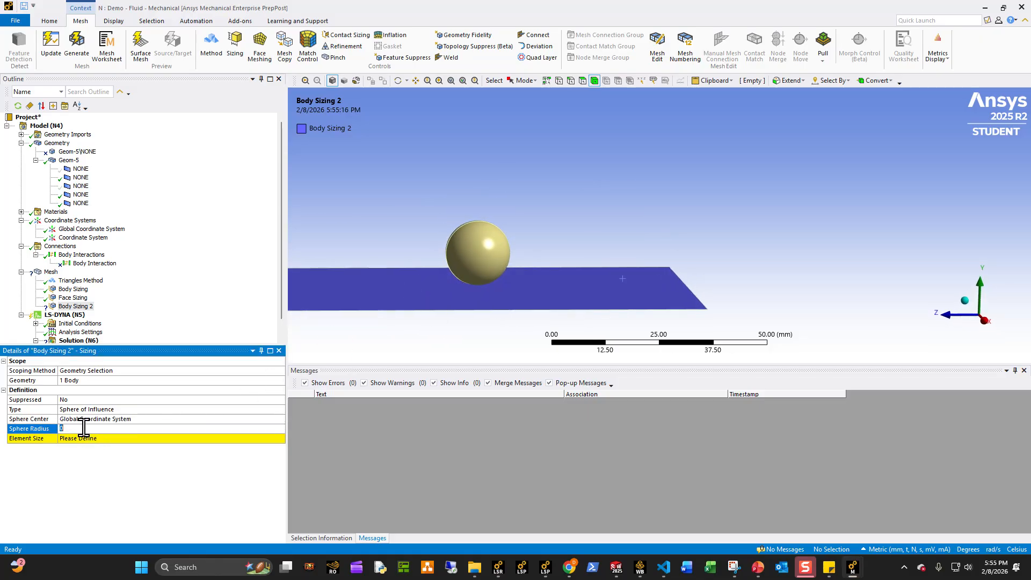
type("10")
key("Return")
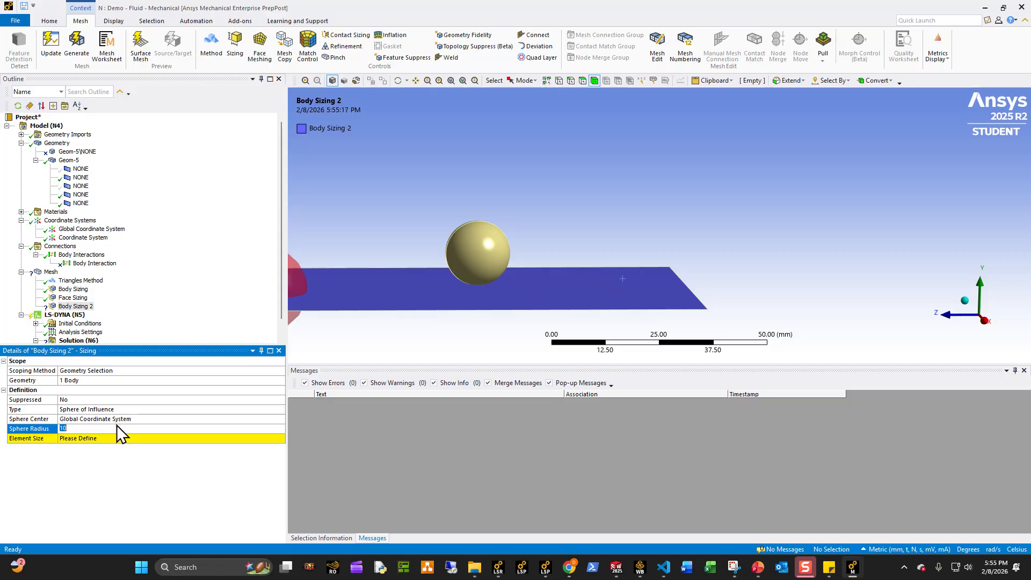
key("Return")
left_click(114, 436)
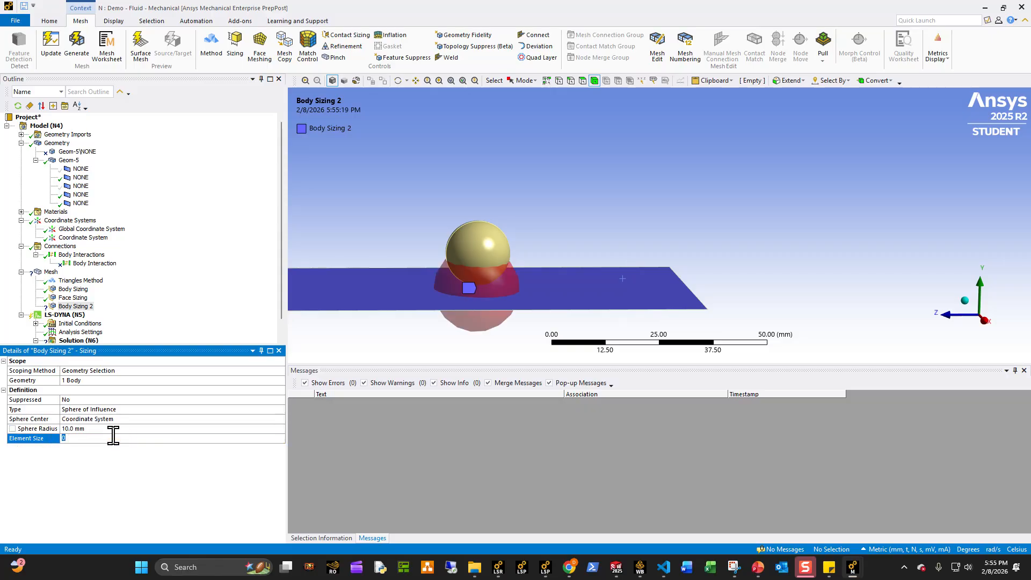
scroll(466, 254, "down", 2)
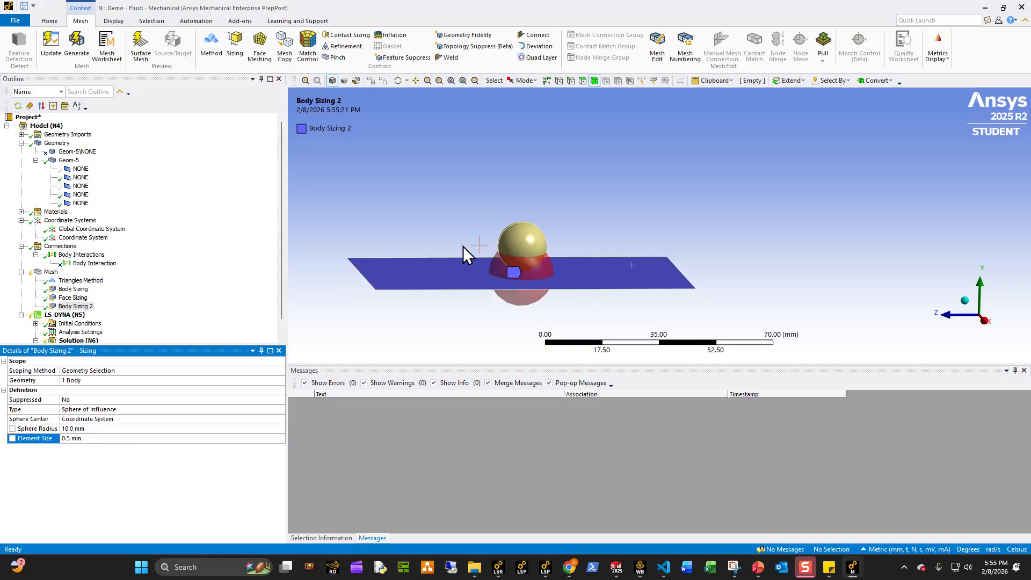
- Review the ball face sizing and the sphere of influence sizing, and generate the mesh
left_click(72, 297)
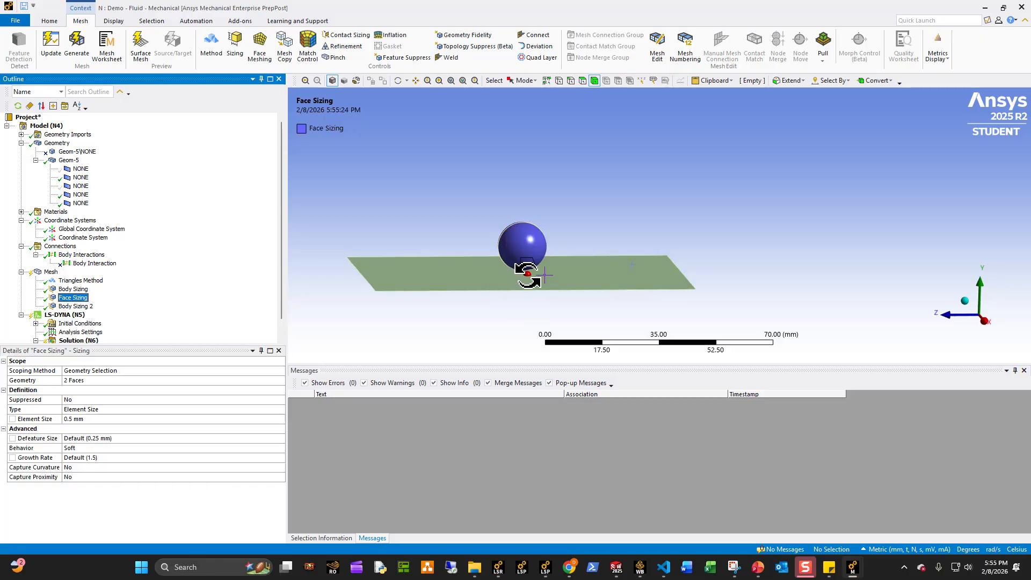
left_click(75, 306)
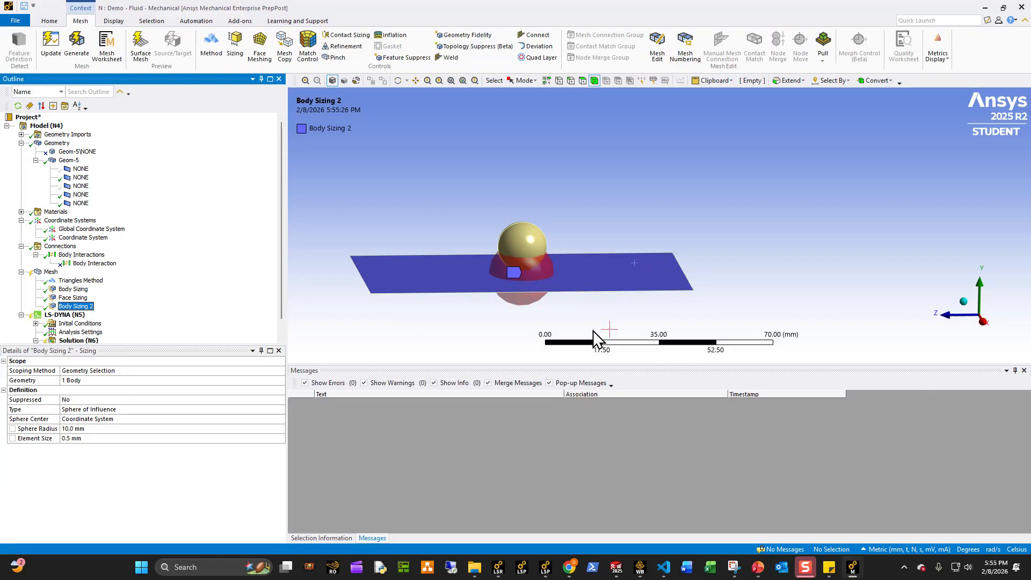
right_click(54, 273)
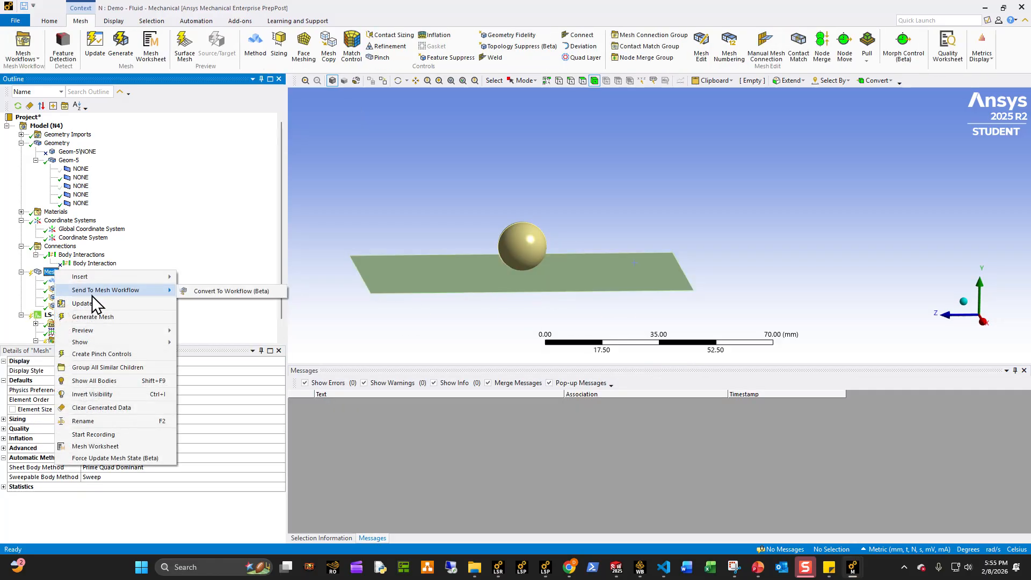
left_click(94, 318)
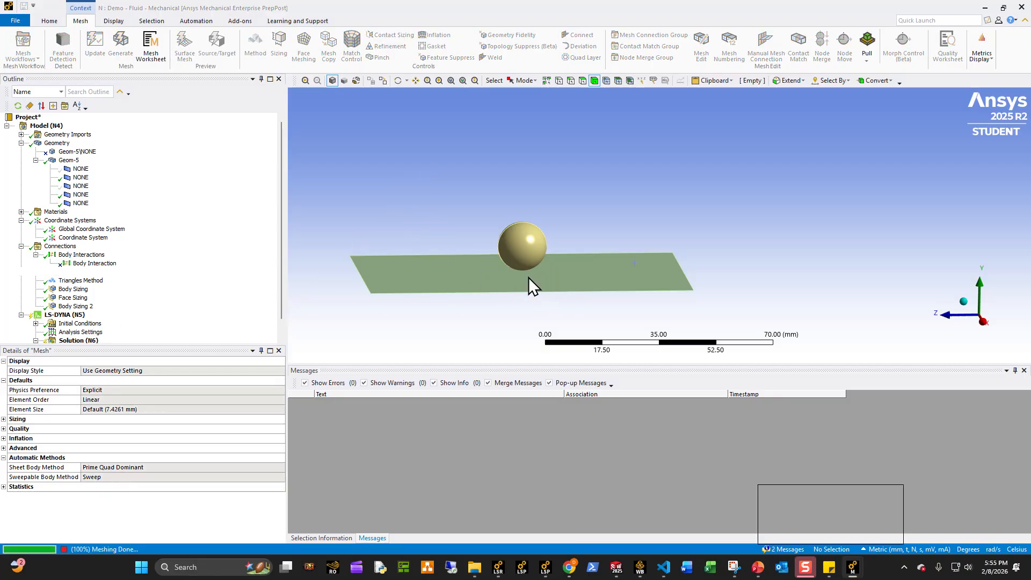
- Show all bodies and hide the upper box body to examine the mesh around the ball and water surface
middle_click_drag(530, 285, 468, 230)
right_click(463, 220)
left_click(513, 239)
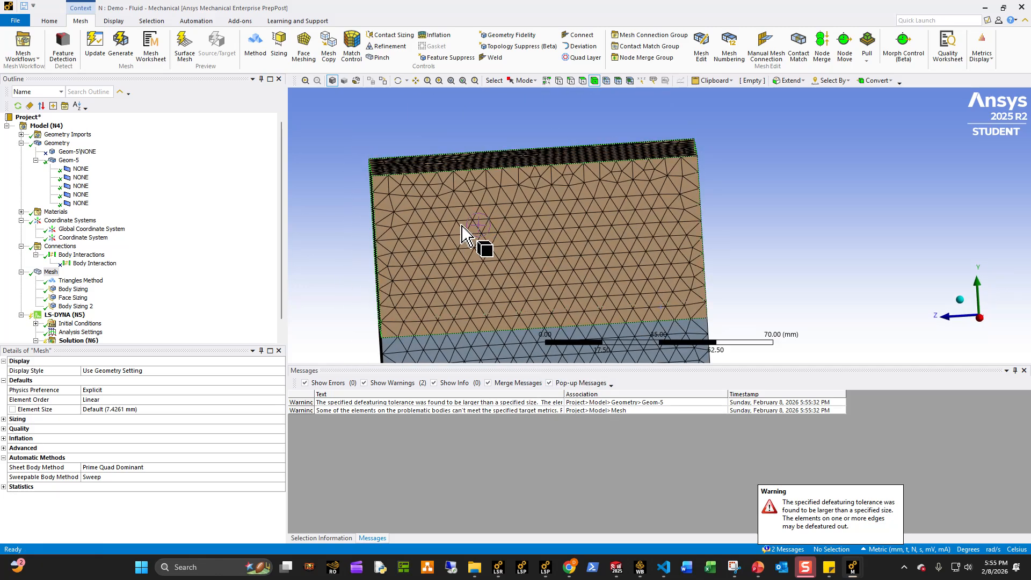
left_click(470, 242)
key("F9")
scroll(532, 285, "down", 4)
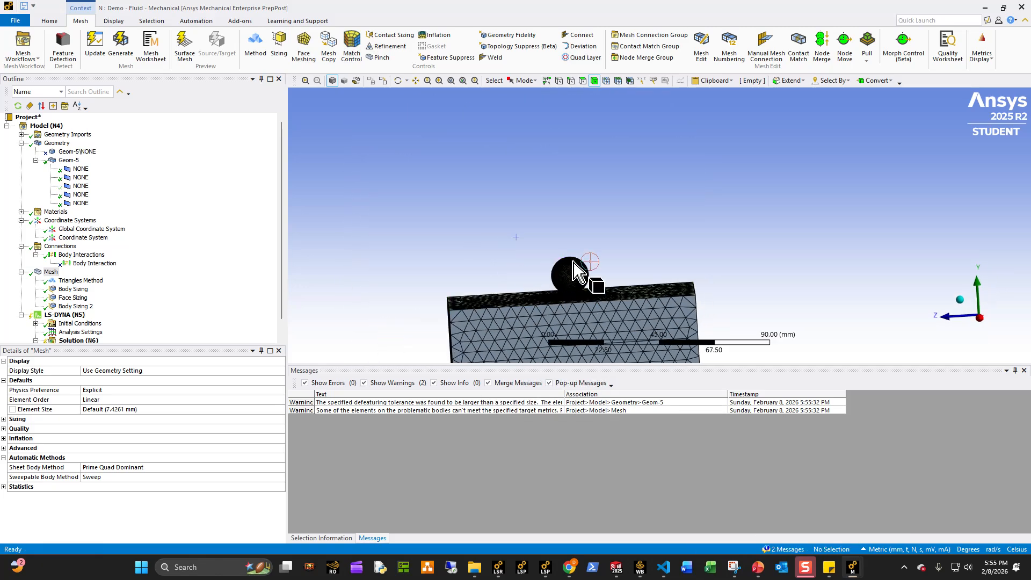
- Show all bodies of the meshed fluid model again, including the hidden upper box
right_click(572, 225)
left_click(615, 296)
middle_click_drag(553, 282, 568, 251)
scroll(88, 337, "down", 1)
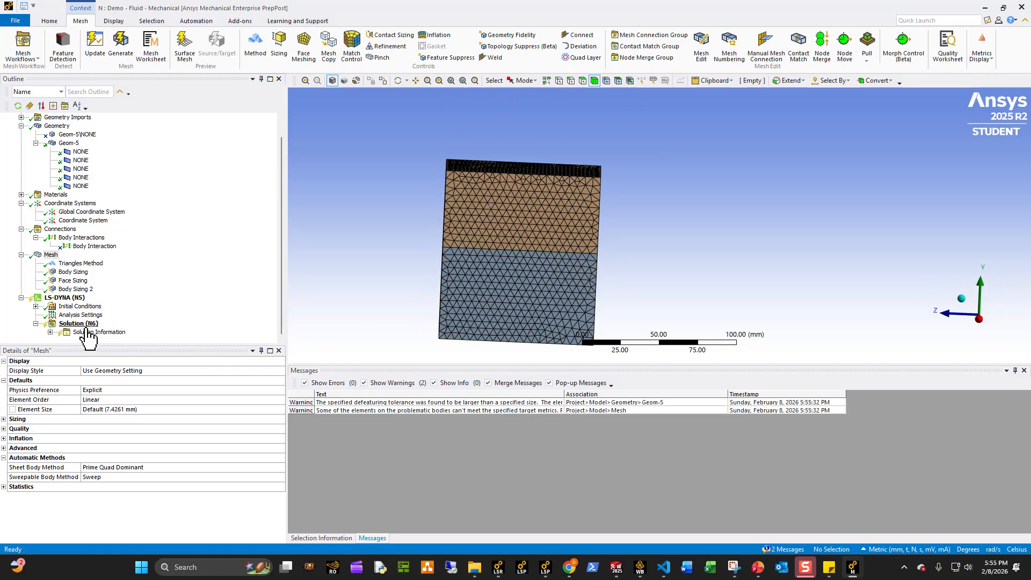
- Start writing the LS-DYNA input file from the solution, with LS-DYNA Input Files (*.k) as the file type
left_click(60, 324)
left_click(81, 314)
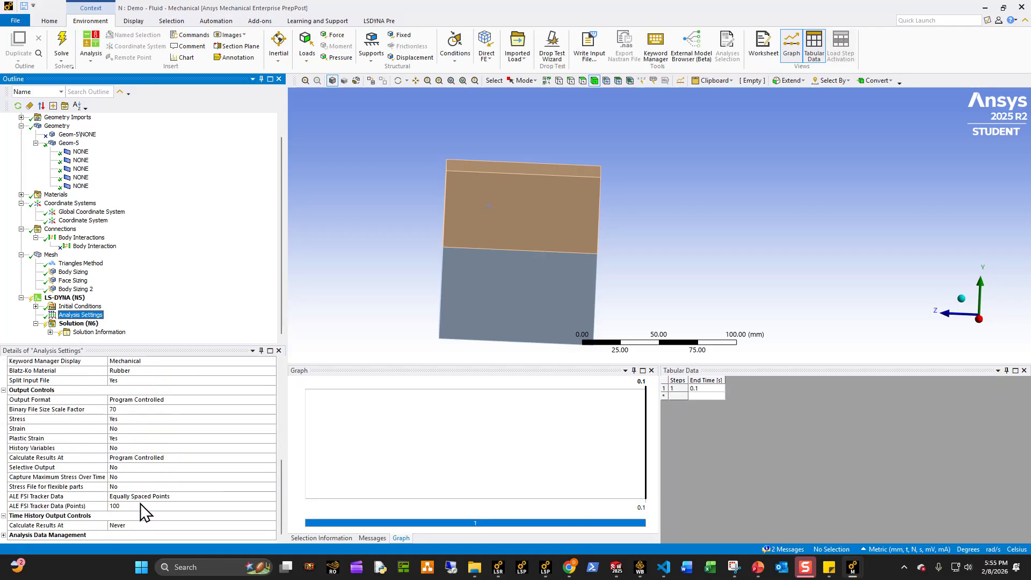
left_click(78, 324)
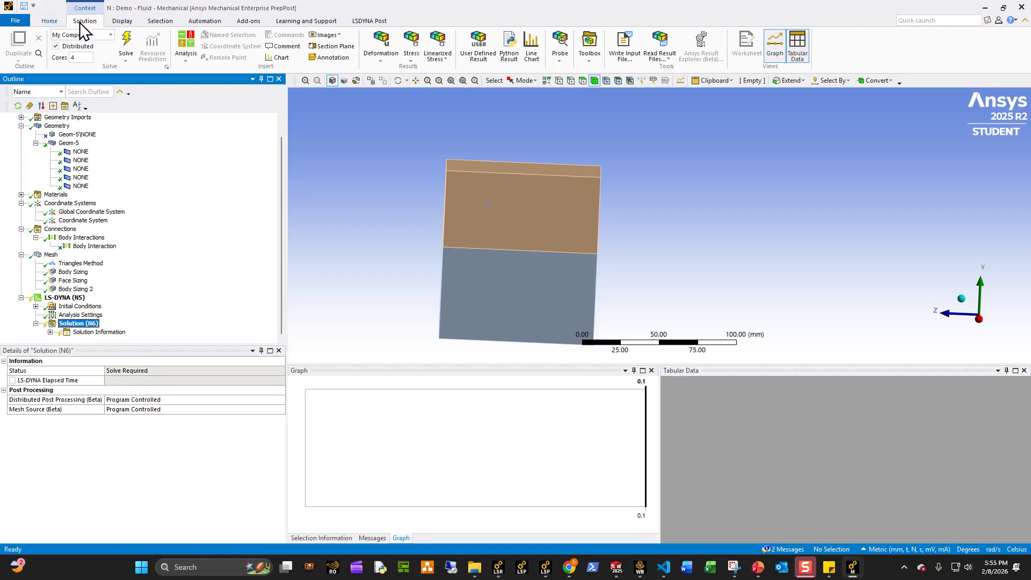
left_click(625, 47)
left_click(513, 377)
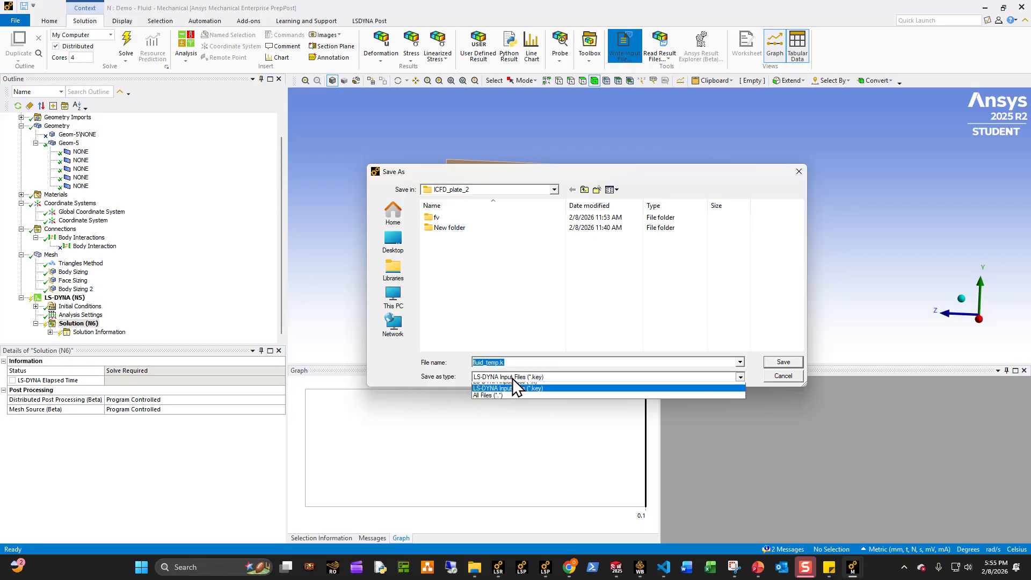
left_click(513, 382)
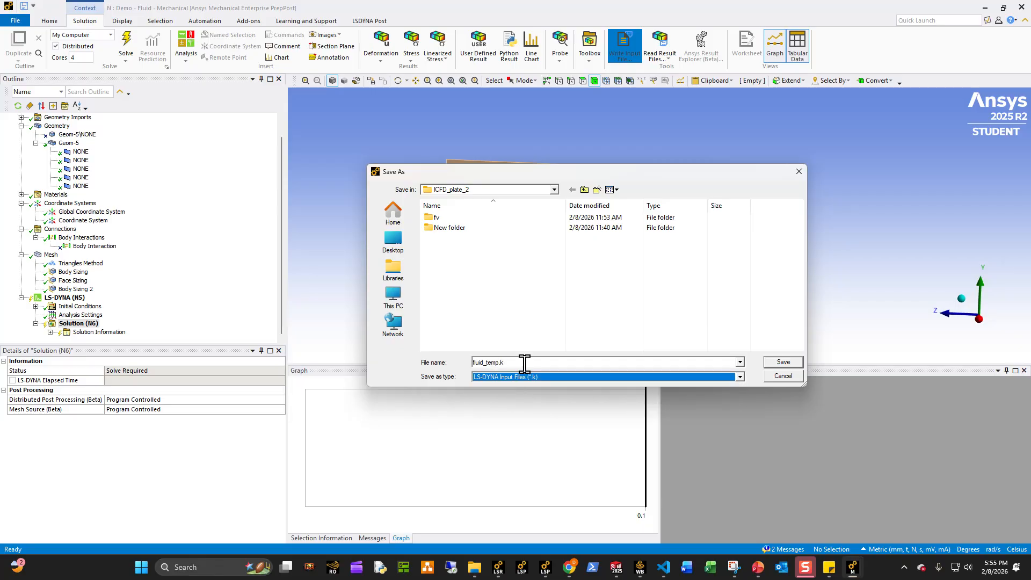
- Create a folder named ICFD_Demo in Dyna_Staging and save the input file there as fluid_temp.k
left_click(584, 190)
left_click(492, 346)
right_click(486, 342)
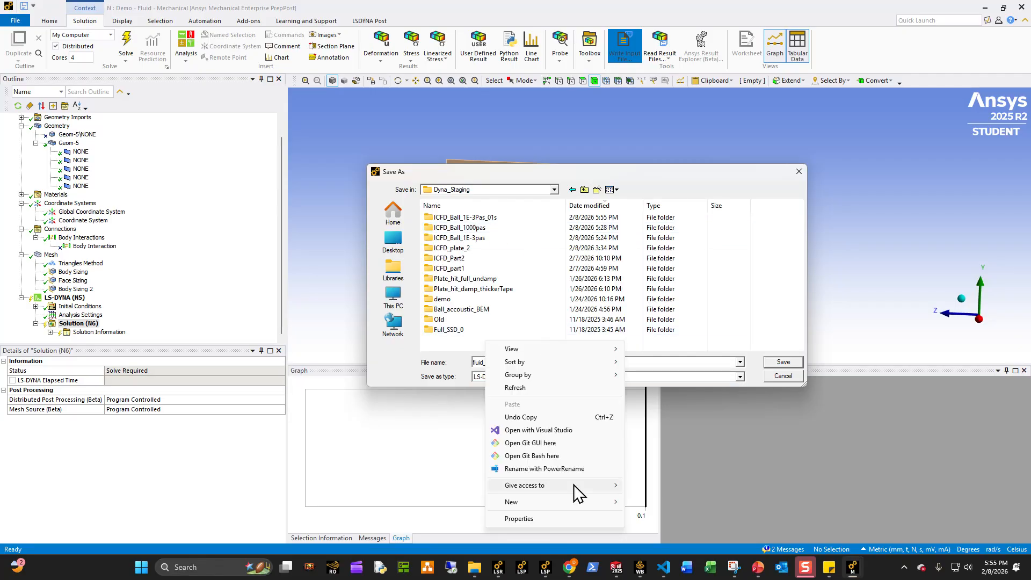
mouse_move(571, 503)
left_click(666, 346)
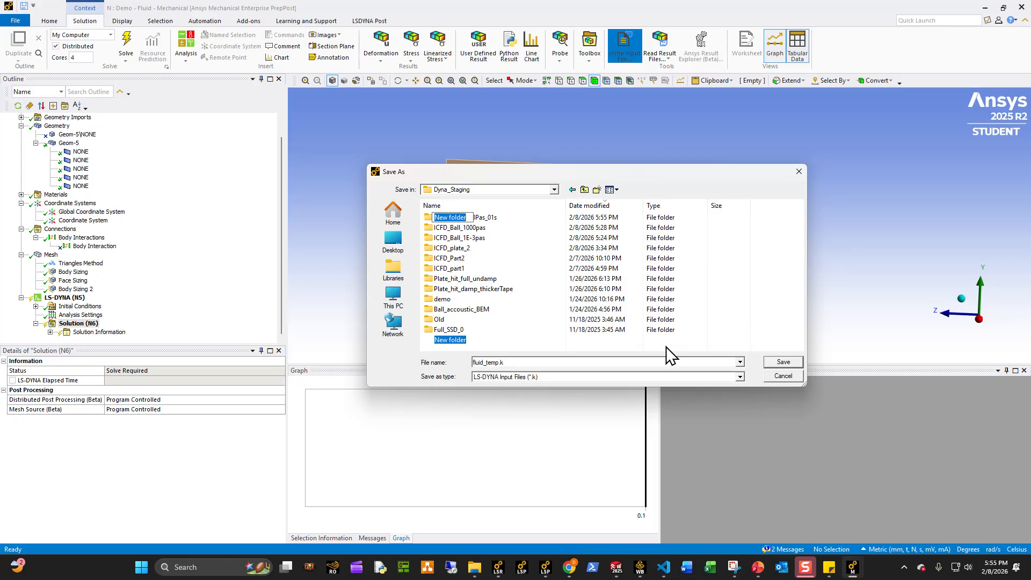
type("ICFD_Demo")
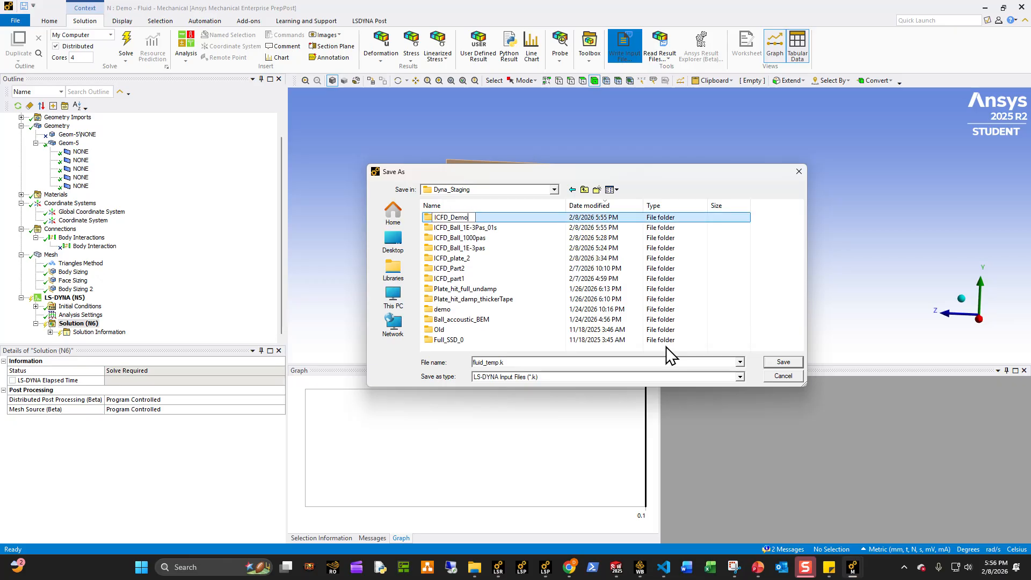
key("Return")
double_click(511, 220)
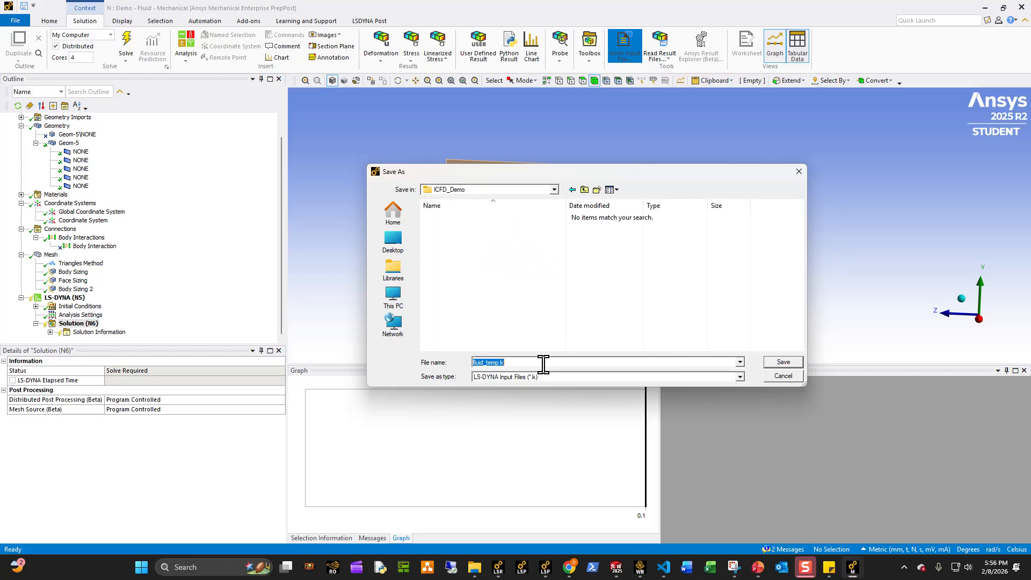
key("Return")
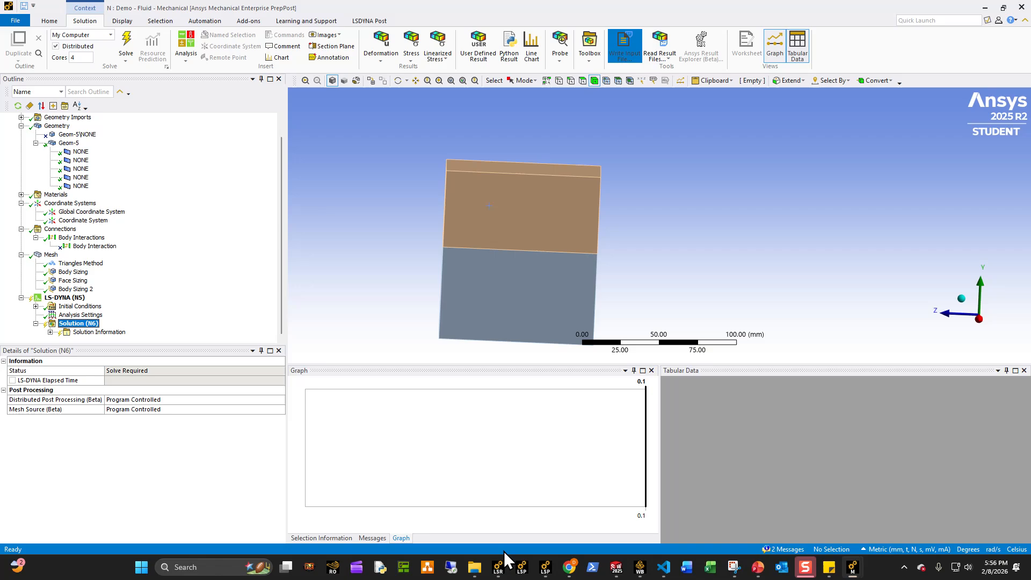
- Switch to File Explorer, open the ICFD_Demo folder in Dyna_Staging, and select the exported mesh.k file
left_click(474, 567)
left_click(398, 146)
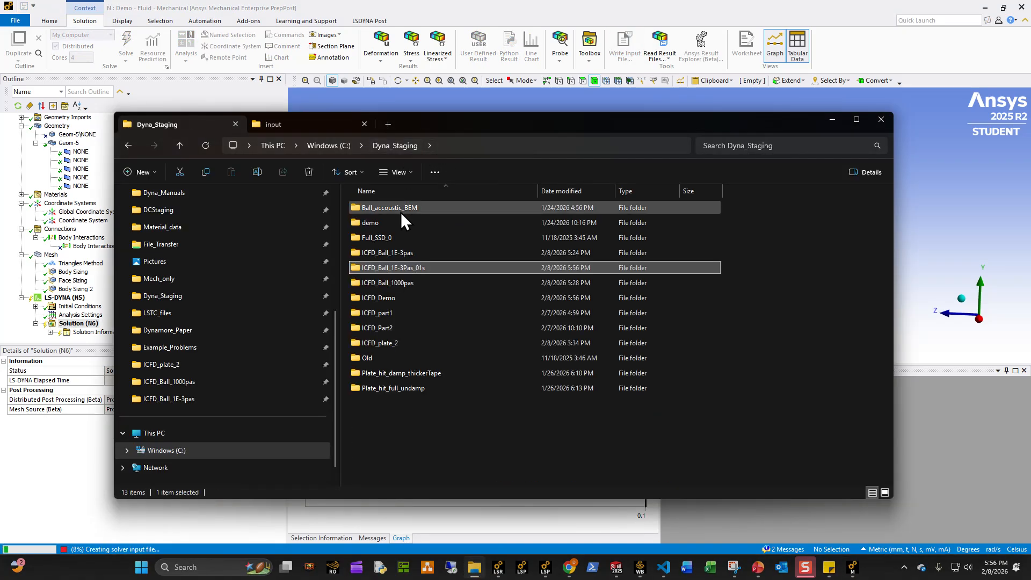
left_click(372, 221)
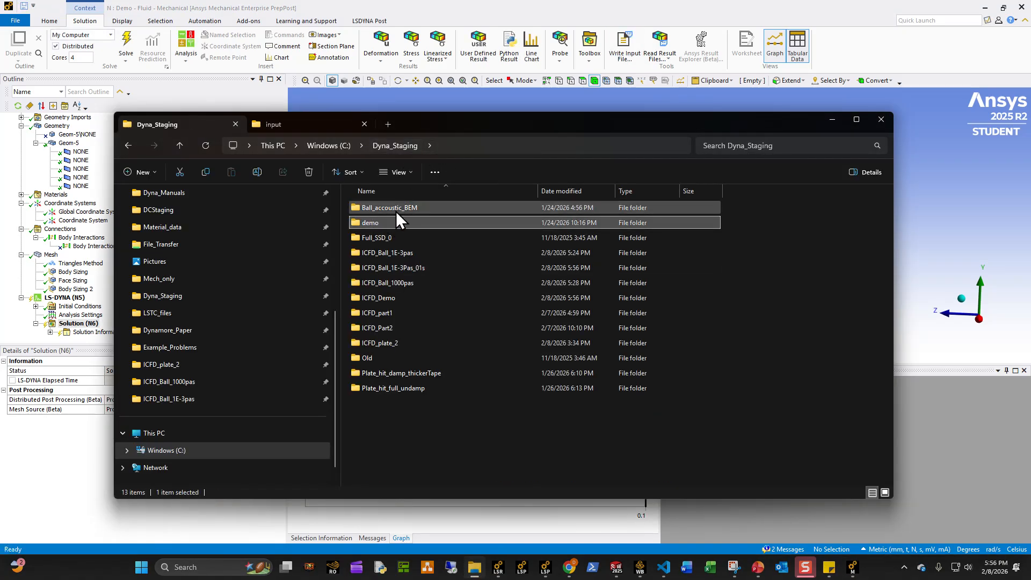
double_click(379, 299)
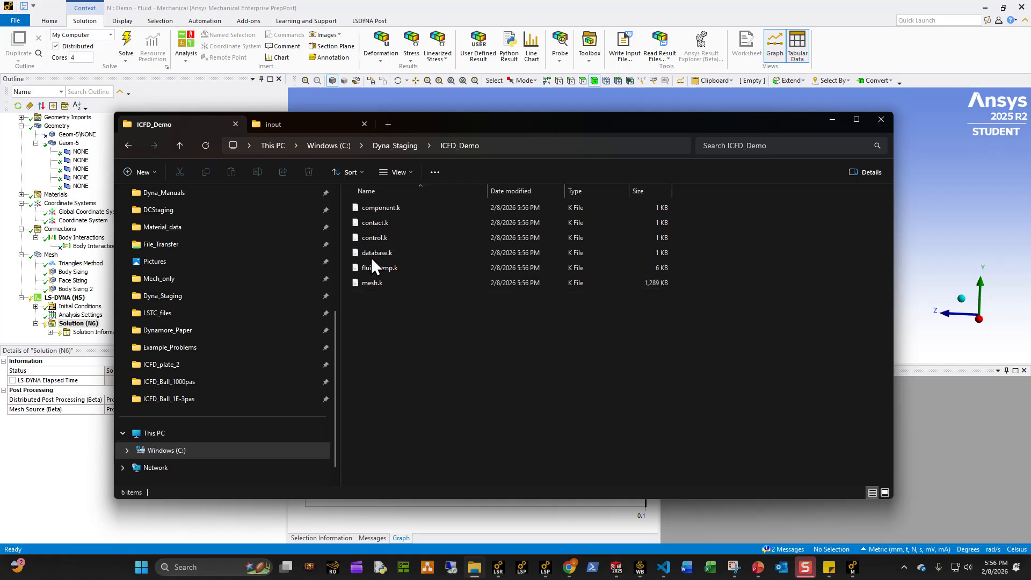
left_click(371, 283)
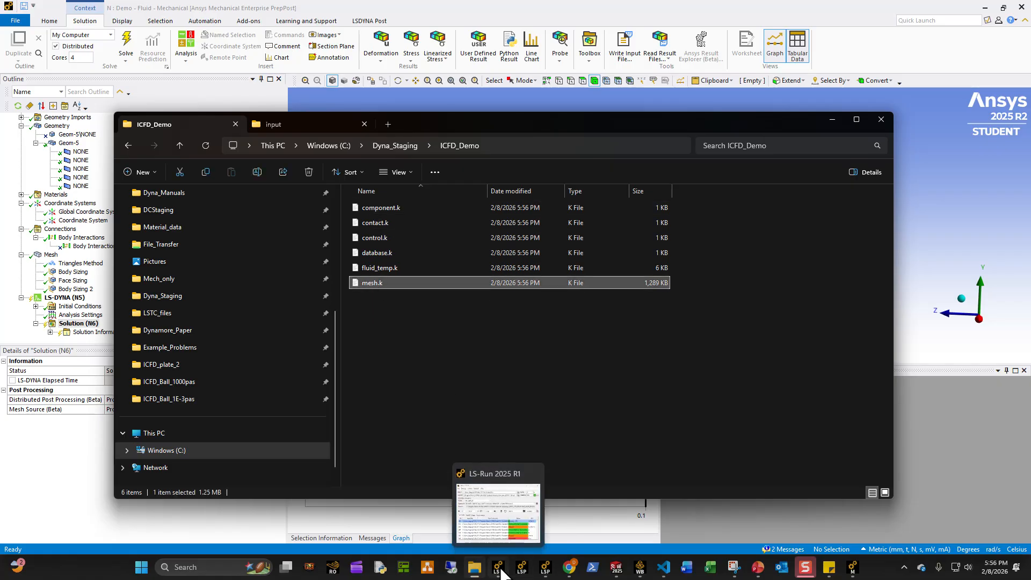
- Switch to LS-PrePost, load mesh.k from the ICFD_Demo folder, and inspect the mesh from the side
left_click(521, 575)
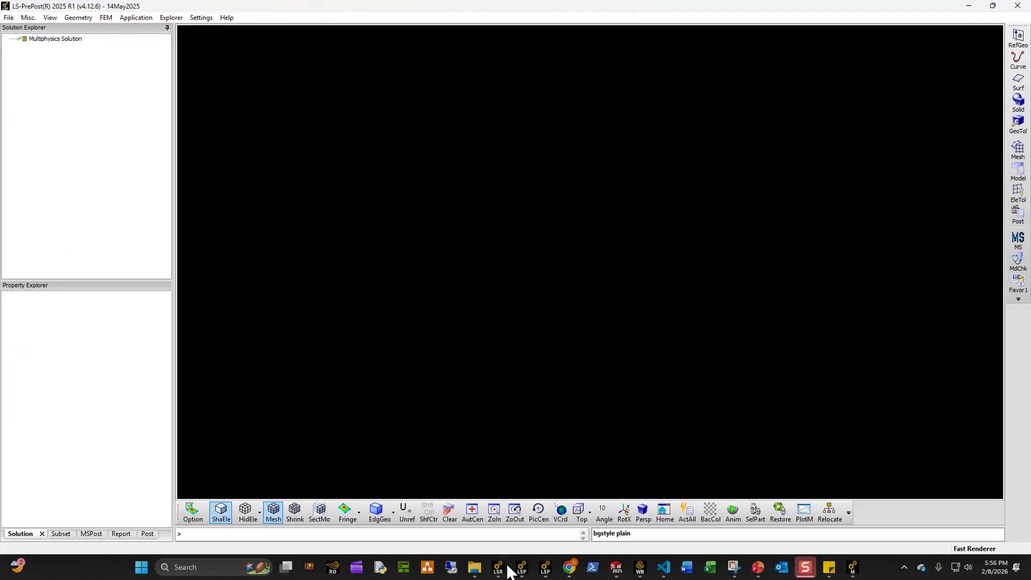
mouse_move(498, 559)
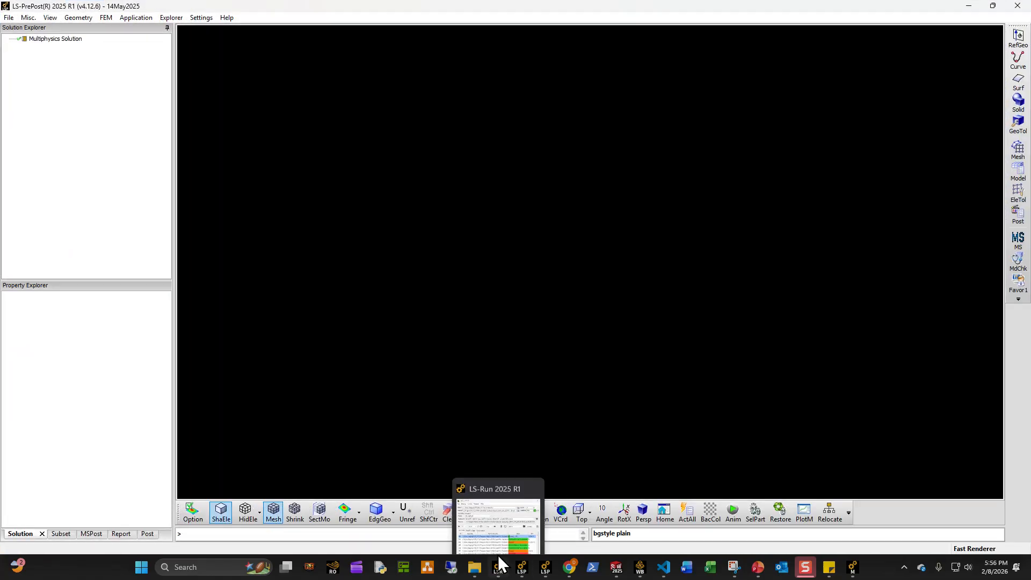
left_click(470, 570)
left_click_drag(701, 240, 680, 193)
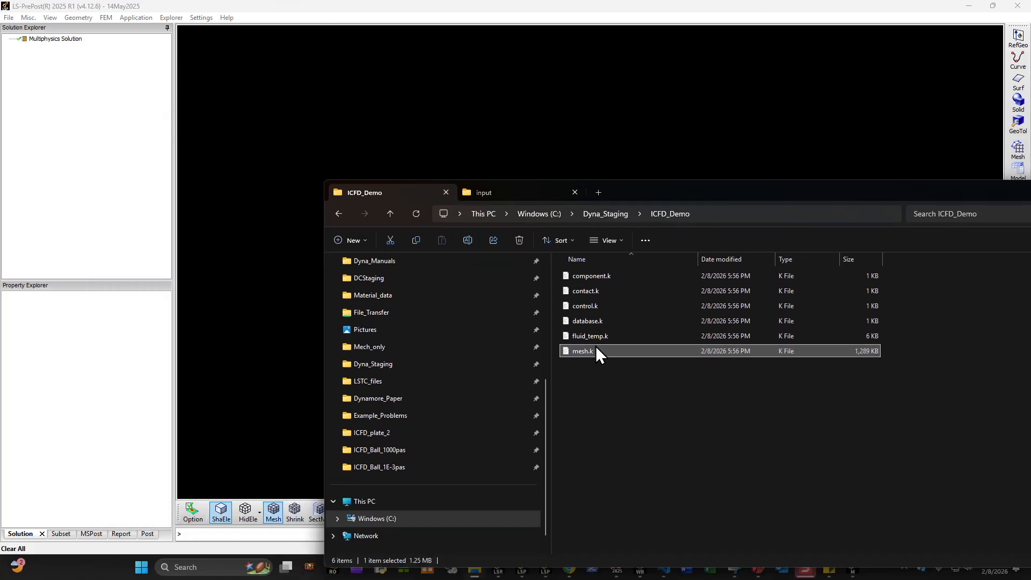
left_click_drag(581, 351, 252, 236)
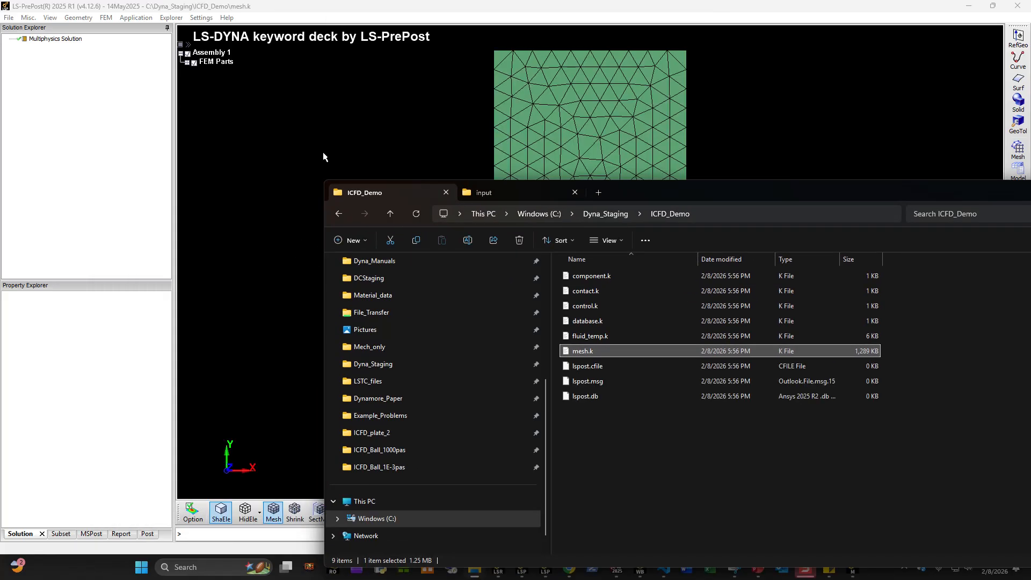
left_click(323, 153)
scroll(599, 272, "down", 4)
left_click_drag(600, 273, 599, 295, "shift")
scroll(614, 237, "up", 3)
left_click_drag(614, 236, 526, 384, "shift")
- Open mesh.k in Visual Studio Code, collapse the *NODE and *ELEMENT_SHELL blocks to review its keywords, then close it and return to LS-PrePost
left_click(475, 570)
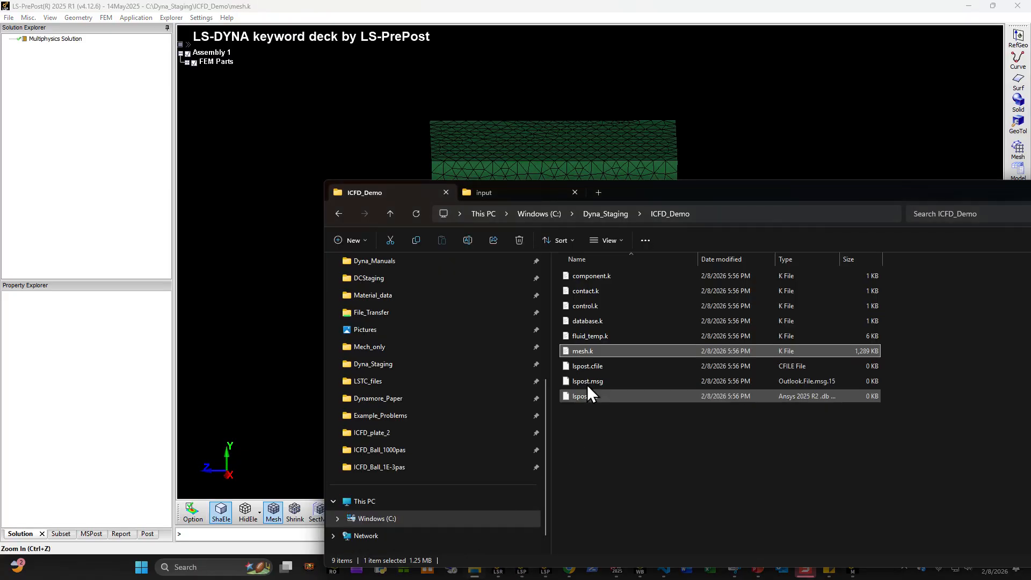
right_click(584, 350)
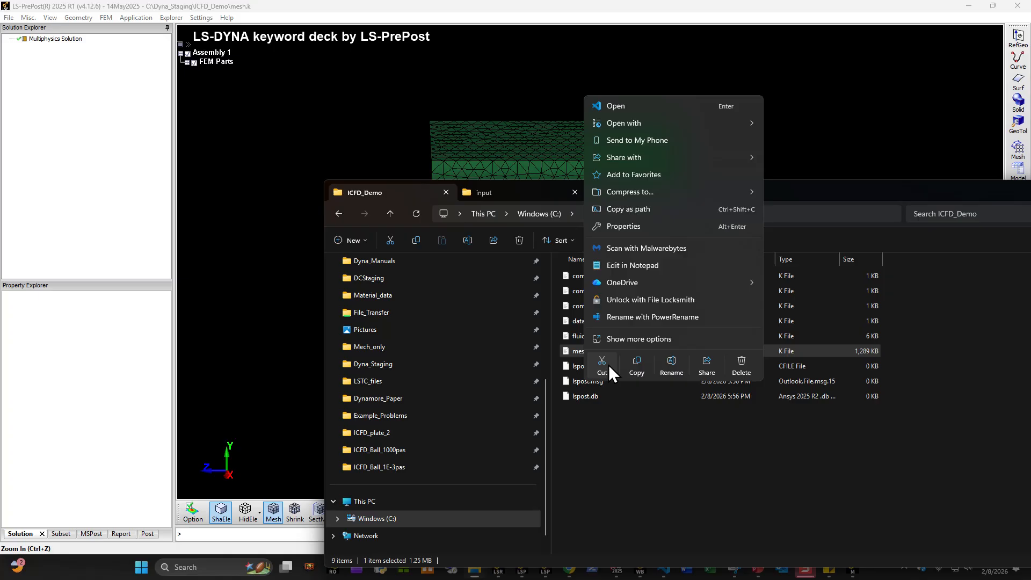
left_click(624, 105)
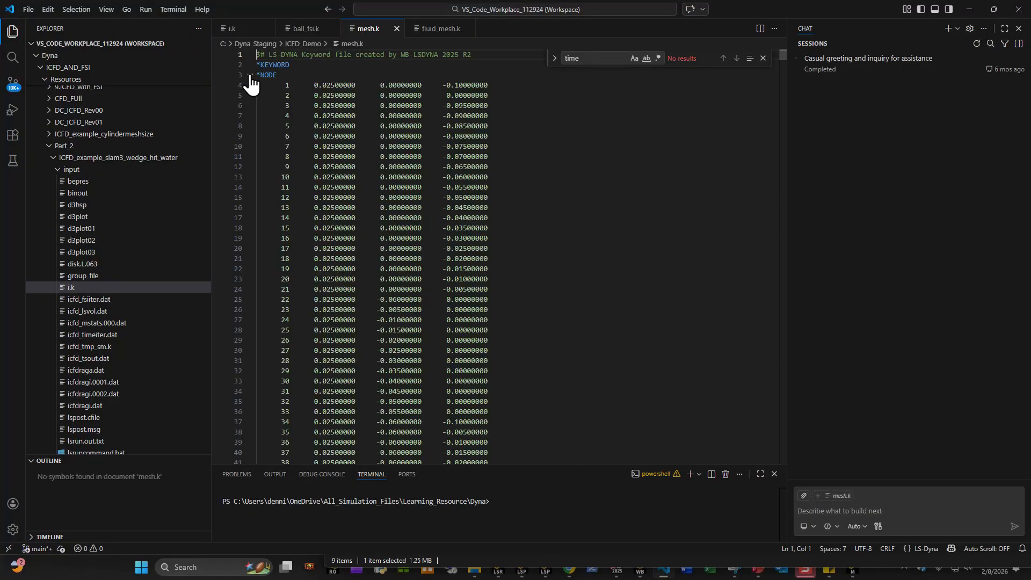
left_click(250, 76)
left_click(251, 102)
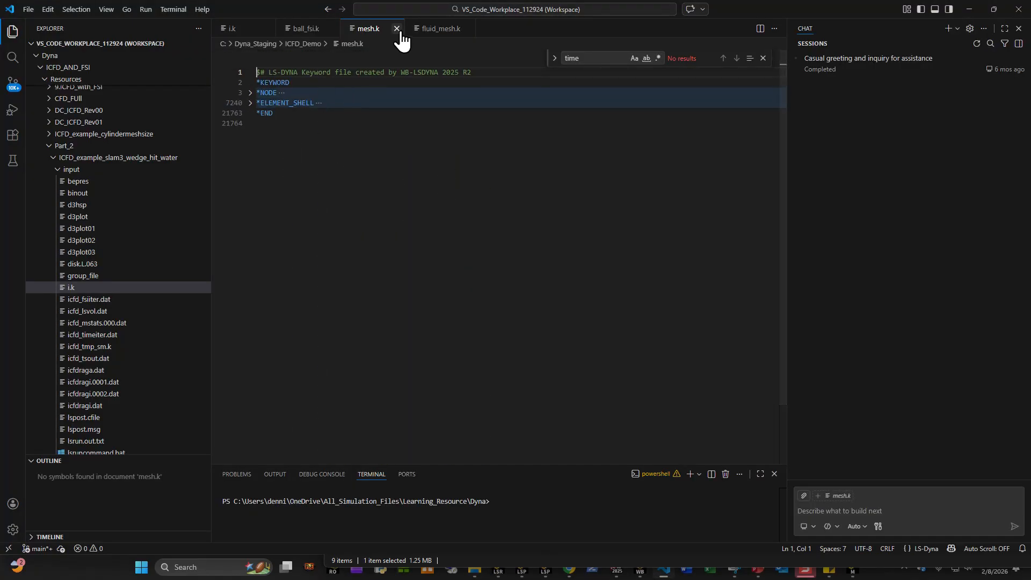
left_click(397, 29)
left_click(974, 10)
left_click(725, 127)
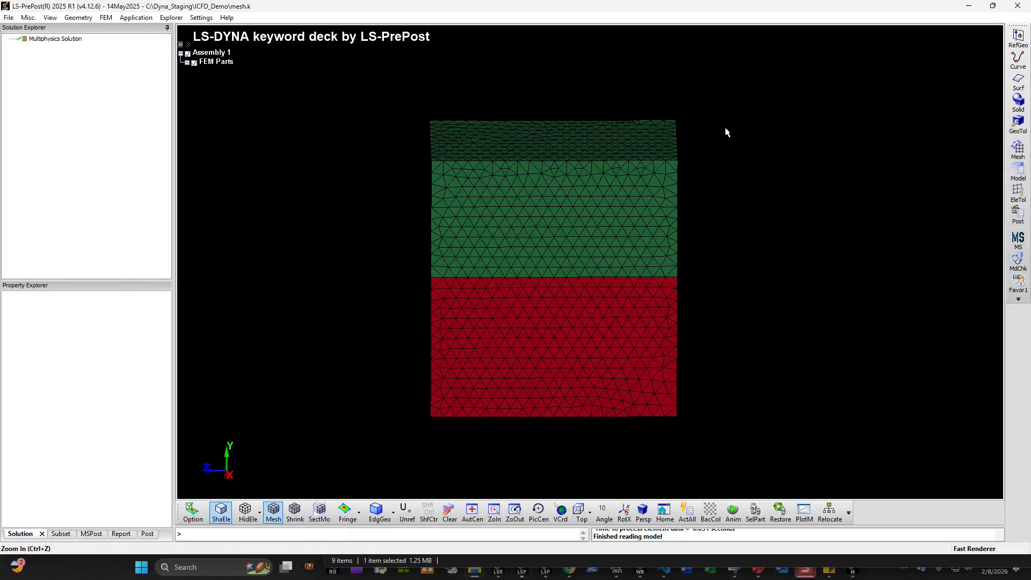
- Set up a Mesh to MS mesh conversion with starting part, element and node IDs all set to 900001
left_click(1018, 148)
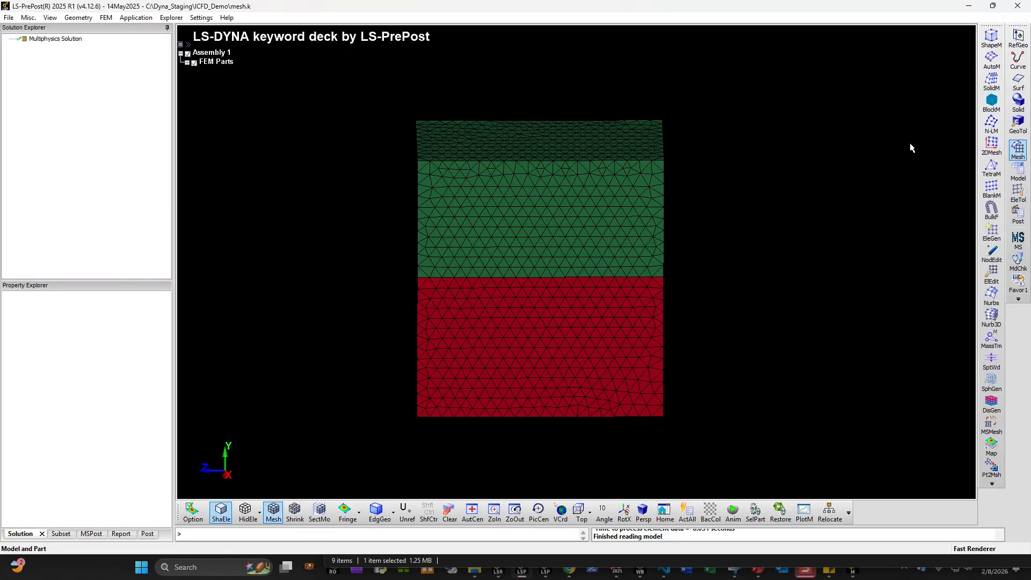
left_click(995, 427)
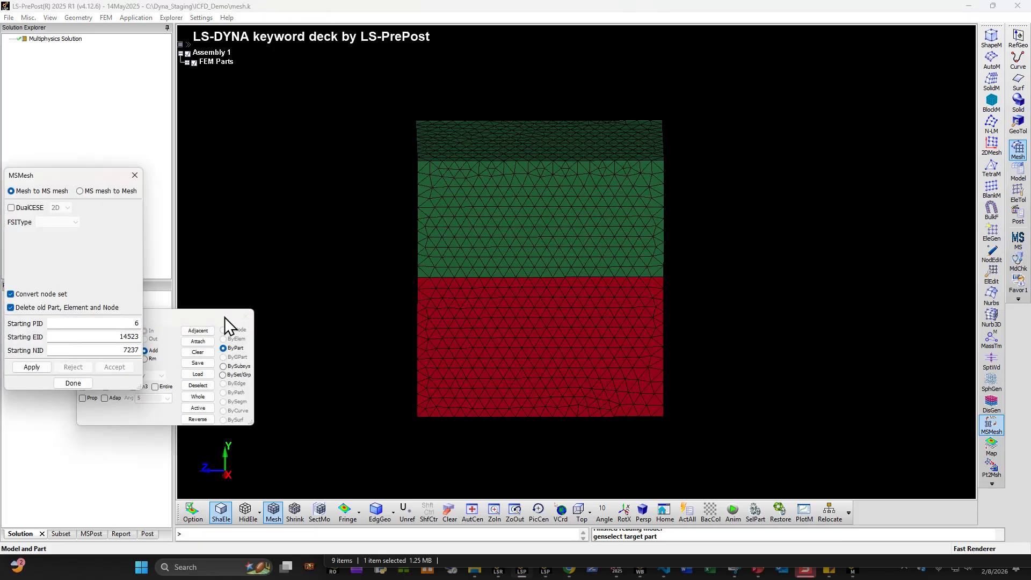
left_click_drag(205, 314, 279, 306)
left_click_drag(81, 173, 107, 133)
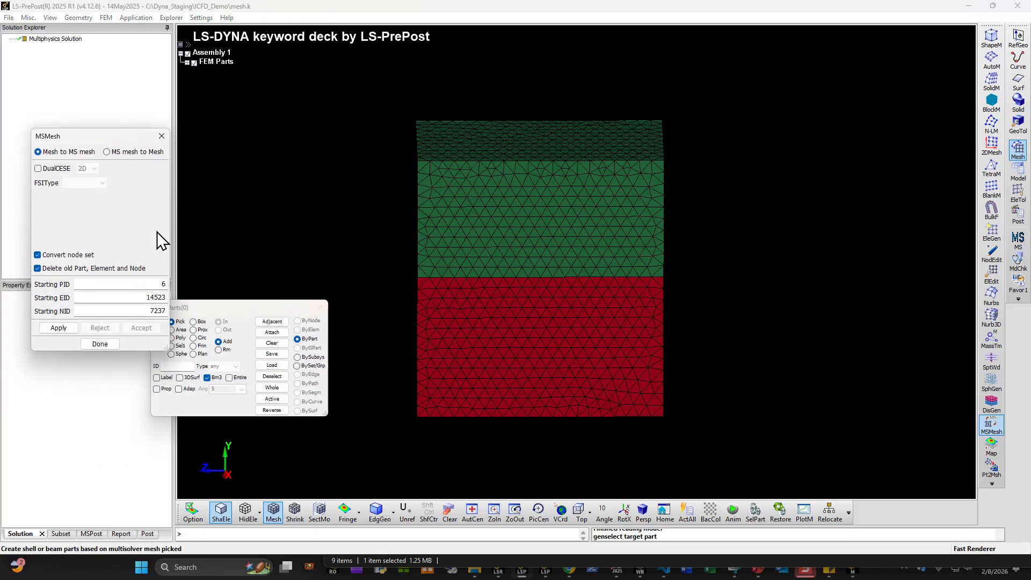
double_click(155, 286)
double_click(159, 298)
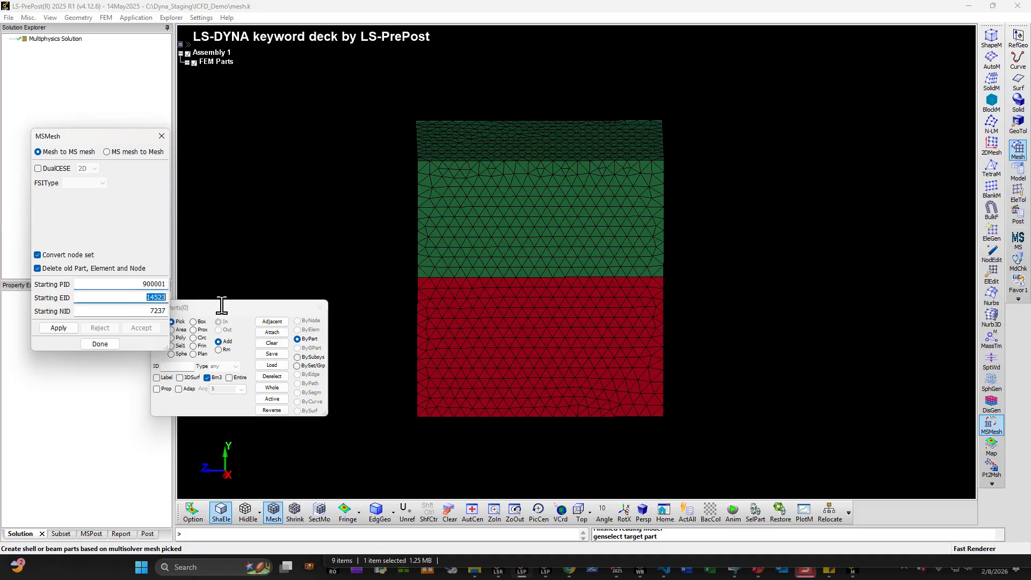
type("900001")
double_click(143, 311)
type("900001")
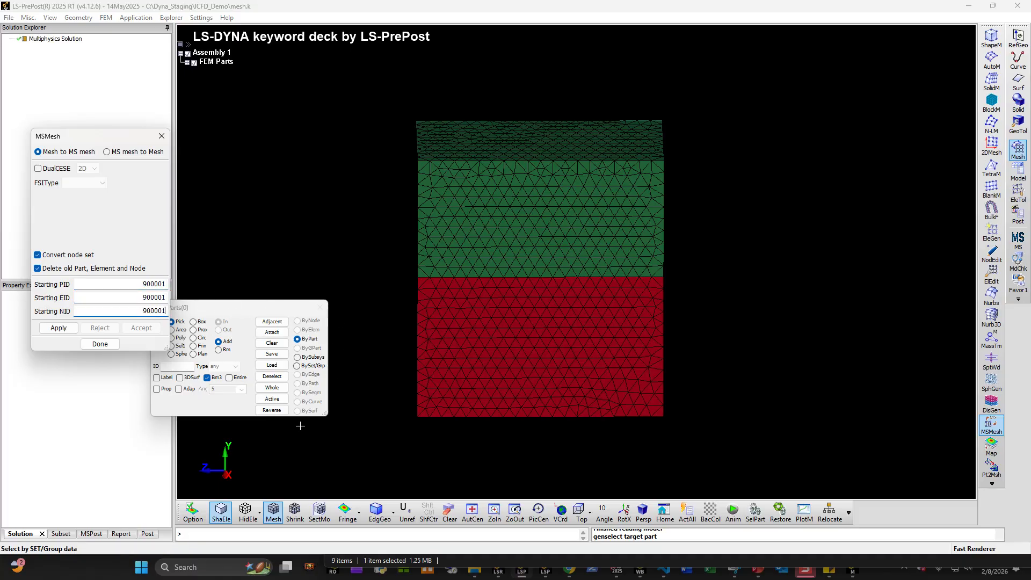
- Convert all parts of the model to MS mesh, accept the conversion, and expand the FEM Parts list
left_click(50, 329)
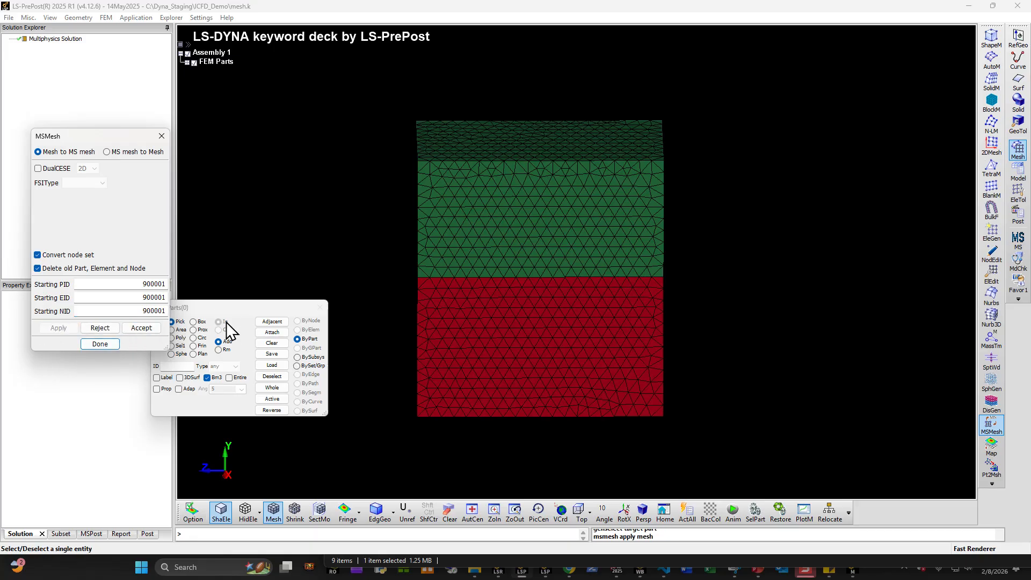
left_click(272, 387)
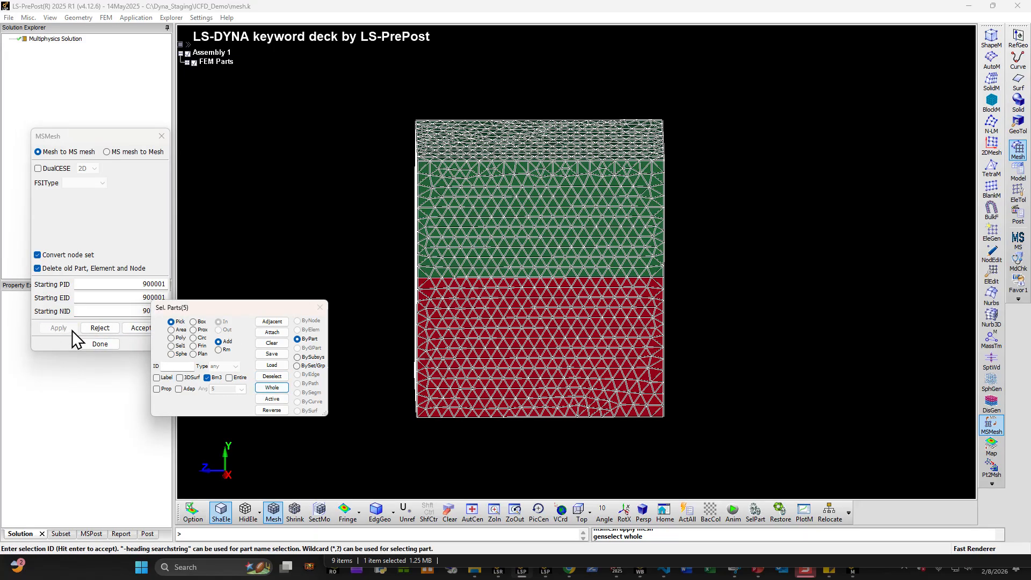
left_click(121, 285)
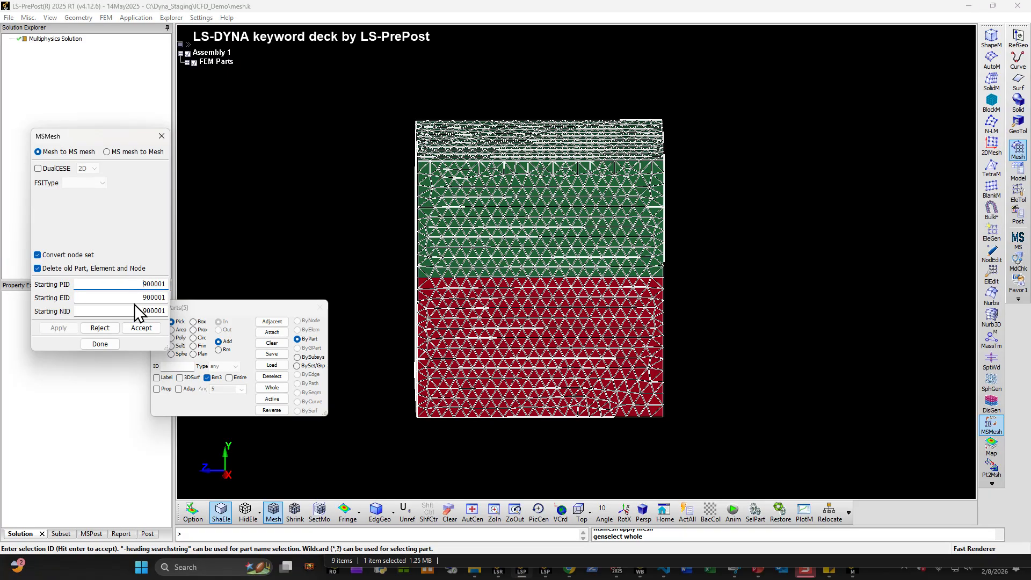
left_click(101, 328)
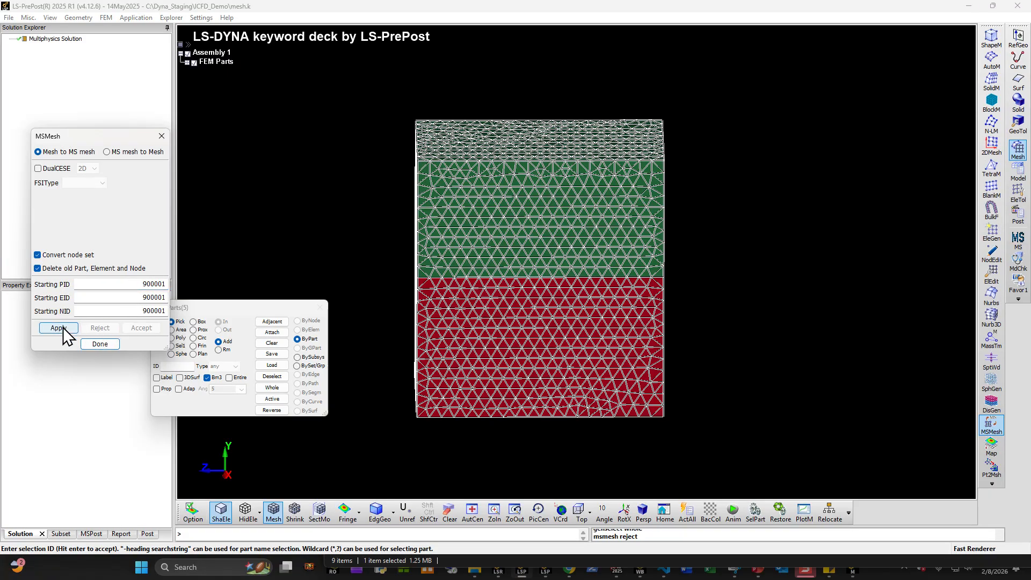
left_click(63, 330)
left_click(145, 329)
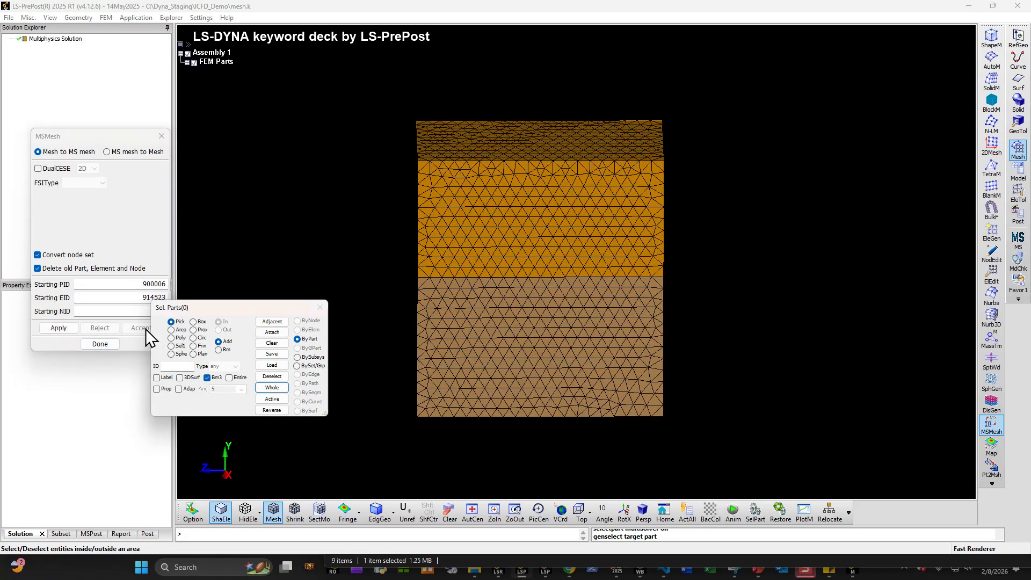
left_click(111, 345)
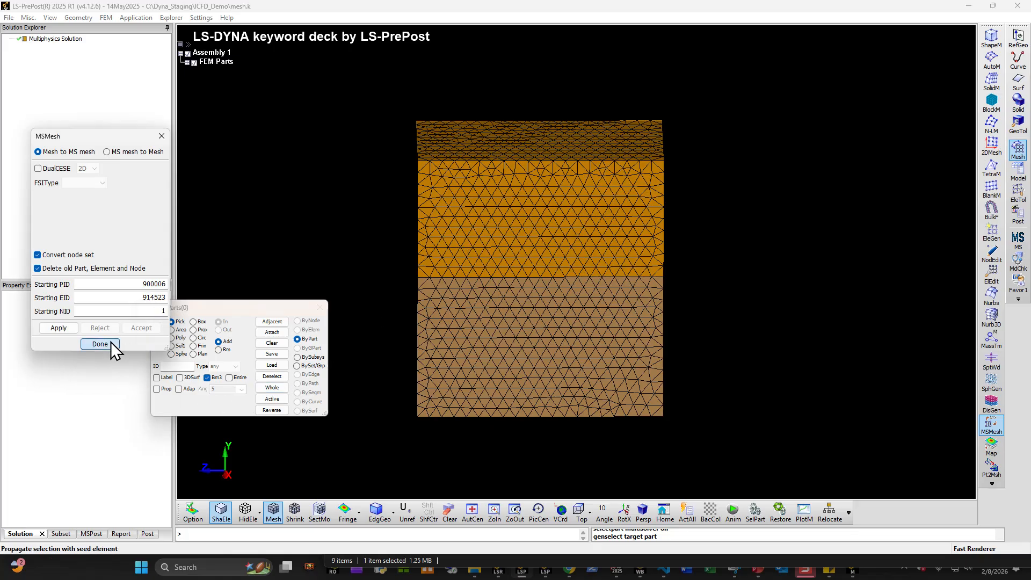
left_click(187, 62)
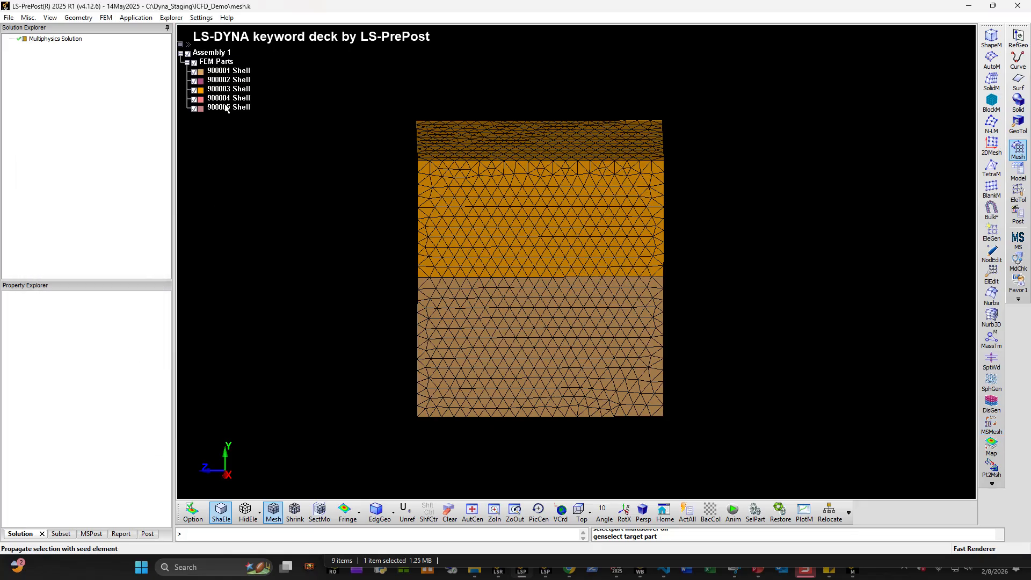
- Hide FEM parts 900001 through 900005 one after another to identify each surface, and show them all again
left_click(194, 72)
left_click(194, 81)
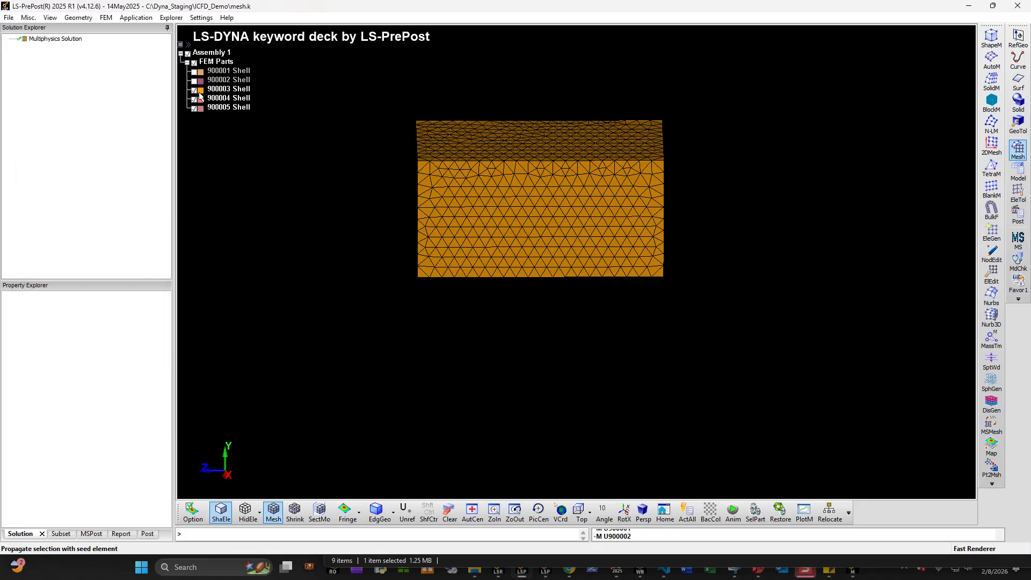
left_click(195, 90)
left_click(194, 100)
left_click(194, 108)
left_click(194, 109)
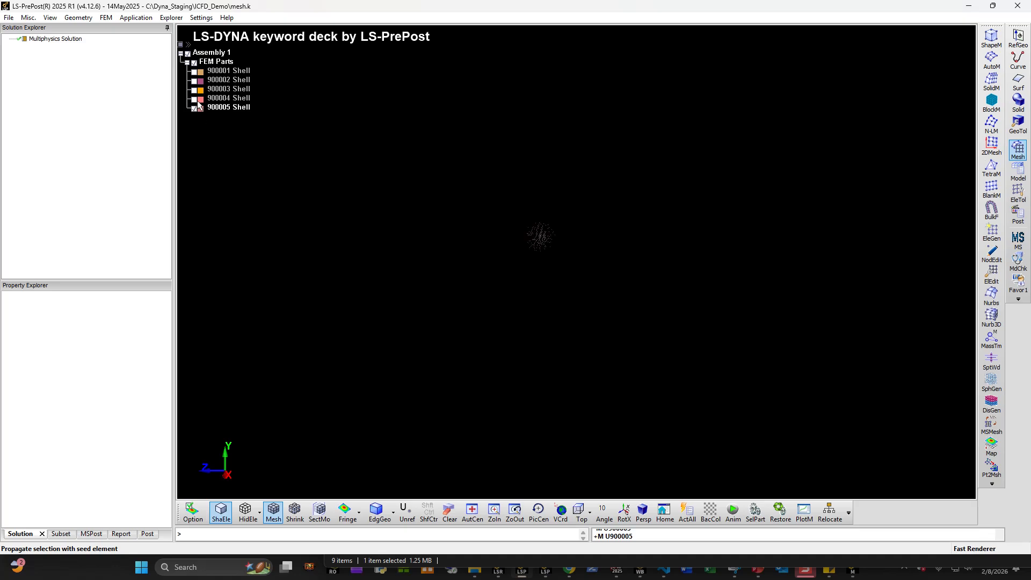
left_click(195, 100)
left_click(194, 90)
left_click(194, 81)
left_click(194, 72)
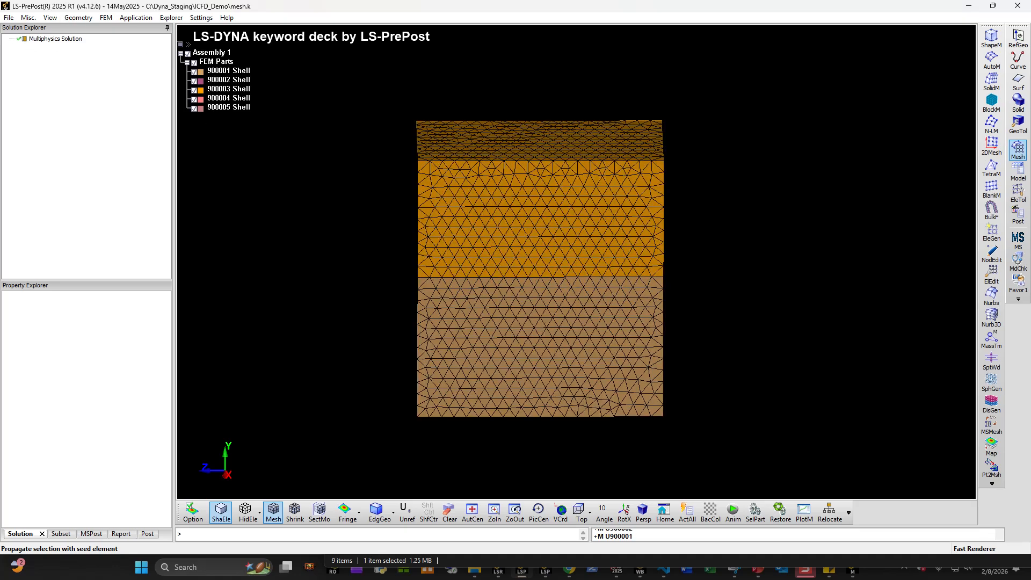
- Save the converted mesh as a new keyword file named fluid_mesh.k in the ICFD_Demo folder
left_click(9, 17)
mouse_move(56, 94)
left_click(170, 97)
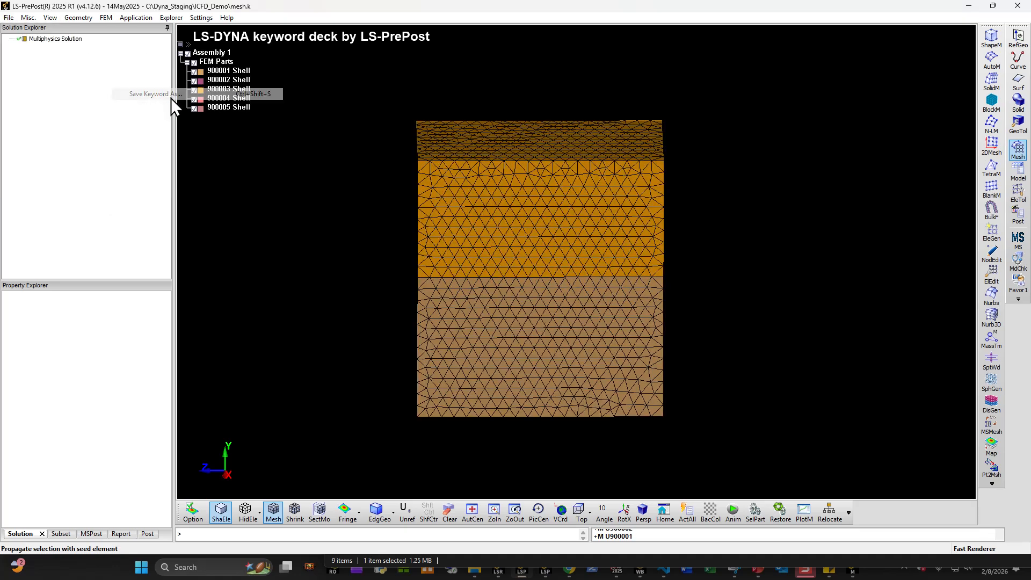
left_click(447, 214)
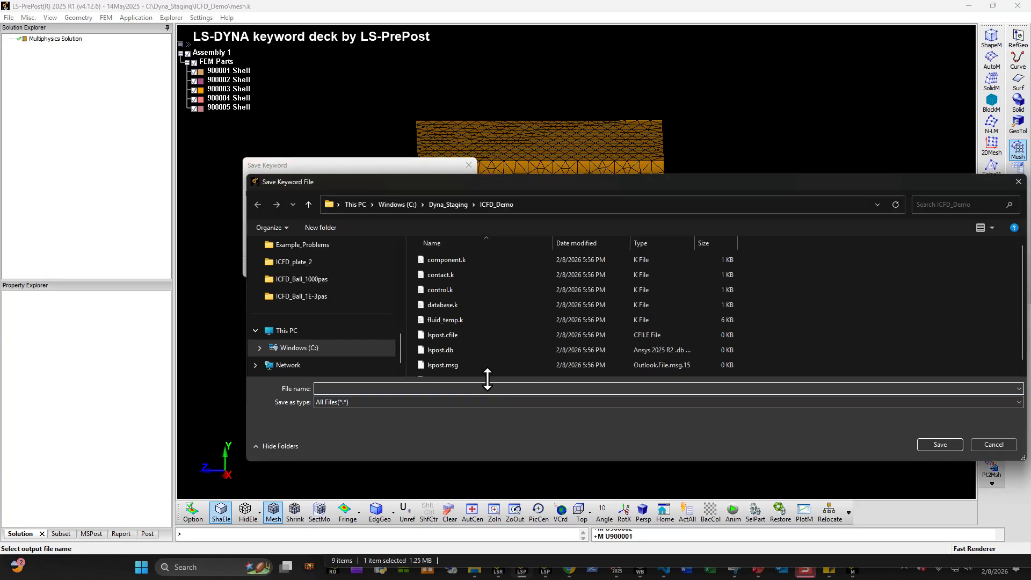
type("flui")
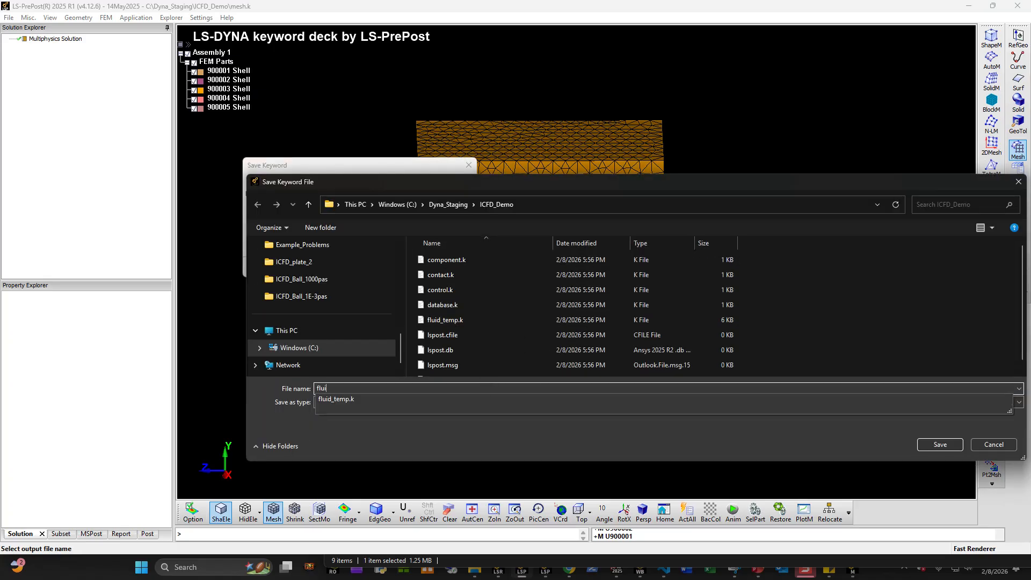
type("d_mesh.k")
key("Return")
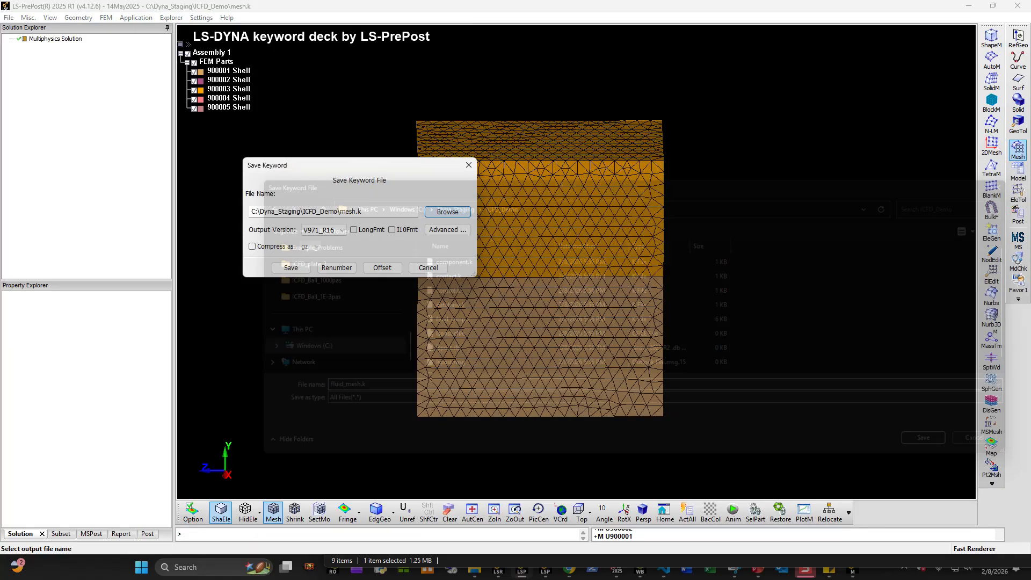
left_click(286, 265)
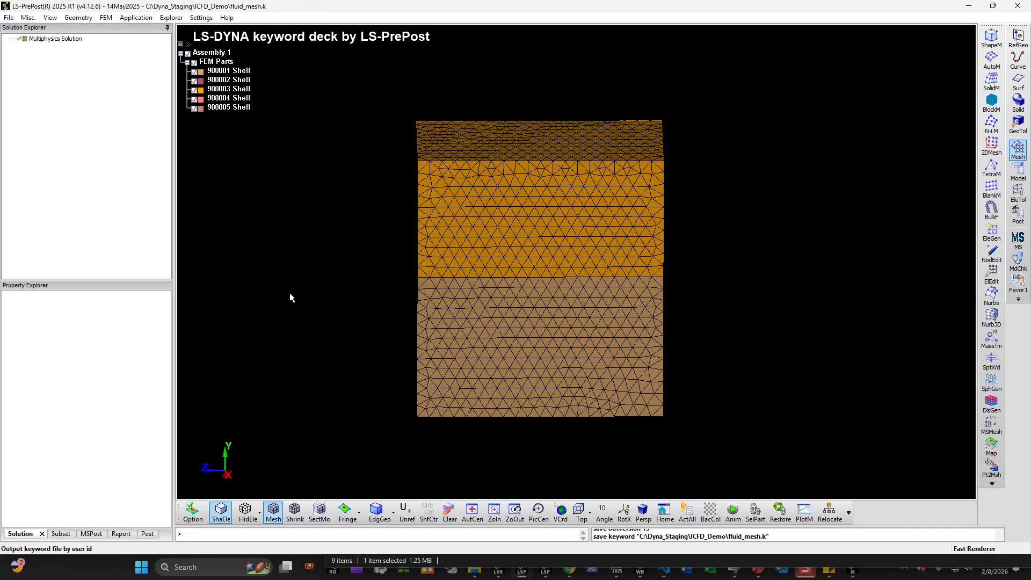
- Open fluid_mesh.k from the ICFD_Demo folder in Visual Studio Code and collapse its *MESH_SURFACE_ELEMENT and *MESH_NODE data blocks
left_click(474, 572)
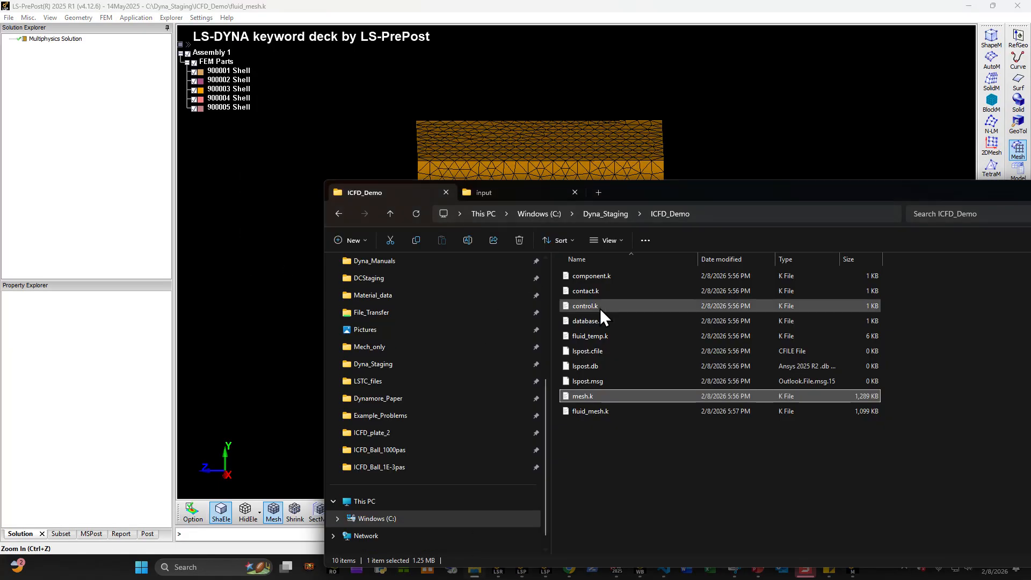
left_click(598, 408)
right_click(598, 409)
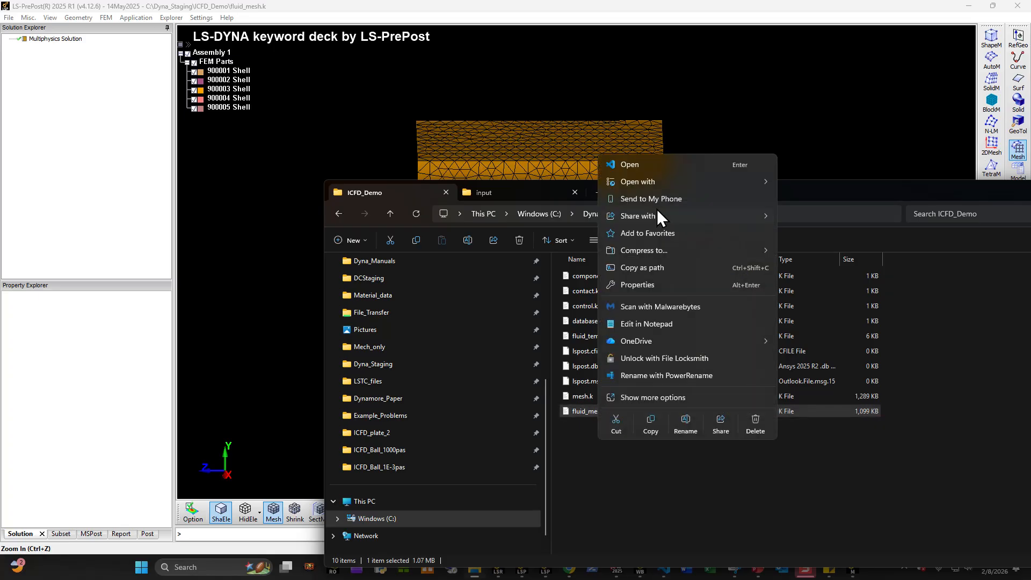
left_click(639, 165)
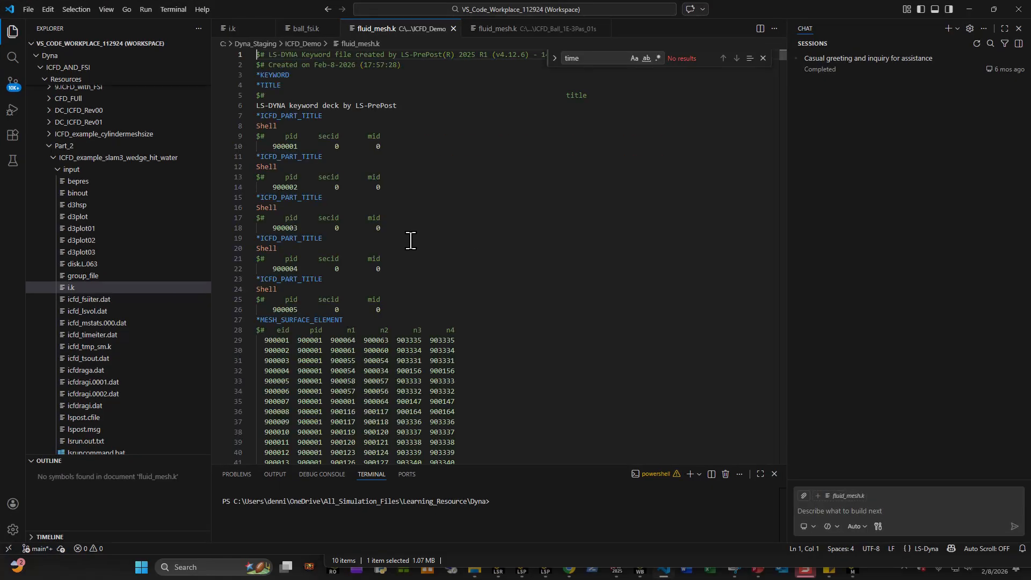
scroll(322, 172, "down", 2)
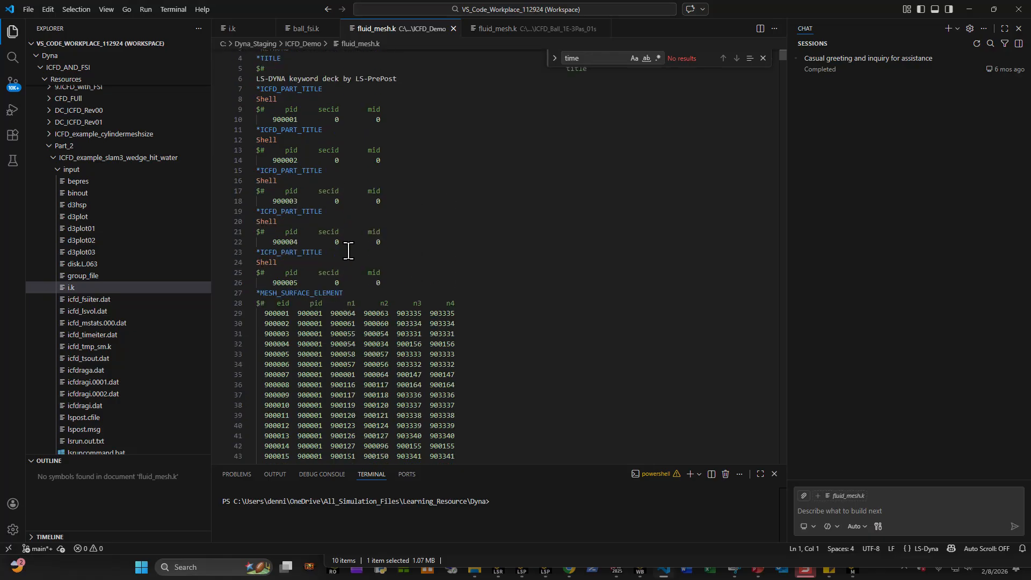
scroll(363, 267, "up", 1)
left_click(251, 330)
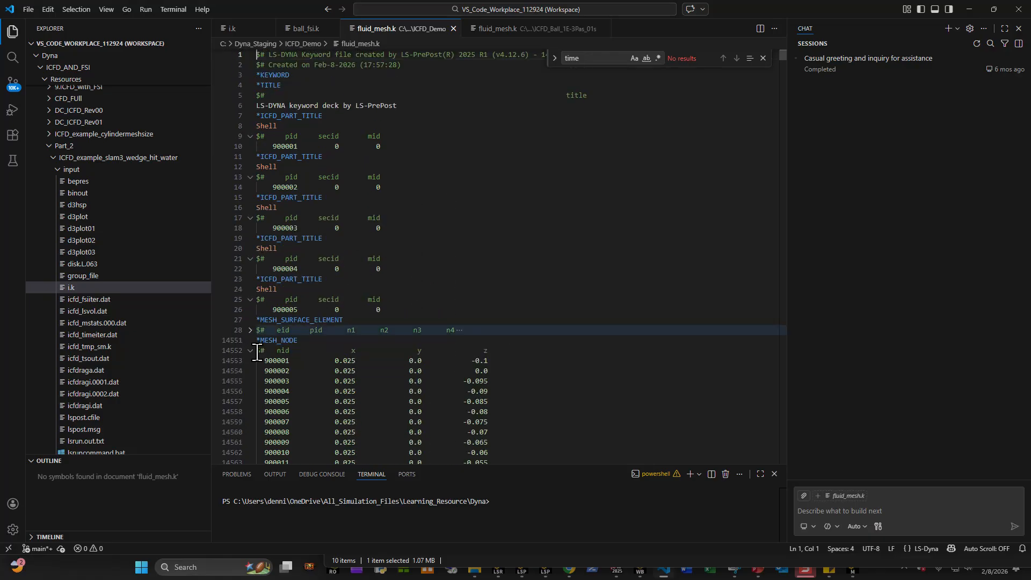
left_click(250, 350)
scroll(411, 267, "up", 1)
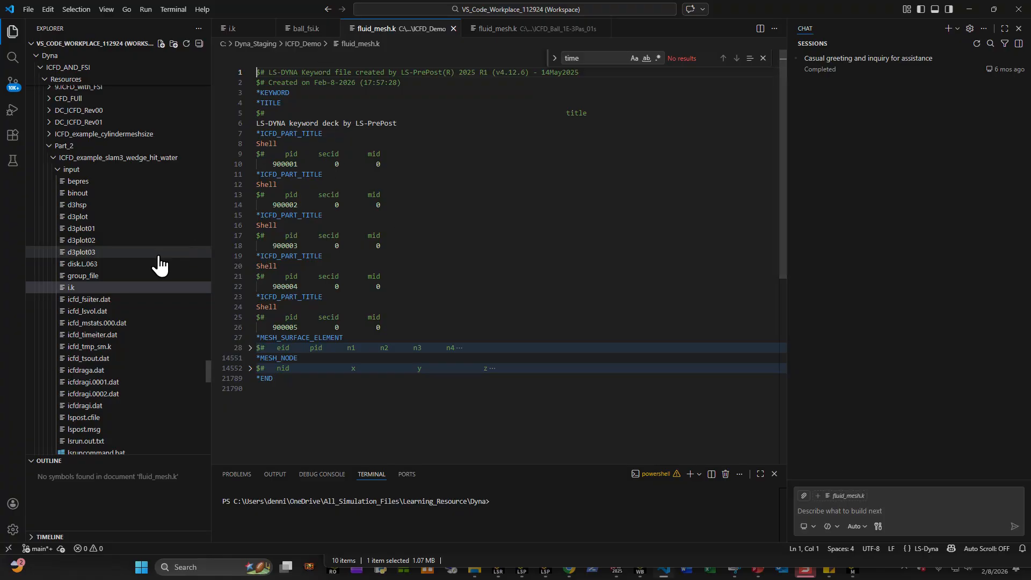
- Open ICFD_Prep_Cards.k from the Dyna_Keycards folder, look through its cards, and copy the entire contents
scroll(159, 267, "up", 2)
left_click_drag(208, 376, 200, 148)
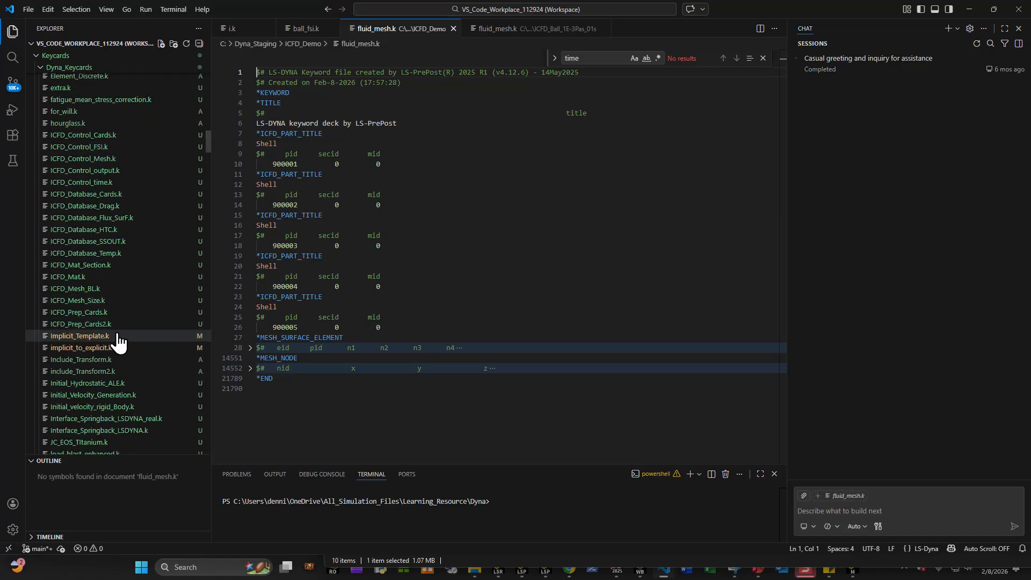
left_click(97, 313)
scroll(397, 311, "up", 10)
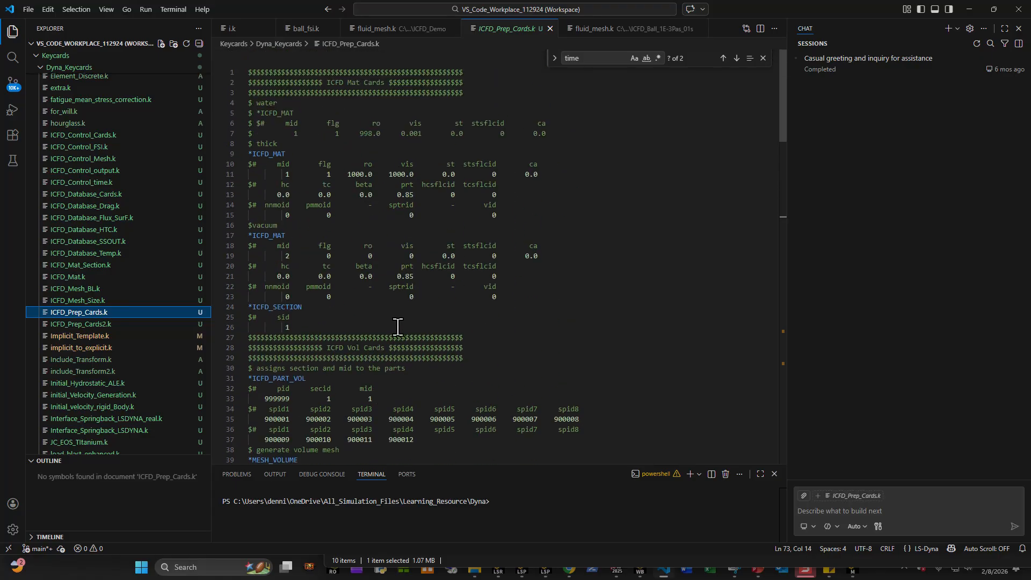
scroll(404, 297, "down", 20)
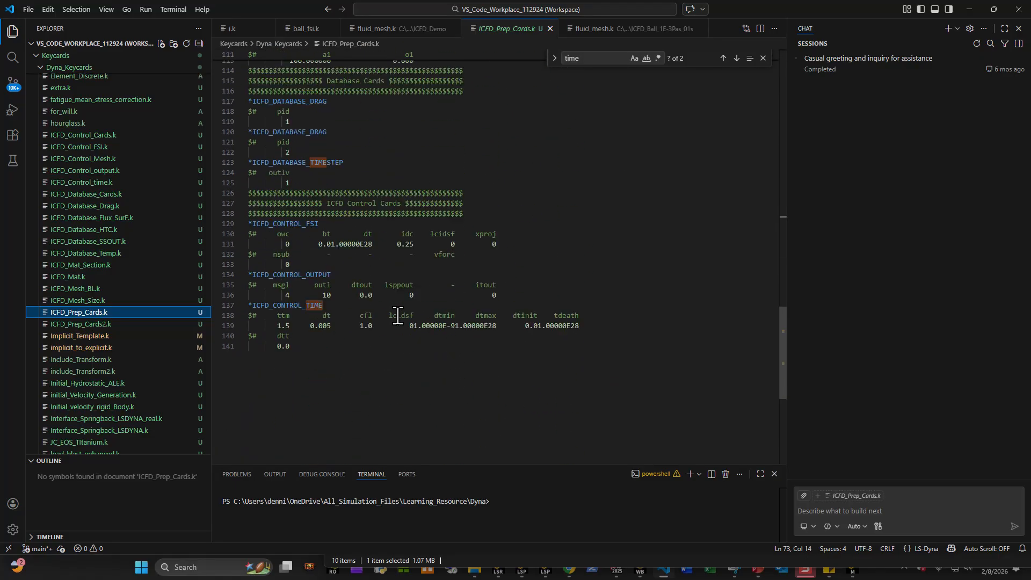
scroll(400, 317, "up", 20)
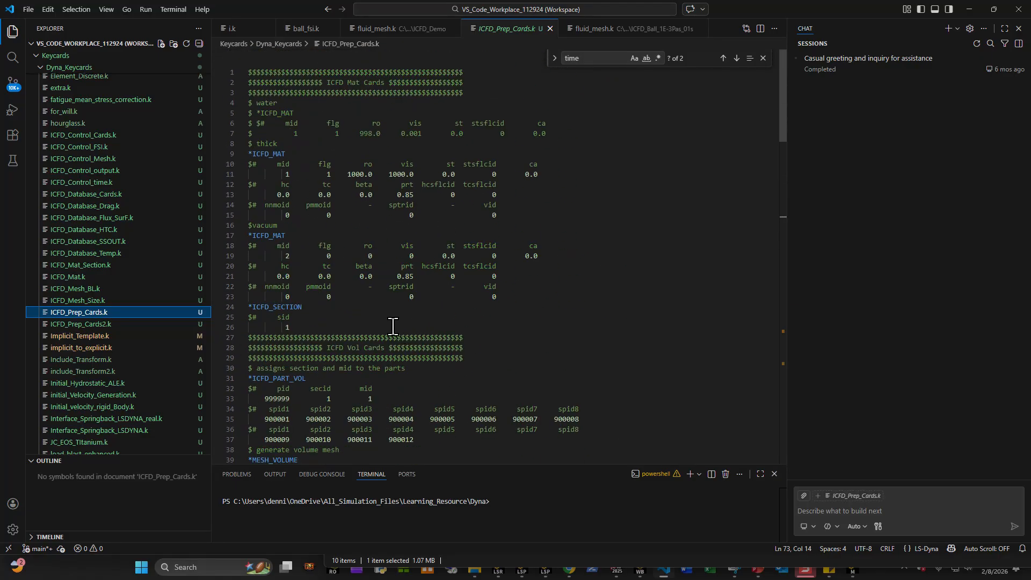
left_click(368, 295)
key("ctrl+a")
key("ctrl+c")
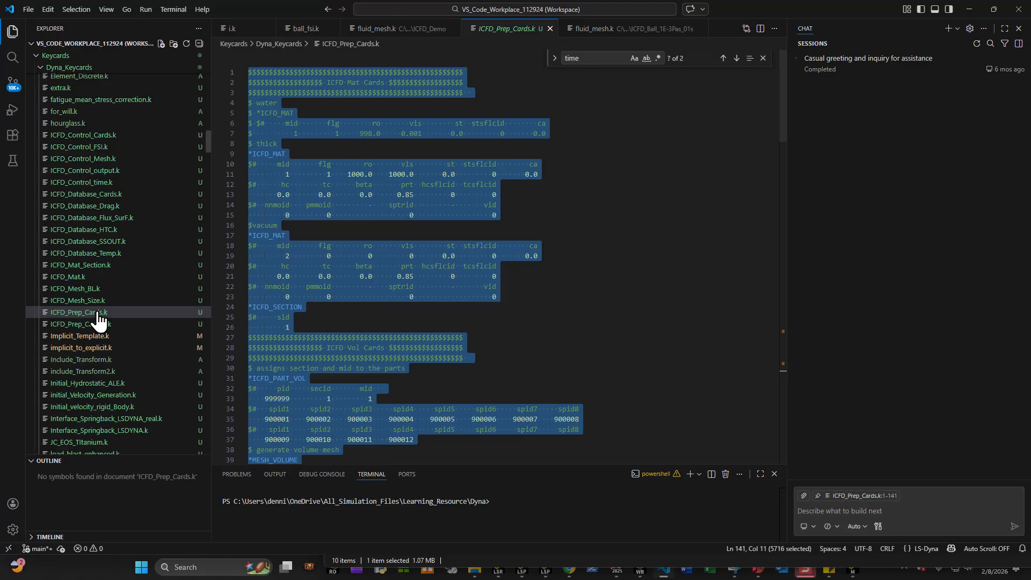
- Paste the copied ICFD cards into fluid_mesh.k directly below the title line, ahead of the *ICFD_PART_TITLE cards
left_click(400, 29)
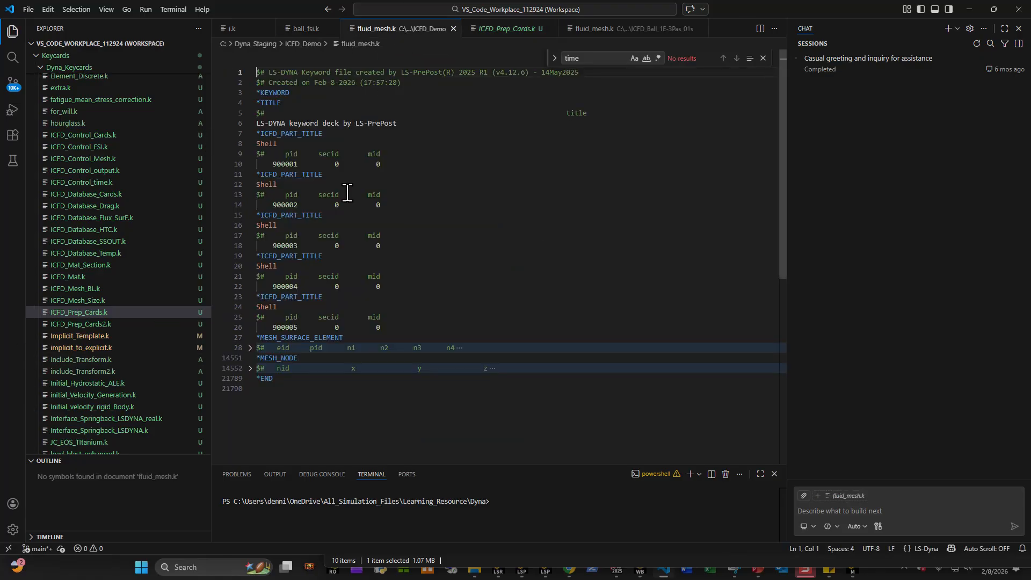
left_click(408, 123)
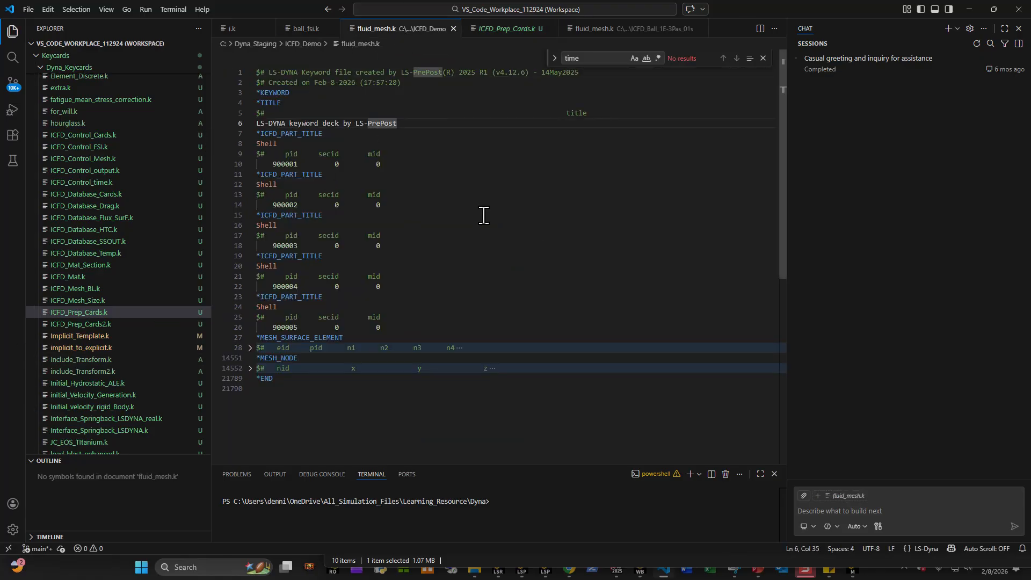
key("Return")
key("ctrl+v")
scroll(472, 247, "up", 20)
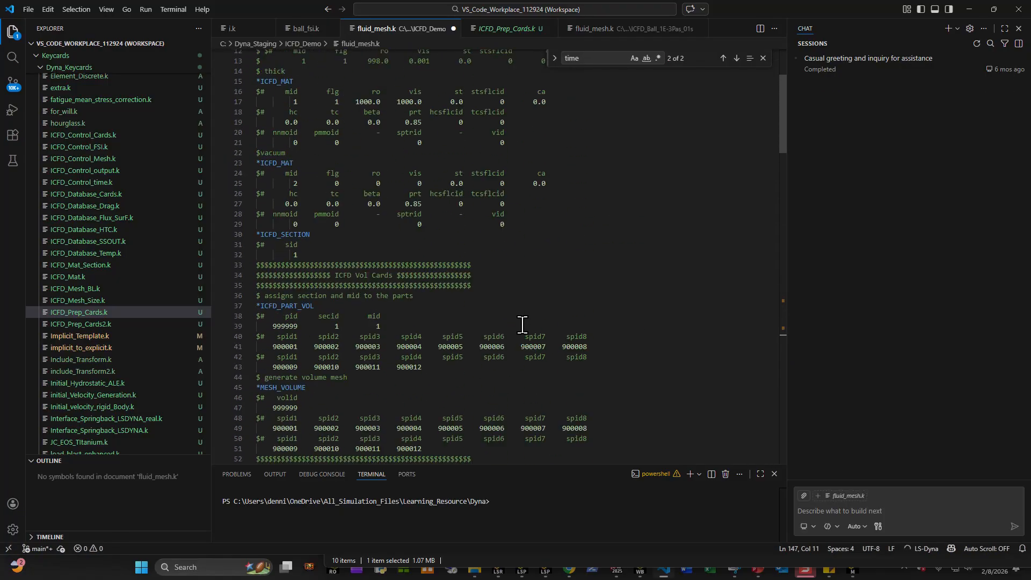
scroll(523, 326, "up", 1)
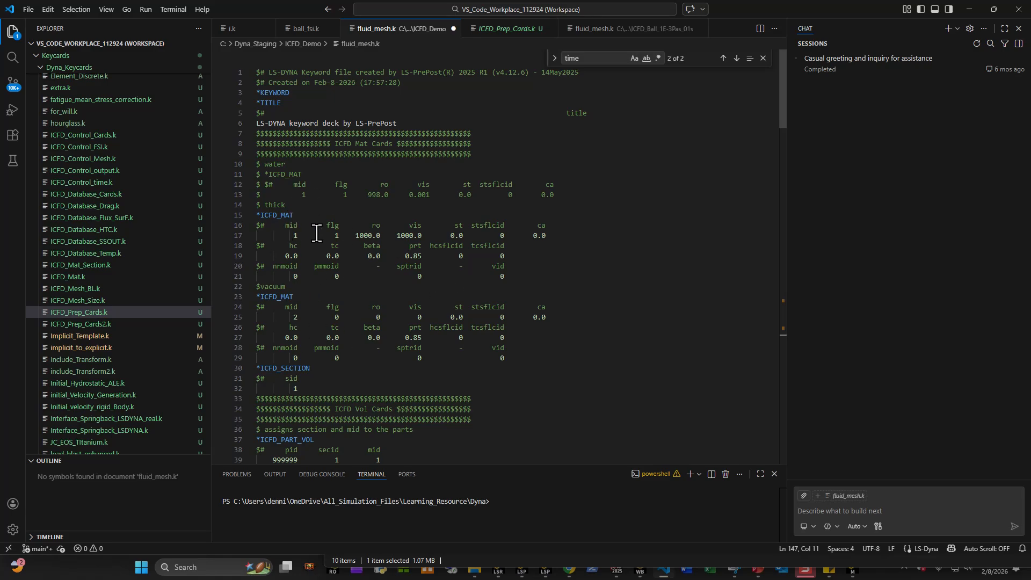
- Set the viscosity of material 1 in the *ICFD_MAT card marked thick to 0.001 and save fluid_mesh.k
left_click(337, 317)
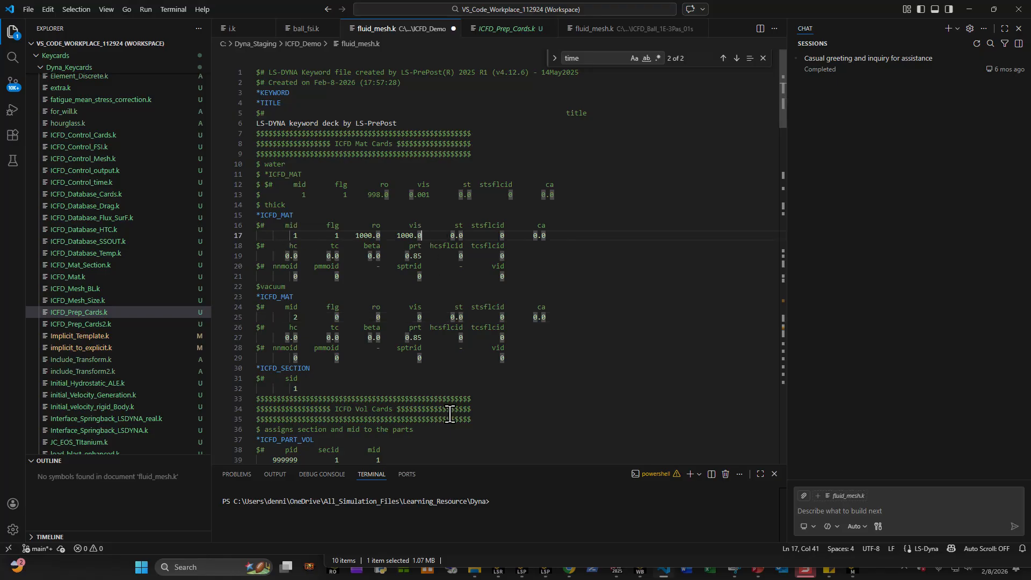
key("Left")
key("Left")
key("Delete")
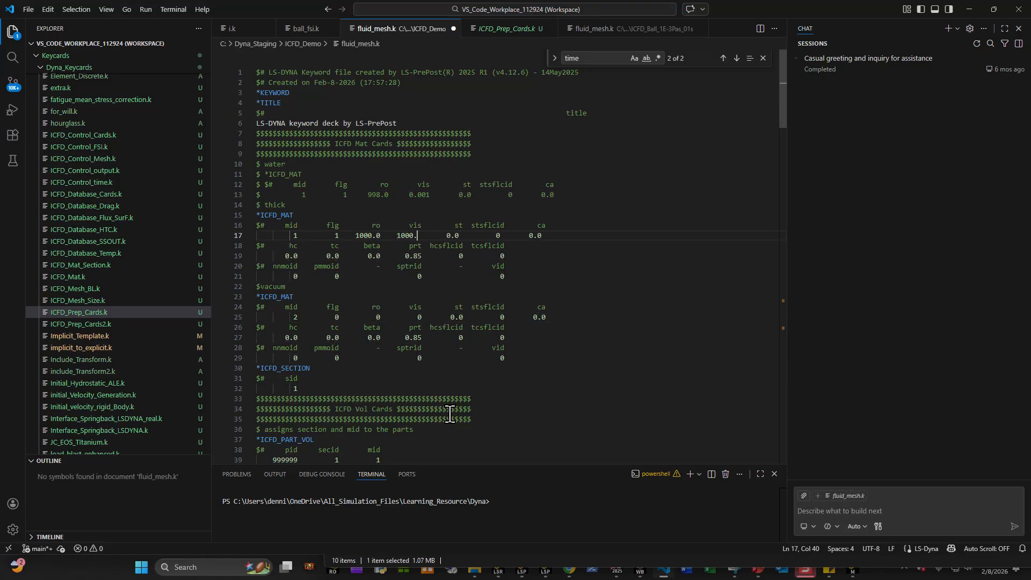
key("BackSpace")
key("BackSpace")
key("BackSpace")
key("BackSpace")
key("BackSpace")
type("0.001")
key("Left")
key("Left")
key("Left")
key("Left")
key("Left")
left_click(388, 237)
key("ctrl+s")
- Review the *ICFD_MAT and *ICFD_SECTION cards and the section and material IDs of the *ICFD_PART_TITLE cards in fluid_mesh.k
left_click_drag(572, 195, 252, 177)
left_click(370, 245)
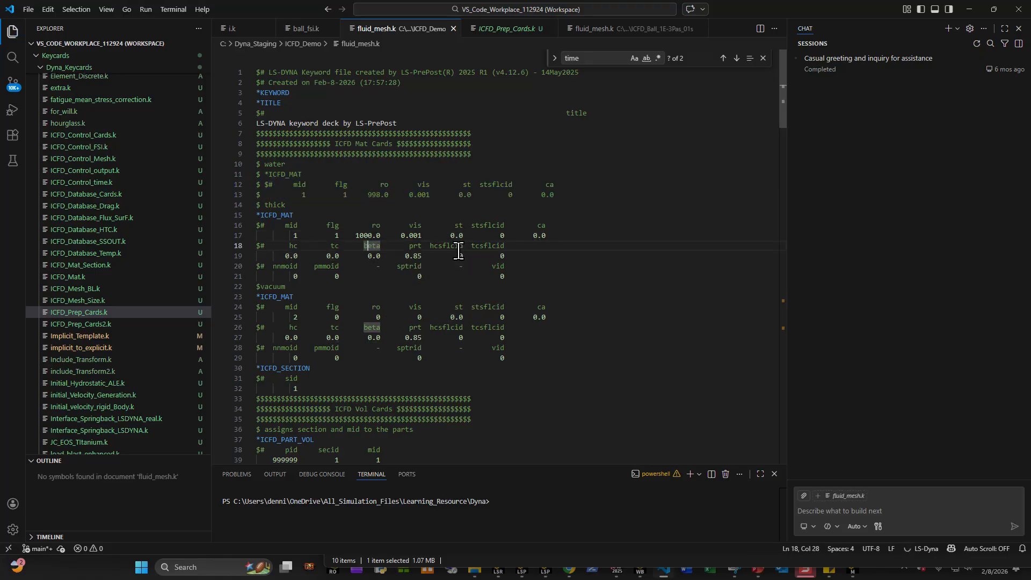
left_click(400, 245)
scroll(306, 325, "down", 3)
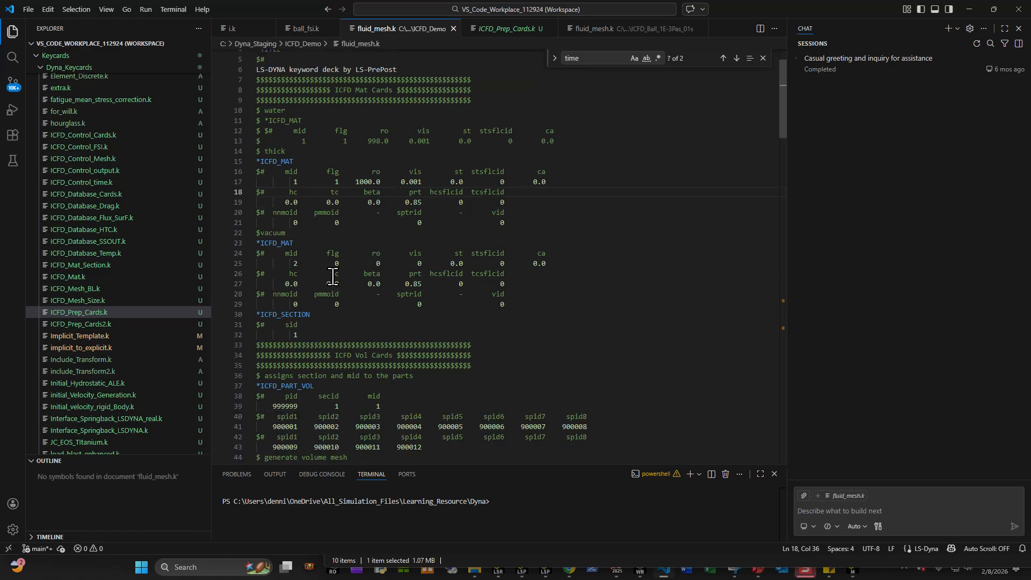
scroll(325, 247, "up", 1)
left_click(300, 331)
left_click_drag(299, 332, 258, 179)
left_click(359, 223)
left_click_drag(782, 97, 795, 374)
left_click(341, 153)
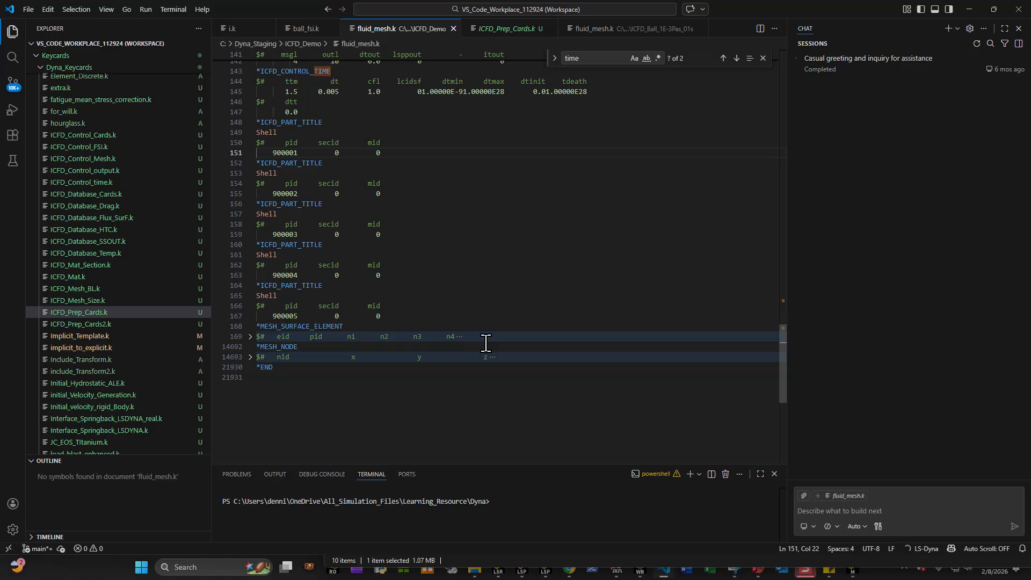
left_click(376, 194)
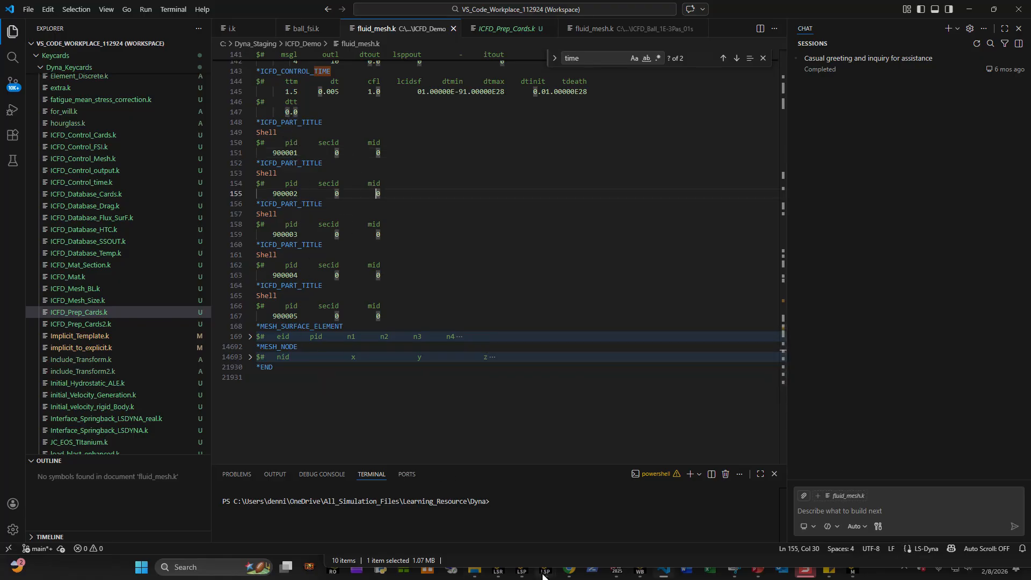
- Switch to LS-PrePost, isolate part 900001 to inspect it at an angle, and display part 900002 with it
mouse_move(545, 570)
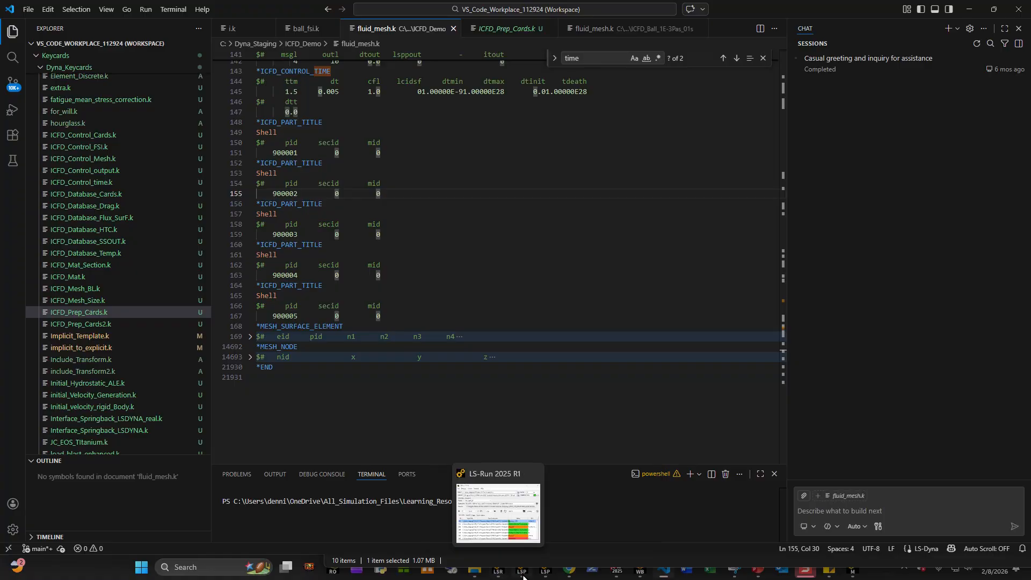
left_click(521, 571)
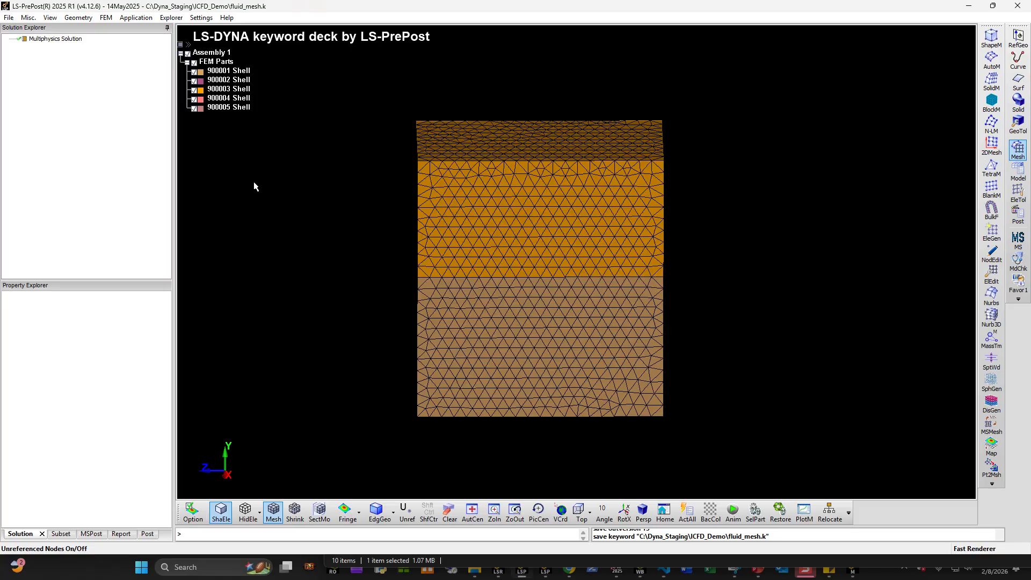
left_click(194, 109)
left_click(195, 99)
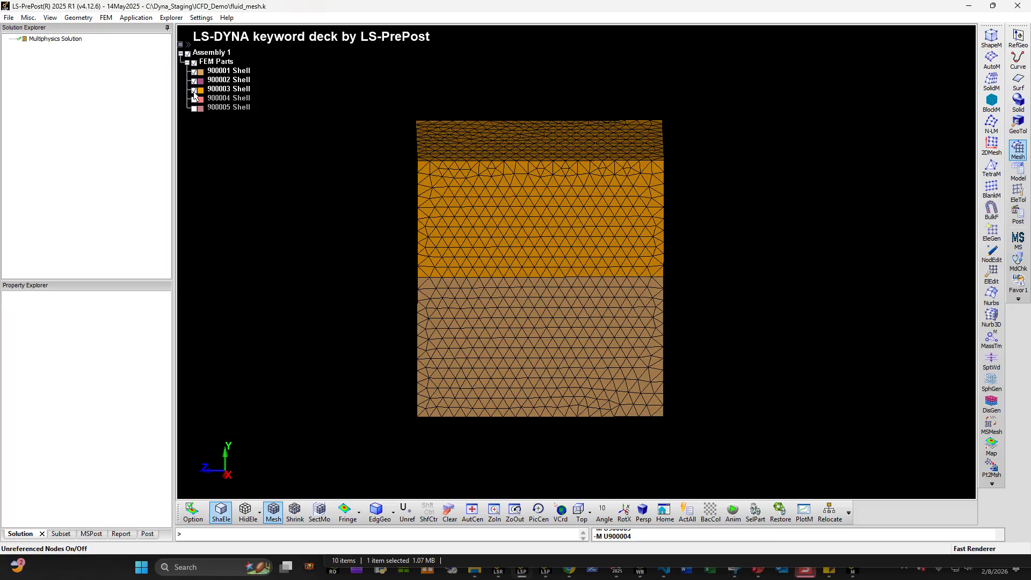
left_click(195, 90)
left_click(194, 81)
left_click(194, 72)
left_click(195, 72)
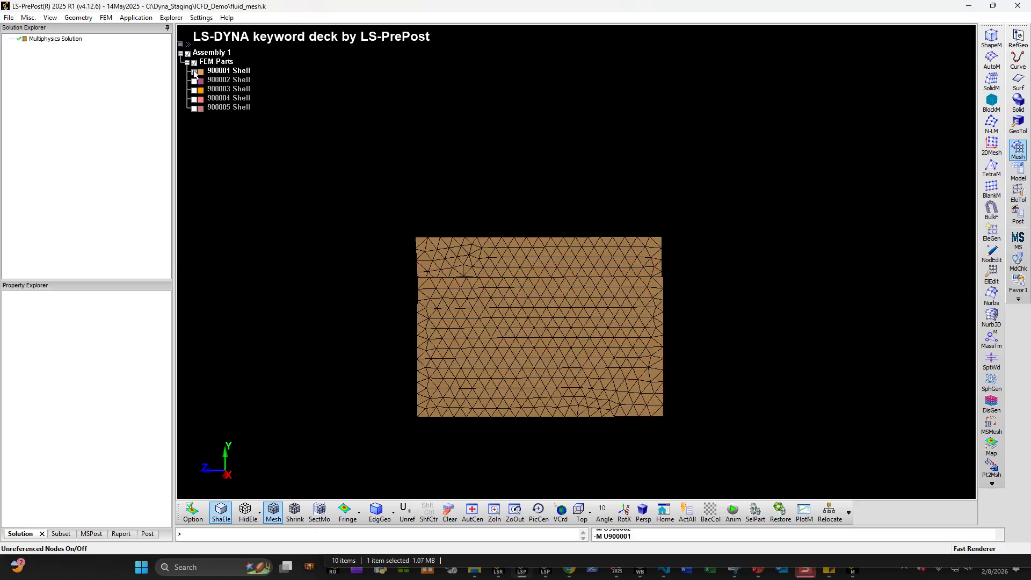
left_click_drag(449, 260, 607, 351, "ctrl")
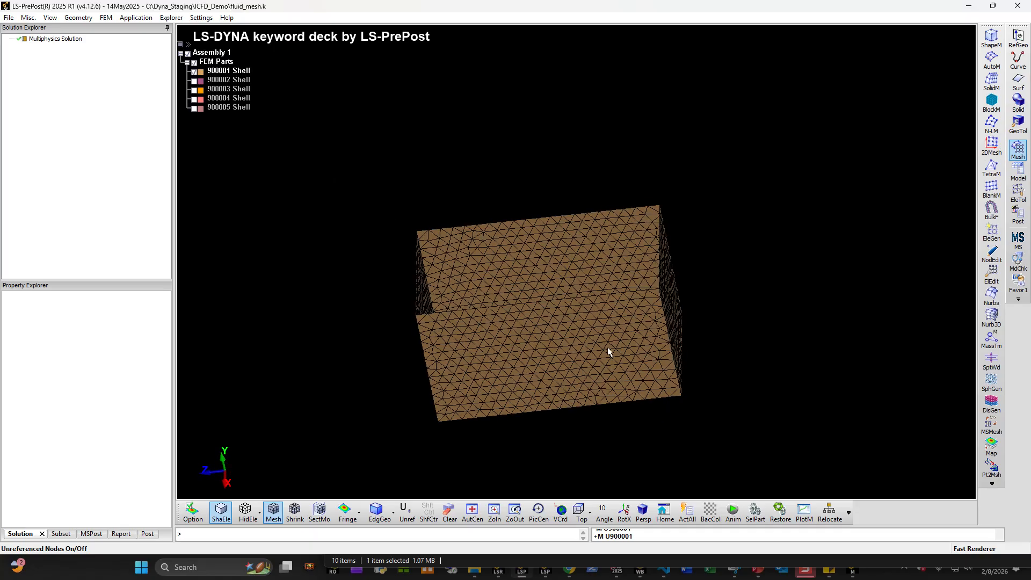
left_click(195, 81)
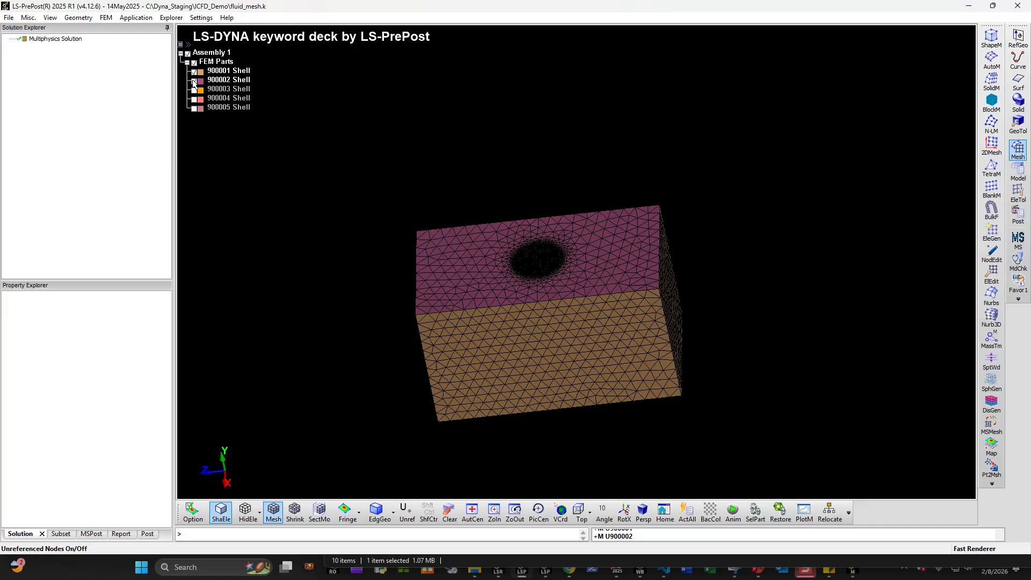
- Display part 900003 with parts 900001 and 900002, and inspect parts 900004 and 900005 on their own
left_click(196, 93)
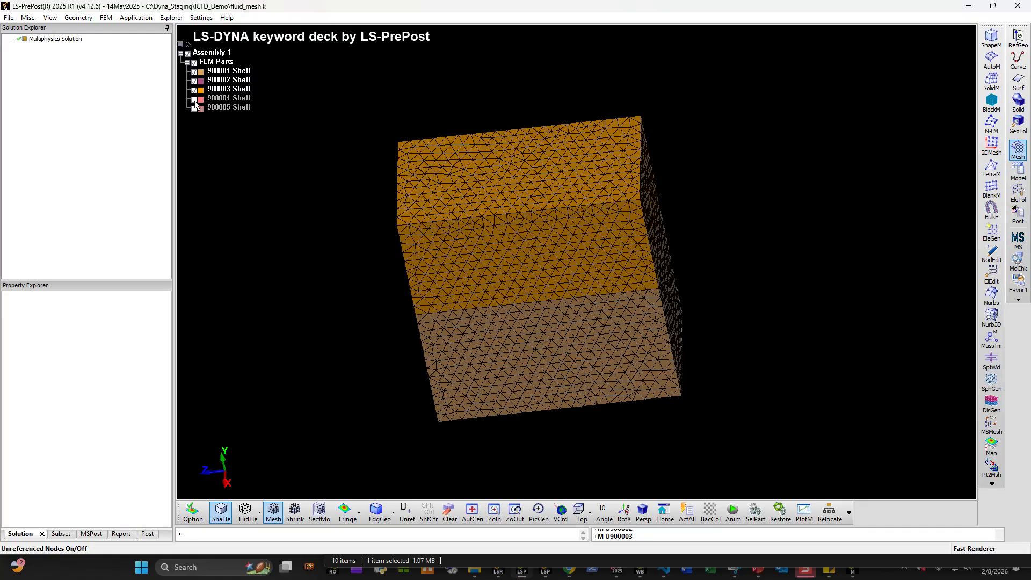
left_click(195, 91)
left_click(194, 81)
left_click(195, 72)
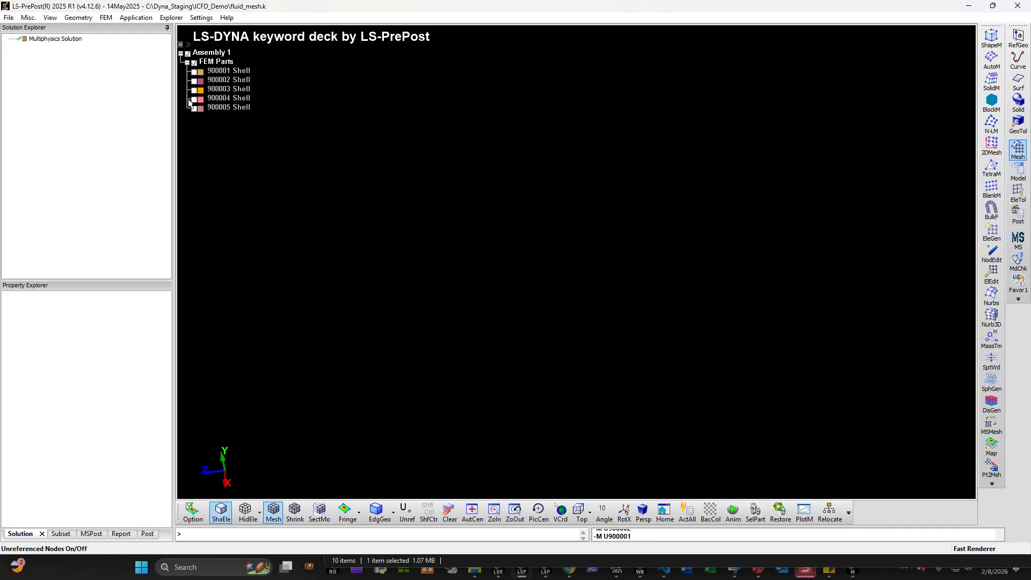
left_click(196, 100)
left_click(194, 108)
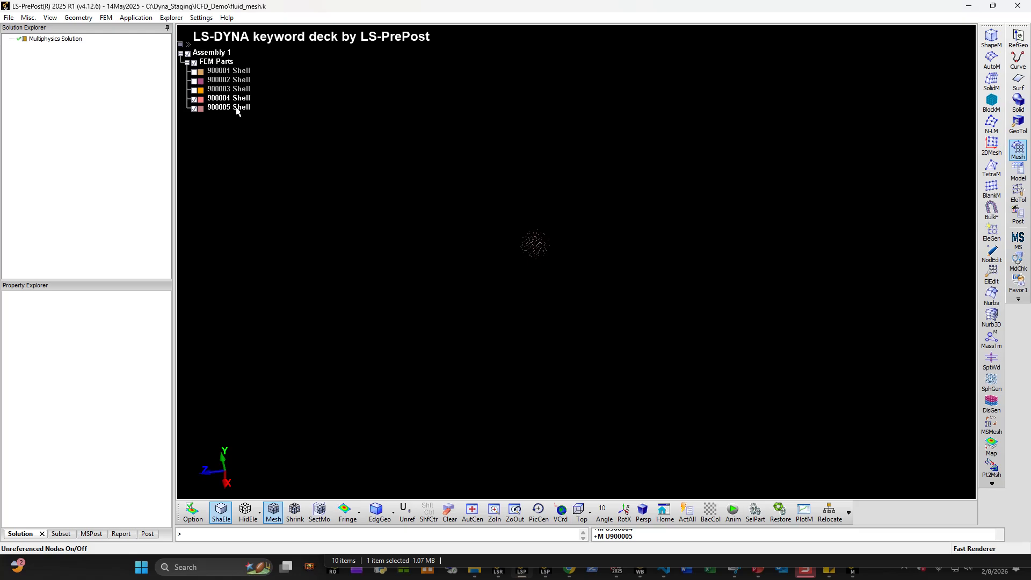
mouse_move(549, 254)
left_mouse_down("ctrl")
mouse_move(485, 258)
mouse_move(548, 250)
left_mouse_up("ctrl")
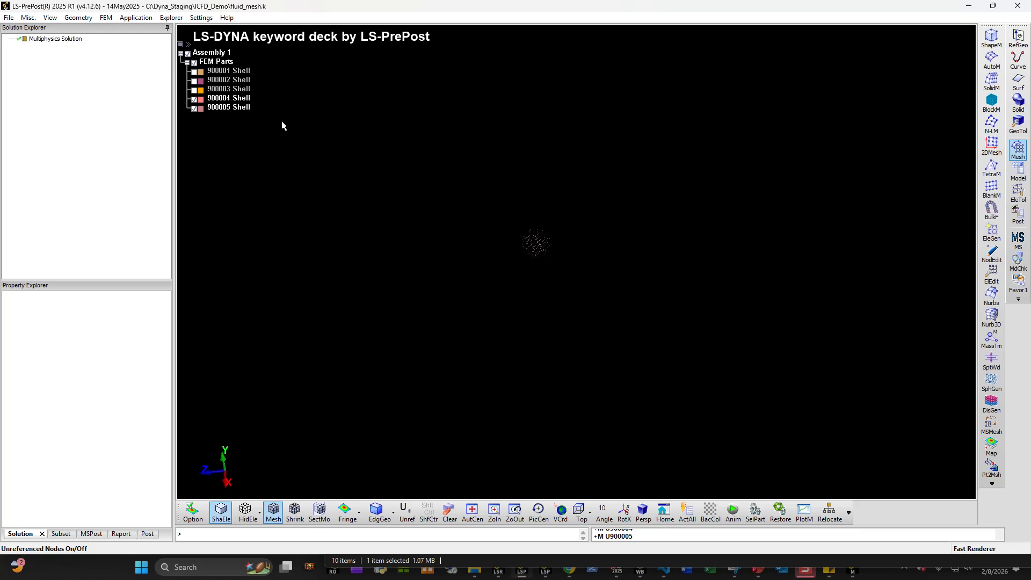
- Hide parts 900004 and 900005 and display parts 900003 and 900001 together
left_click(194, 99)
left_click(195, 109)
left_click(195, 90)
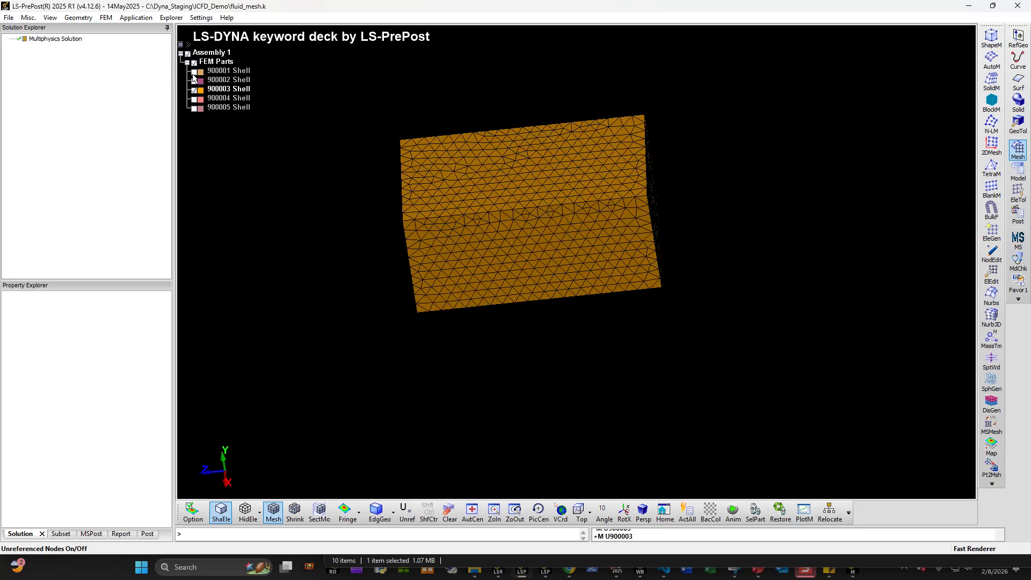
left_click(194, 72)
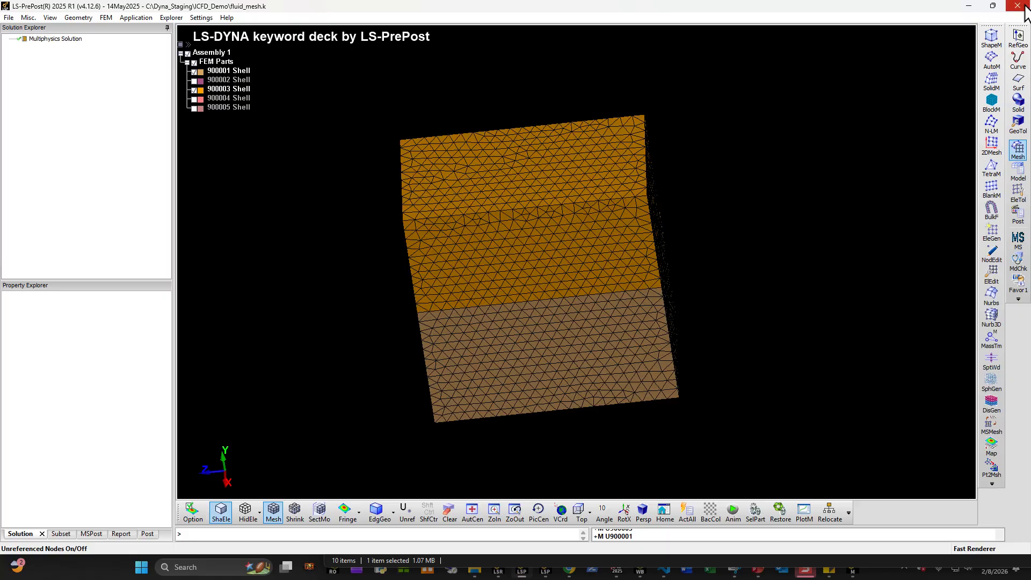
- Switch to fluid_mesh.k in VS Code and title part 900001 Fluid_outside and part 900003 Vaccum_outside
left_click(969, 6)
double_click(295, 136)
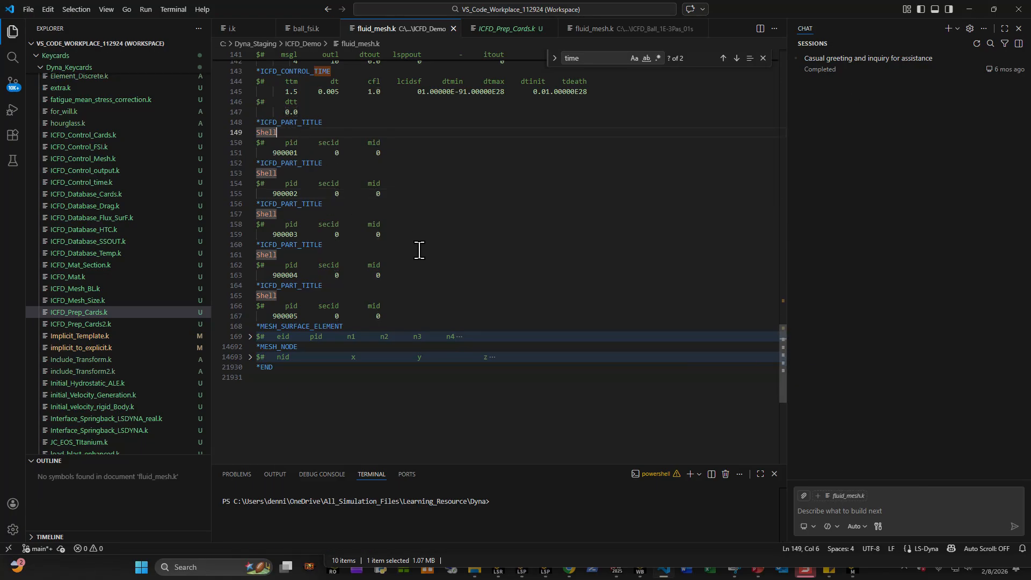
type("She")
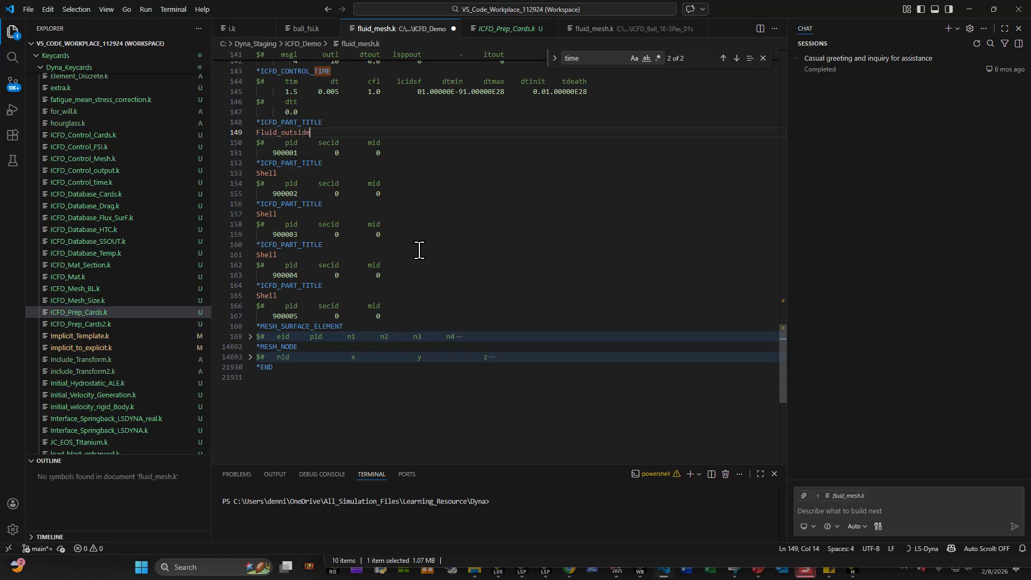
double_click(420, 214)
type("Shel")
type("e")
- Title part 900004 ball_1, part 900005 Ball_2 and part 900002 Interface in their *ICFD_PART_TITLE cards
double_click(306, 255)
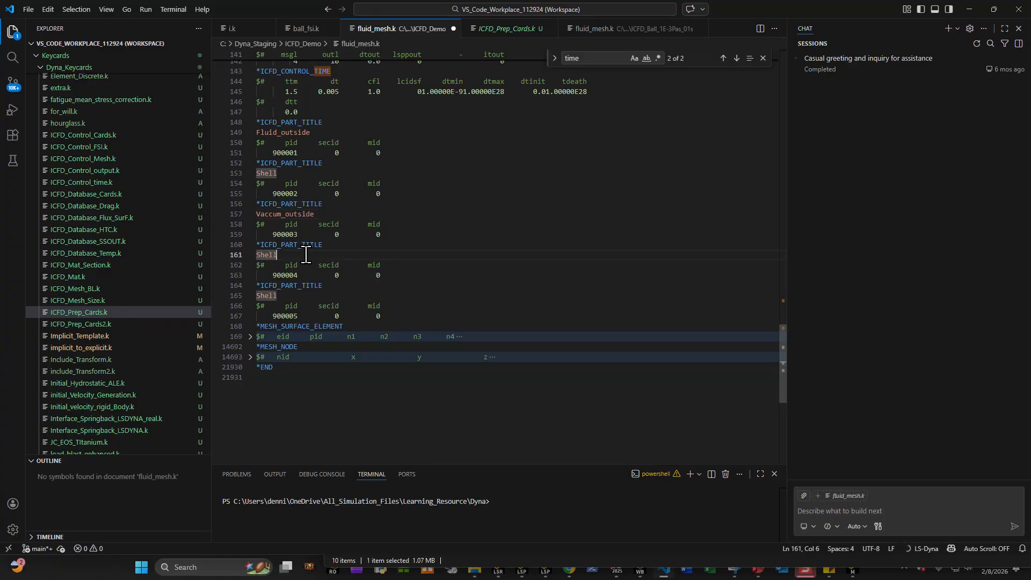
type("Sh")
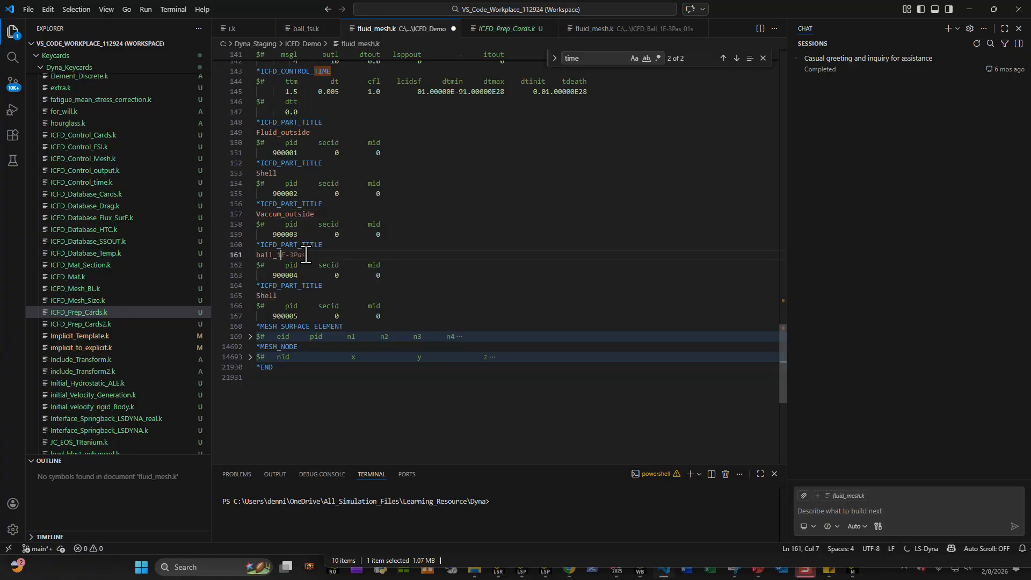
left_click_drag(290, 300, 281, 285)
key("BackSpace")
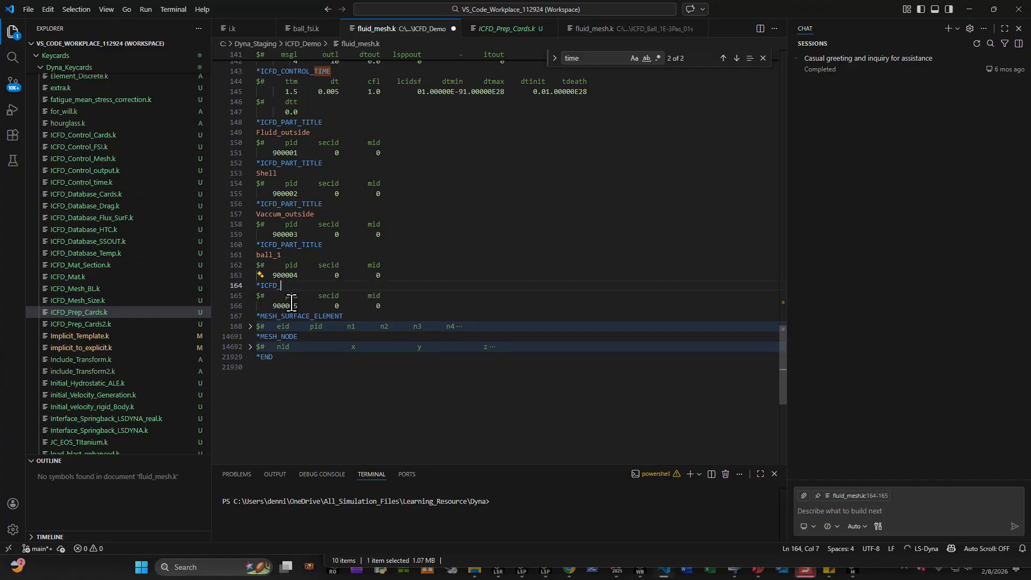
key("ctrl+z")
key("ctrl+z")
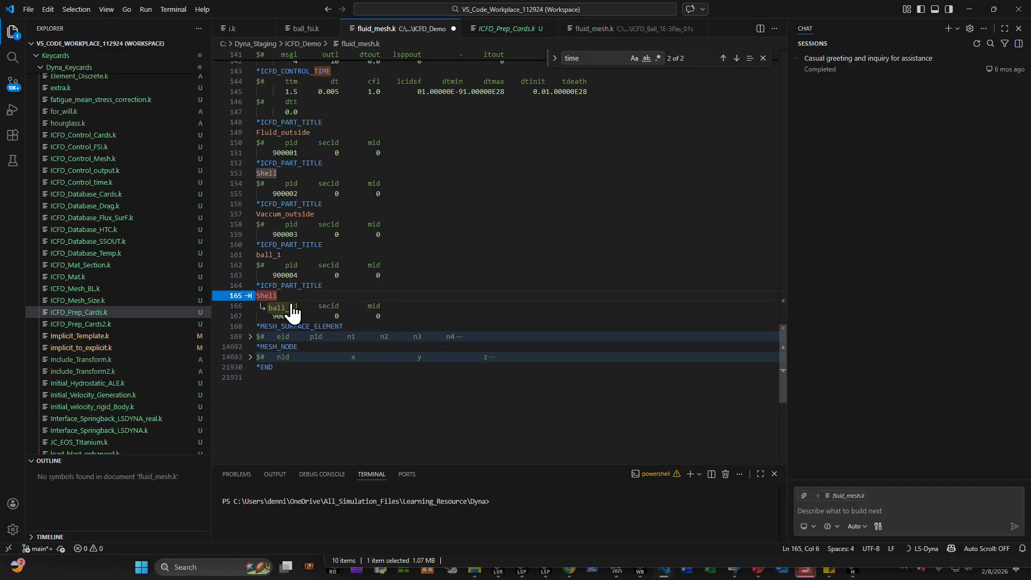
key("ctrl+BackSpace")
type("Ball_2")
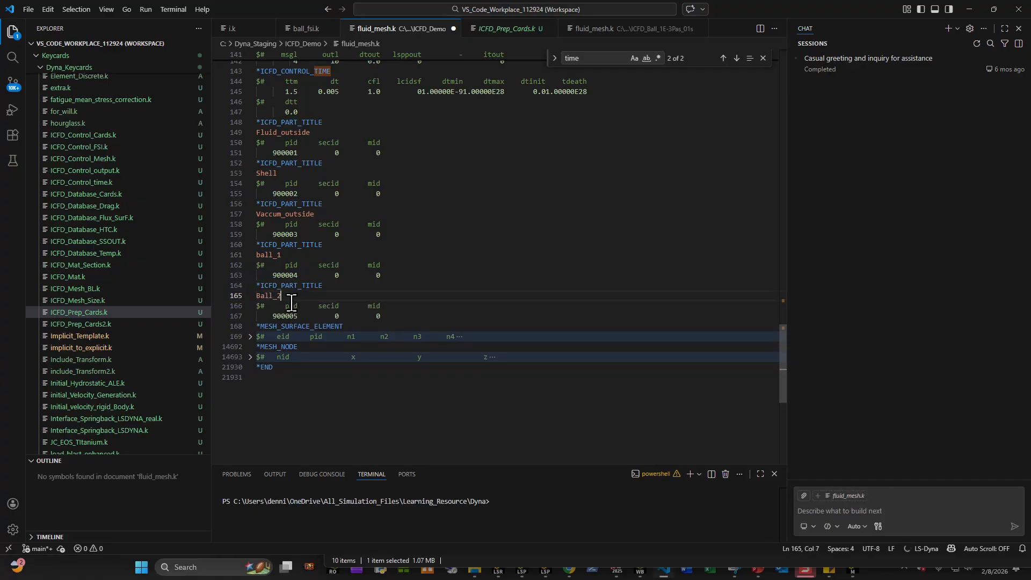
left_click(280, 173)
- Set the material ID of parts 900001 and 900002 to 1
left_click(381, 153)
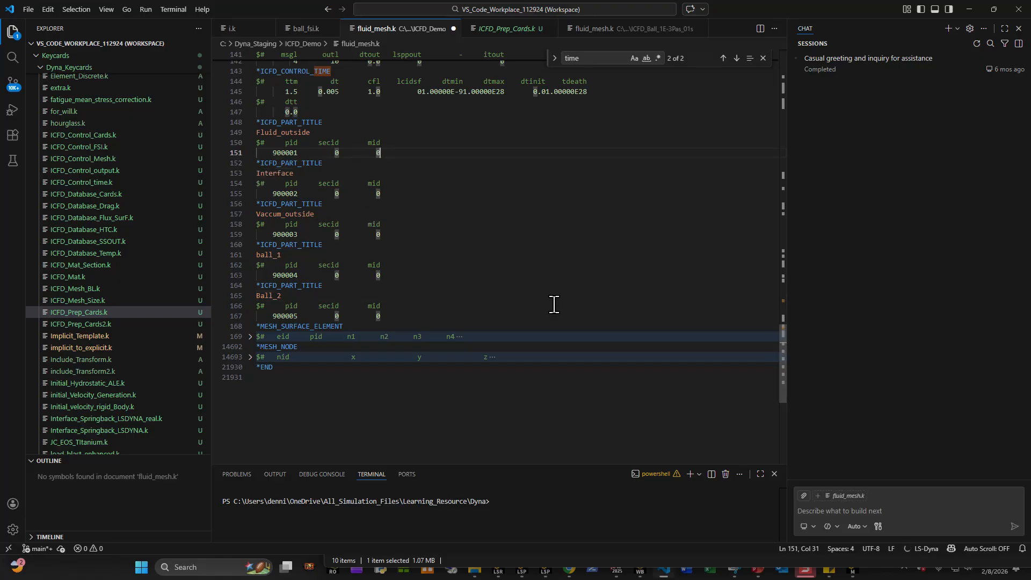
type("\\")
key("BackSpace")
key("BackSpace")
type("1")
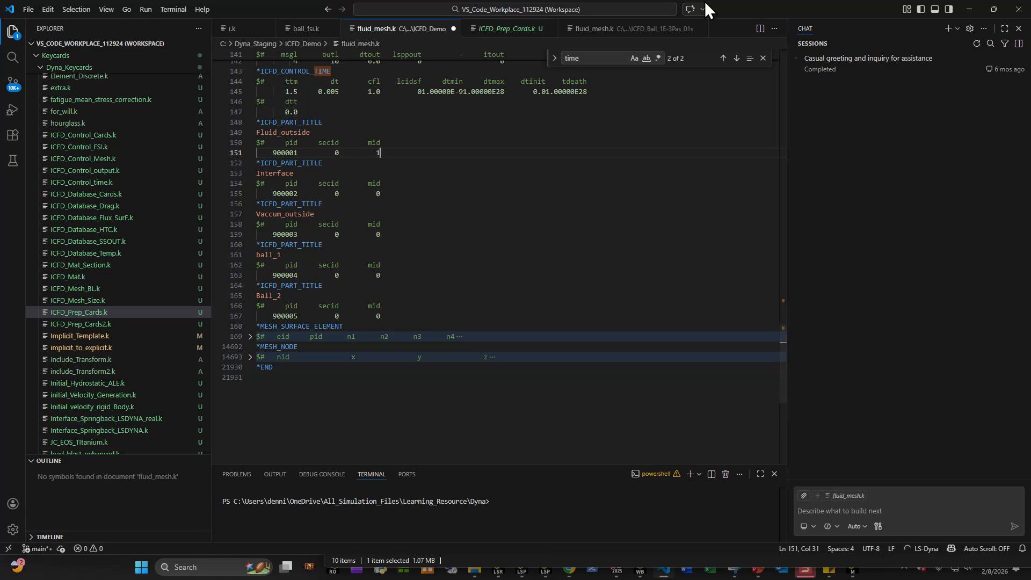
key("Down")
key("Down")
key("Down")
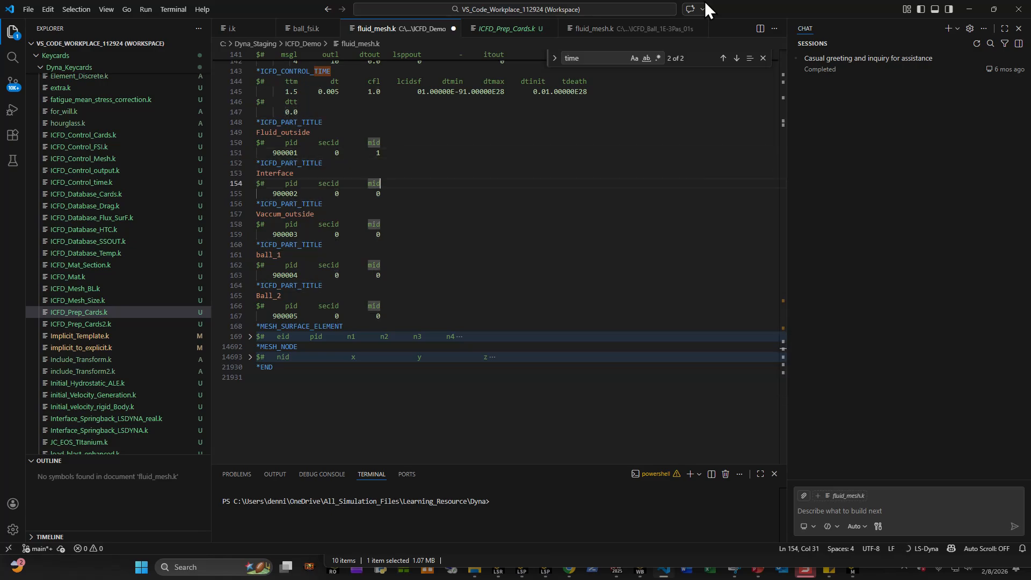
key("Down")
key("BackSpace")
type("1")
- Set the material ID of parts 900003, 900004 and 900005 to 2
key("Down")
key("Down")
key("Down")
key("Down")
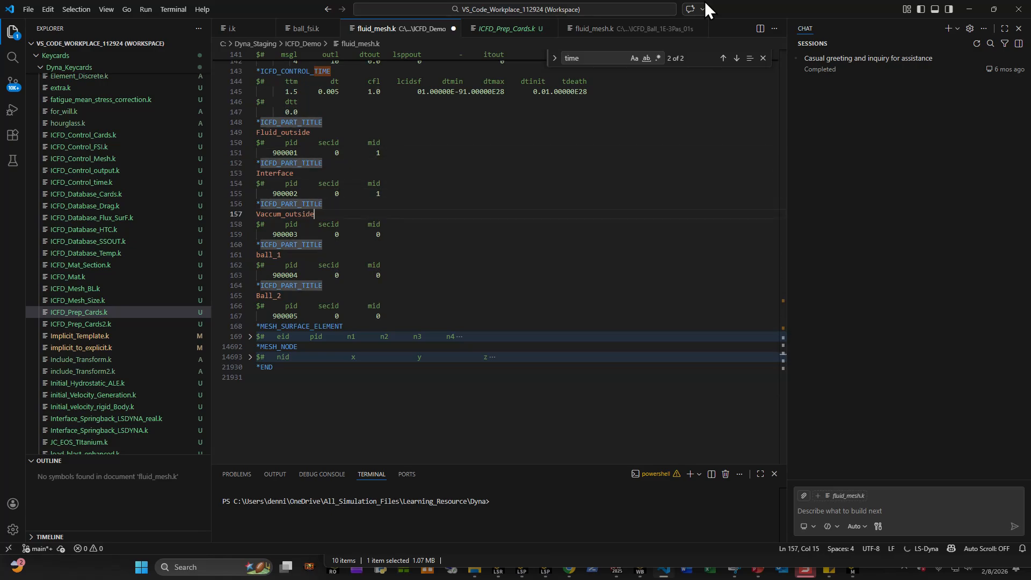
key("BackSpace")
type("2")
key("Down")
key("Down")
key("Down")
key("Down")
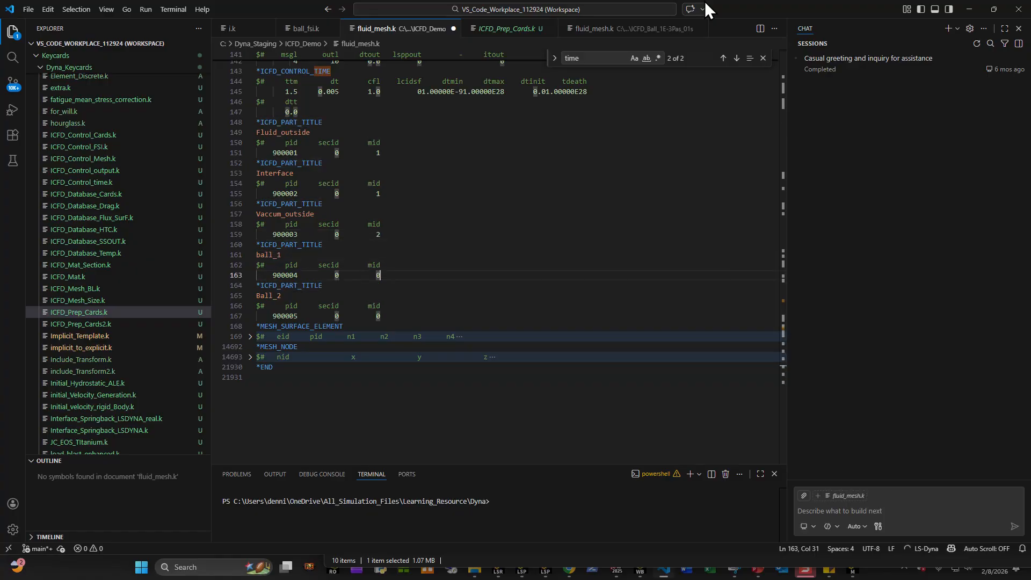
key("BackSpace")
type("2")
key("Down")
key("Down")
key("Down")
key("Down")
key("BackSpace")
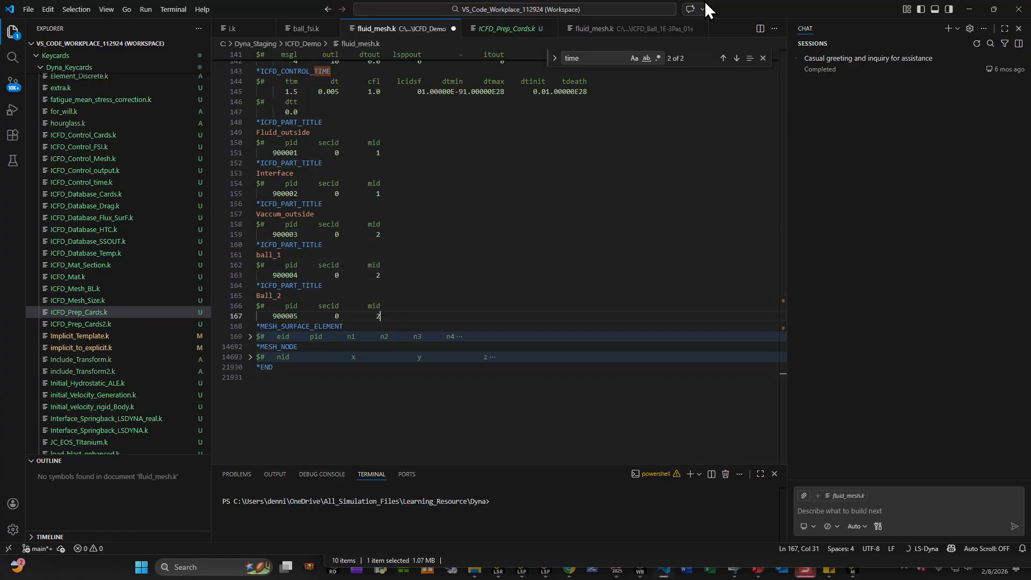
type("2")
- Set the section ID of all five *ICFD_PART_TITLE cards to 1 and save fluid_mesh.k
left_click(338, 152)
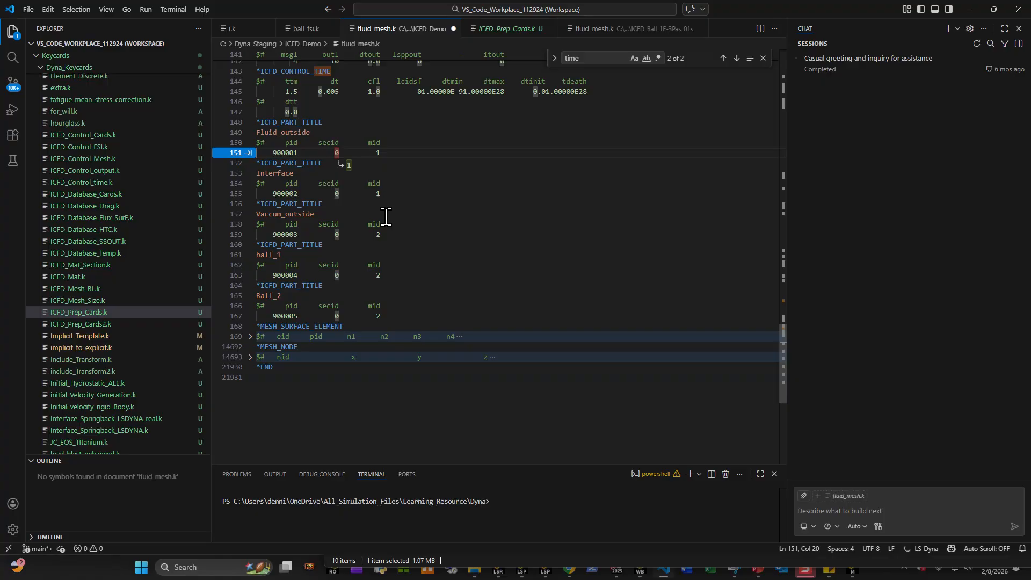
key("Tab")
key("Tab")
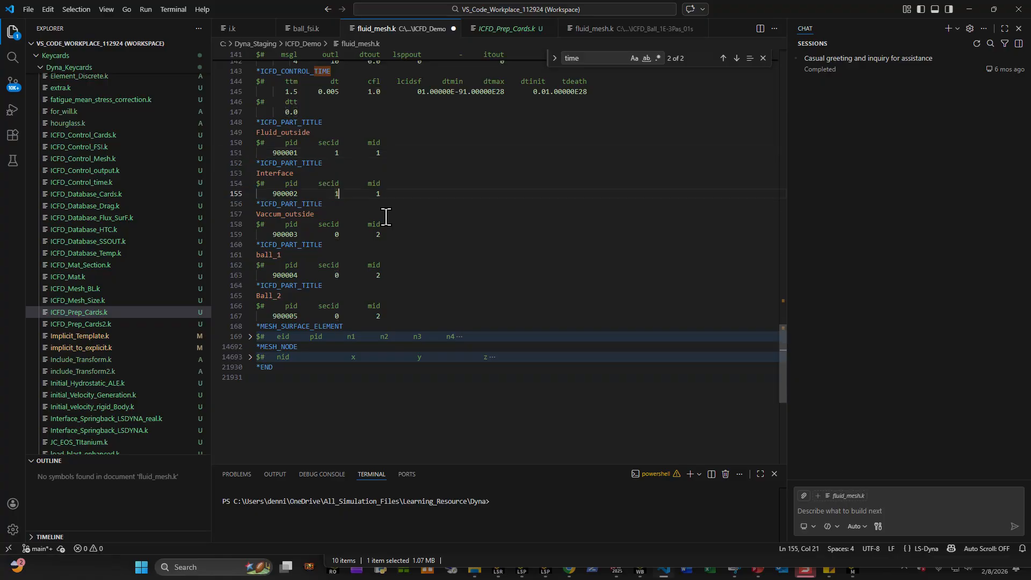
left_click(345, 235)
key("Tab")
key("Tab")
key("Tab")
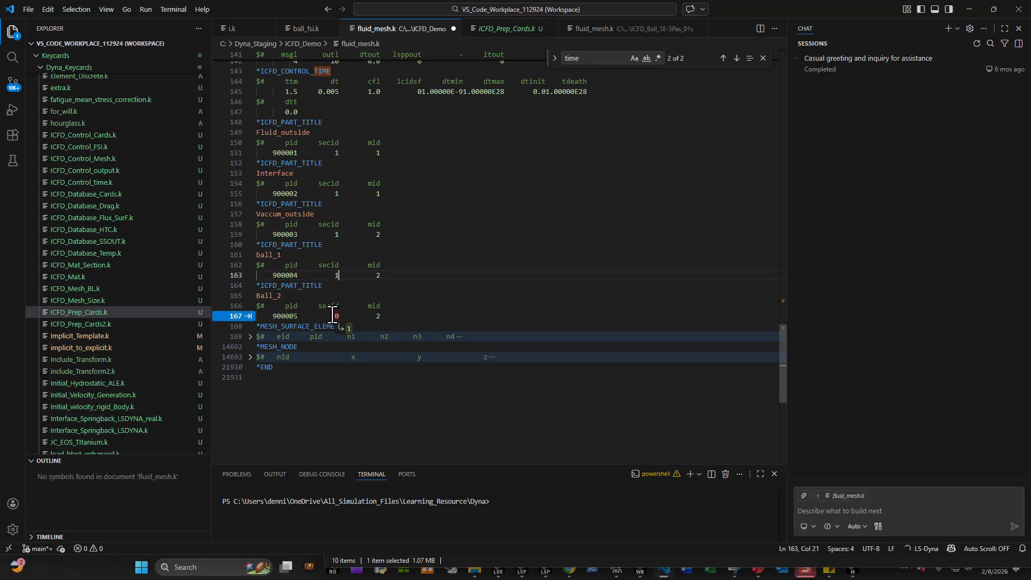
left_click(451, 268)
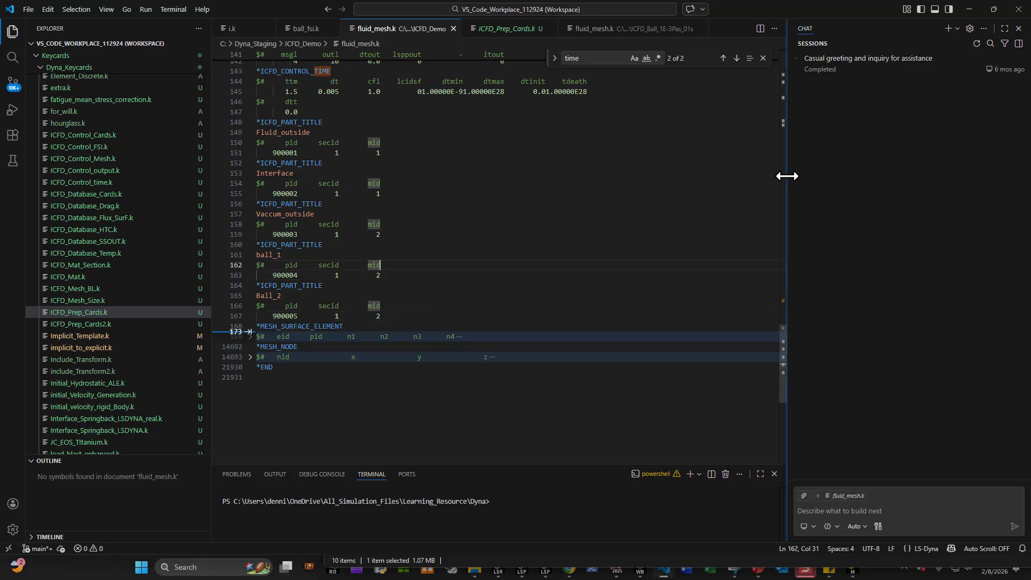
- Widen the editor and review the ICFD material and volume cards, highlighting entries 900004 to 900012 of *ICFD_PART_VOL
left_click_drag(786, 176, 836, 177)
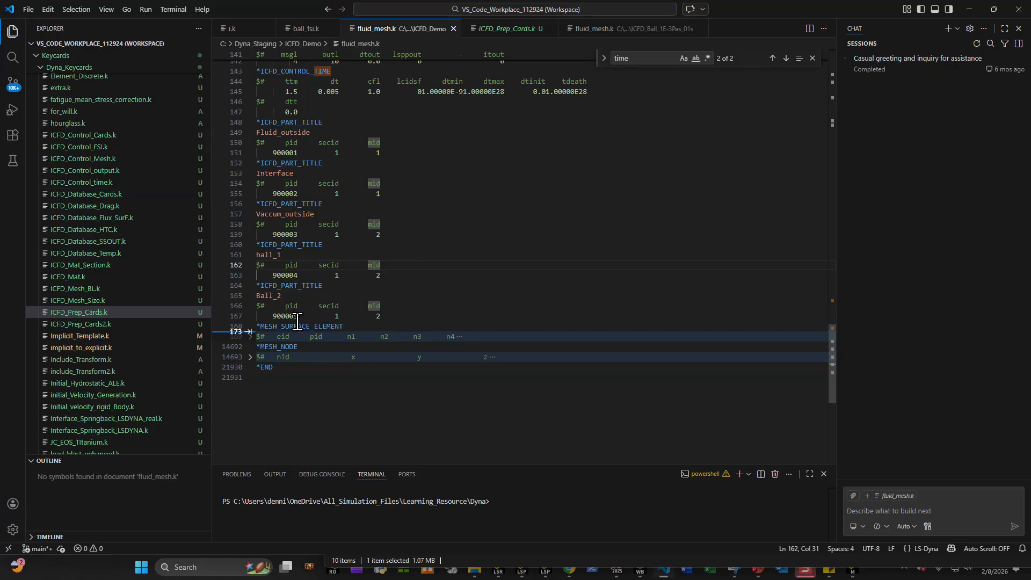
scroll(396, 310, "up", 20)
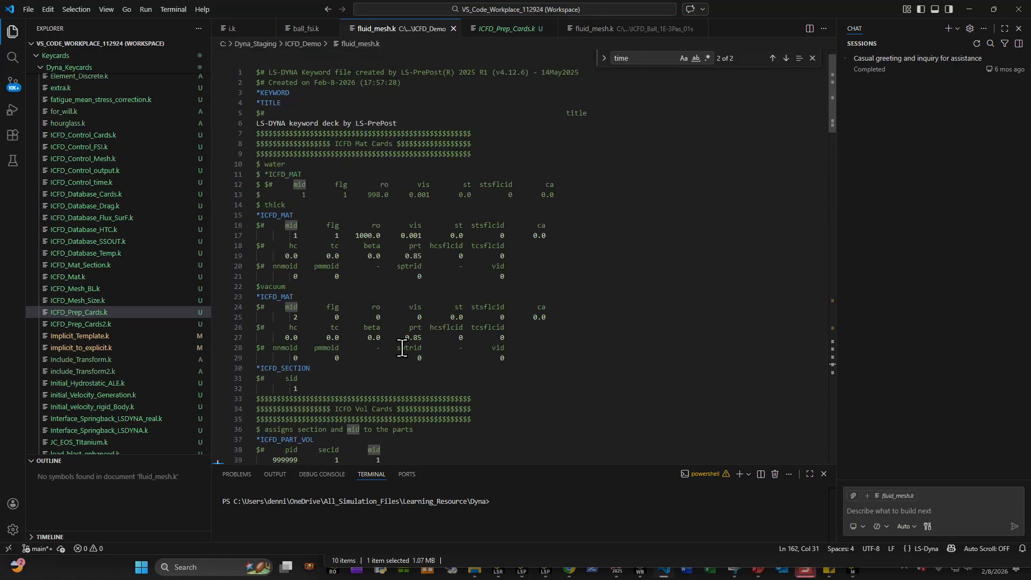
scroll(374, 310, "down", 8)
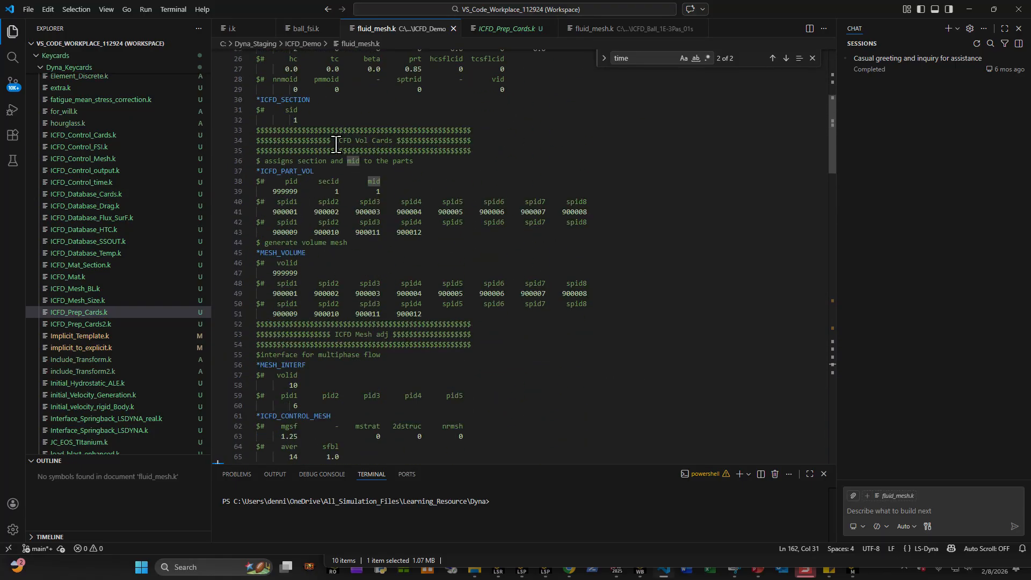
left_click_drag(423, 232, 398, 212)
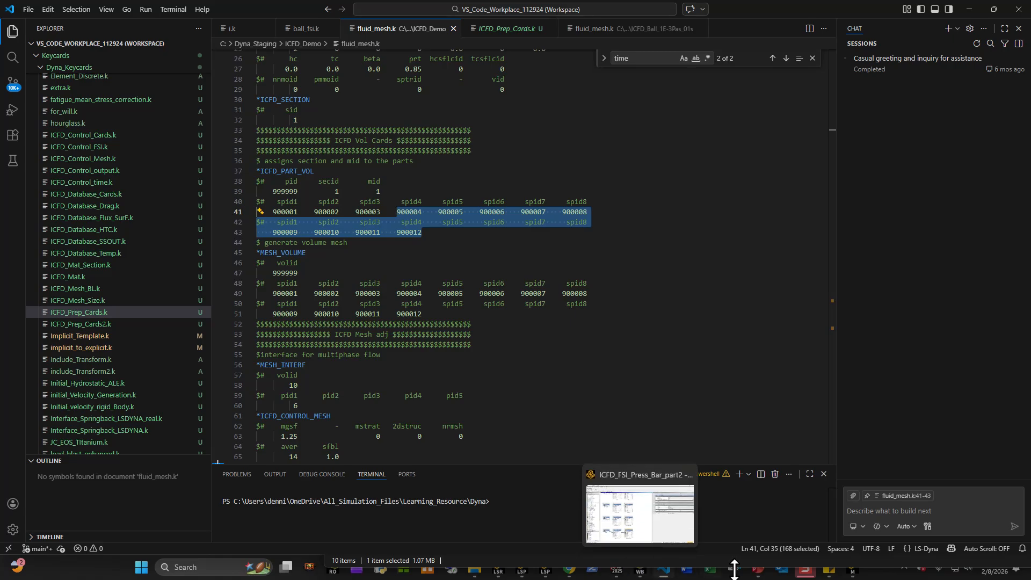
- Switch to the PowerPoint presentation and review the *ICFD_PART_VOL and *MESH_VOLUME setup on slides 6 and 7
left_click(759, 572)
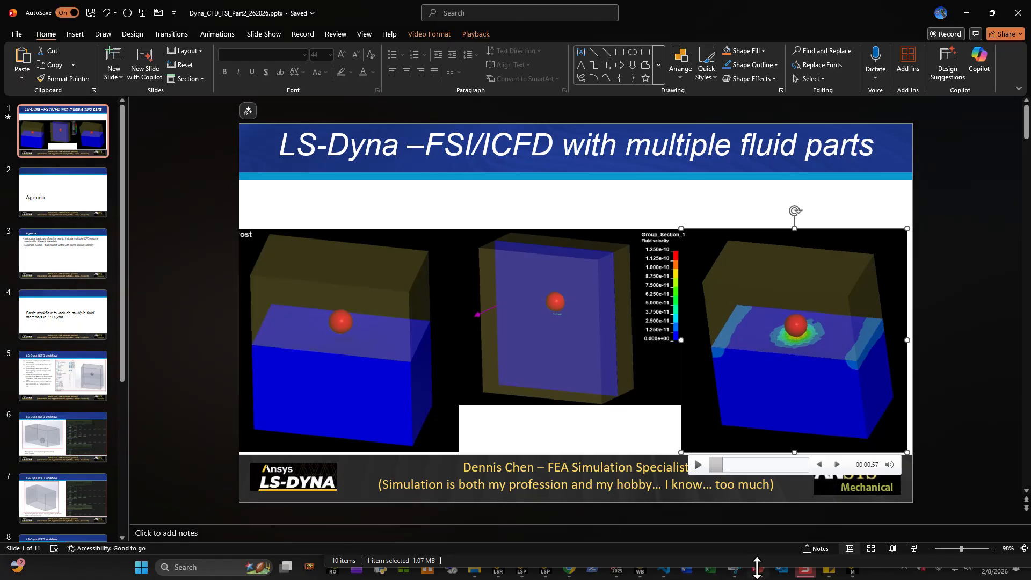
left_click(76, 387)
left_click(74, 417)
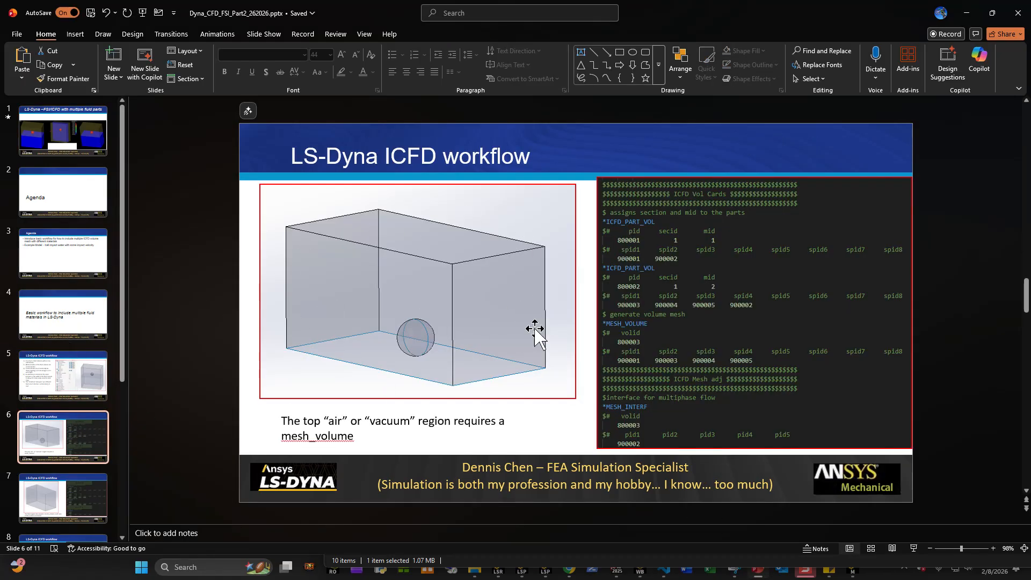
left_click(87, 509)
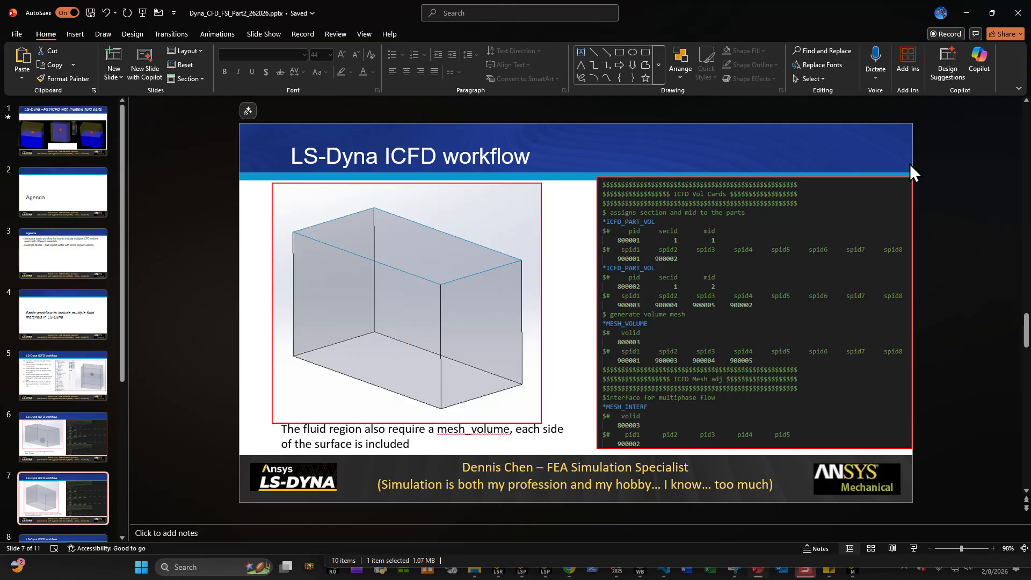
left_click(966, 13)
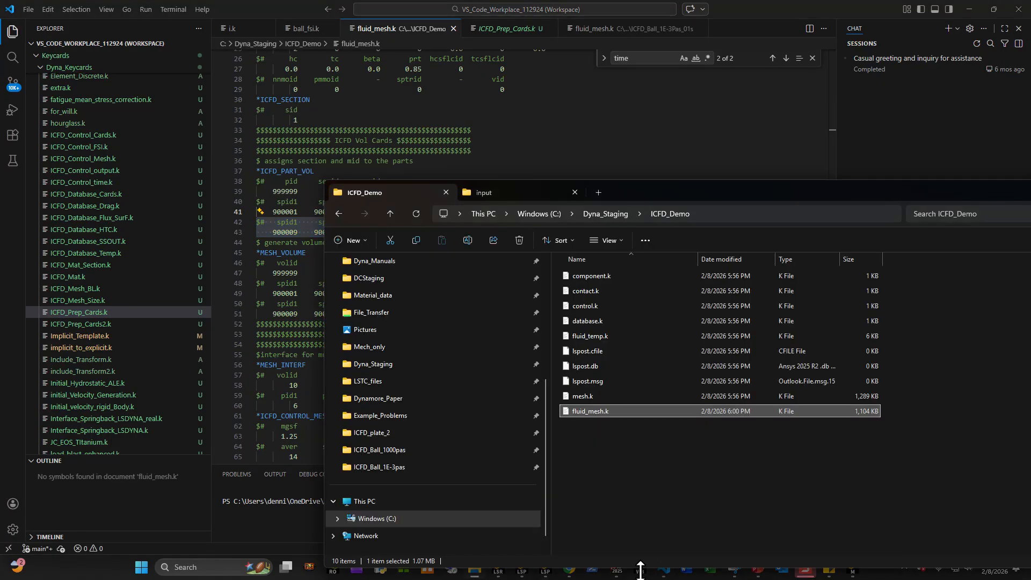
- Switch to LS-PrePost and show only parts 900001 and 900002 to examine the surfaces enclosing the fluid volume
left_click(640, 573)
left_click(522, 572)
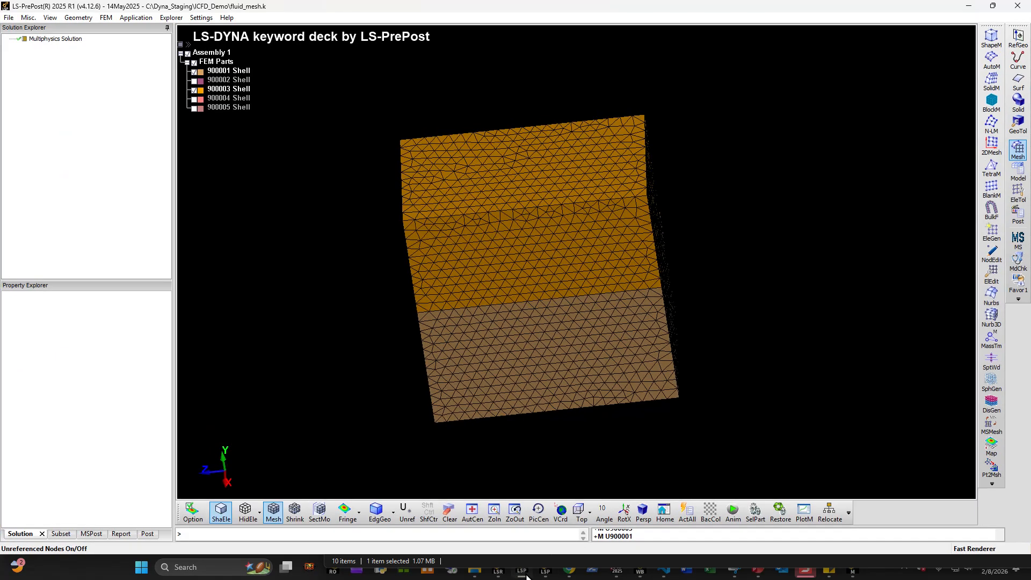
left_click(195, 90)
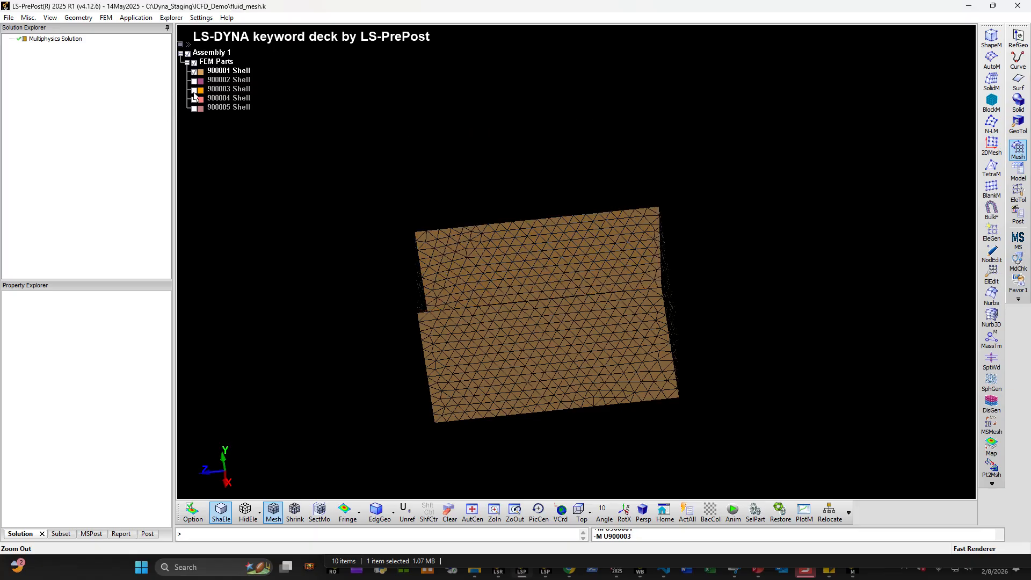
left_click(195, 82)
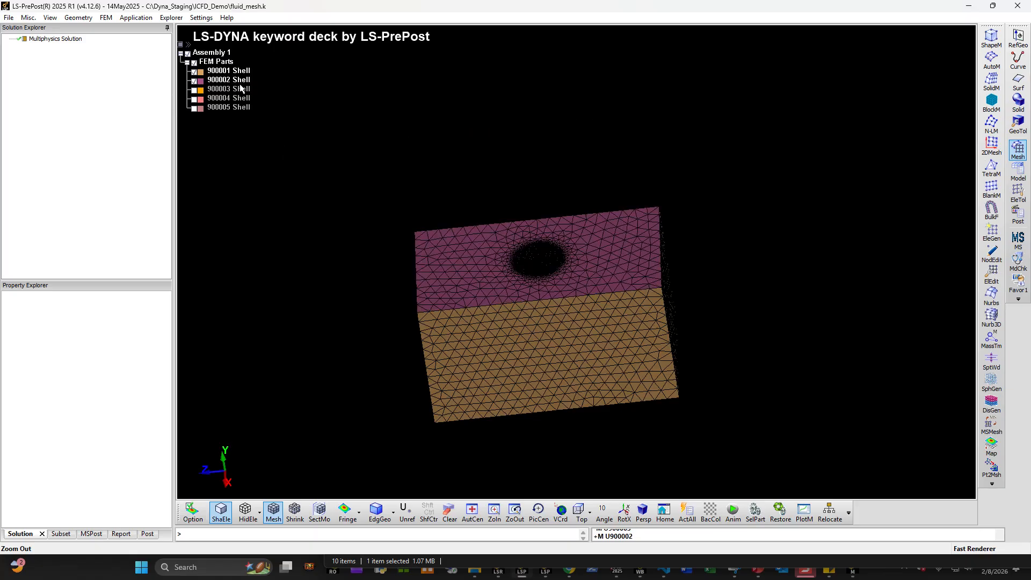
left_click(968, 7)
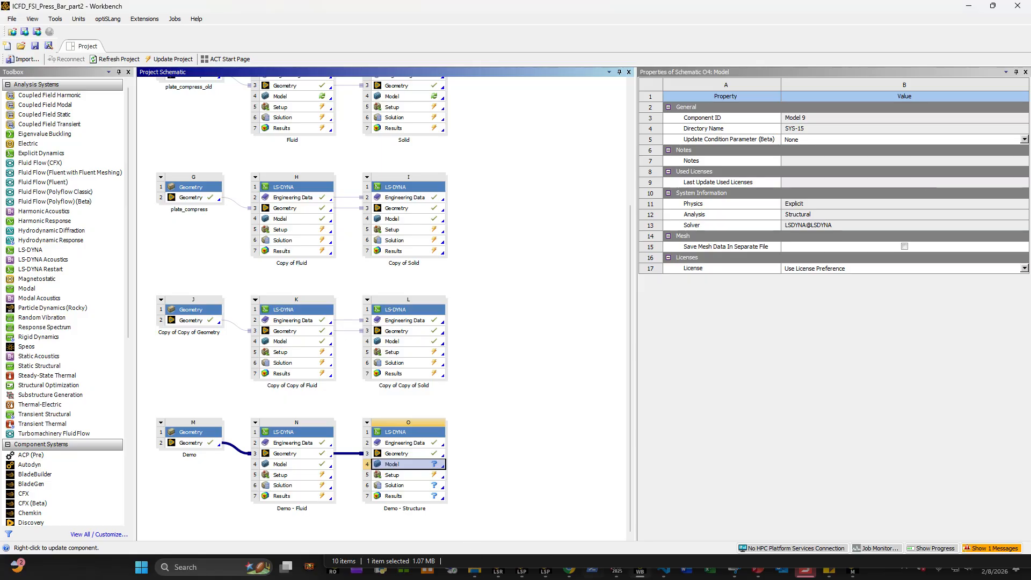
- Switch to VS Code and cut the surface list of *ICFD_PART_VOL in fluid_mesh.k down to 900001 and 900002
left_click(664, 576)
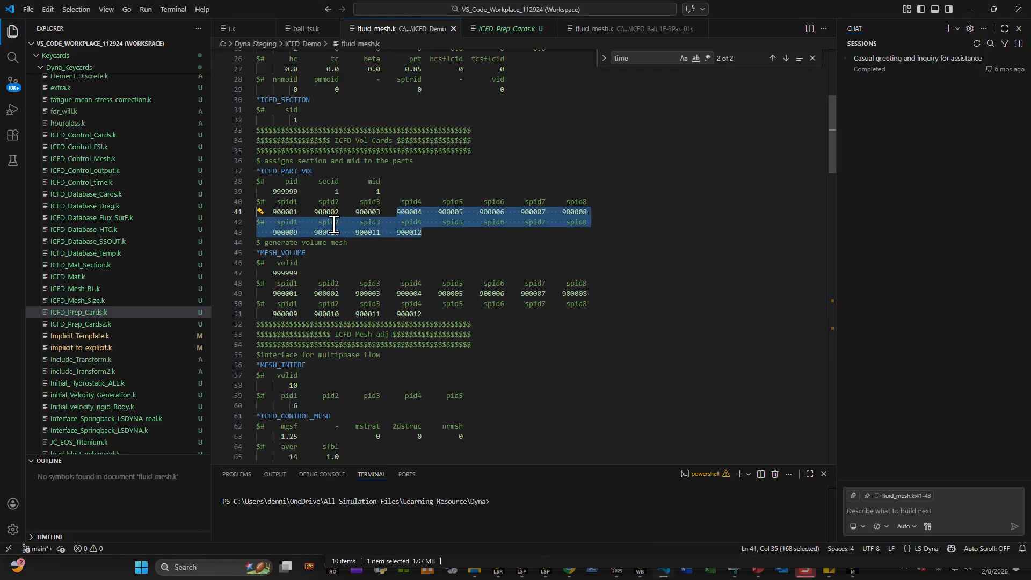
left_click(454, 239)
left_click_drag(422, 232, 352, 212)
key("BackSpace")
key("BackSpace")
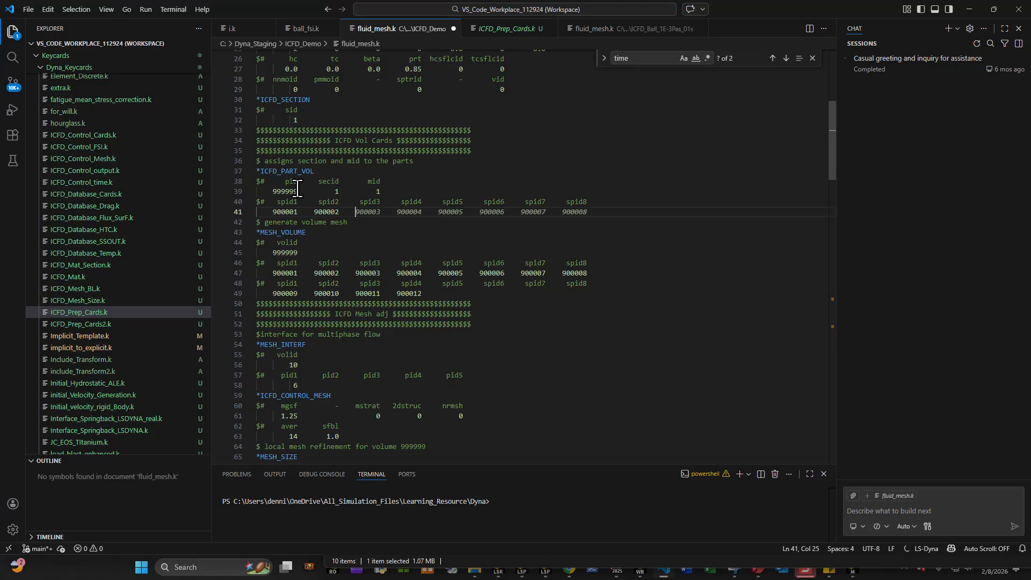
- Set the pid of *ICFD_PART_VOL to 800000 and save the file
left_click(299, 192)
key("BackSpace")
key("BackSpace")
key("BackSpace")
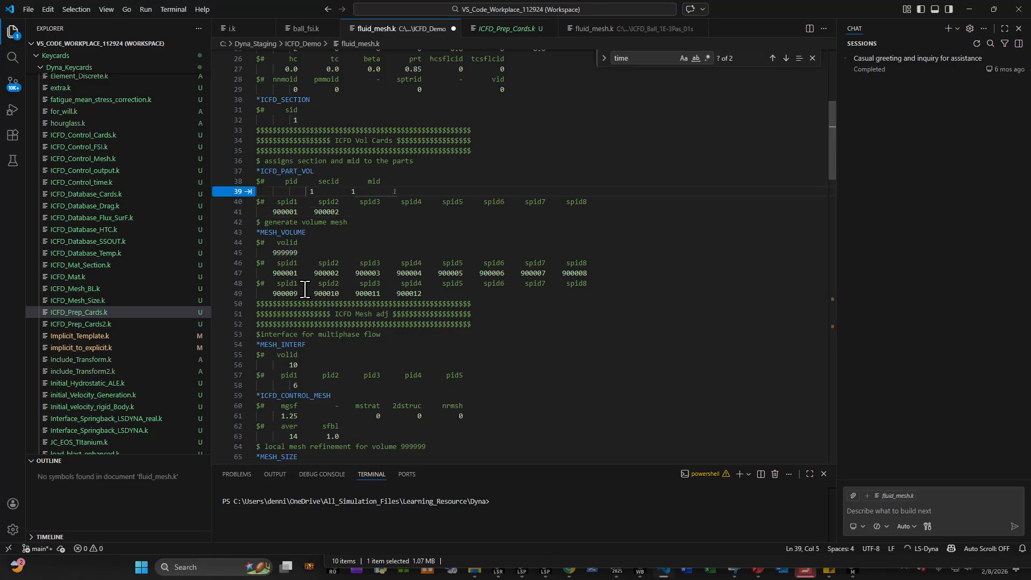
type("80000")
type("0")
key("ctrl+s")
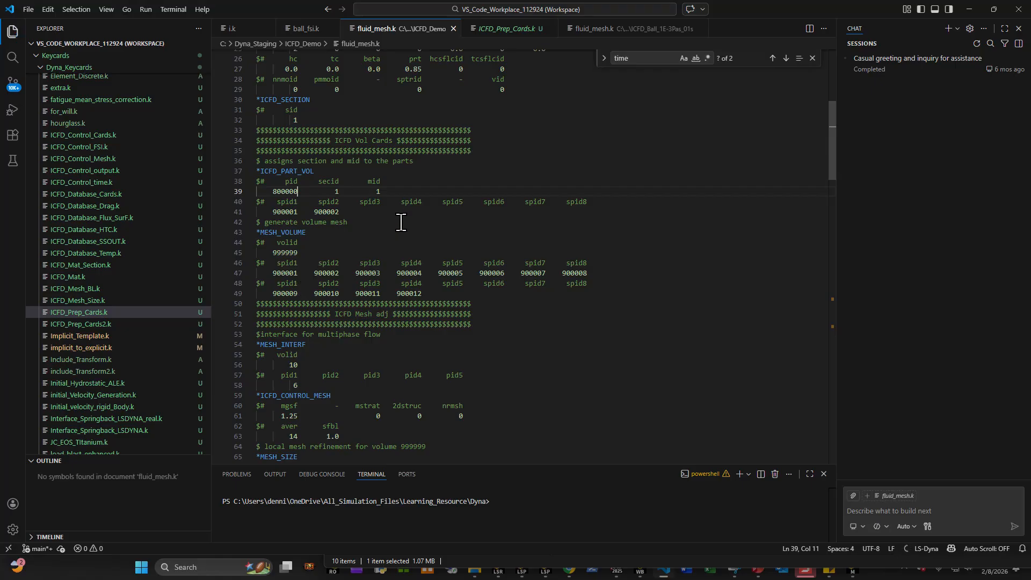
- Set the volid of the *MESH_VOLUME card to 800001
left_click(396, 190)
key("Down")
key("Down")
key("Down")
key("Down")
key("Down")
key("Down")
key("BackSpace")
key("BackSpace")
key("BackSpace")
- Remove the *MESH_VOLUME surface entries 900004 to 900012 and enter 900002 as spid4
left_click_drag(435, 295, 395, 278)
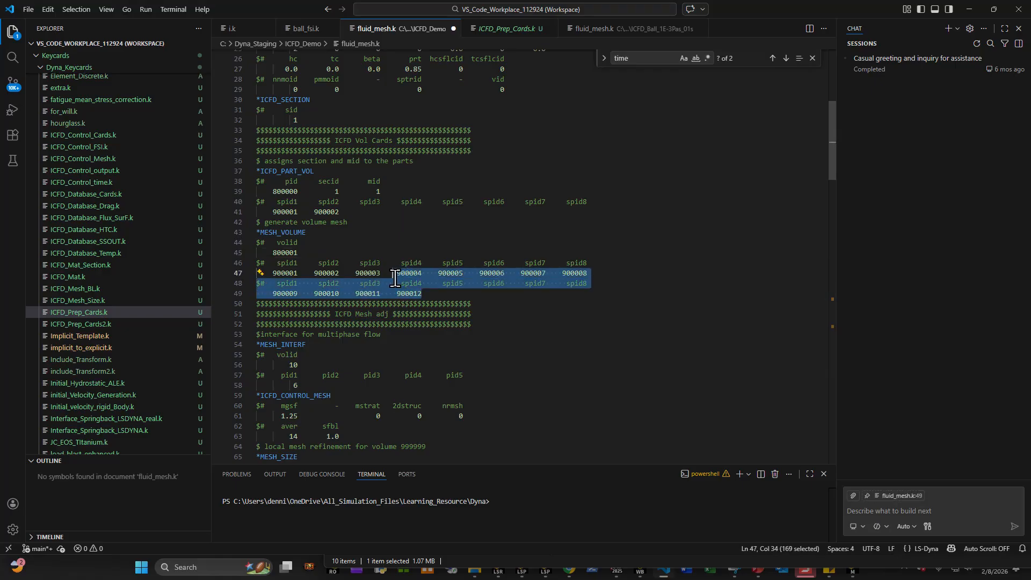
key("BackSpace")
key("BackSpace")
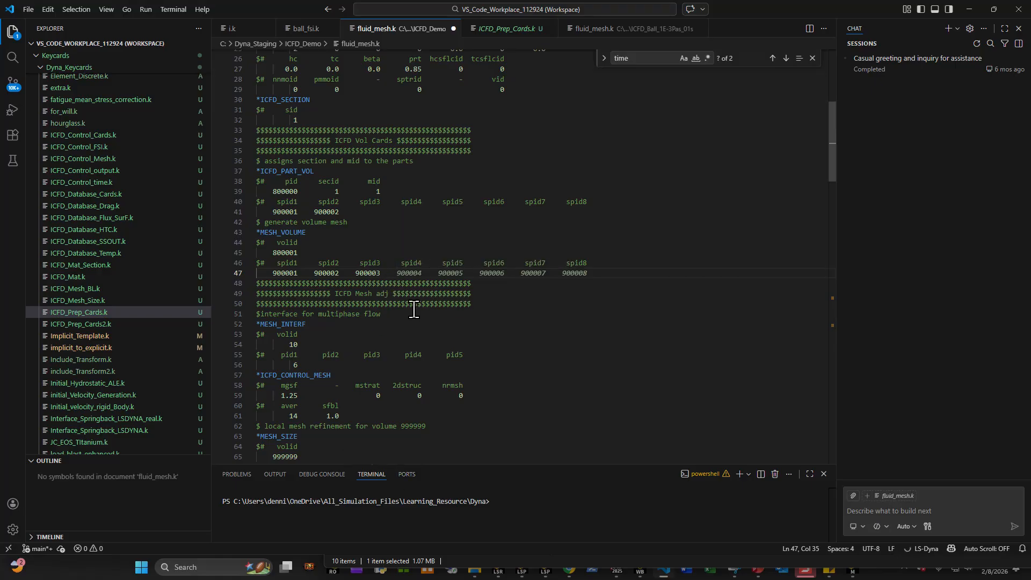
type("002")
- Set spid1 to spid3 of *MESH_VOLUME to 900003, 900004 and 900005, and save fluid_mesh.k
key("Left")
key("Left")
key("Left")
key("Left")
key("Left")
key("Left")
key("Left")
key("Left")
key("Left")
key("Left")
key("Left")
key("Left")
key("Left")
key("Left")
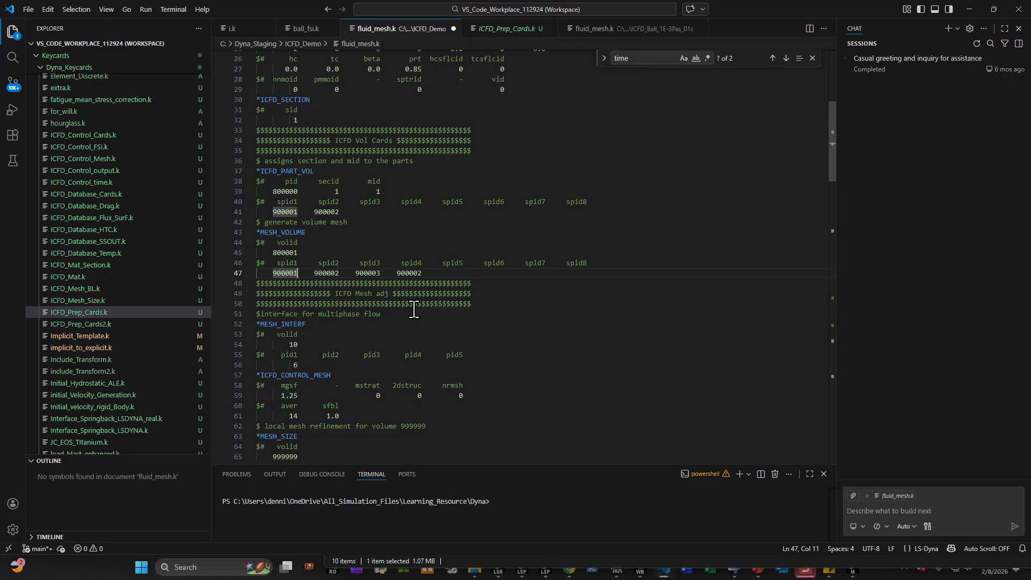
key("BackSpace")
type("3")
key("Right")
key("Right")
key("Right")
key("Right")
key("Right")
key("Right")
key("Right")
key("BackSpace")
type("4")
key("Right")
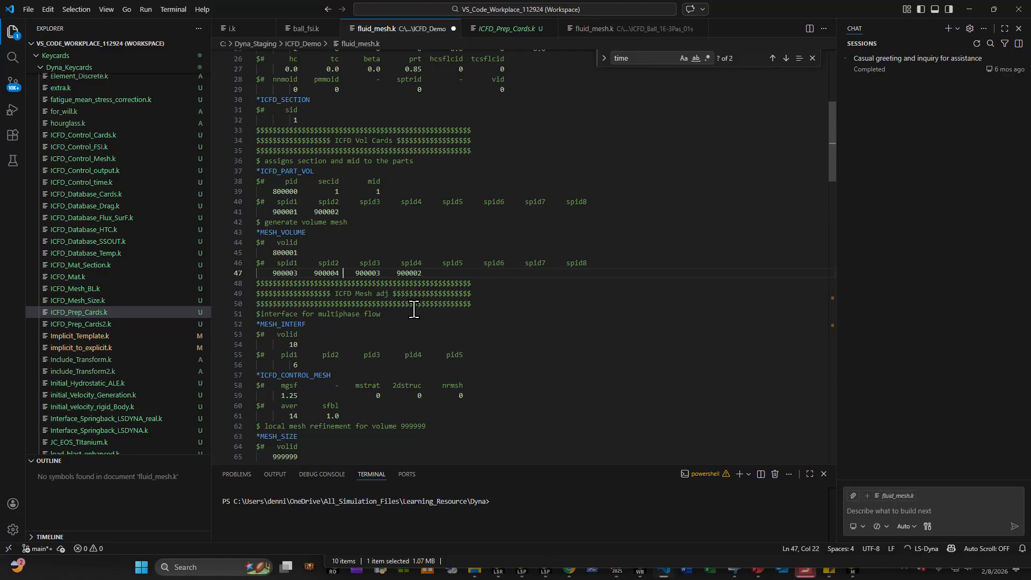
key("Right")
key("Right")
key("Right")
key("Right")
key("Right")
key("Right")
key("BackSpace")
type("5")
key("Right")
left_click(391, 293)
key("ctrl+s")
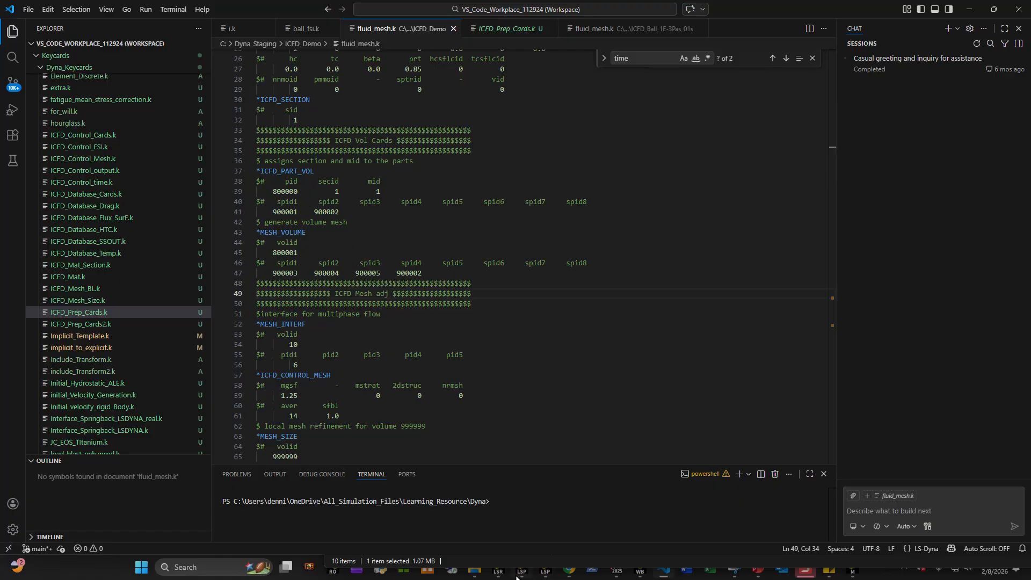
- Switch to LS-PrePost and show only parts 900002 to 900005 to examine the surfaces enclosing the second volume, then return to VS Code
left_click(518, 572)
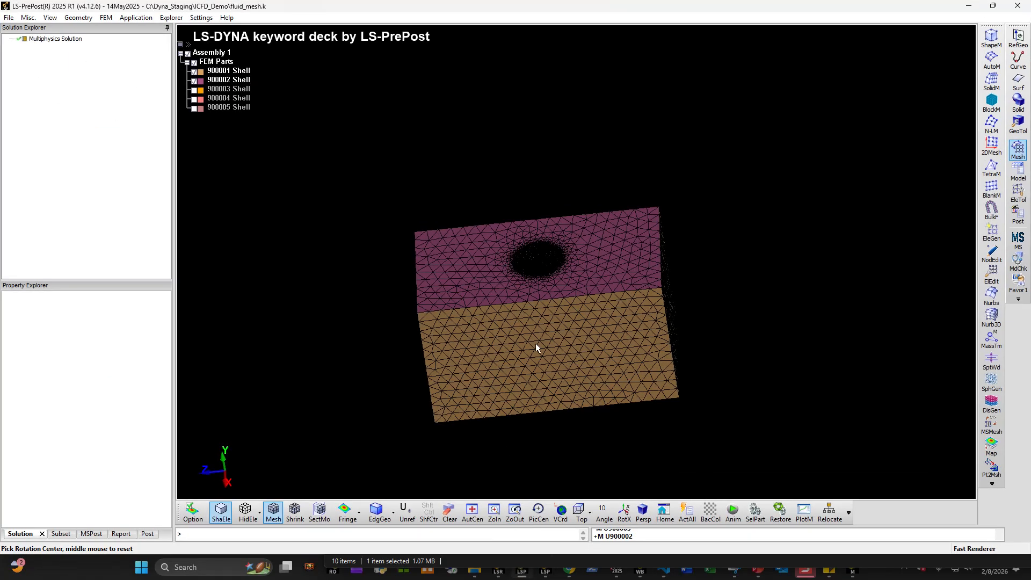
left_click_drag(536, 343, 479, 316, "shift")
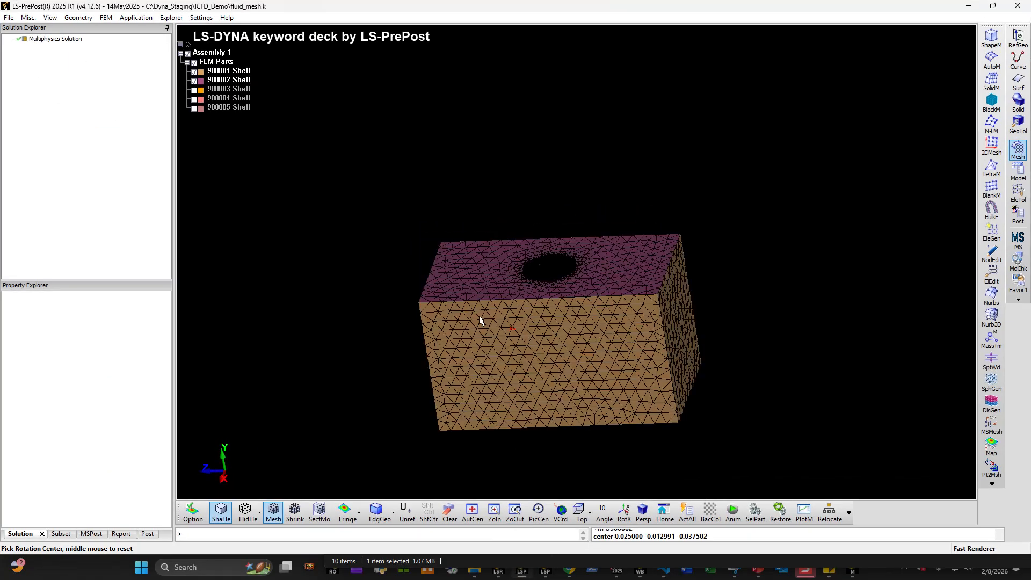
left_click(194, 80)
left_click(194, 71)
left_click(194, 89)
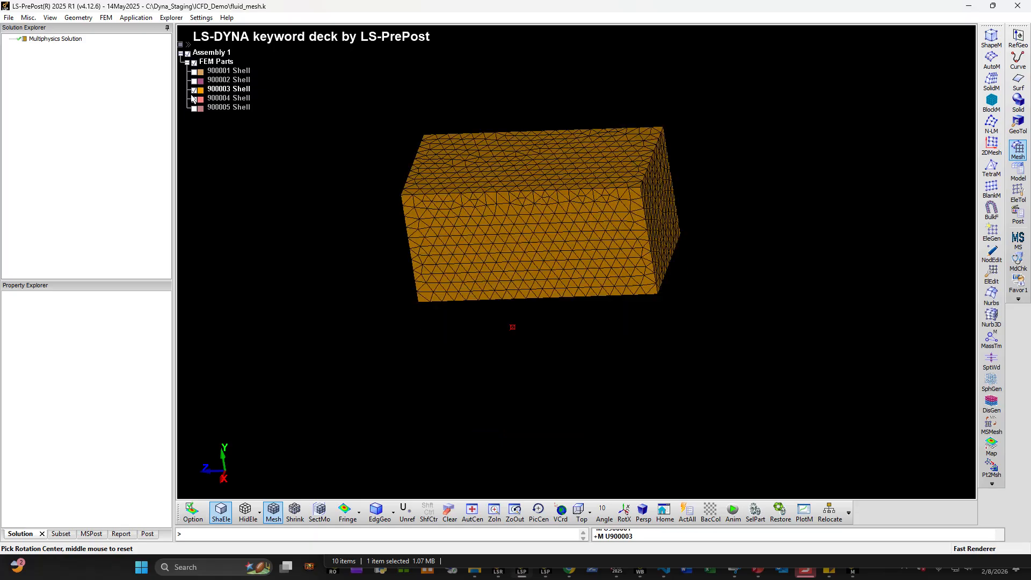
left_click(194, 99)
left_click(194, 107)
left_click_drag(237, 156, 646, 360, "shift")
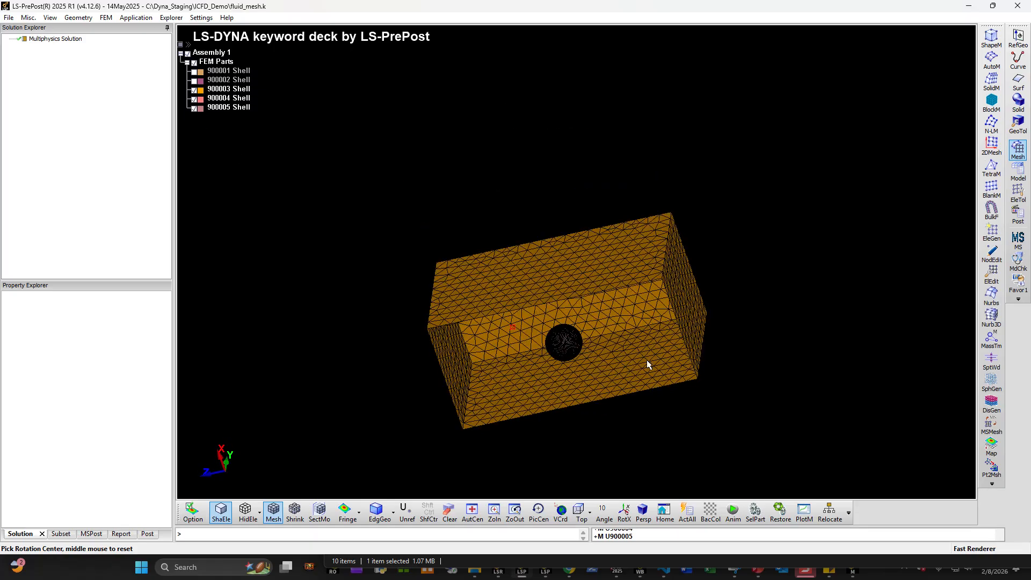
left_click(194, 80)
left_click_drag(595, 306, 464, 277, "shift")
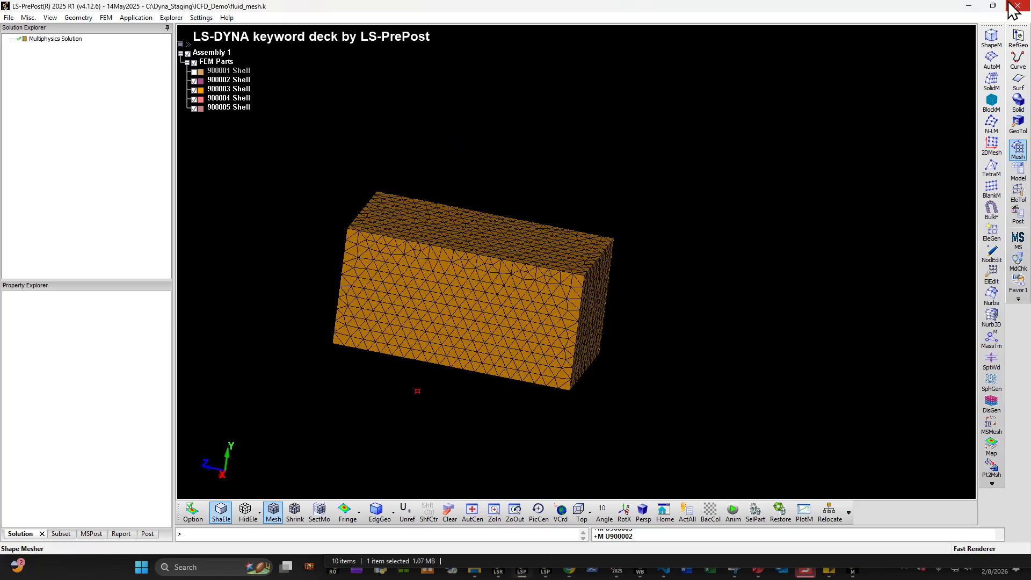
left_click(969, 5)
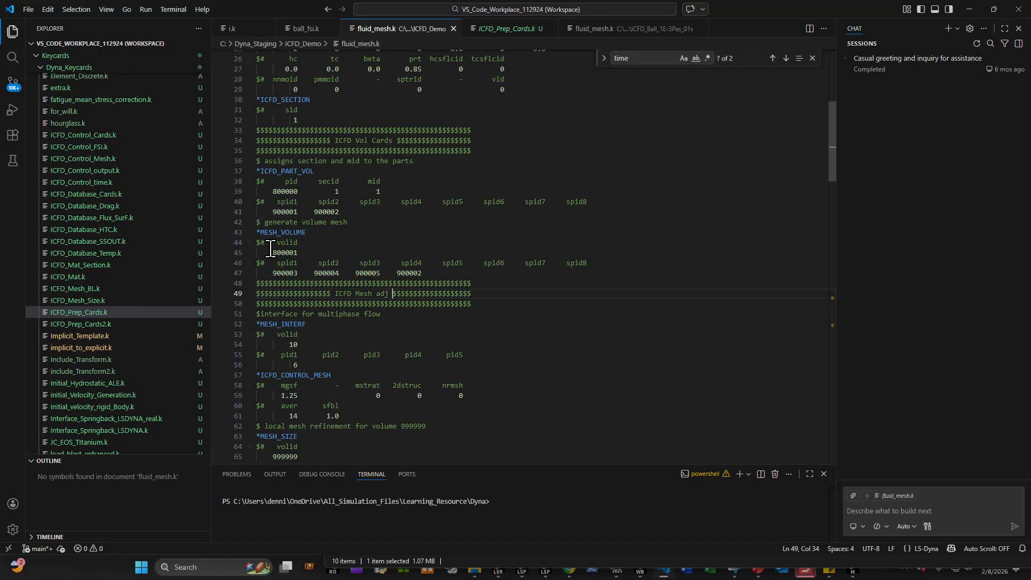
- Review the *MESH_VOLUME volume ID and the mesh adjustment cards that follow it in fluid_mesh.k
left_click(305, 247)
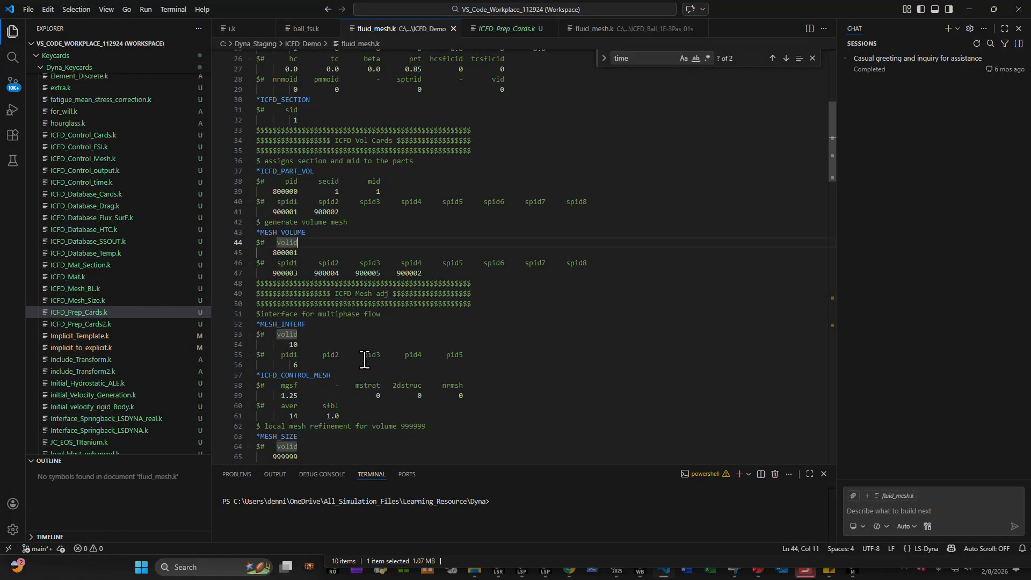
left_click(356, 252)
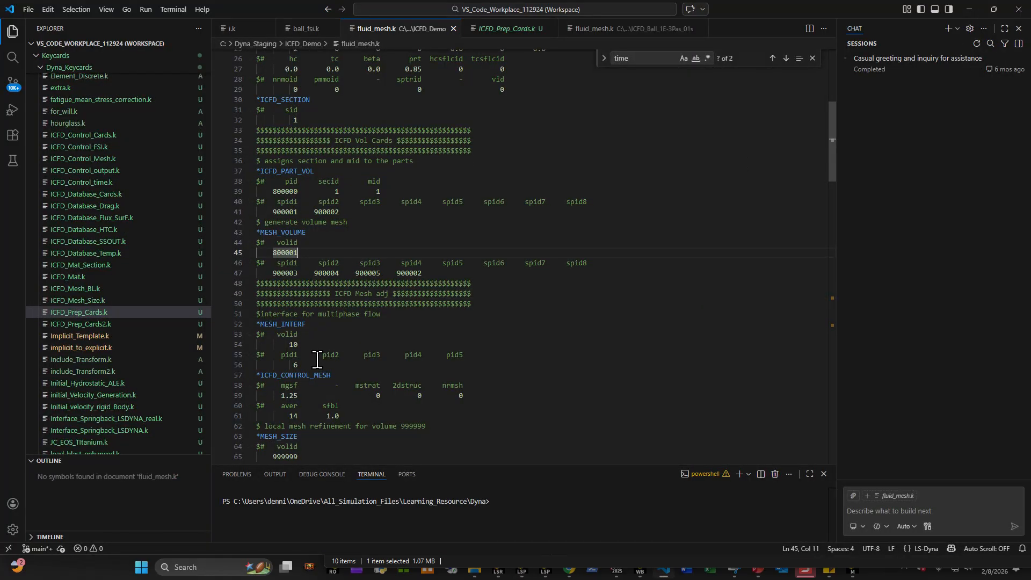
scroll(340, 359, "down", 3)
scroll(325, 324, "down", 8)
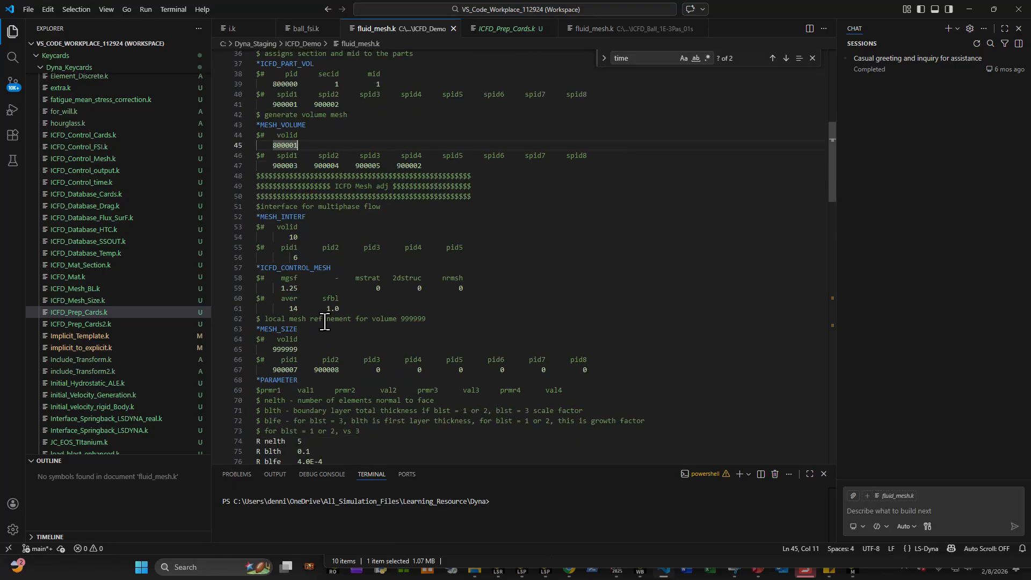
scroll(327, 342, "up", 10)
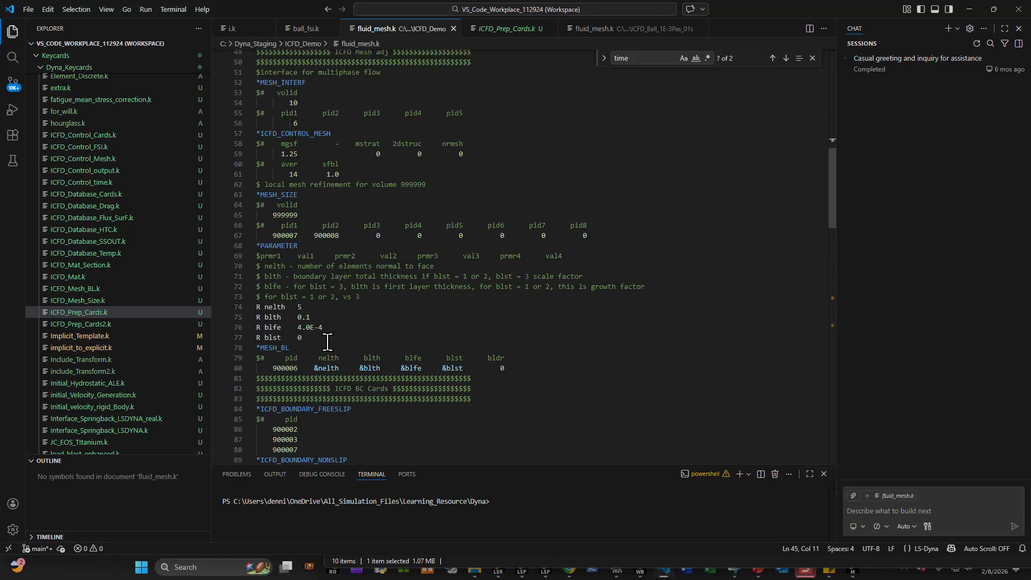
scroll(330, 345, "up", 2)
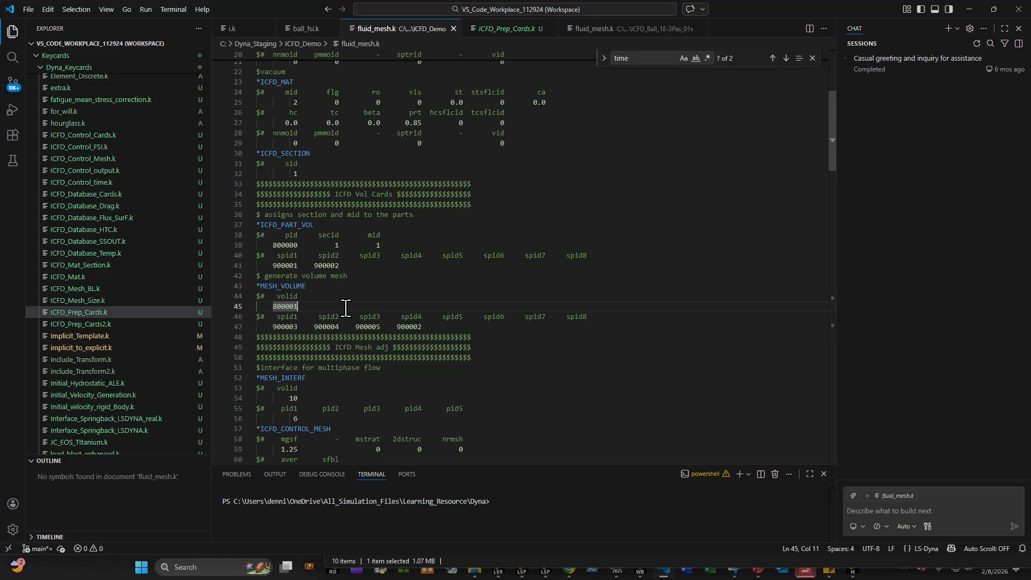
left_click_drag(437, 327, 249, 286)
key("ctrl+c")
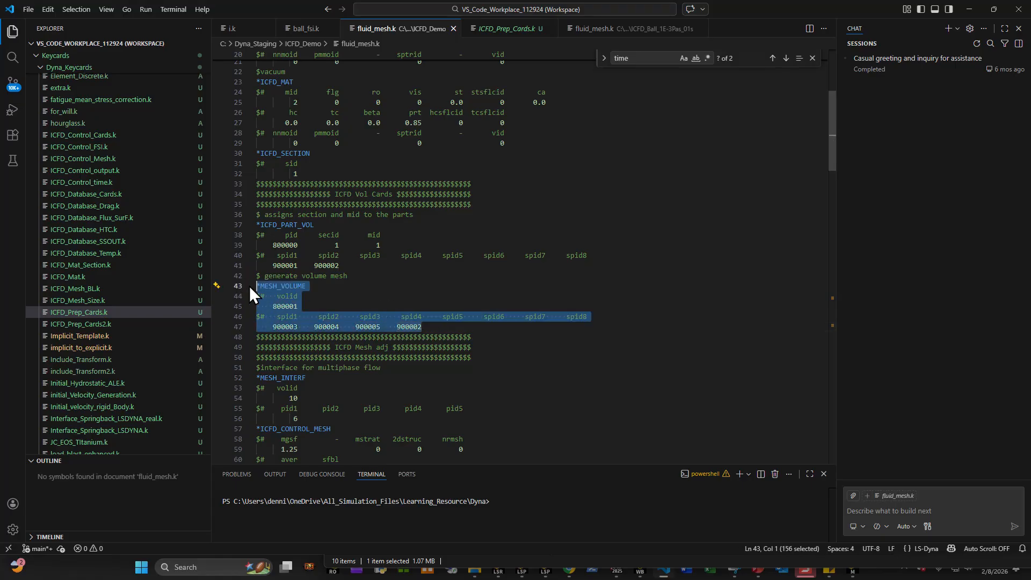
left_click(352, 265)
key("BackSpace")
key("BackSpace")
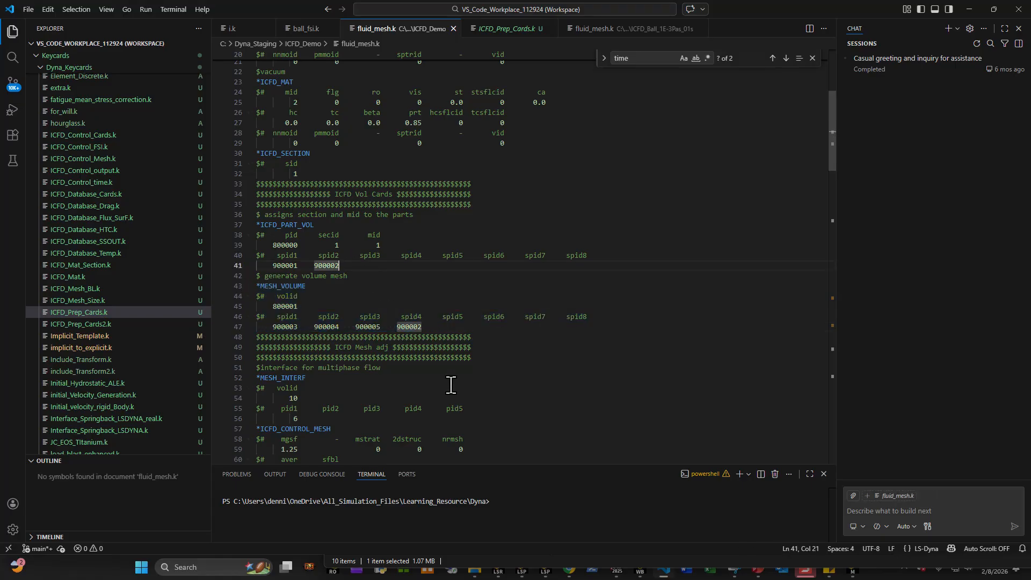
key("Return")
key("ctrl+v")
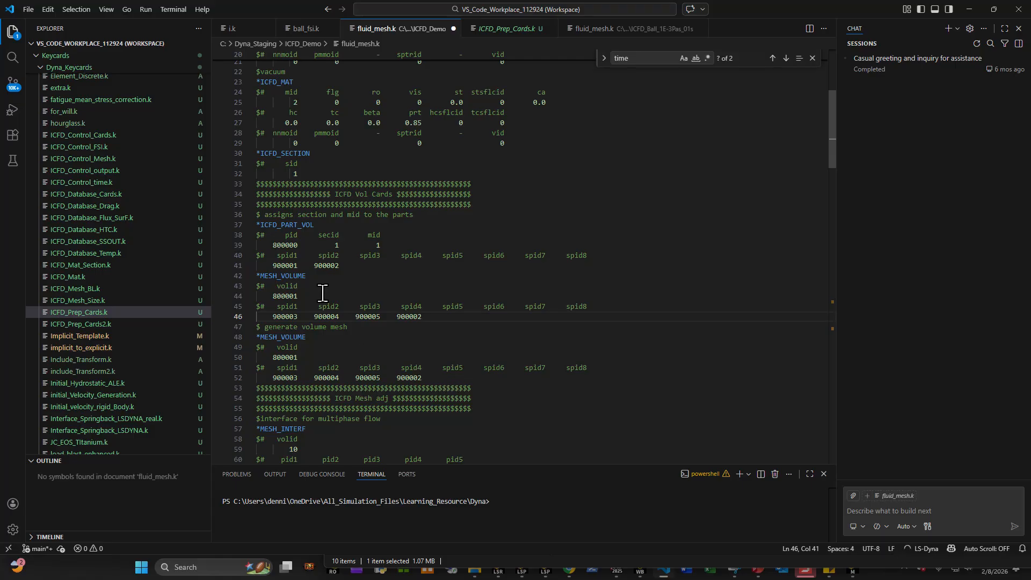
- Convert the inserted copy into an *ICFD_PART_VOL card by replacing its keyword and volid lines with those of the first part volume
left_click_drag(316, 226, 238, 225)
key("ctrl+c")
left_click(306, 274)
left_click_drag(306, 274, 232, 272)
key("ctrl+v")
left_click_drag(384, 246, 218, 235)
key("ctrl+c")
left_click_drag(304, 297, 257, 286)
key("ctrl+v")
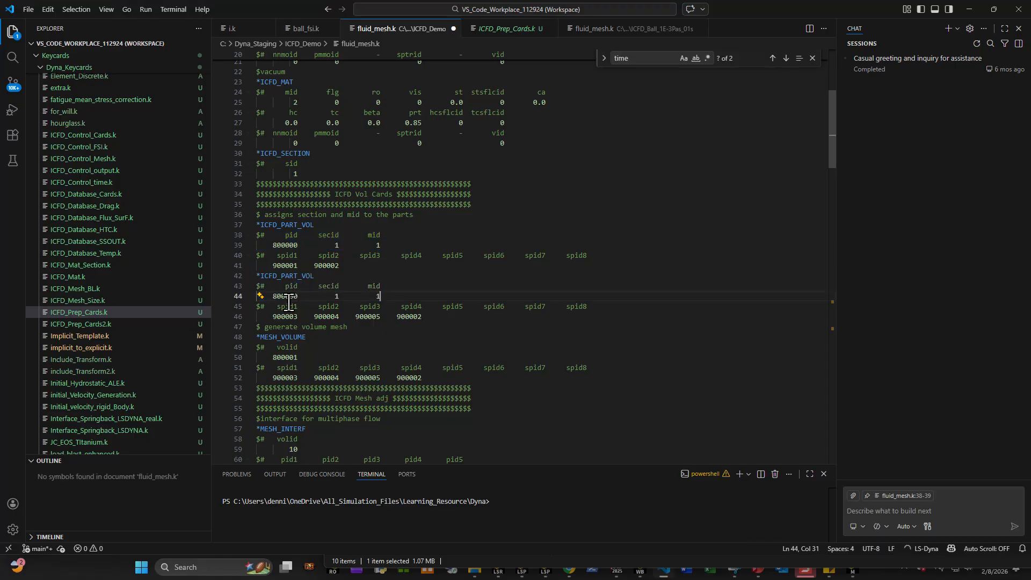
- Set the second *ICFD_PART_VOL card's pid to 800001 and the *MESH_VOLUME card's volid to 800002
double_click(287, 296)
type("800001")
left_click(301, 358)
key("BackSpace")
- Switch to LS-PrePost, toggle shell parts 900001, 900002, 900003 and 900005 to examine which surfaces enclose the domain, and return to the keyword file
left_click(522, 569)
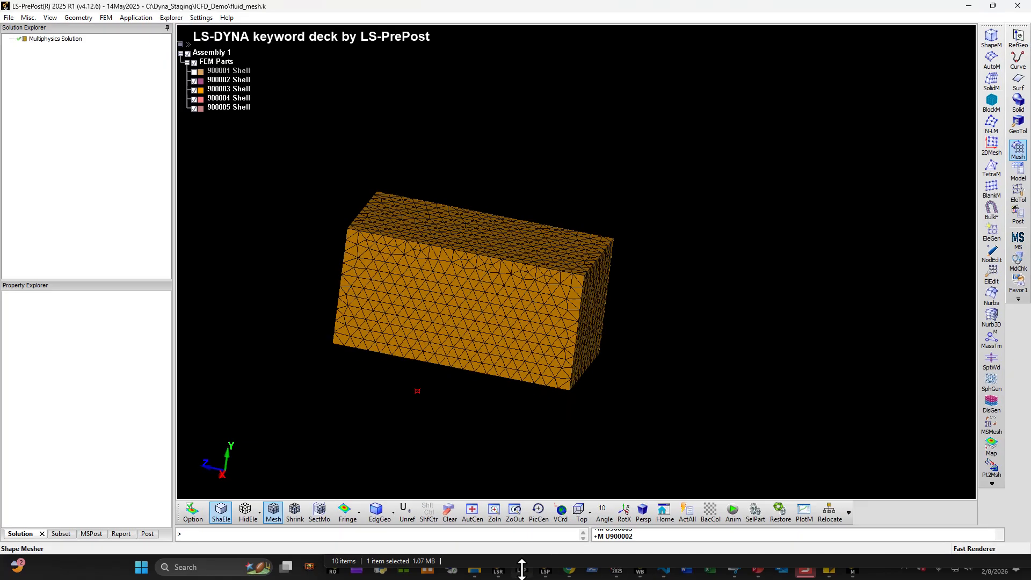
left_click(194, 90)
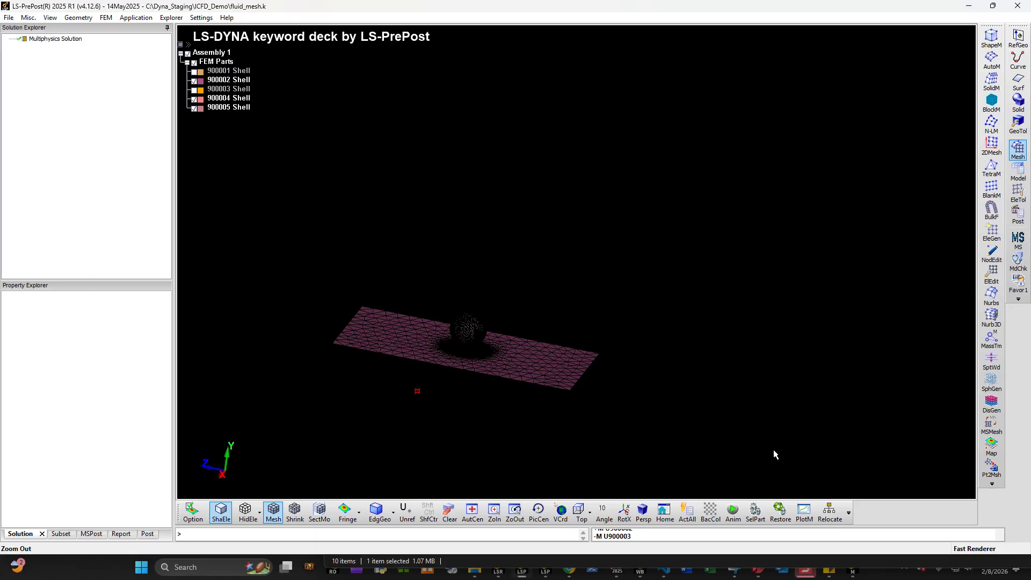
left_click(195, 81)
left_click(195, 72)
left_click(194, 90)
left_click(195, 108)
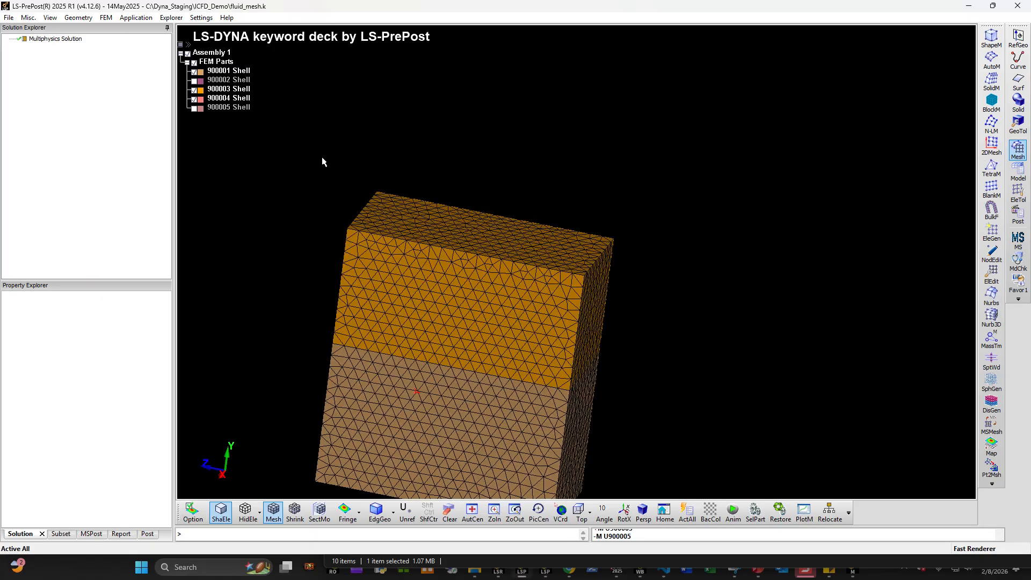
left_click(196, 108)
left_click(969, 6)
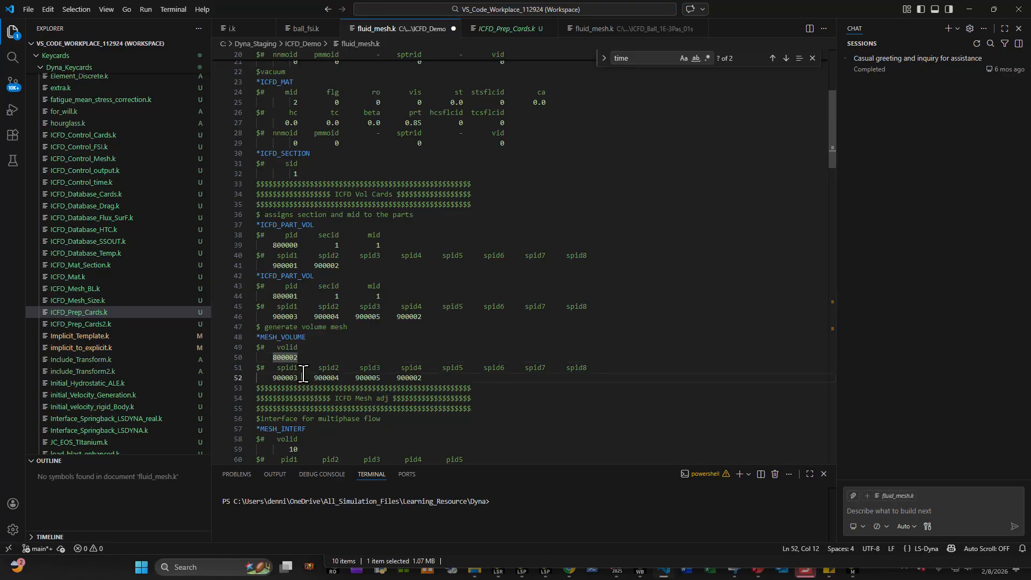
- Set spid1 to 900001 and spid2 to 900003 in the *MESH_VOLUME card
key("Left")
key("BackSpace")
type("1")
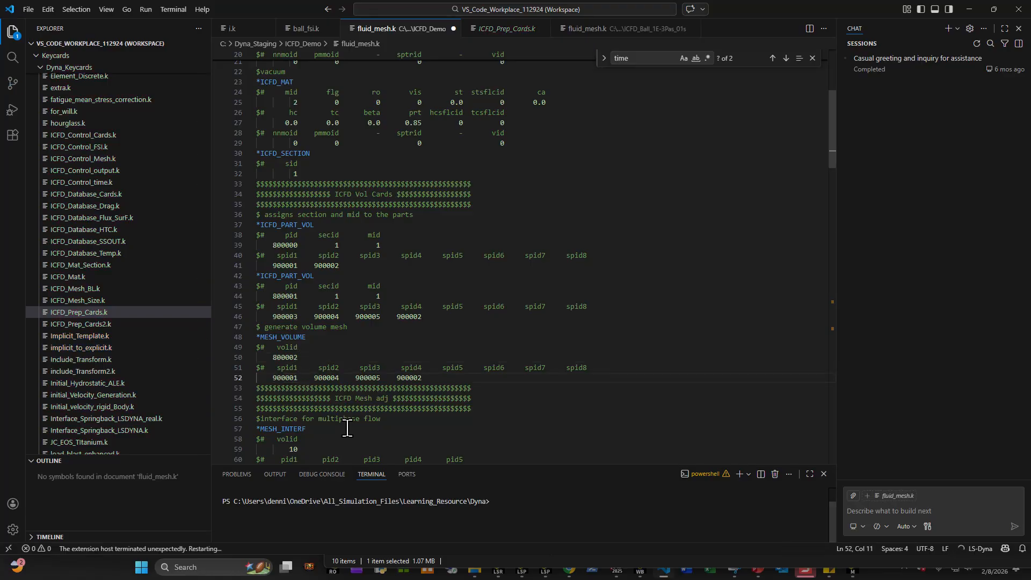
left_click(346, 378)
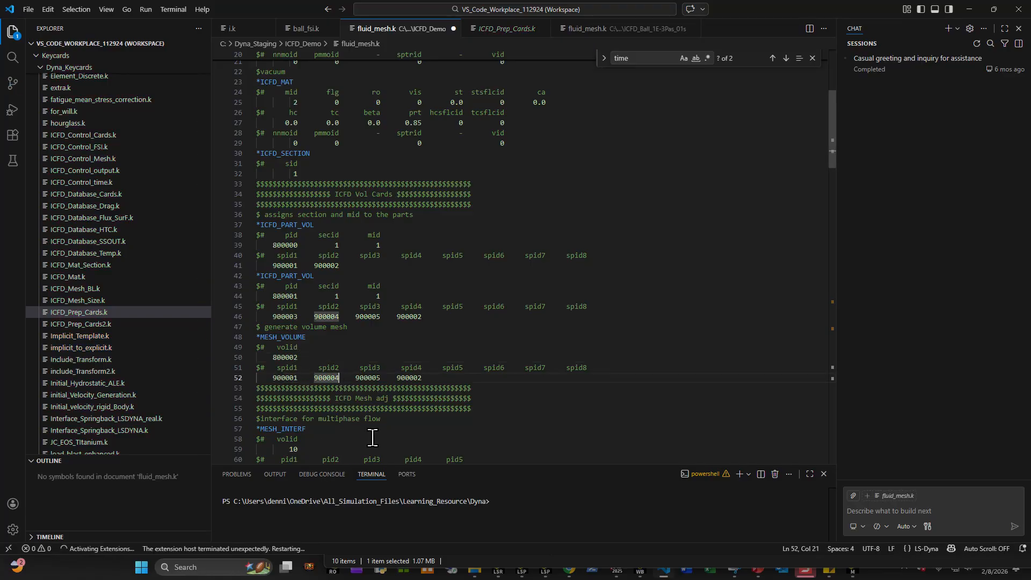
key("Left")
key("BackSpace")
type("3")
- Set spid3 to 900004 and spid4 to 900005 in the *MESH_VOLUME card
key("Right")
key("Right")
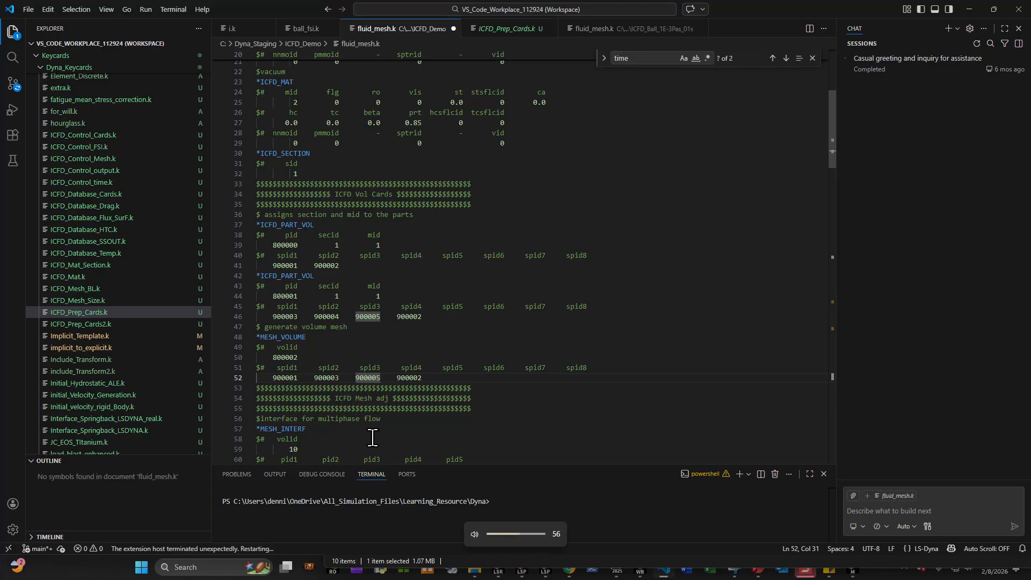
key("BackSpace")
type("4")
key("Right")
key("Right")
key("Right")
key("Right")
key("Right")
key("Right")
key("Right")
key("Right")
key("Right")
key("Right")
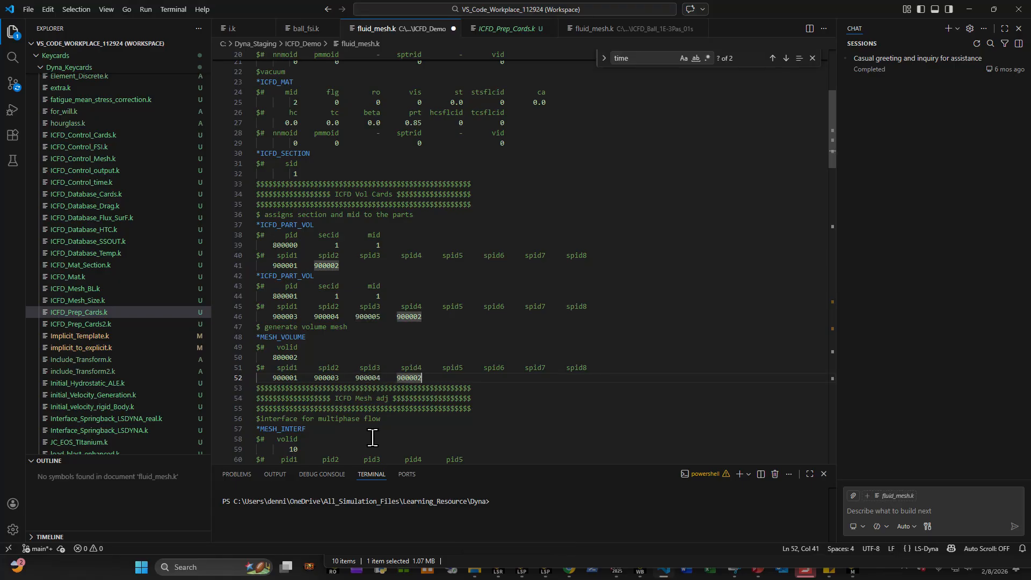
key("BackSpace")
type("5")
- Set the volid of the *MESH_INTERF card to 800002
scroll(371, 398, "down", 2)
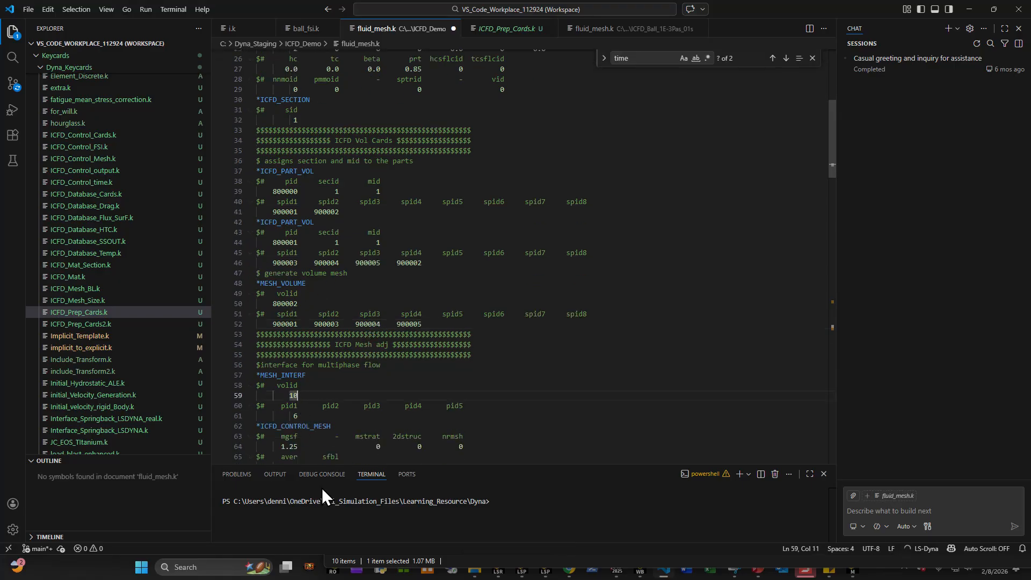
key("BackSpace")
key("BackSpace")
key("BackSpace")
key("BackSpace")
key("BackSpace")
key("BackSpace")
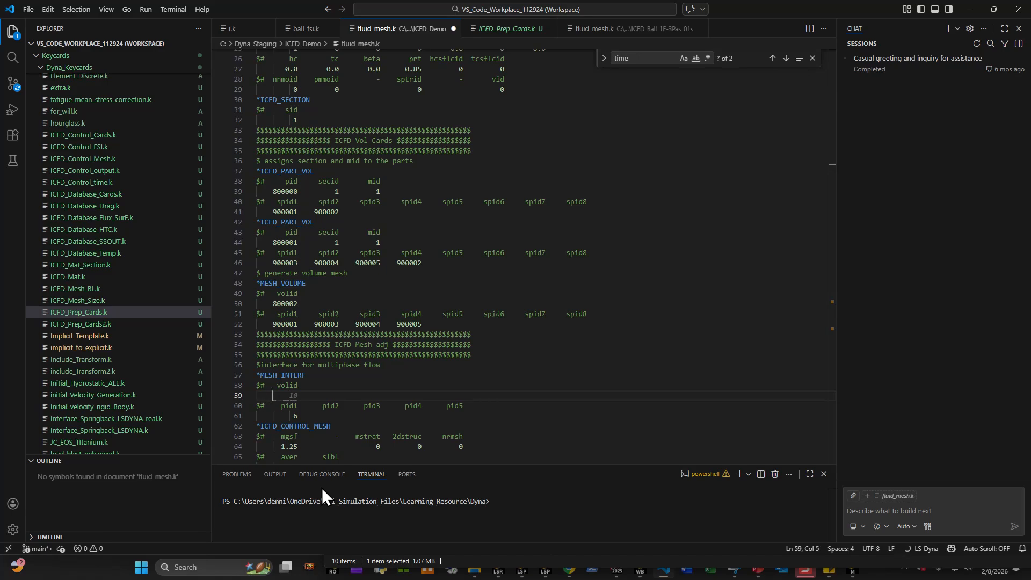
type("800002")
- Set pid1 of the *MESH_INTERF card to 900001 and save the keyword file
key("Down")
key("Down")
key("BackSpace")
key("BackSpace")
key("BackSpace")
key("BackSpace")
key("BackSpace")
key("BackSpace")
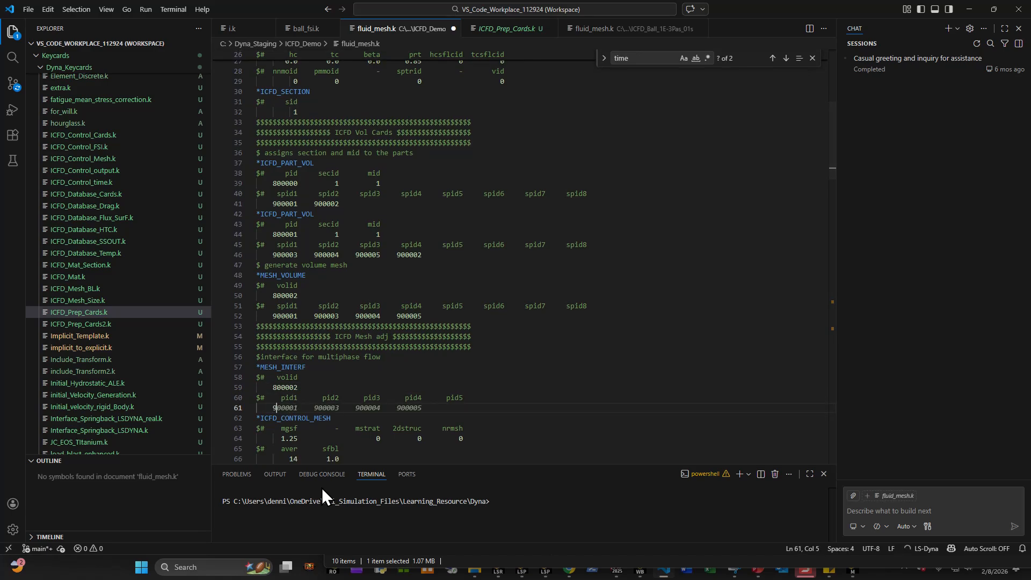
type("900001")
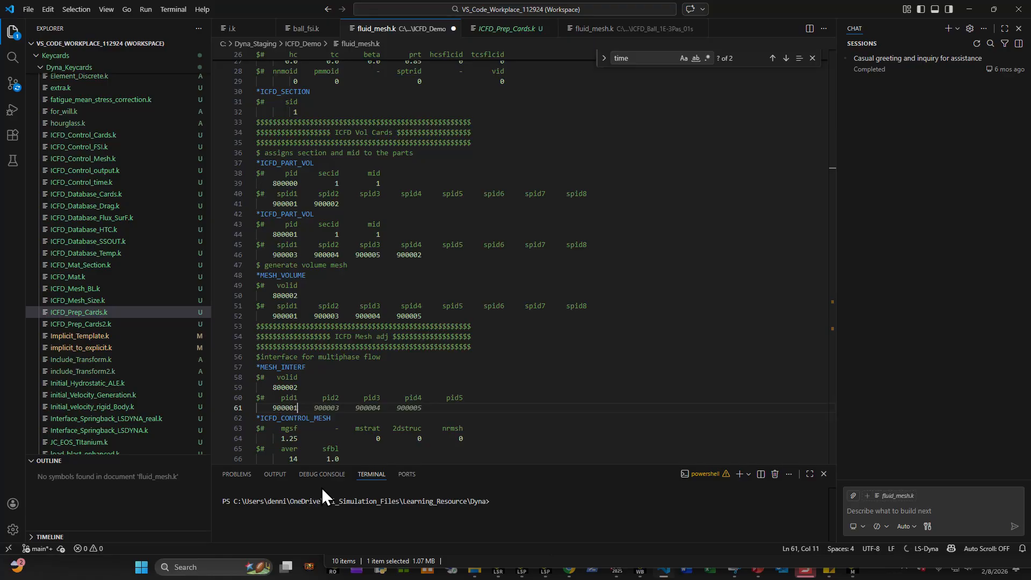
left_click(355, 387)
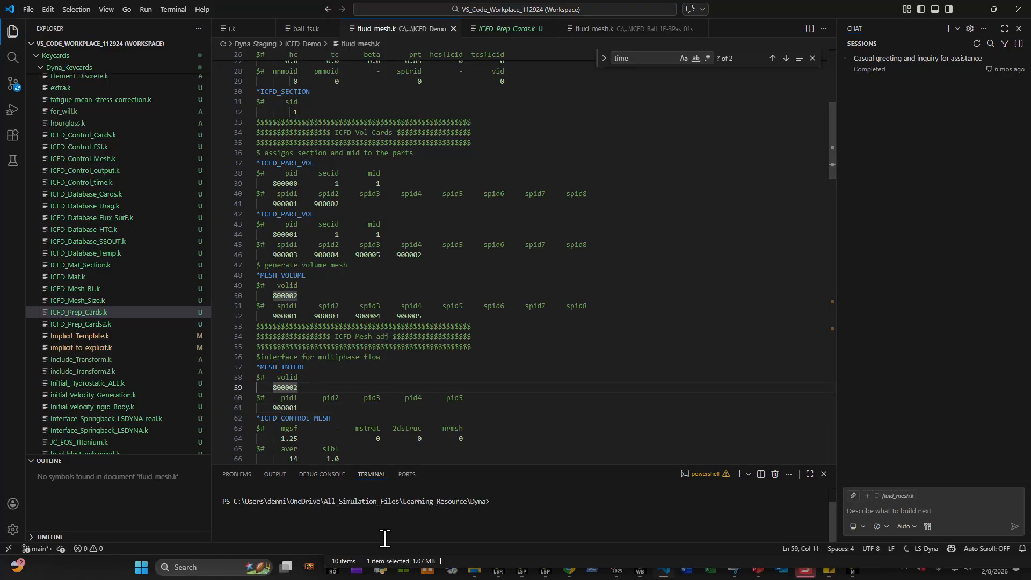
- Switch to the PowerPoint deck and review workflow slides 5 to 9 on the fluid volumes, domain walls and interface
left_click(757, 571)
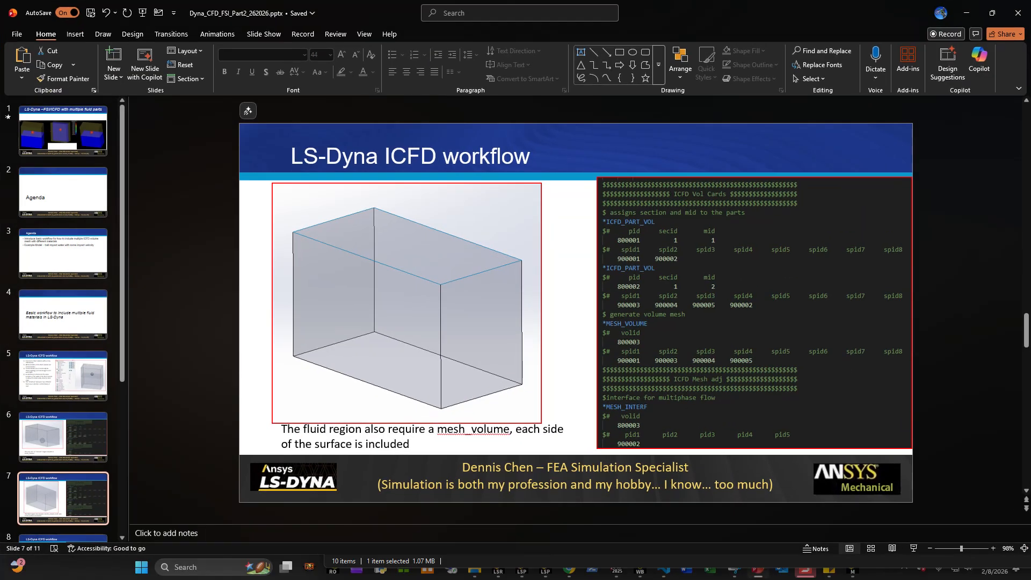
left_click(66, 379)
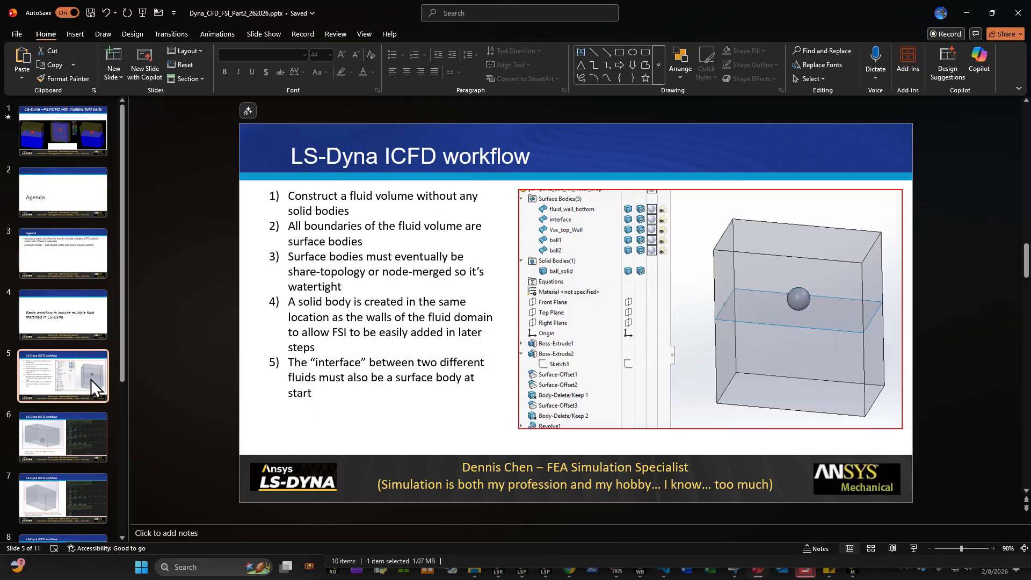
left_click(51, 441)
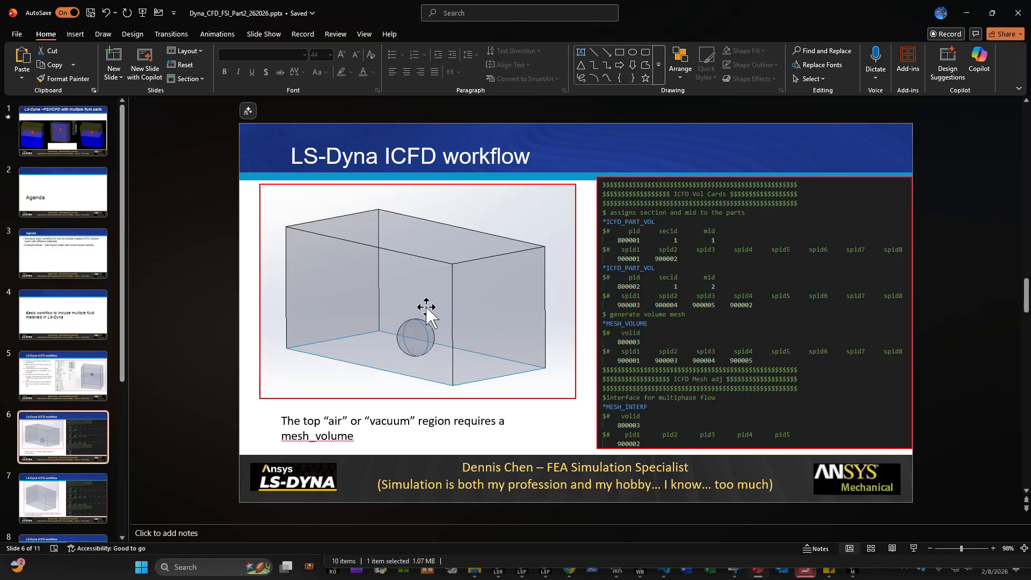
left_click(39, 384)
left_click(63, 445)
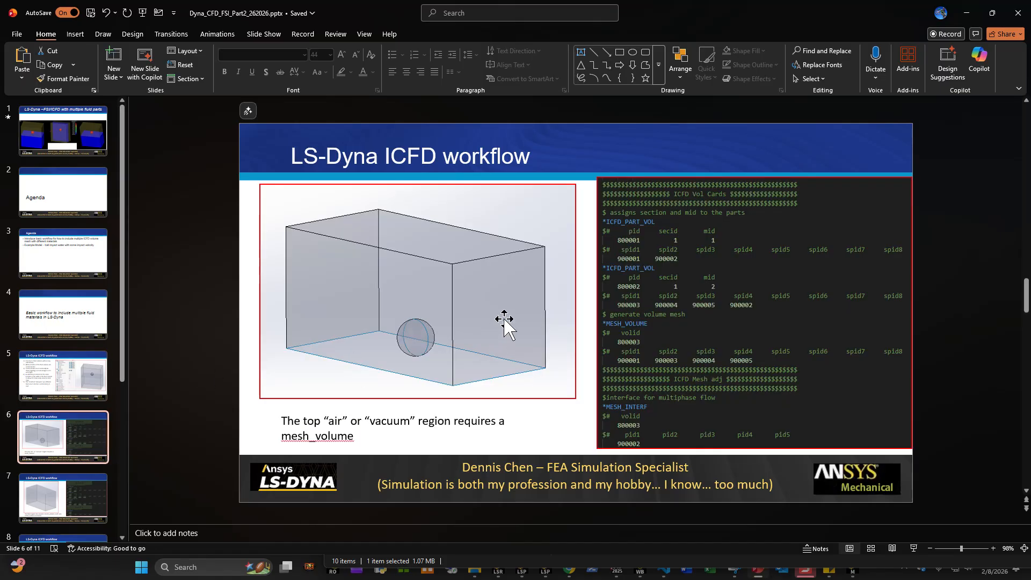
left_click(102, 492)
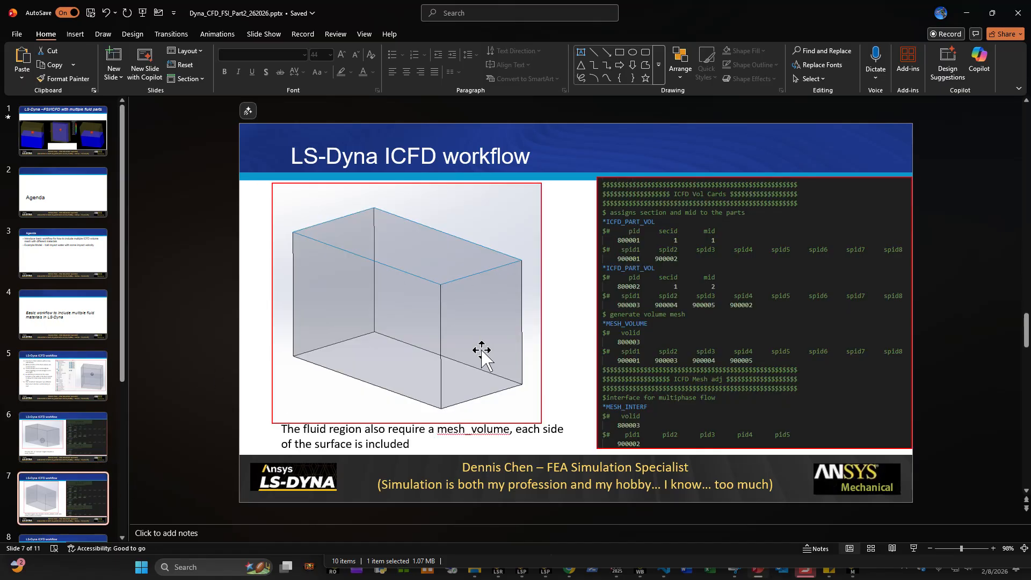
scroll(79, 452, "down", 1)
left_click(70, 505)
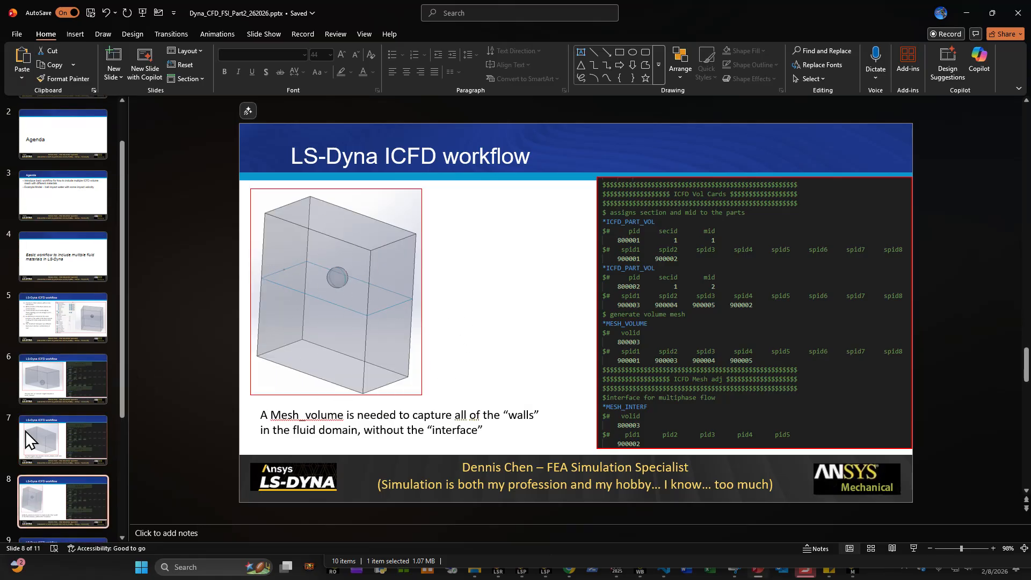
scroll(24, 431, "down", 3)
left_click(77, 489)
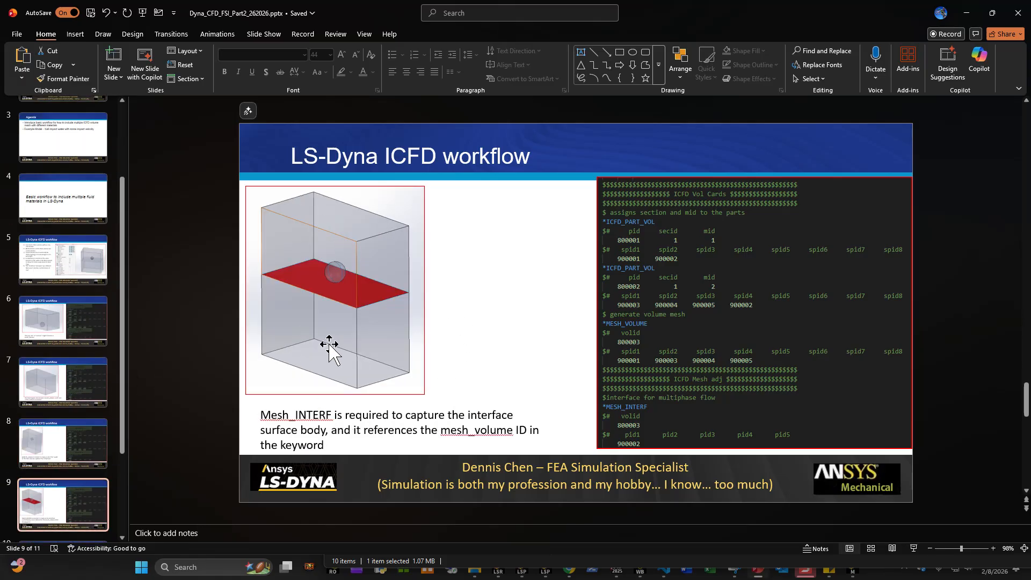
left_click(965, 13)
- Back in the keyword file, check the IDs in the part volume, mesh volume and interface cards and the *ICFD_CONTROL_MESH settings
scroll(369, 308, "down", 2)
scroll(369, 308, "up", 2)
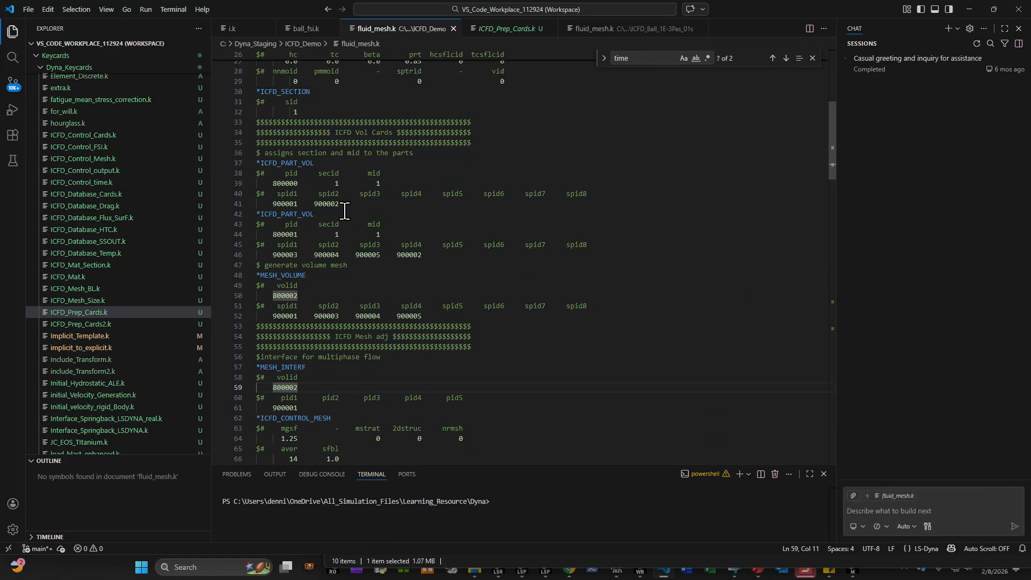
left_click(343, 182)
left_click(357, 234)
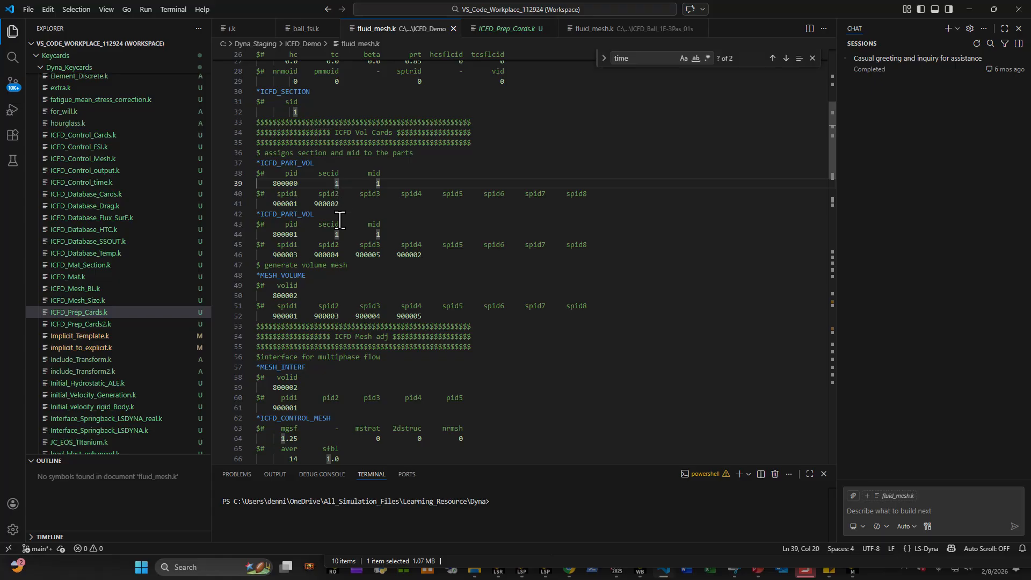
left_click(329, 294)
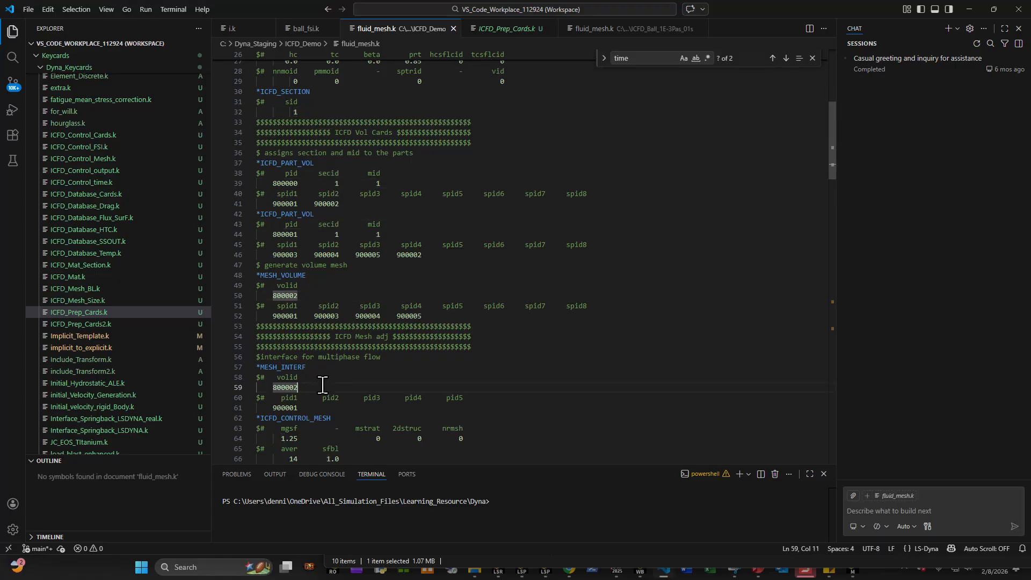
left_click(304, 294)
left_click(310, 398)
scroll(408, 384, "down", 3)
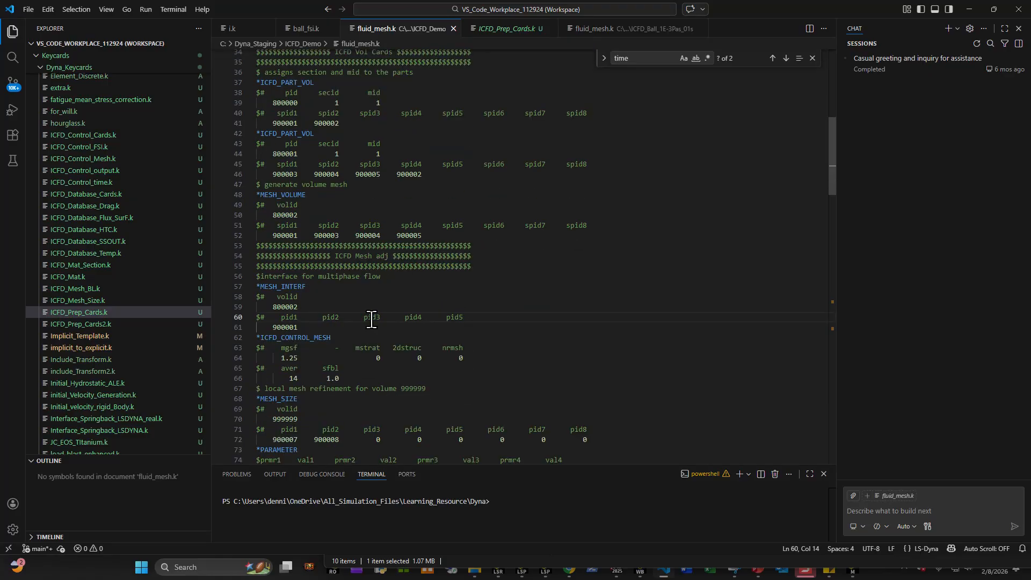
left_click(342, 297)
left_click_drag(373, 379, 247, 339)
left_click(370, 369)
- Comment out the entire *MESH_SIZE card used for local refinement of volume 999999
scroll(377, 338, "down", 2)
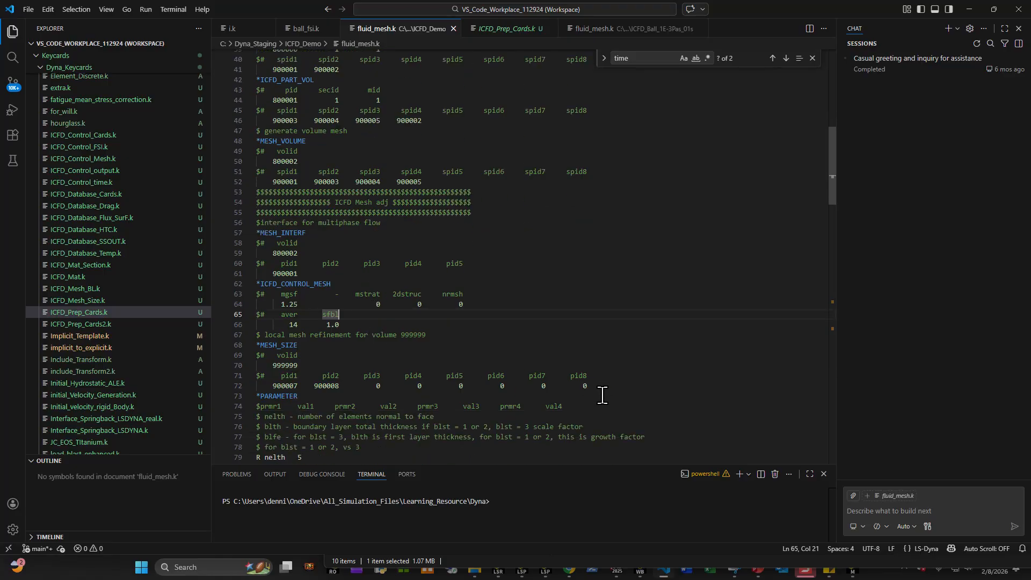
left_click_drag(601, 391, 218, 344)
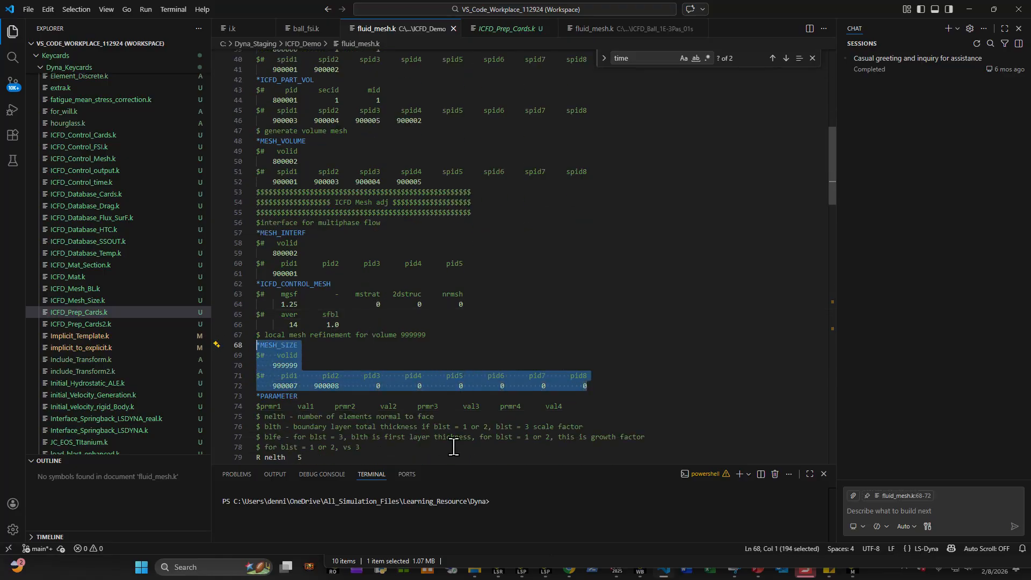
key("ctrl+slash")
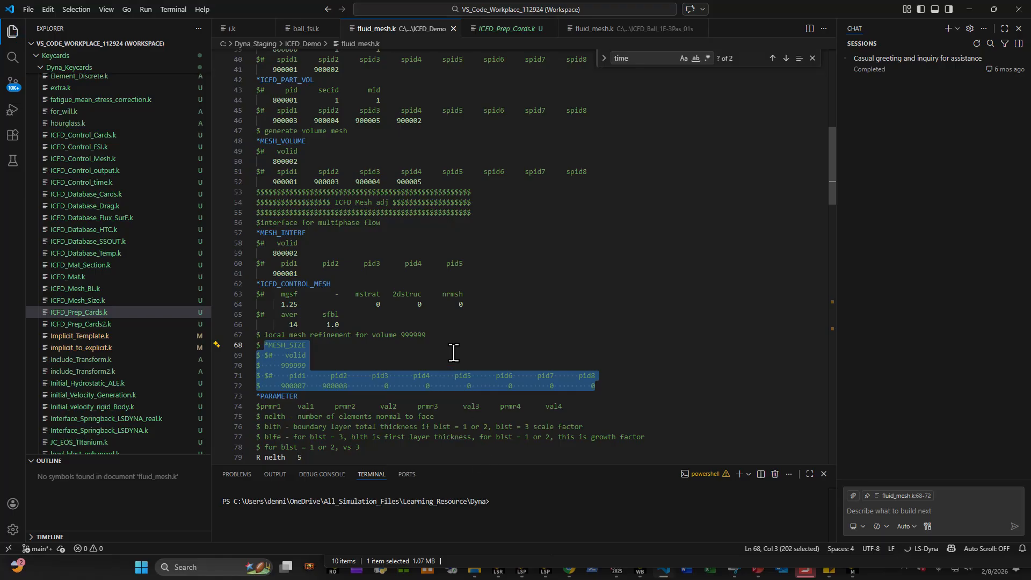
- Set the pid of the *MESH_BL boundary layer card to 900003
scroll(454, 353, "down", 4)
scroll(438, 362, "down", 3)
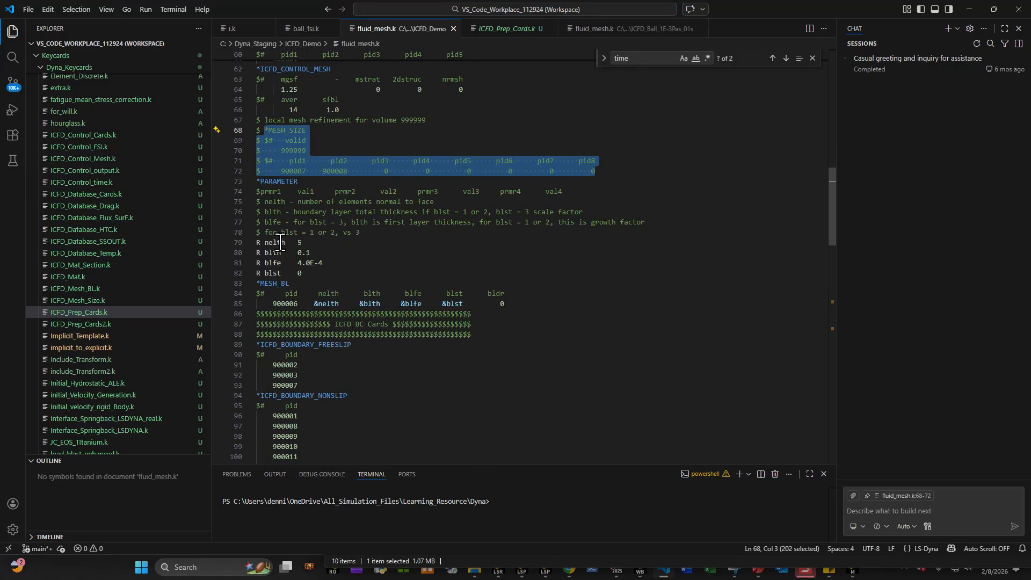
left_click(300, 305)
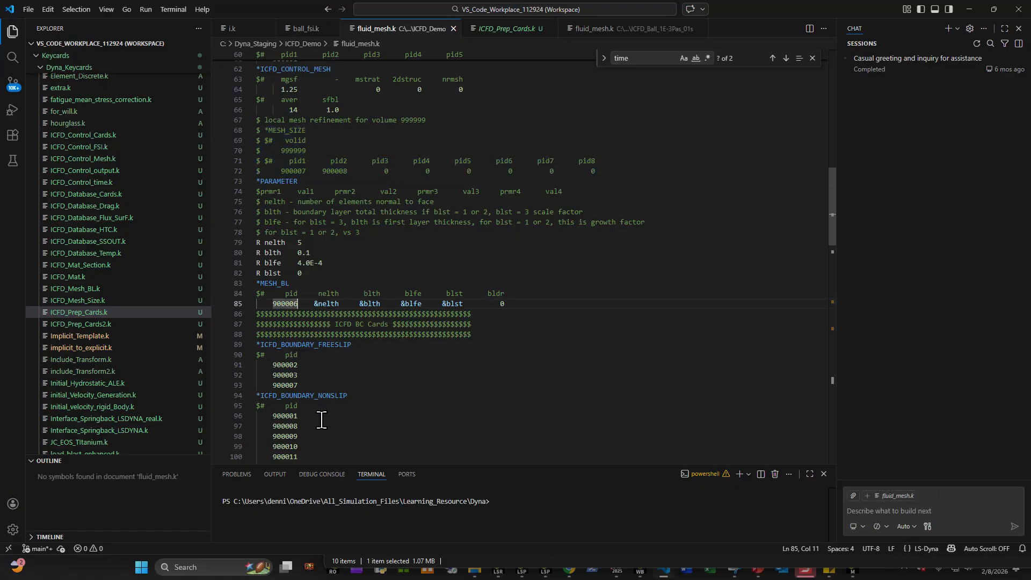
key("BackSpace")
type("3")
- Duplicate the *MESH_BL card directly below the existing one, set the copy's pid to 900004, and save the file
left_click_drag(523, 304, 265, 291)
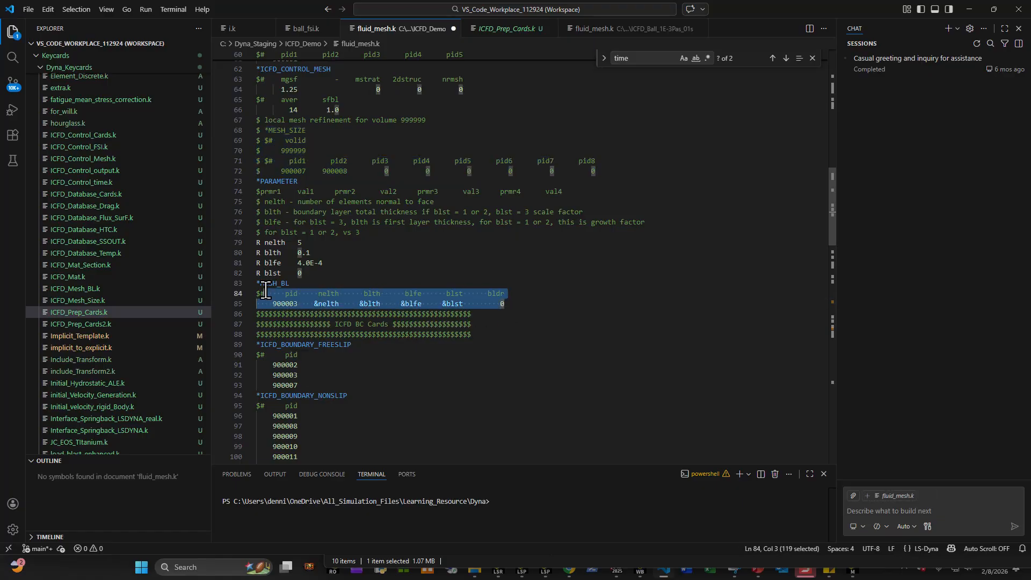
left_click(580, 311)
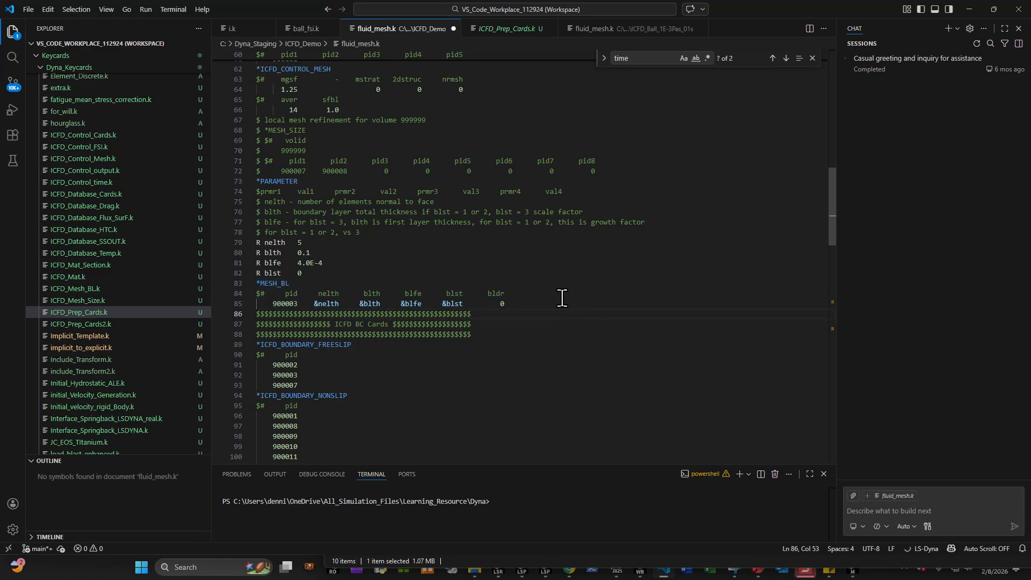
key("Up")
key("End")
key("Return")
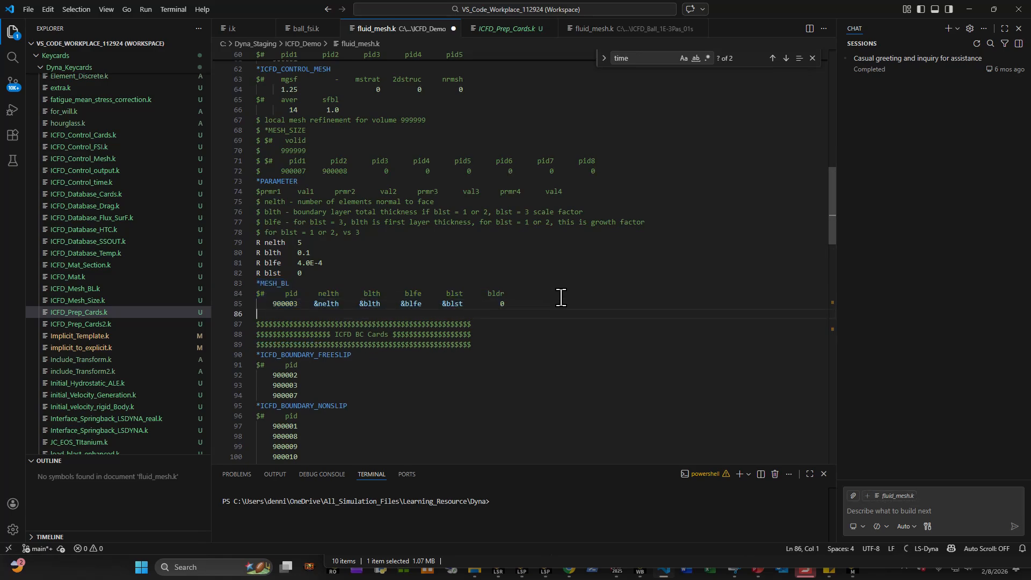
type("*MESH_BL $#     pid     nelth      blth      blfe      blst      bldr     900003    &nelth     &blth     &blfe     &blst         0")
left_click(302, 334)
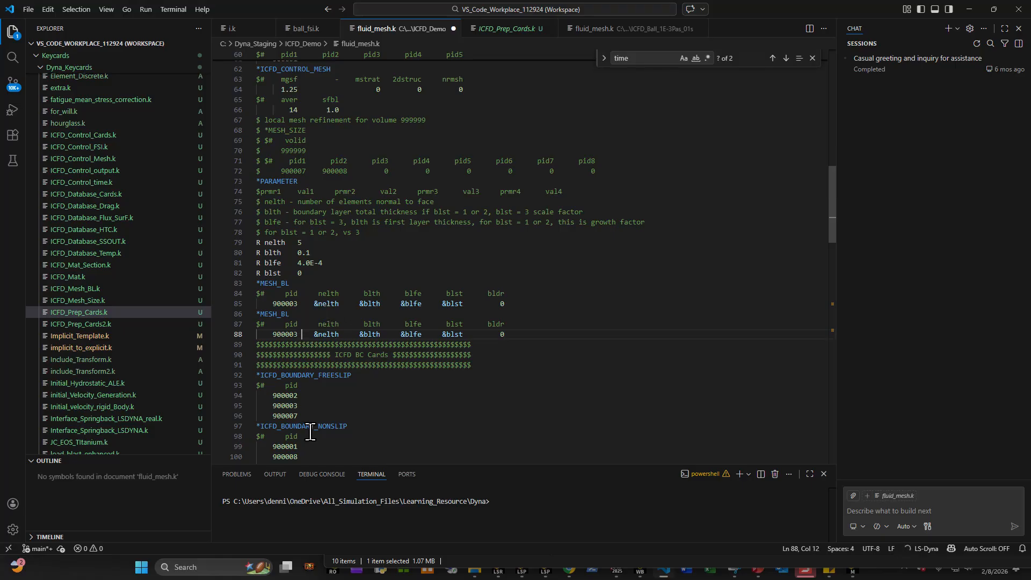
key("Left")
key("BackSpace")
type("4")
key("ctrl+s")
- Set the boundary layer parameters to nelth 10, blth 1.0, blfe 0.1 and blst 3, and save the file
left_click(305, 274)
key("BackSpace")
double_click(371, 253)
key("Escape")
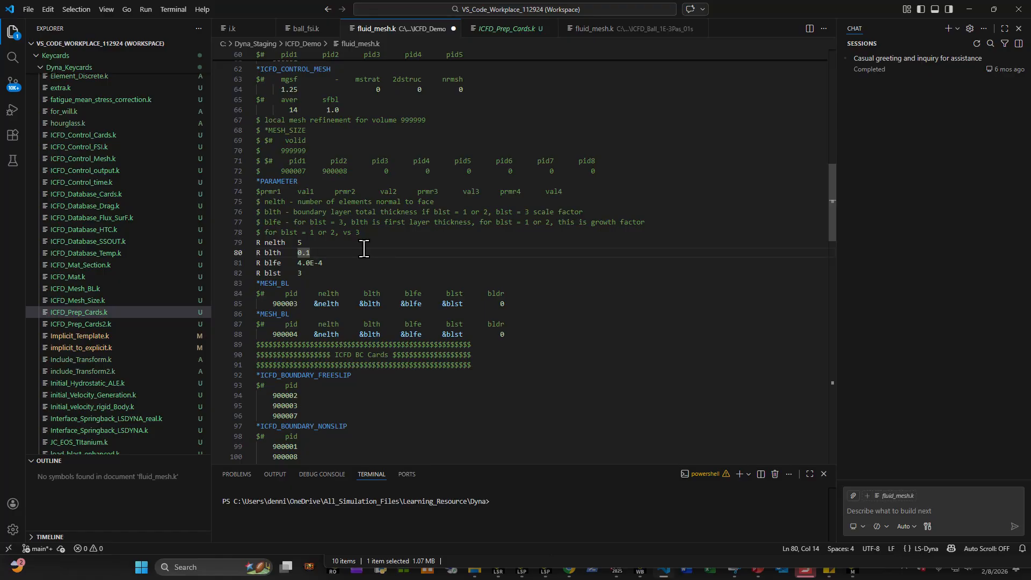
left_click(337, 267)
key("Up")
key("BackSpace")
left_click(318, 273)
key("ctrl+s")
key("Up")
key("Up")
key("Down")
key("Down")
left_click(339, 284)
left_click(320, 275)
scroll(343, 307, "down", 2)
scroll(339, 315, "up", 2)
scroll(330, 295, "down", 3)
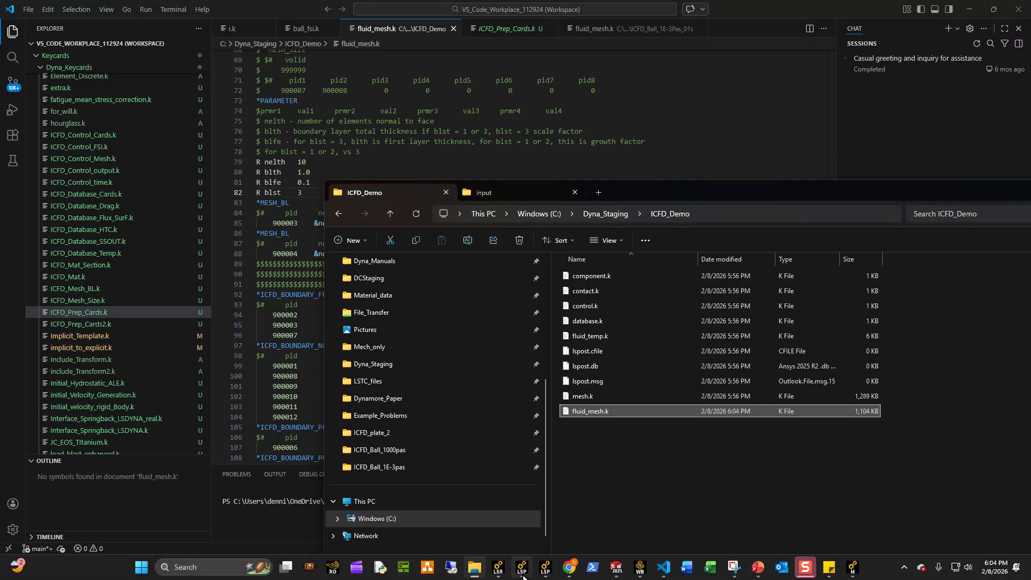
- Switch to LS-PrePost and toggle the visibility of shell parts 900001, 900003, 900004 and 900005 to identify the surfaces for the boundary conditions
left_click(544, 569)
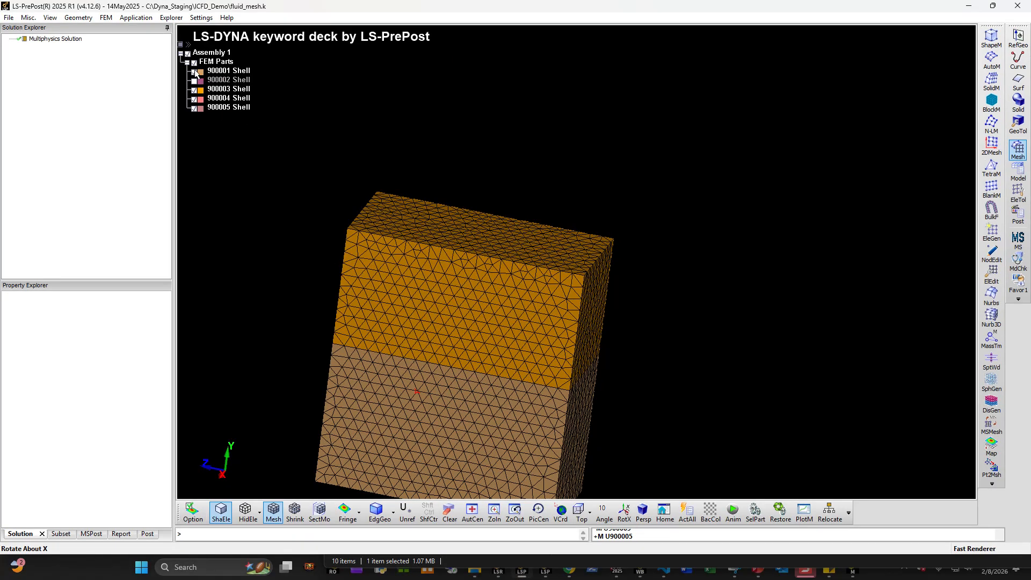
left_click(195, 100)
left_click(195, 109)
left_click(195, 99)
left_click(195, 109)
left_click(194, 90)
left_click(195, 72)
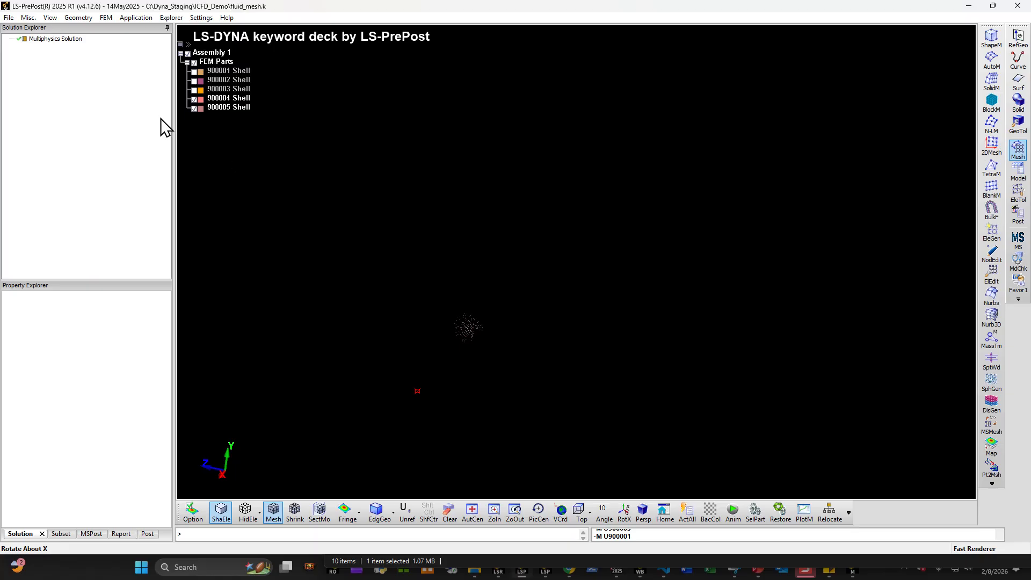
left_click(194, 99)
left_click(195, 109)
left_click(195, 90)
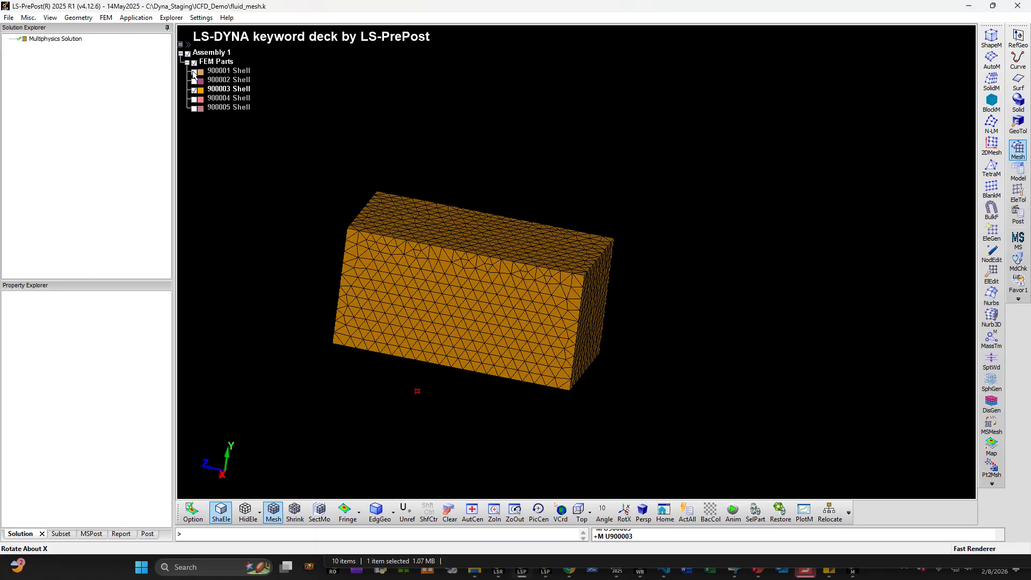
left_click(195, 72)
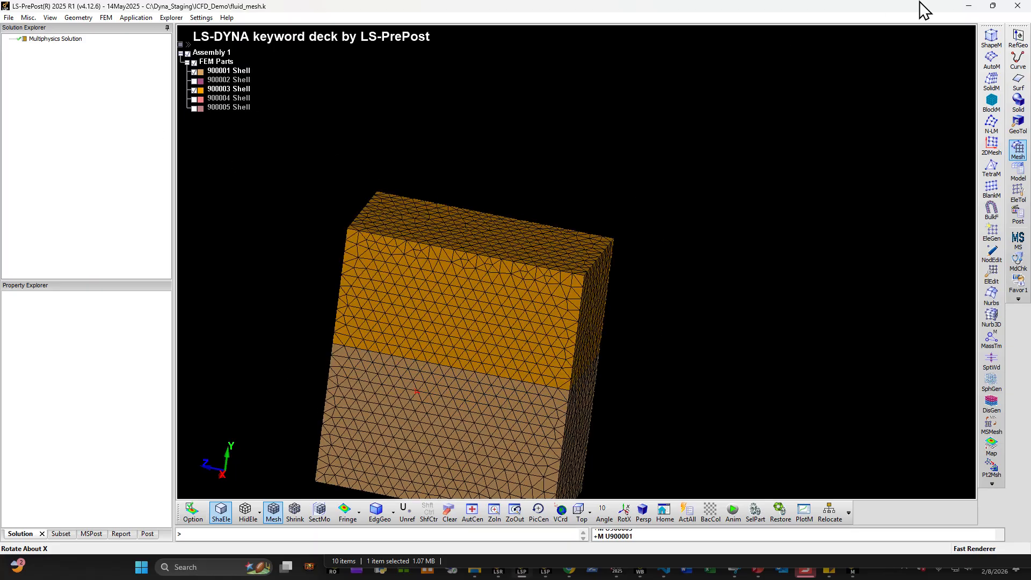
left_click(973, 9)
- In the keyword file, reduce the *ICFD_BOUNDARY_FREESLIP card to pids 900001 and 900003, removing its third entry
left_click(290, 263)
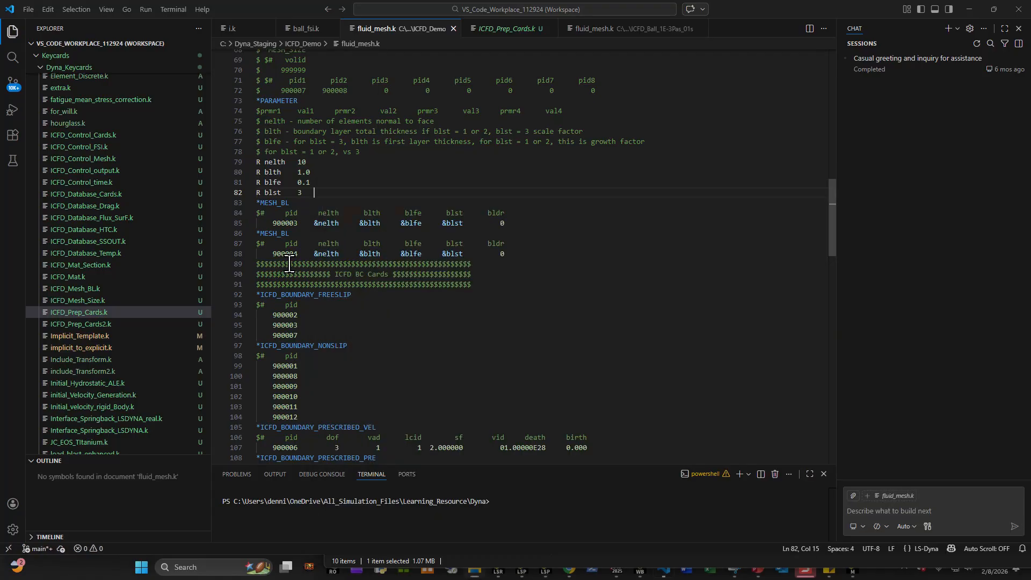
left_click(309, 317)
key("BackSpace")
type("1")
key("Down")
key("Down")
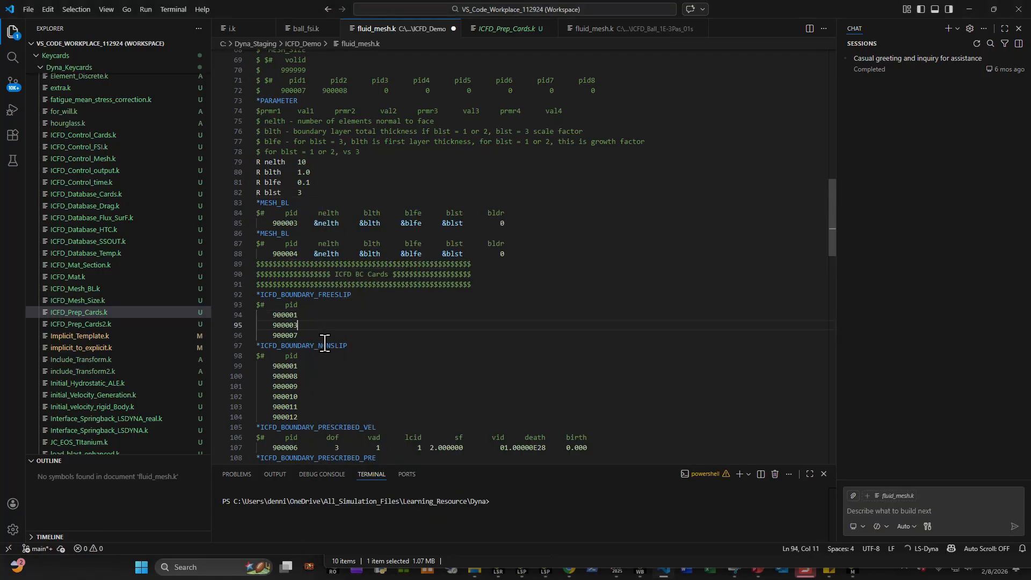
key("BackSpace")
key("BackSpace")
key("BackSpace")
key("BackSpace")
key("BackSpace")
key("BackSpace")
key("BackSpace")
key("BackSpace")
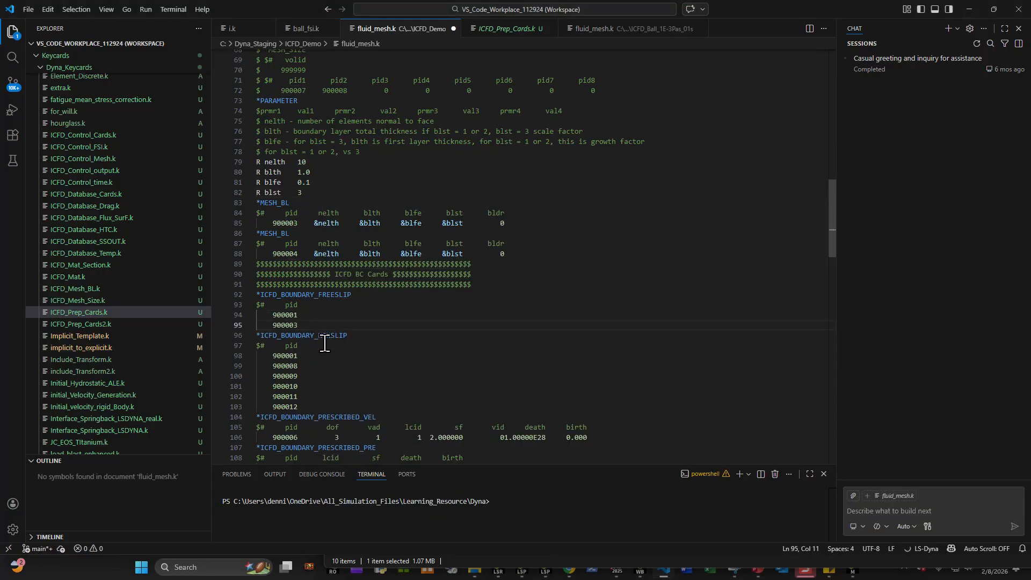
- Set the *ICFD_BOUNDARY_NONSLIP pids to 900004 and 900005, delete the card's four remaining pid rows, and save the file
key("Down")
key("Down")
key("Down")
key("BackSpace")
type("4")
key("Down")
key("Down")
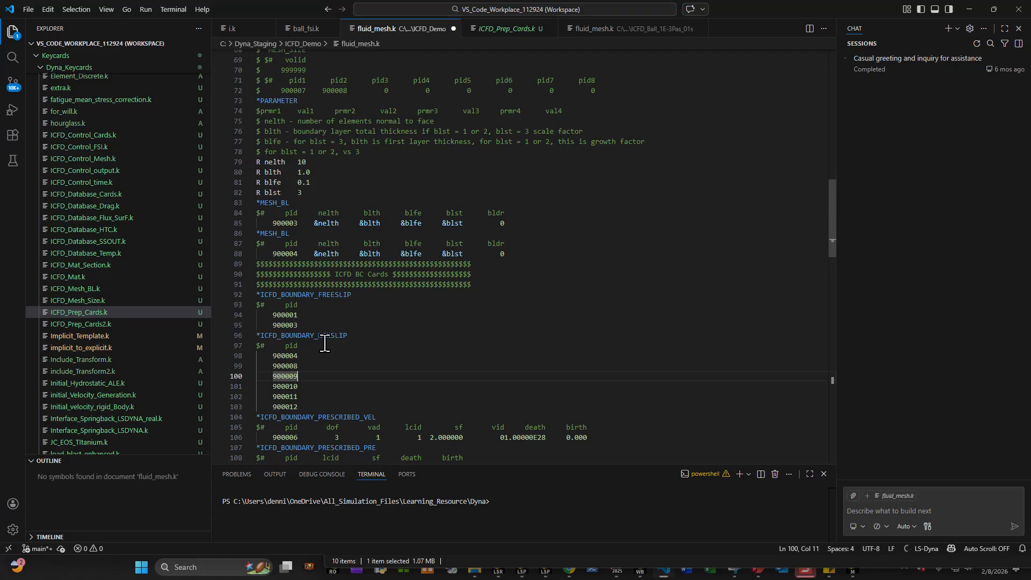
key("Up")
key("BackSpace")
type("5")
key("Down")
key("Down")
key("Down")
key("Down")
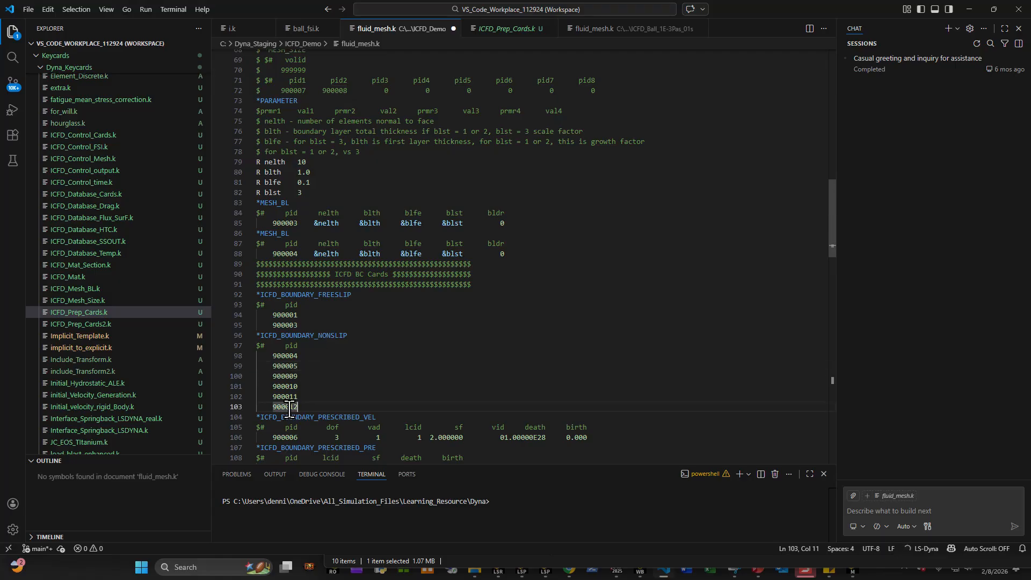
left_click_drag(288, 409, 207, 376)
key("BackSpace")
key("BackSpace")
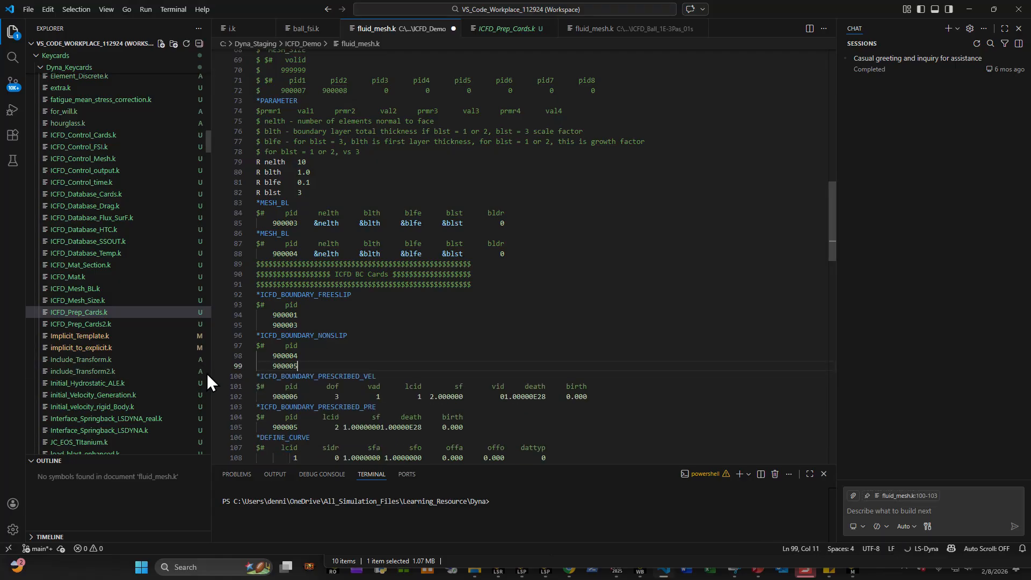
key("ctrl+s")
- Review the mesh and boundary cards, and set pid1 of the *MESH_INTERF card to 900002
scroll(344, 353, "up", 5)
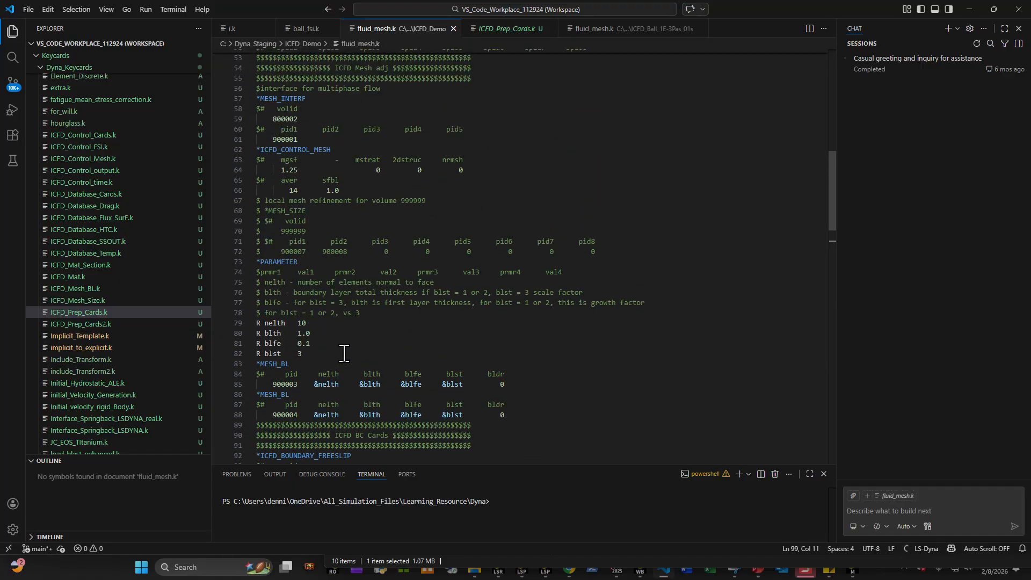
scroll(344, 353, "down", 3)
scroll(345, 356, "up", 2)
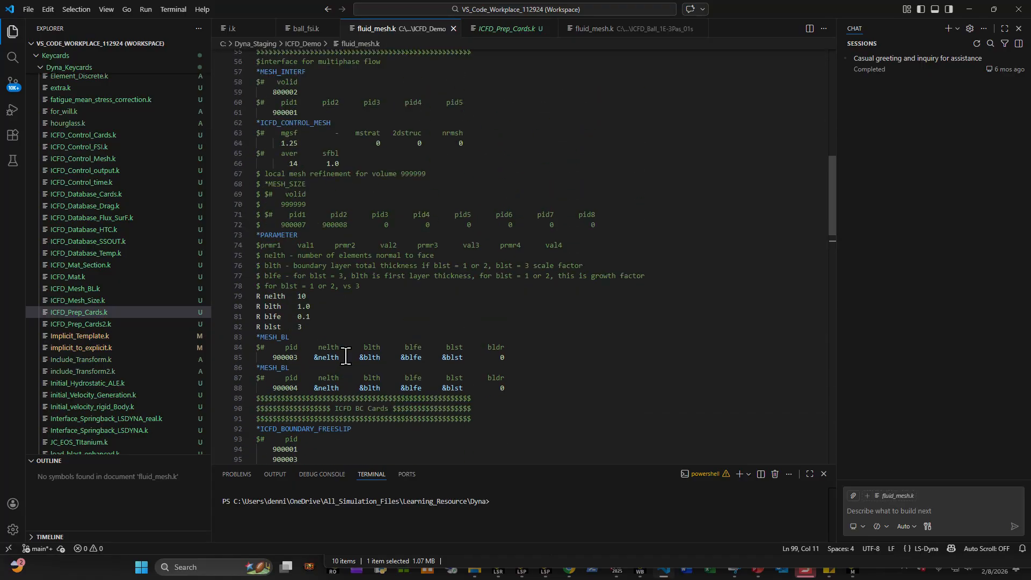
scroll(345, 357, "down", 2)
scroll(345, 357, "up", 4)
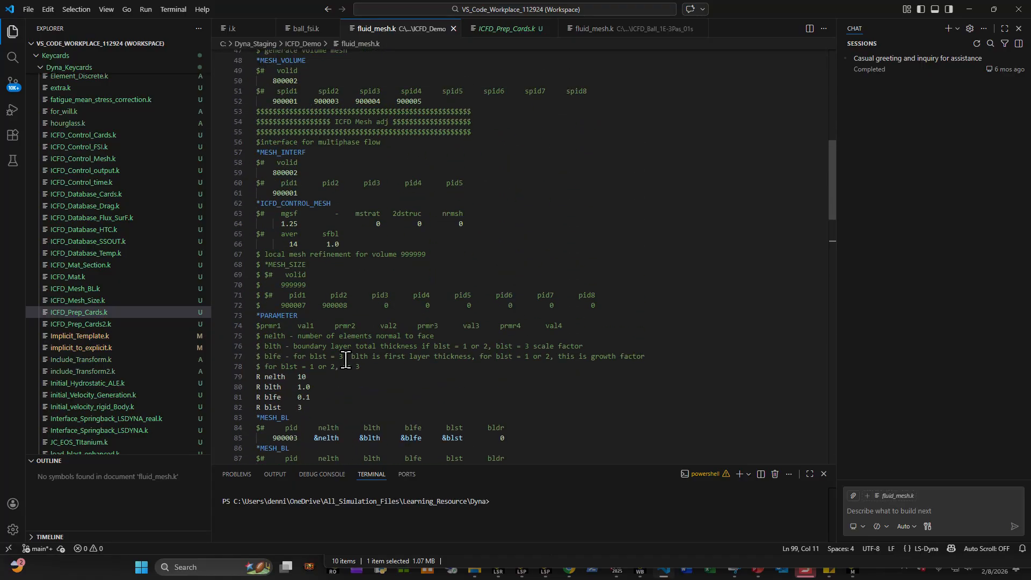
scroll(305, 214, "down", 5)
scroll(309, 198, "up", 5)
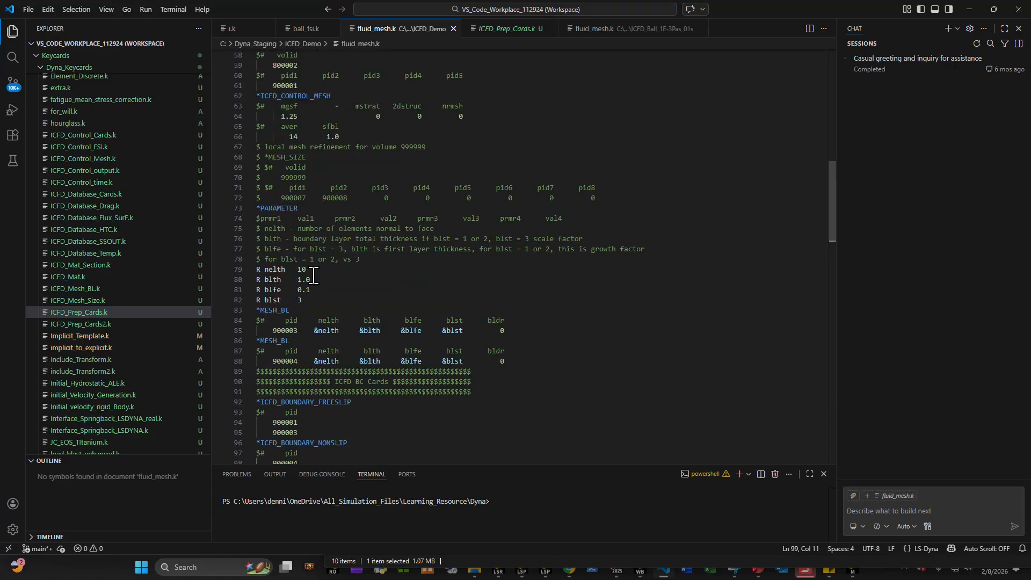
left_click(310, 191)
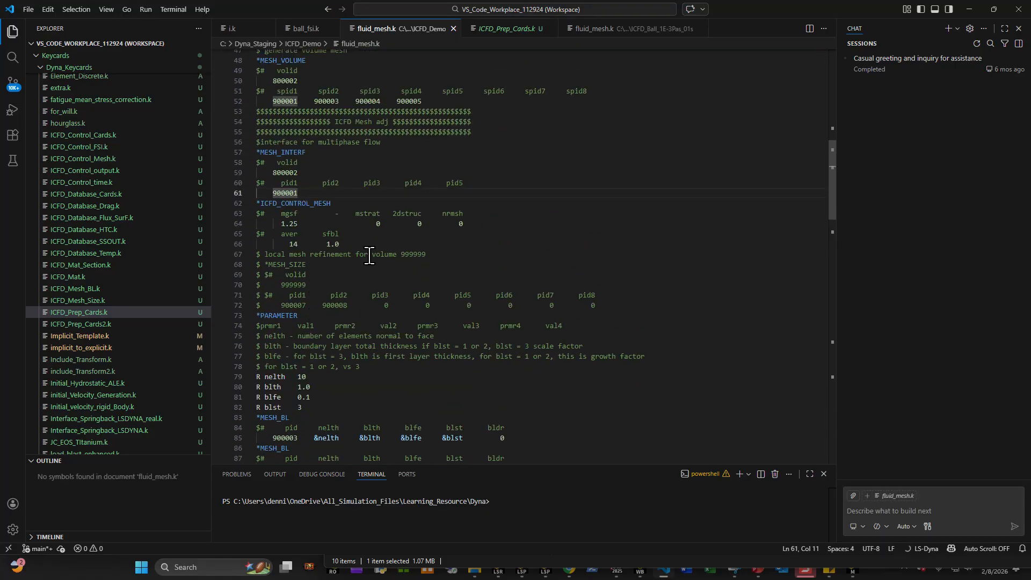
key("BackSpace")
scroll(369, 256, "up", 6)
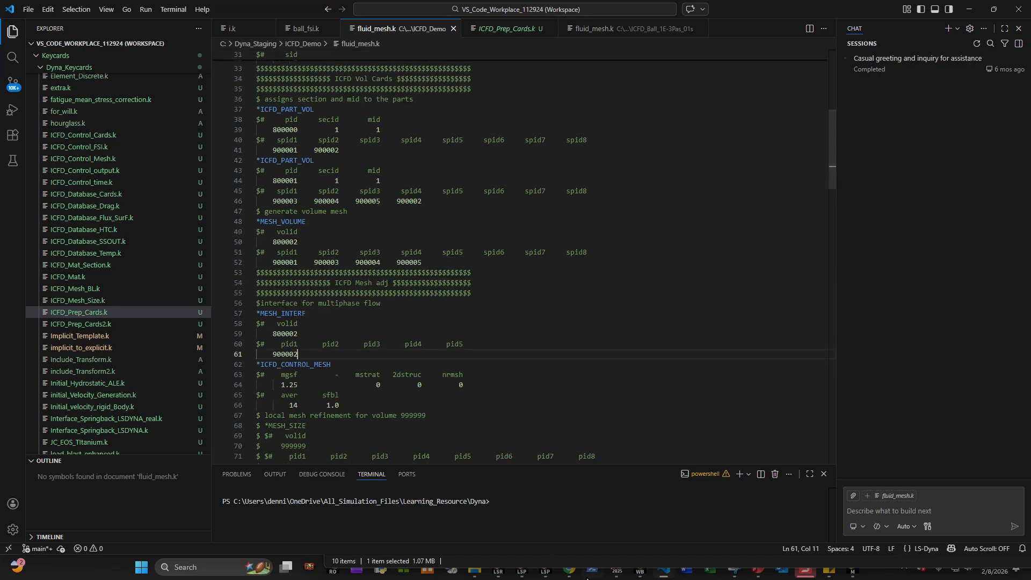
- Toggle part 900001 in LS-PrePost, then return to the keyword file and check the surface IDs in the *ICFD_PART_VOL cards
mouse_move(547, 576)
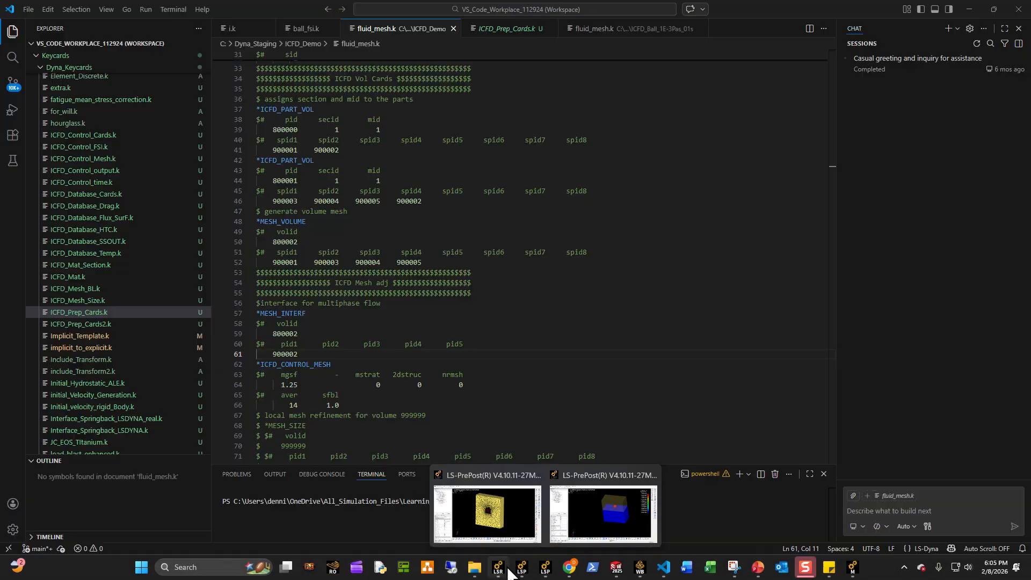
left_click(508, 572)
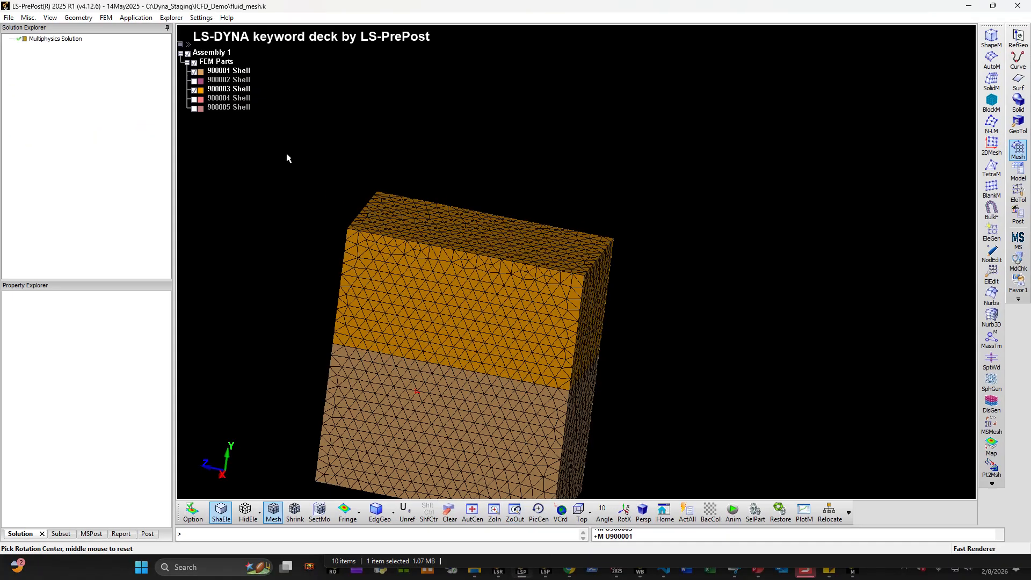
left_click(193, 72)
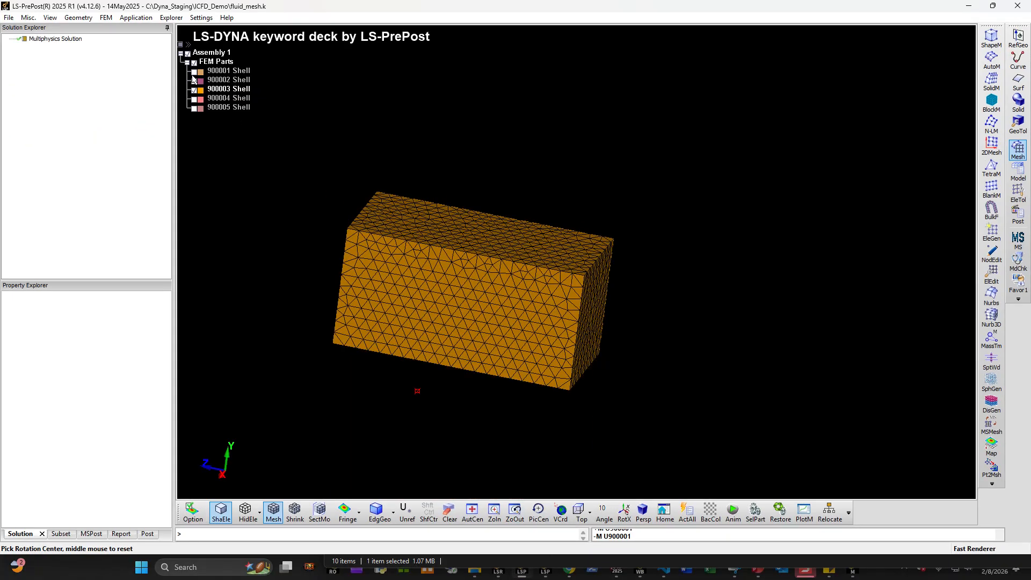
left_click(193, 72)
left_click(973, 6)
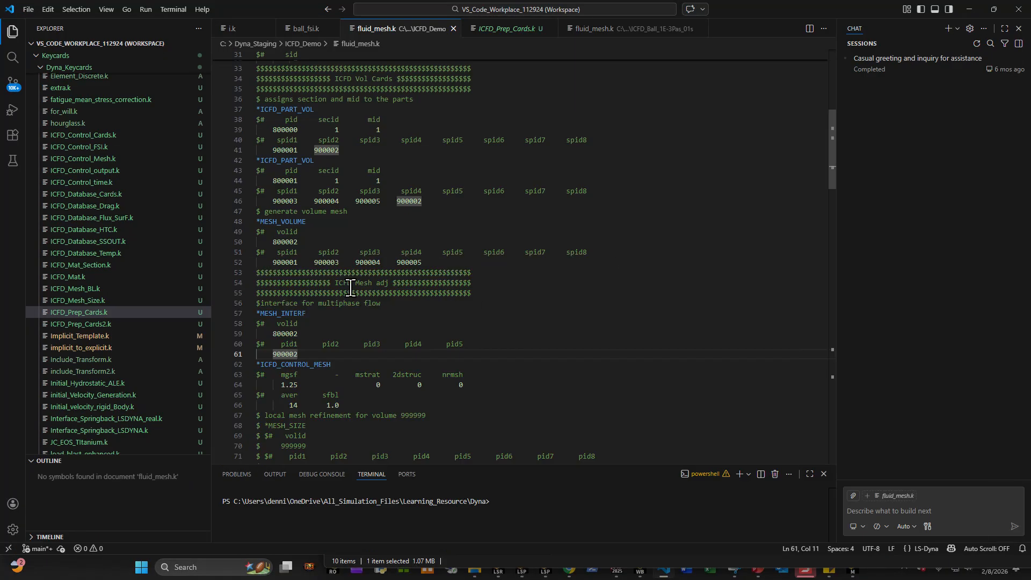
left_click(344, 139)
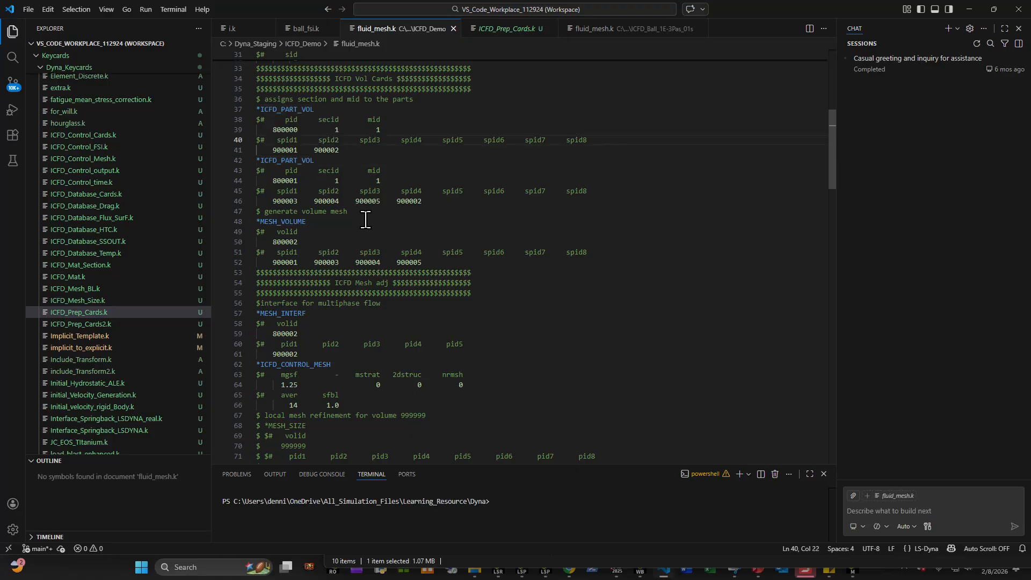
left_click(368, 200)
- Comment out the *ICFD_BOUNDARY_PRESCRIBED_VEL and *ICFD_BOUNDARY_PRESCRIBED_PRE cards
scroll(367, 287, "down", 15)
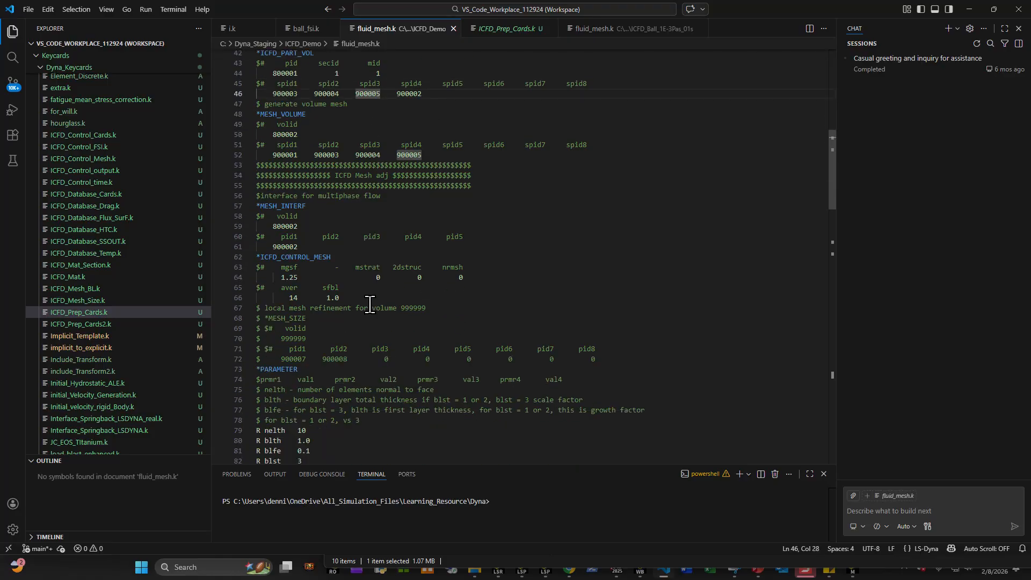
scroll(370, 327, "down", 4)
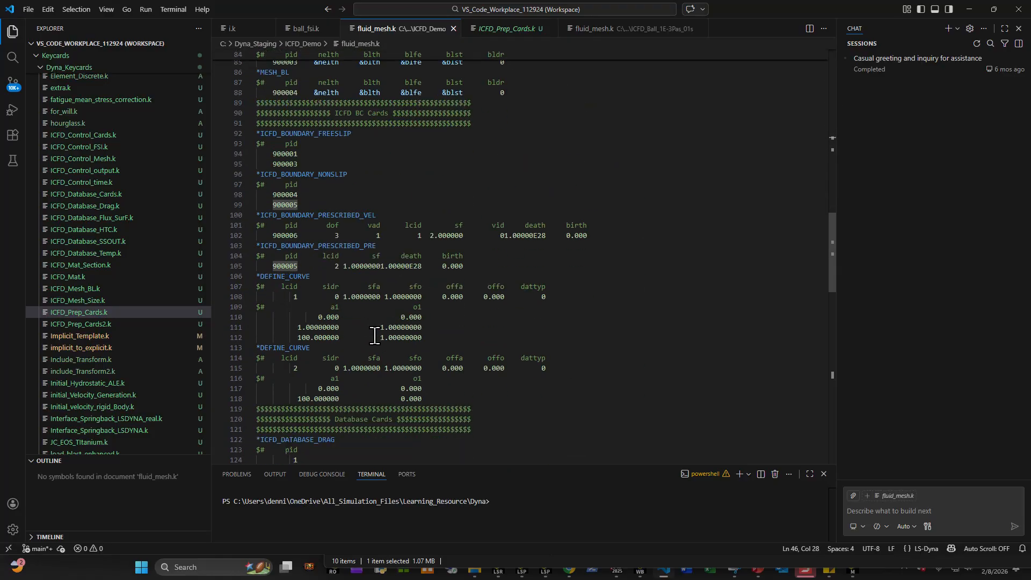
left_click_drag(486, 203, 234, 166)
key("ctrl+slash")
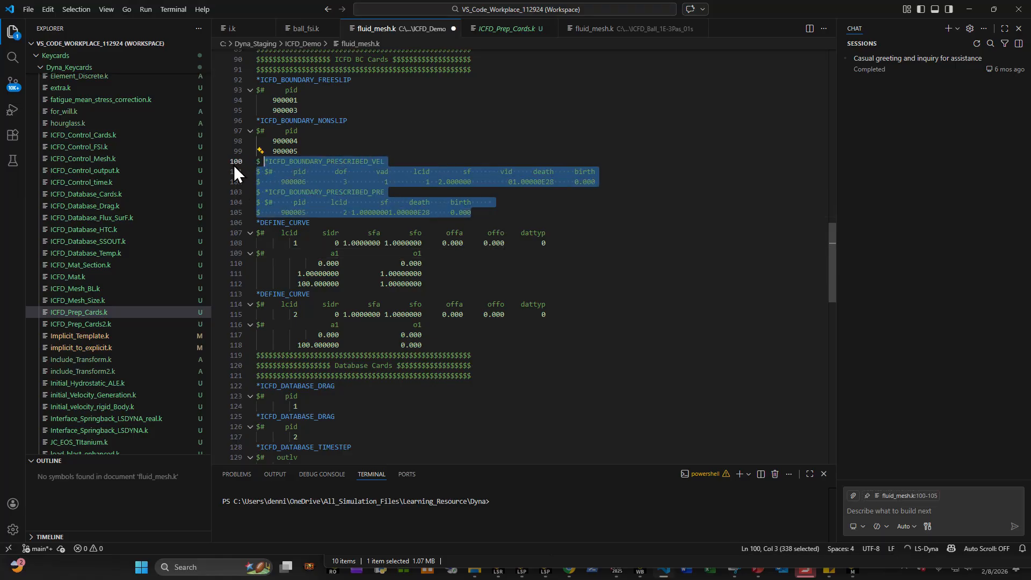
left_click(455, 315)
scroll(452, 275, "down", 1)
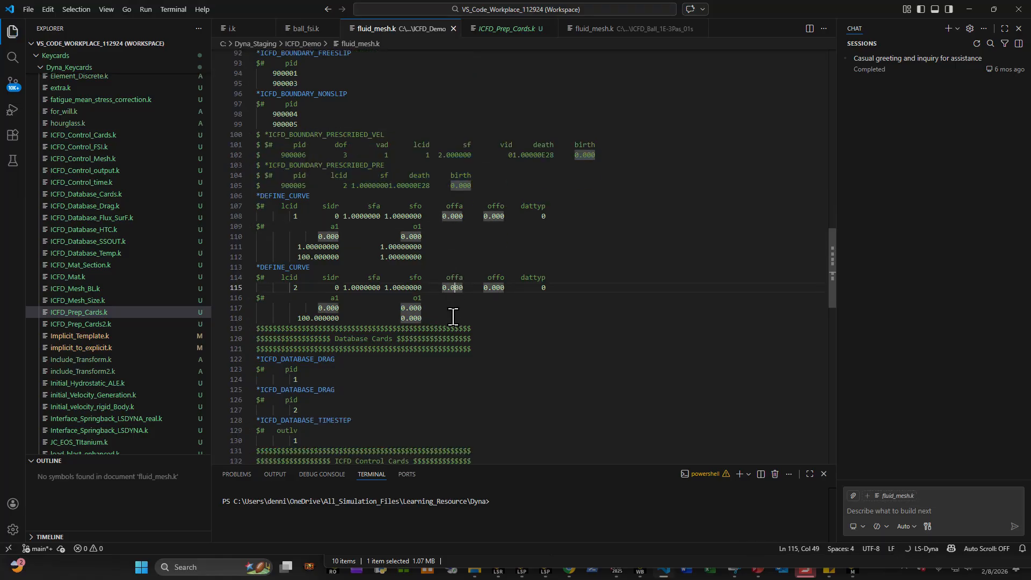
- Comment out both *DEFINE_CURVE cards in the boundary condition section
left_click_drag(451, 316, 201, 200)
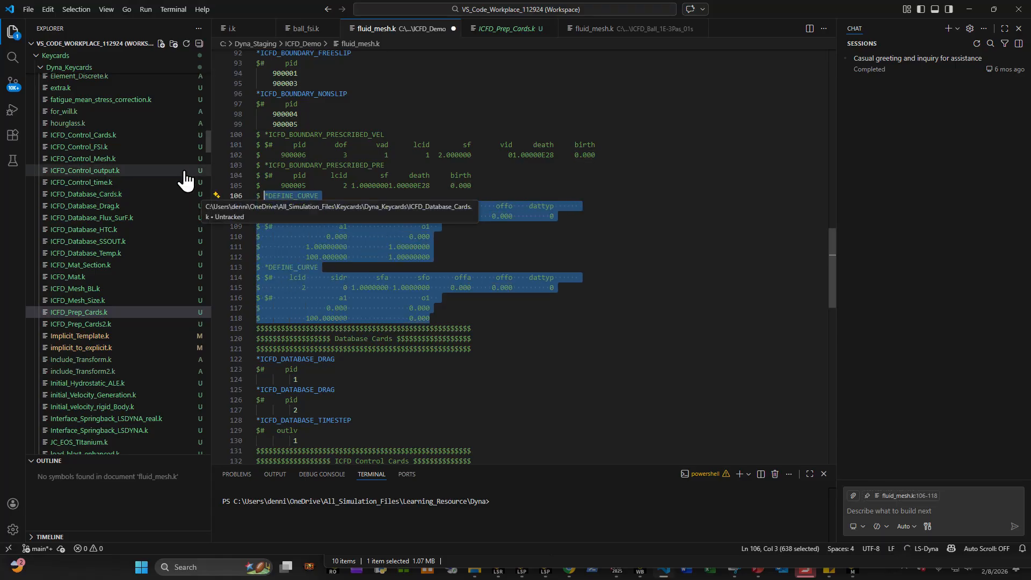
key("ctrl+slash")
scroll(327, 430, "down", 3)
- Set the pids of the two *ICFD_DATABASE_DRAG cards to 900003 and 900004, and save the file
left_click(313, 298)
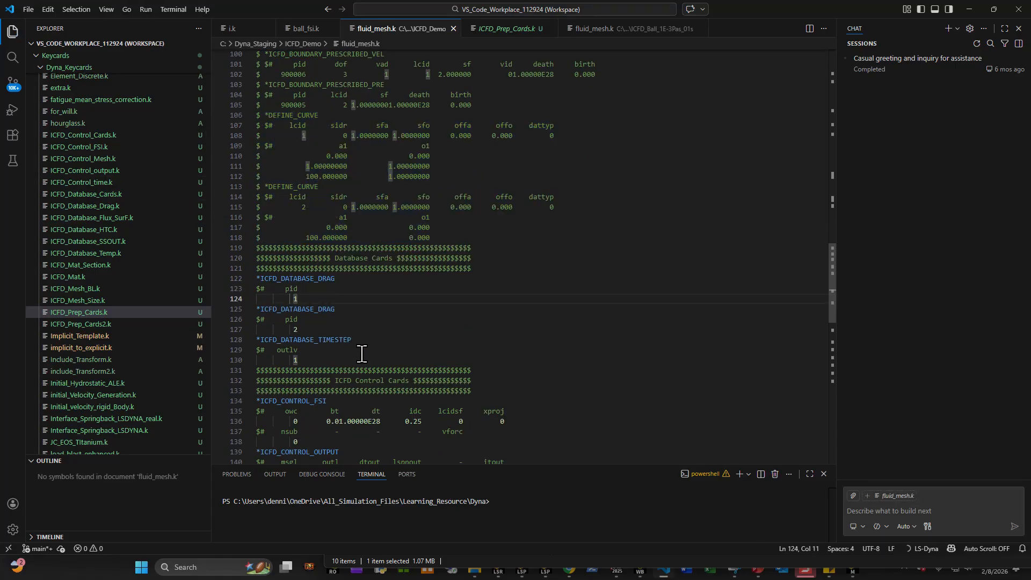
key("BackSpace")
key("BackSpace")
key("BackSpace")
type("900003")
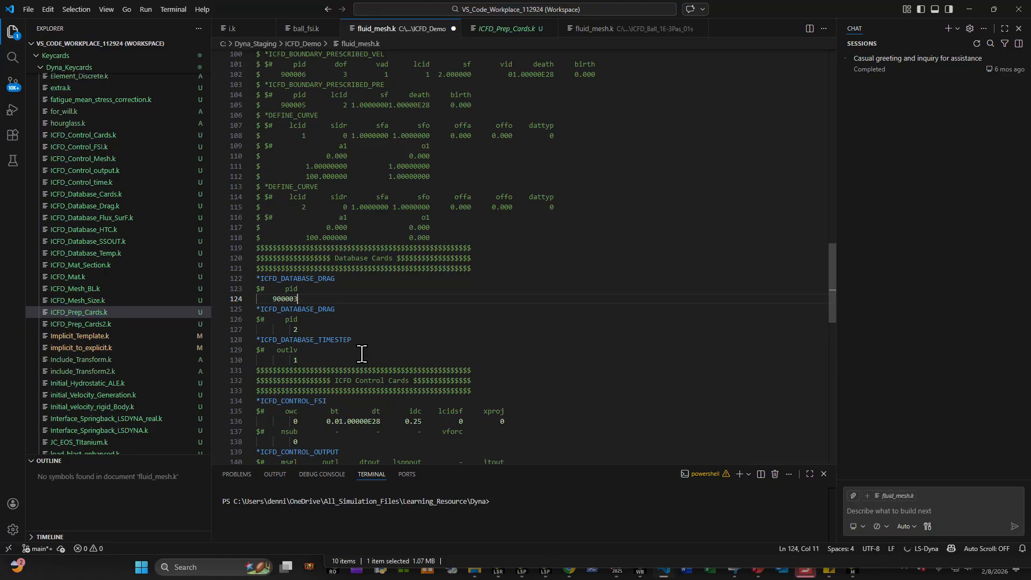
key("Down")
key("Down")
key("Down")
key("BackSpace")
key("BackSpace")
key("ctrl+s")
key("Down")
key("Down")
key("alt+Left")
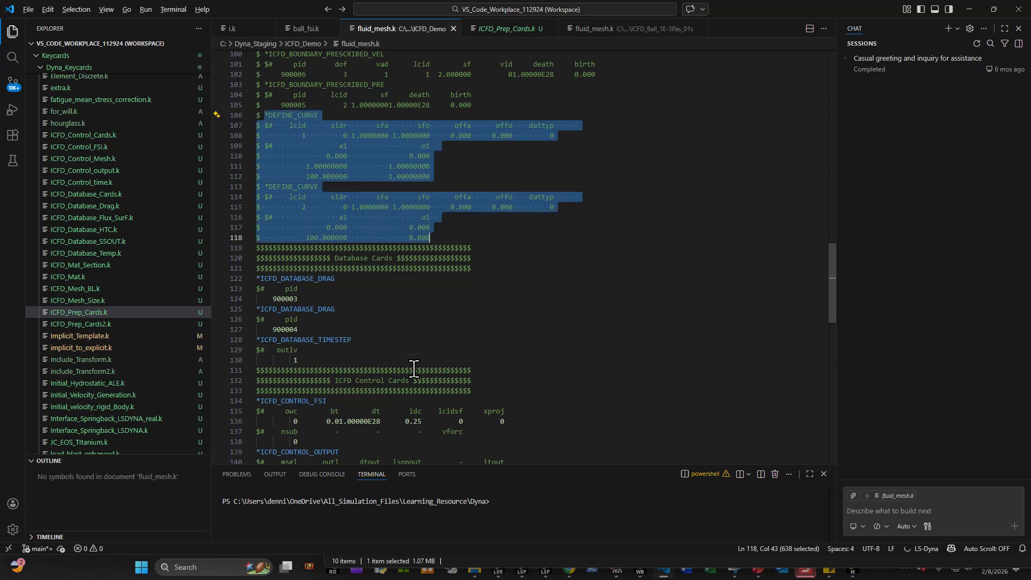
- Try to place the VS Code and LS-PrePost windows side by side
left_click(414, 368)
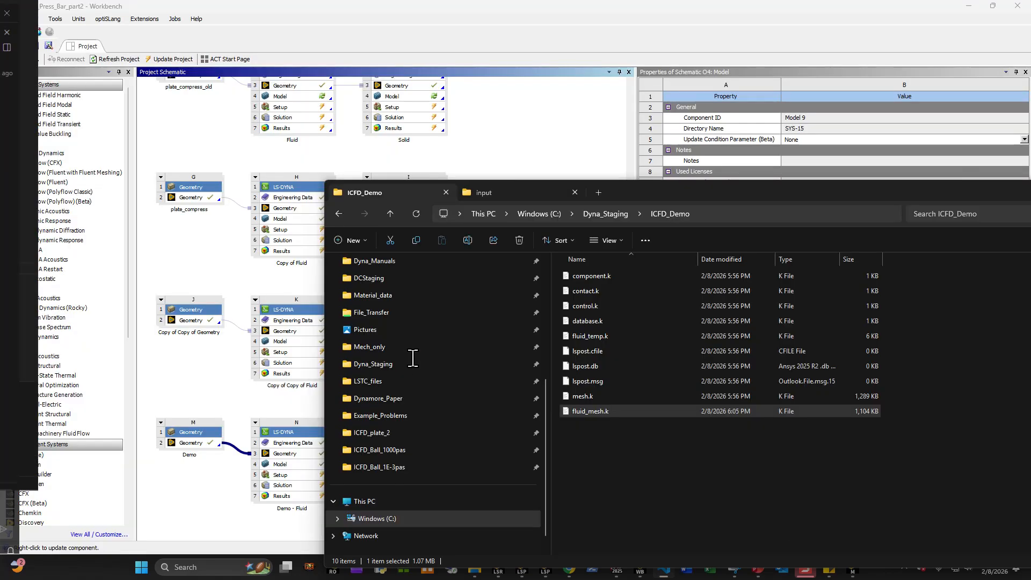
key("super")
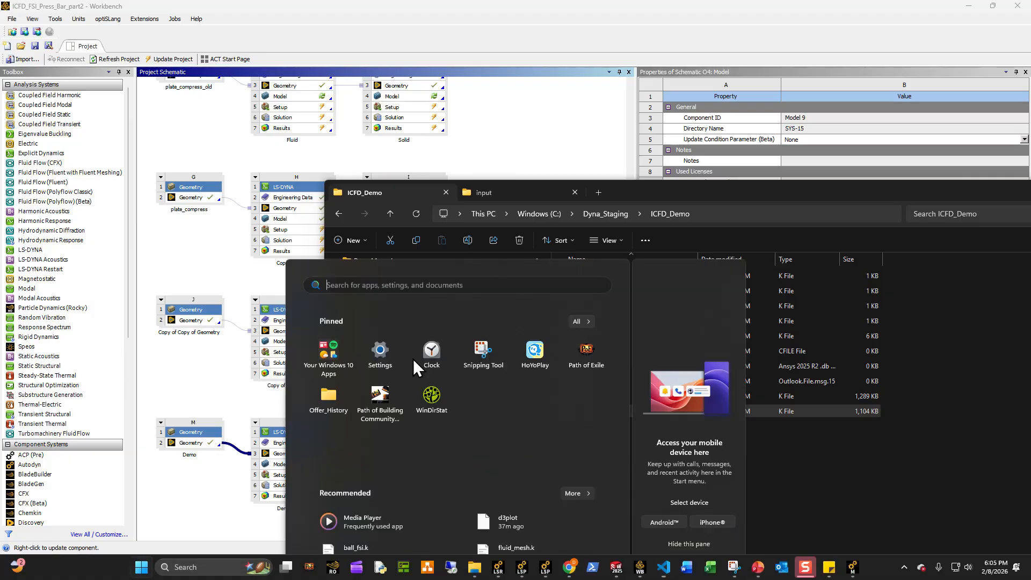
key("Escape")
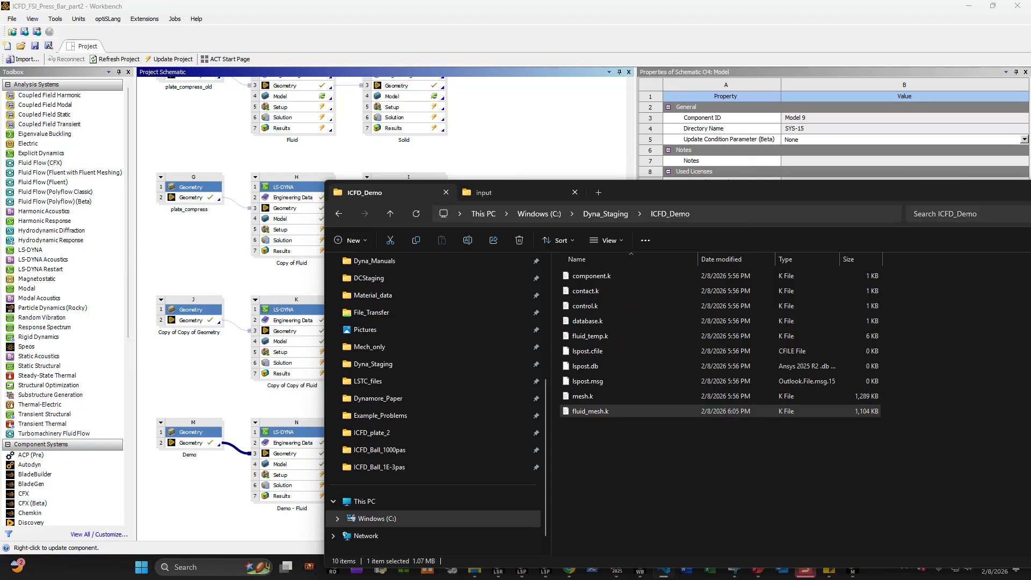
left_click_drag(0, 33, 620, 166)
double_click(620, 166)
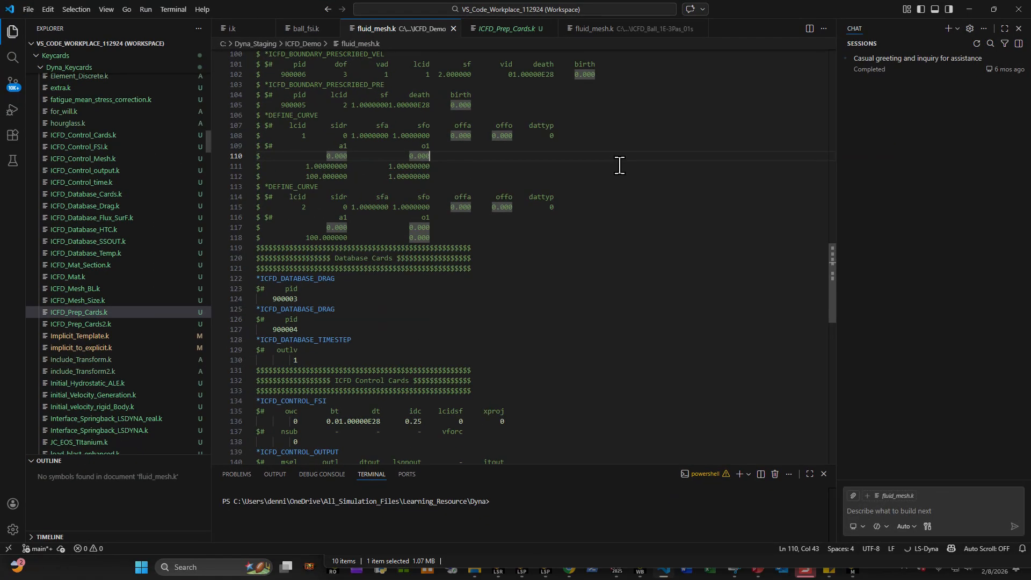
key("super+Left")
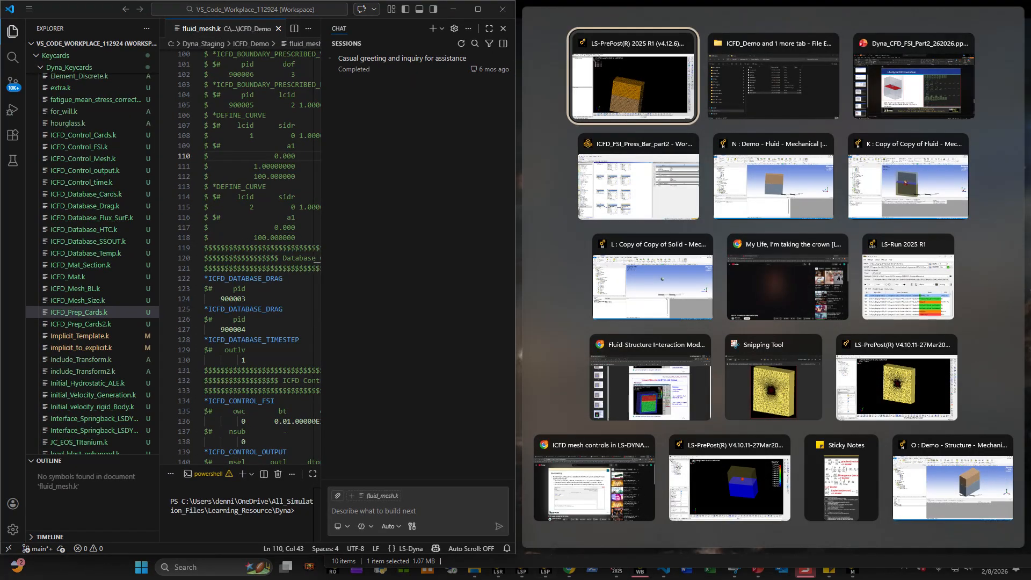
left_click(546, 570)
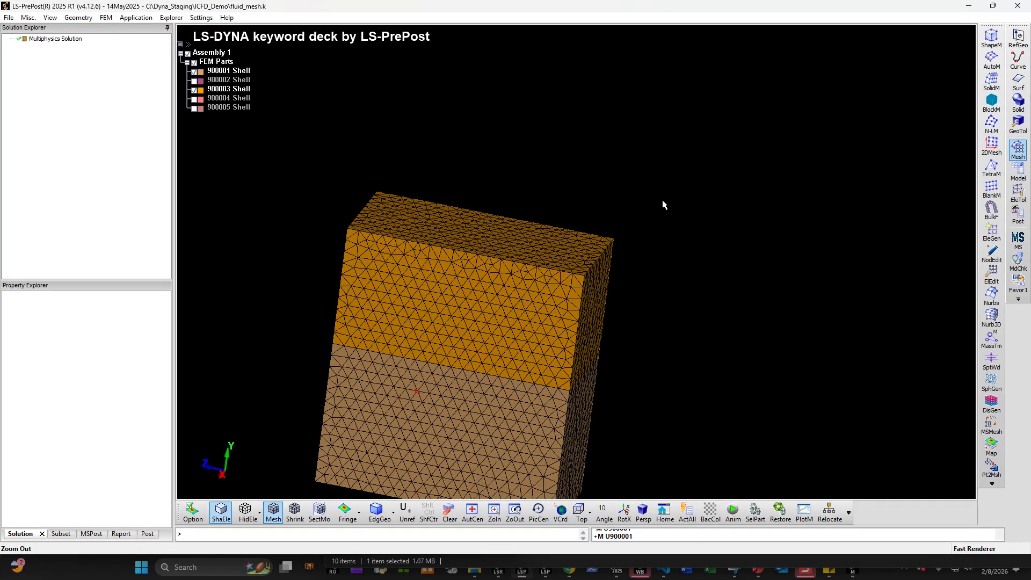
key("super+Right")
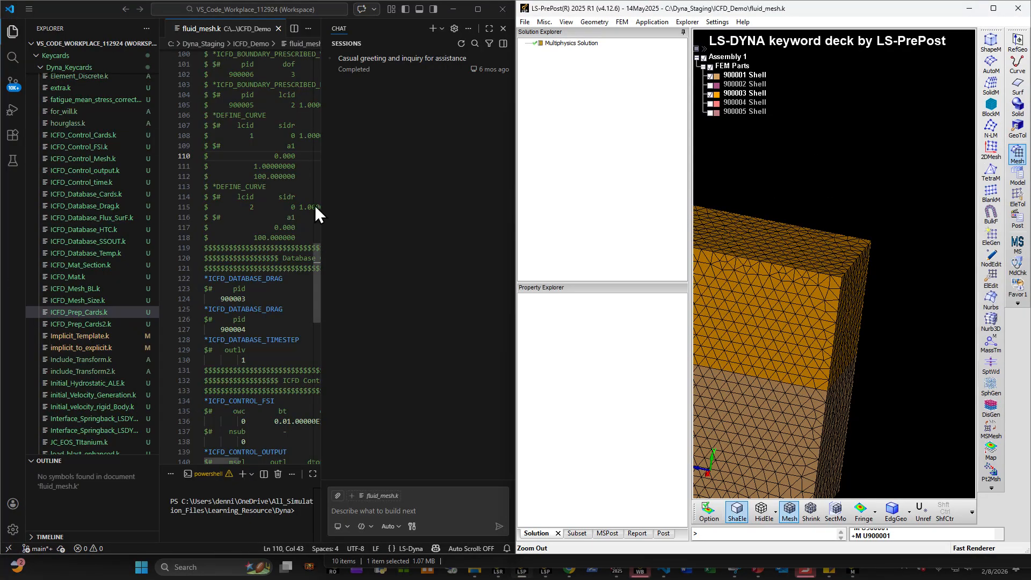
left_click(477, 9)
left_click(303, 323)
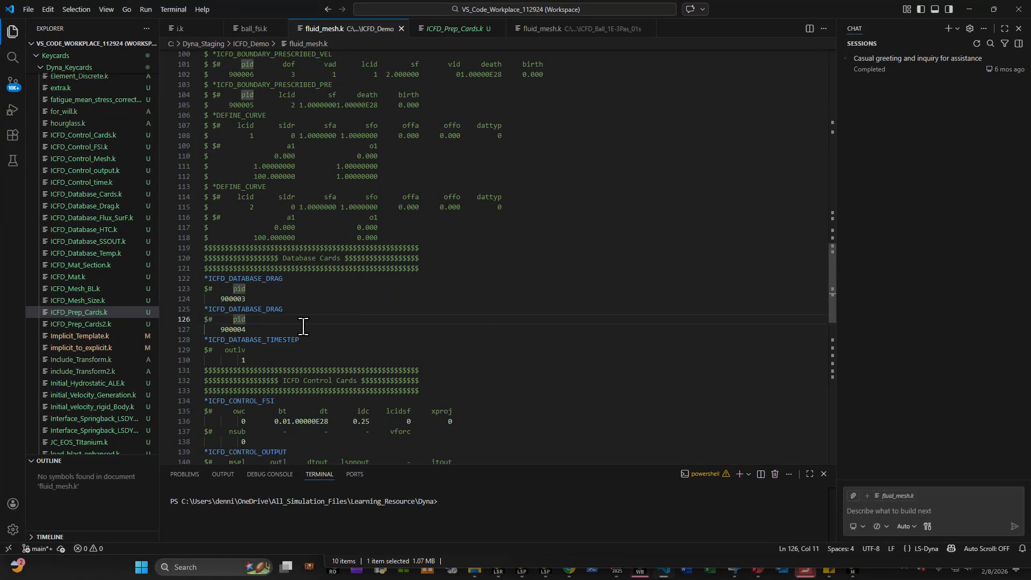
- Comment out the *ICFD_CONTROL_FSI card in the ICFD control section
scroll(364, 334, "down", 5)
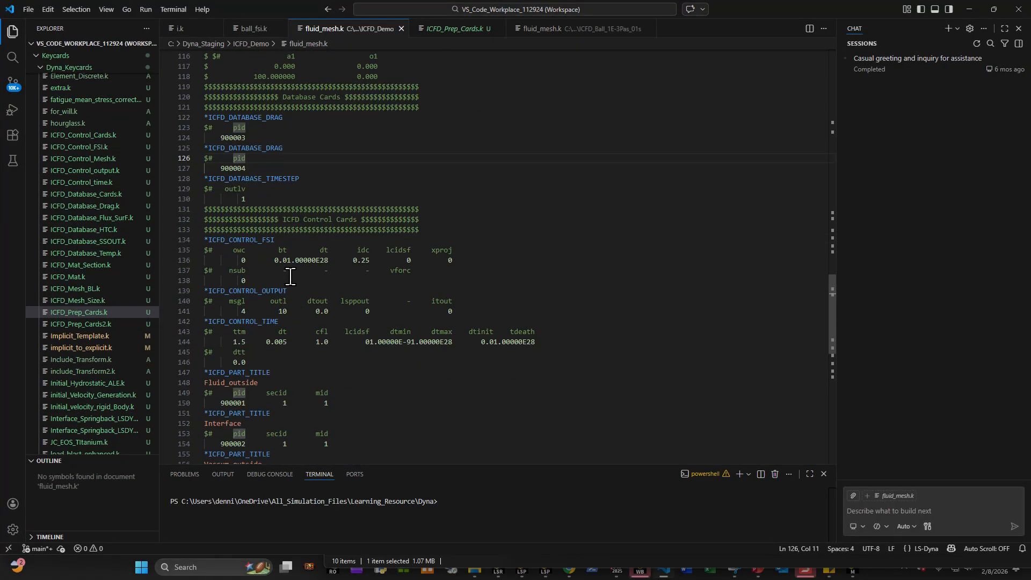
left_click_drag(254, 280, 161, 228)
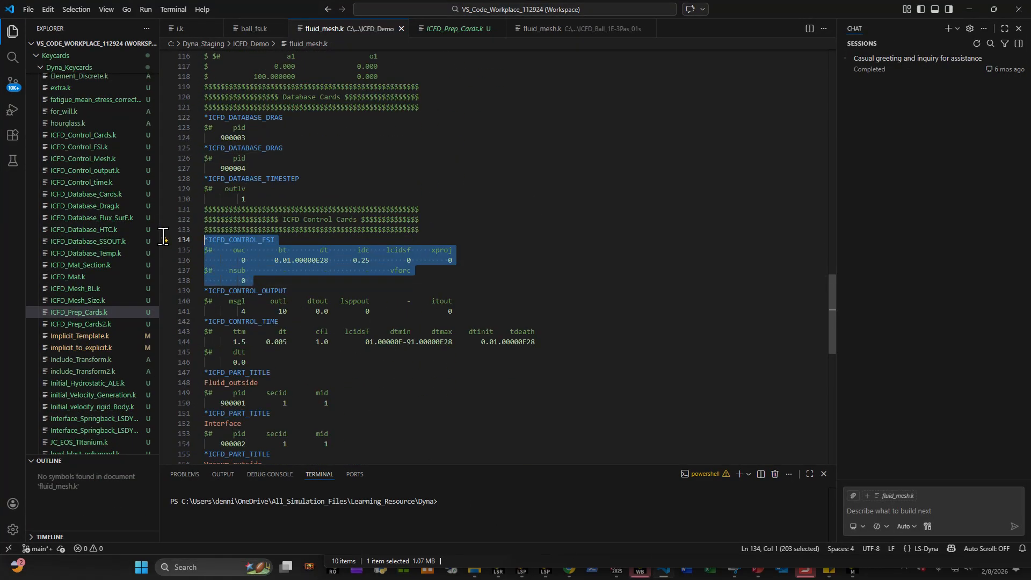
key("ctrl+slash")
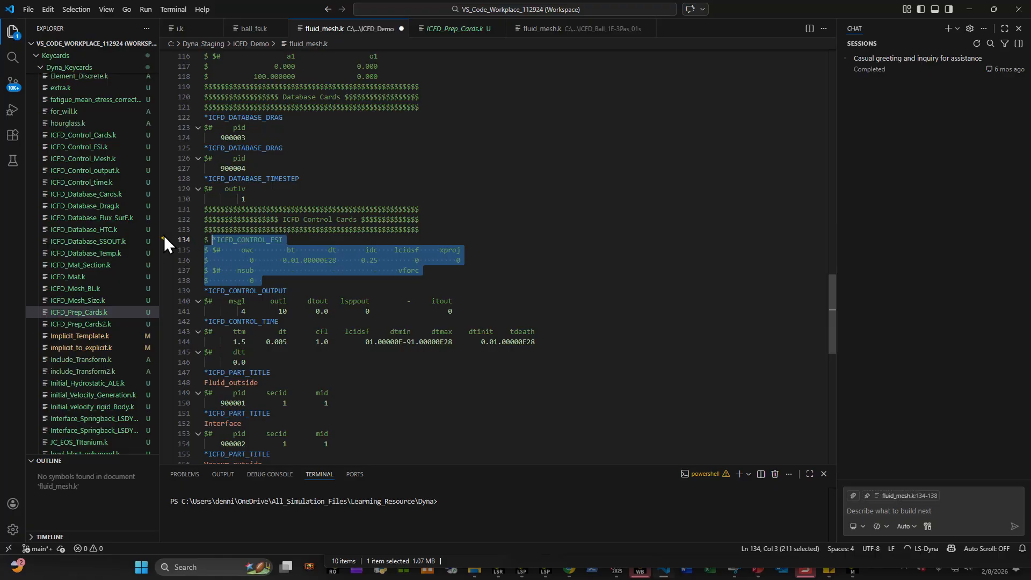
- Set the ttm value of the *ICFD_CONTROL_TIME card to 0.01
scroll(296, 302, "down", 2)
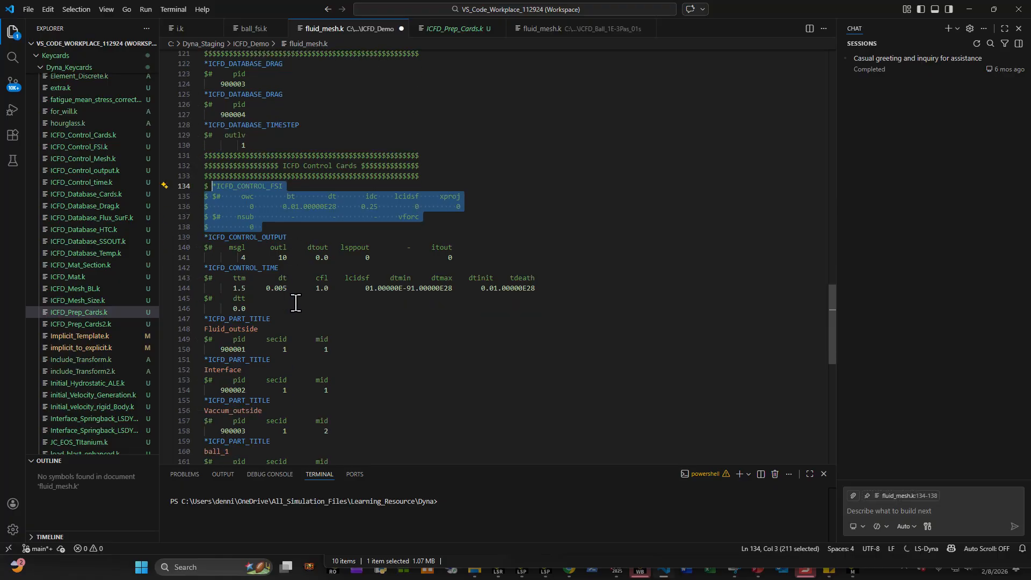
left_click(246, 288)
key("BackSpace")
key("BackSpace")
key("BackSpace")
key("BackSpace")
key("BackSpace")
key("BackSpace")
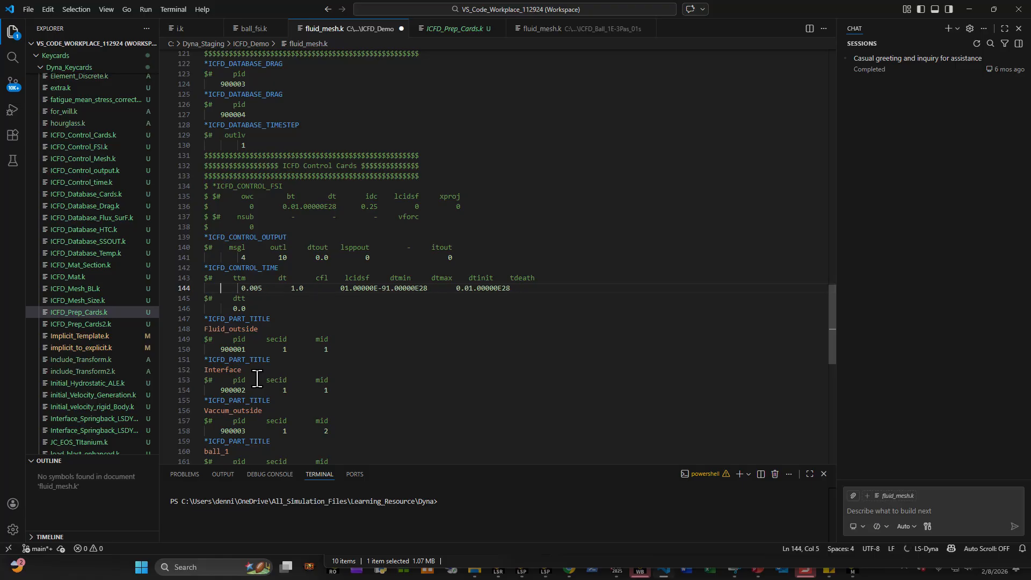
type("0.01")
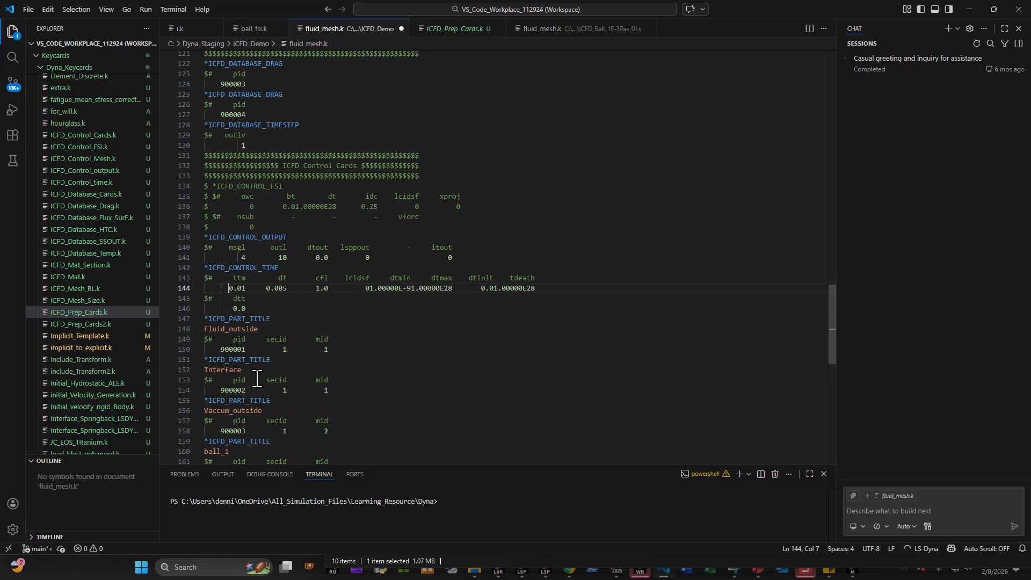
- Set dt of the *ICFD_CONTROL_TIME card to 0.0001, keeping the columns aligned, and save fluid_mesh.k
key("Right")
key("Right")
key("Right")
key("Right")
key("Right")
key("Right")
key("Right")
key("Right")
key("Right")
key("Right")
key("Right")
key("Delete")
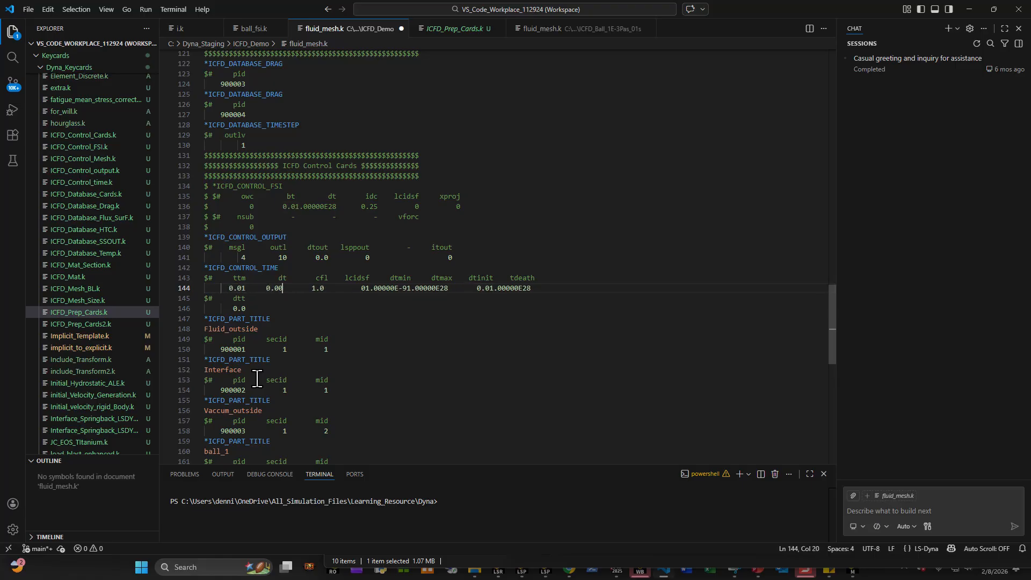
type("01")
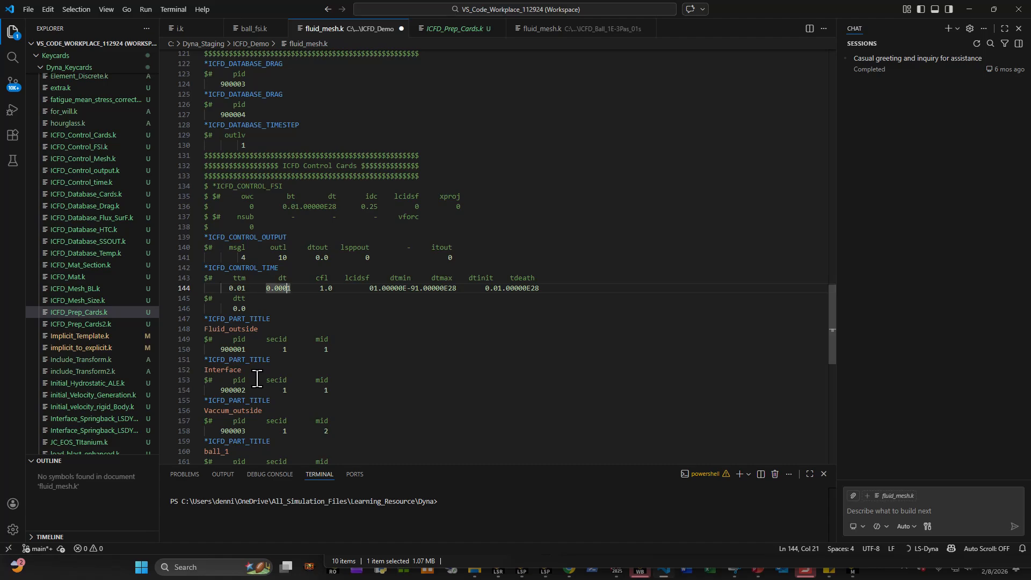
key("BackSpace")
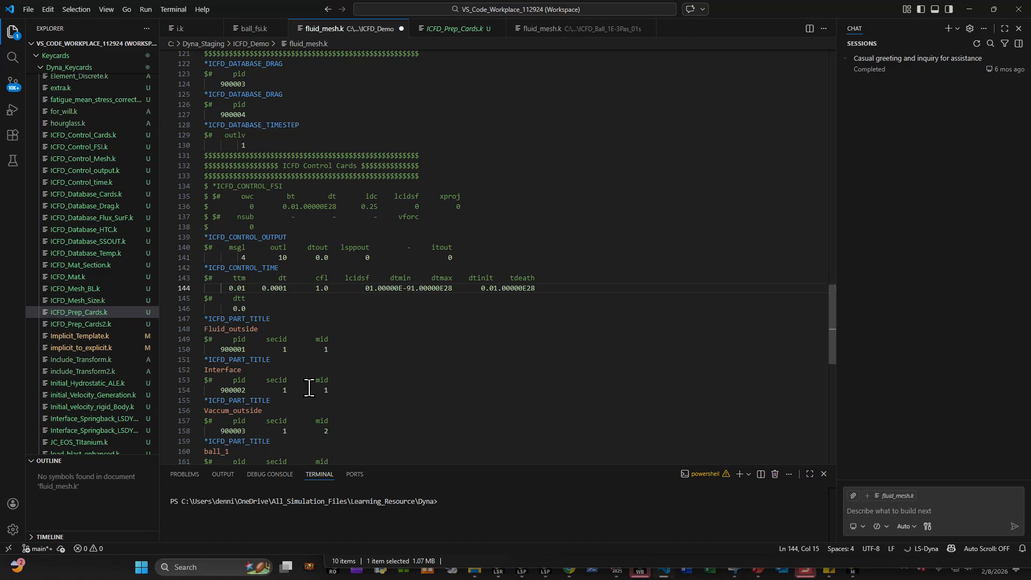
double_click(375, 318)
key("ctrl+s")
- Review the part, material, mesh and boundary cards throughout fluid_mesh.k, then look at the fluid mesh in LS-PrePost
scroll(354, 344, "down", 6)
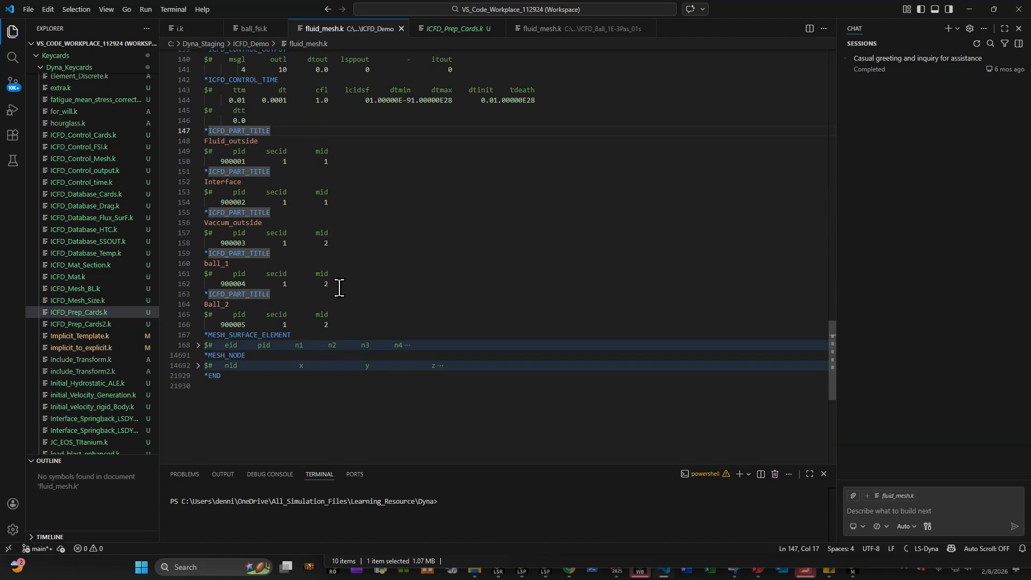
scroll(333, 361, "up", 20)
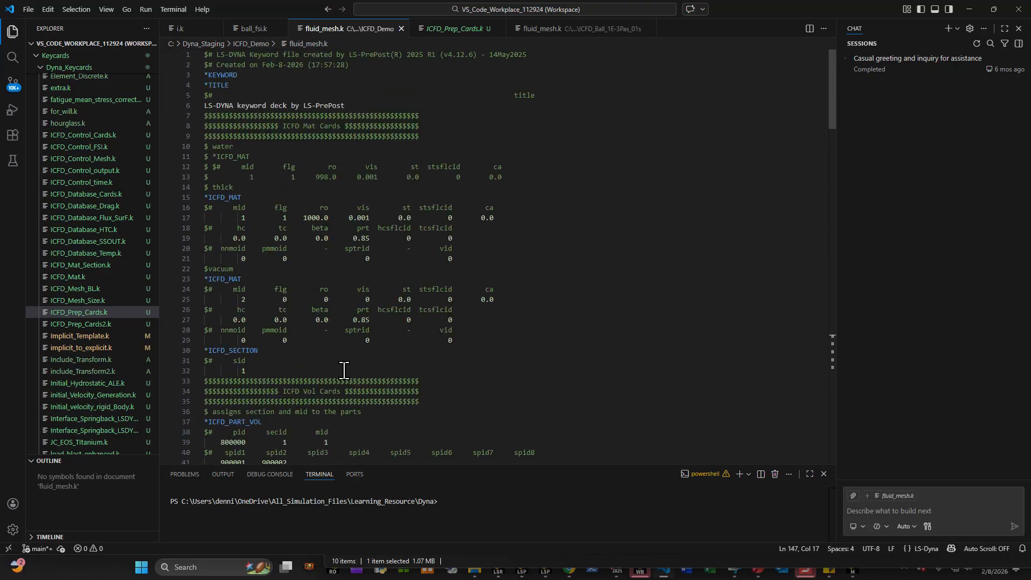
left_click(358, 271)
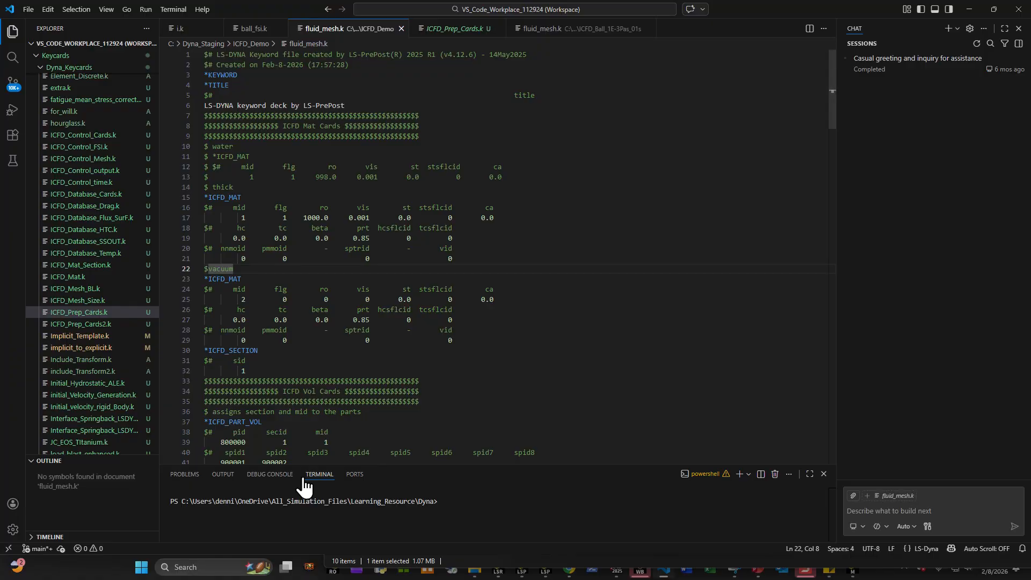
scroll(368, 327, "down", 4)
scroll(357, 319, "up", 4)
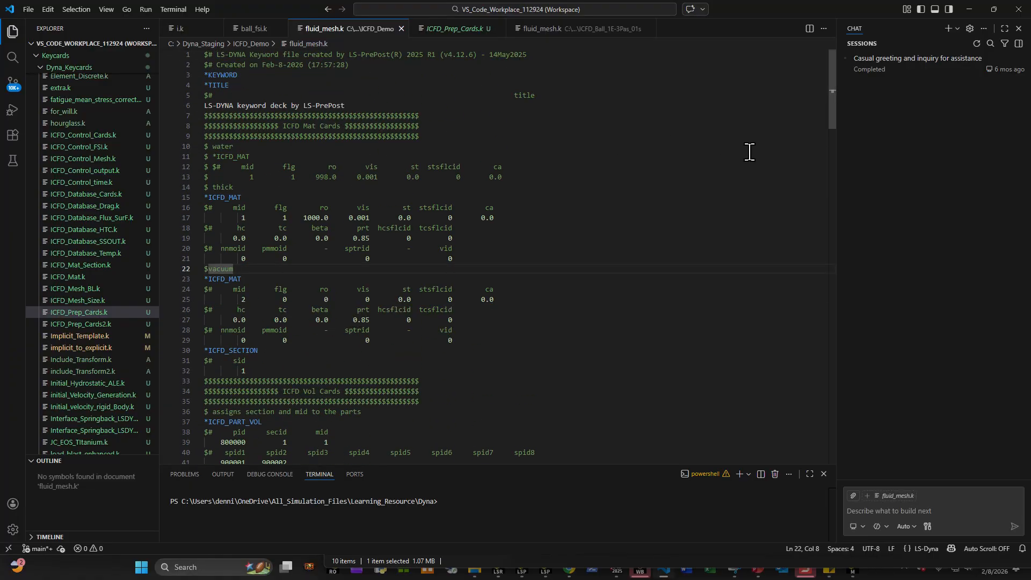
left_click_drag(833, 113, 813, 84)
scroll(416, 338, "down", 20)
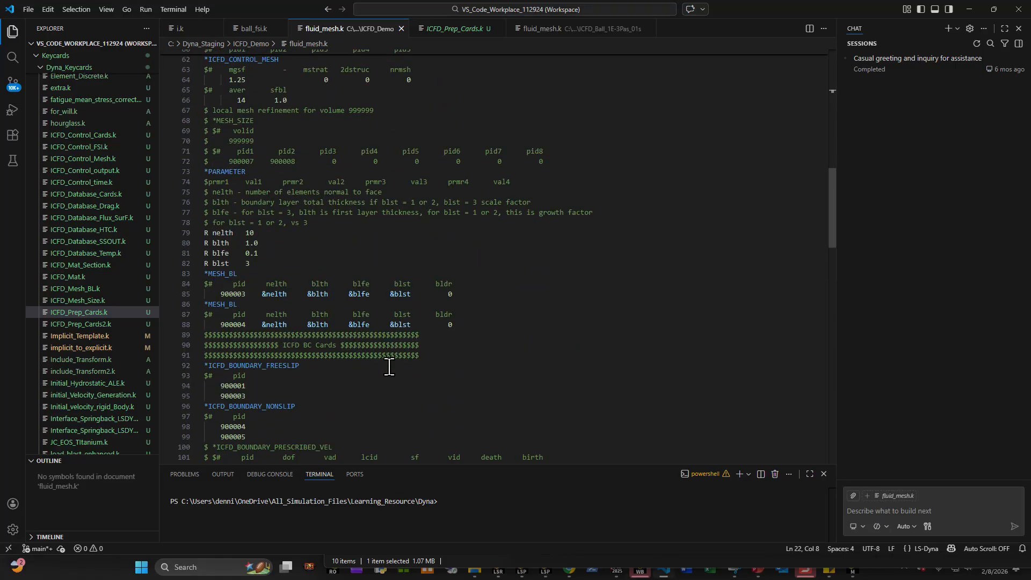
scroll(388, 368, "down", 3)
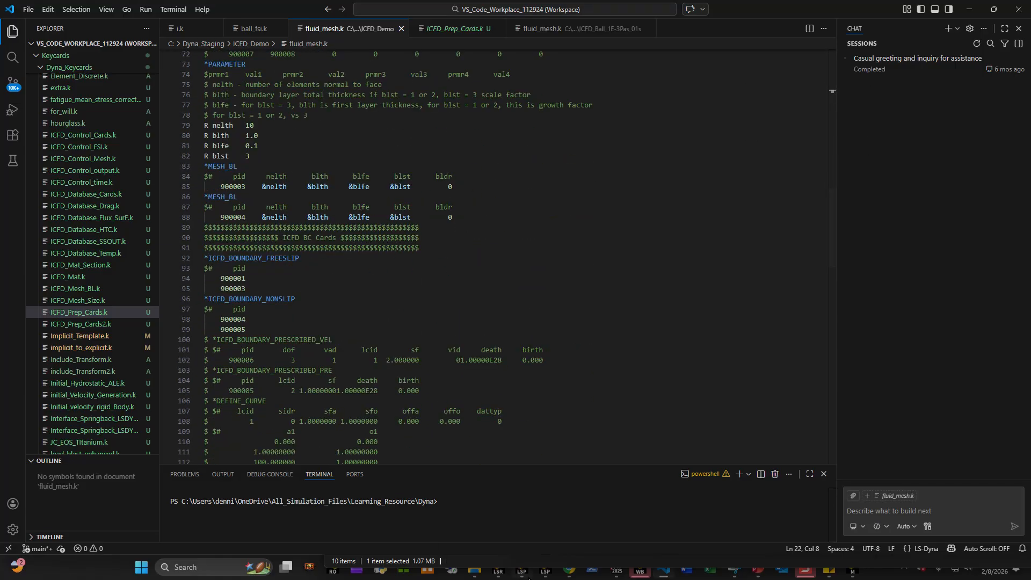
mouse_move(521, 569)
left_click(527, 538)
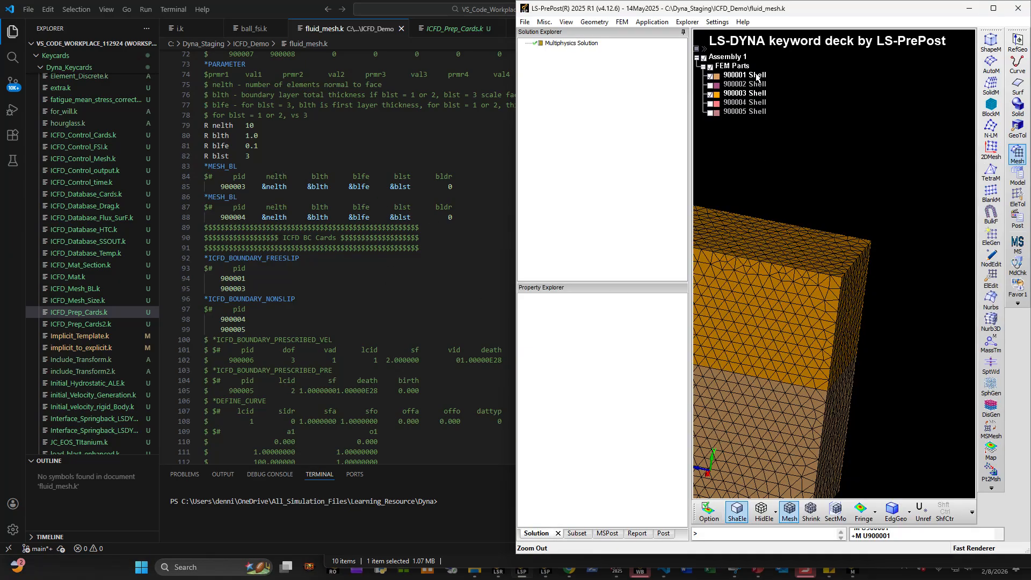
double_click(850, 10)
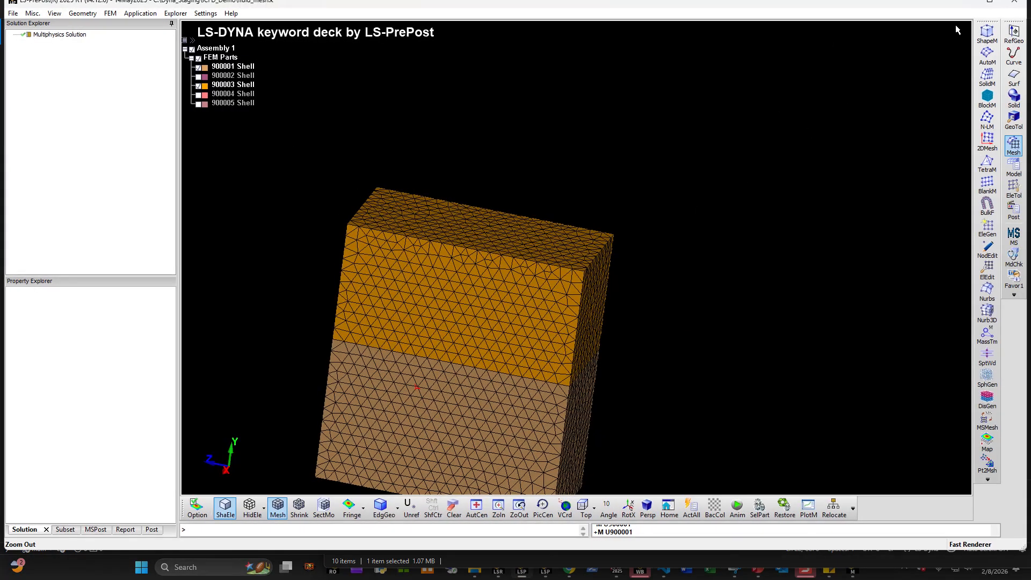
left_click(965, 4)
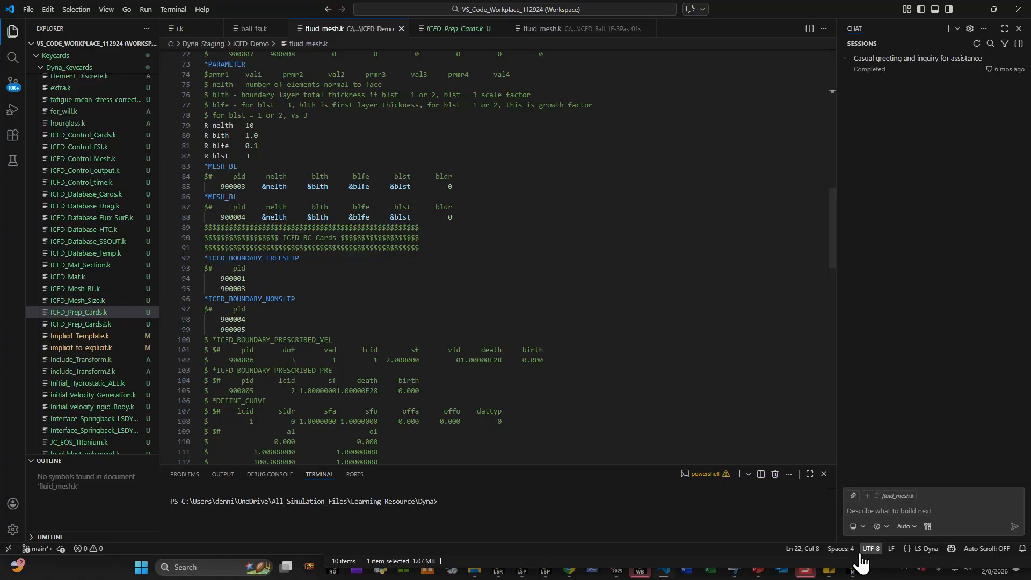
- Switch to the Demo - Structure model in Ansys Mechanical and suppress the multi-body part Geom-5, leaving only the sphere active
mouse_move(853, 570)
left_click(959, 524)
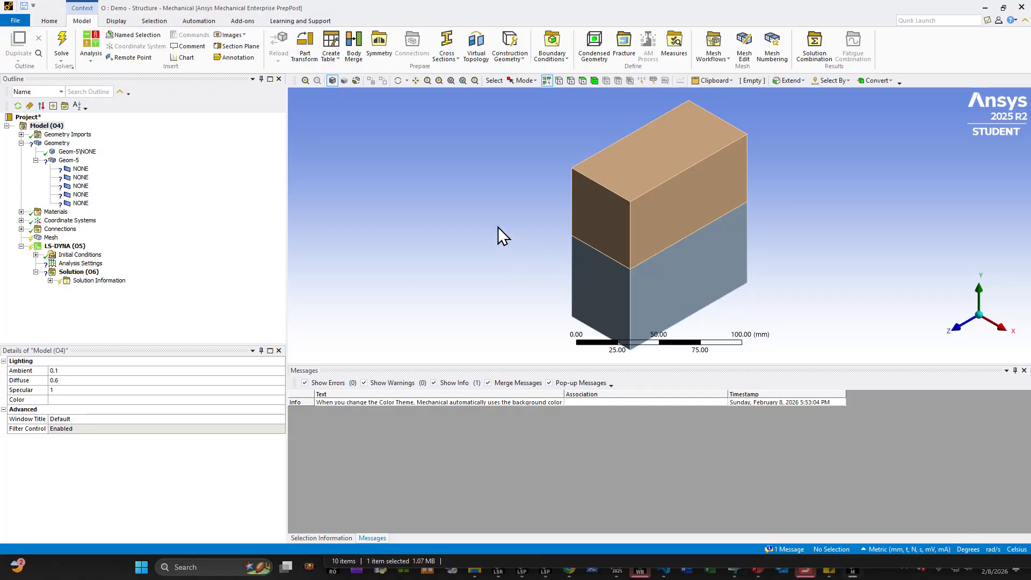
left_click(66, 160)
right_click(63, 160)
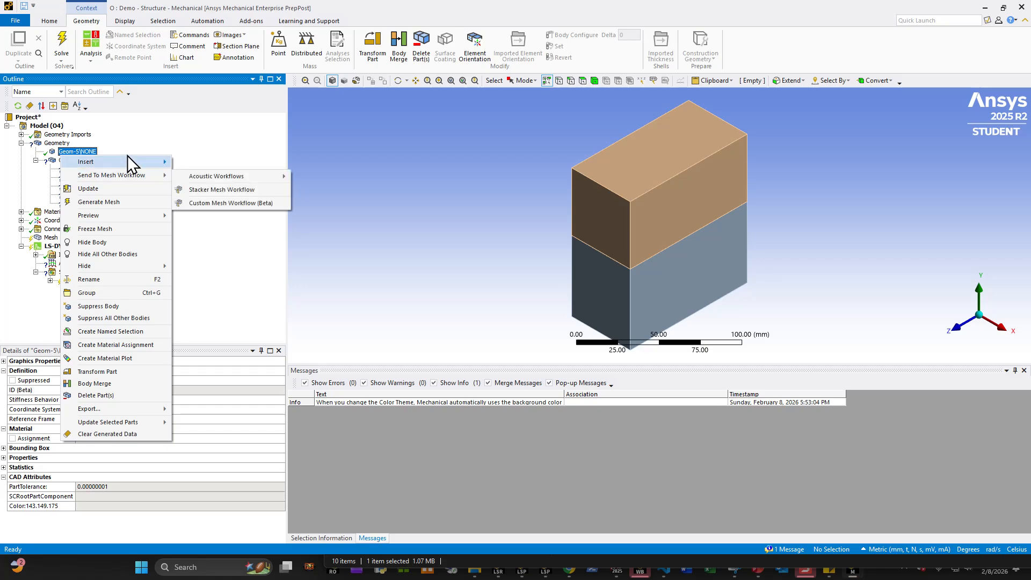
left_click(65, 161)
right_click(67, 162)
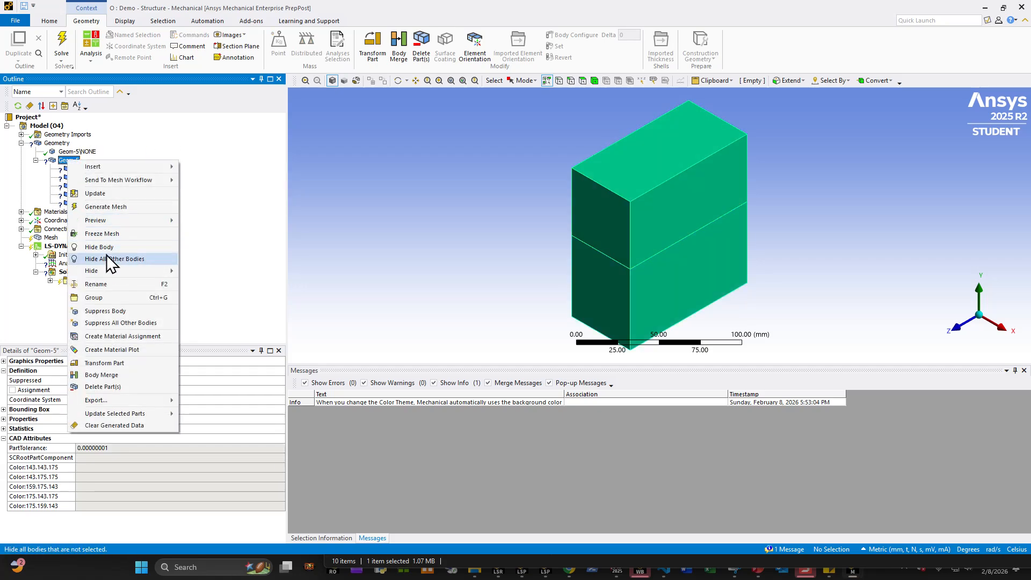
left_click(119, 315)
right_click(78, 150)
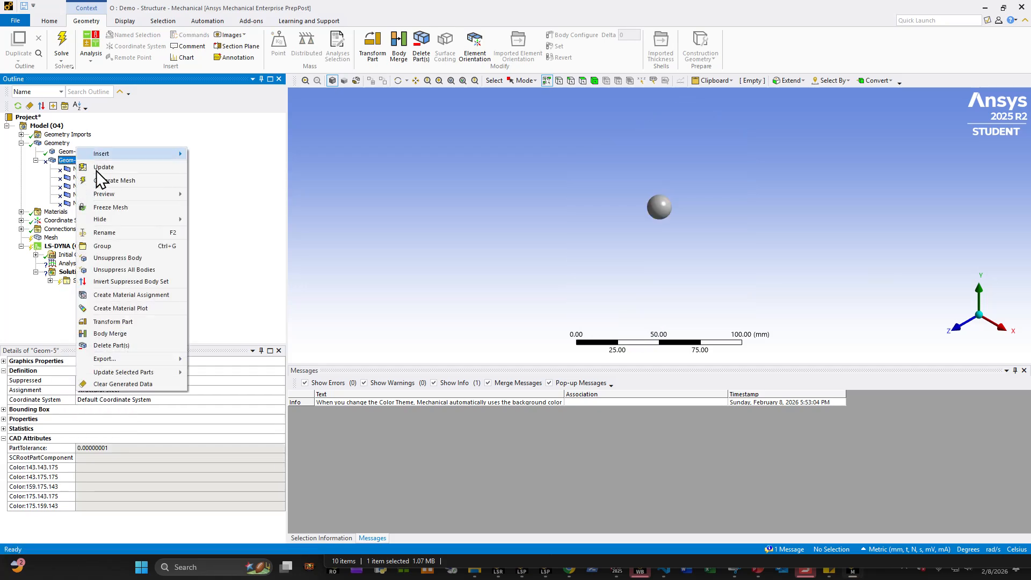
left_click(446, 202)
- Expand the materials, coordinate systems and connections in the model tree, and suppress the Body Interaction
middle_click_drag(724, 264, 553, 307)
scroll(698, 221, "down", 1)
scroll(699, 218, "up", 5)
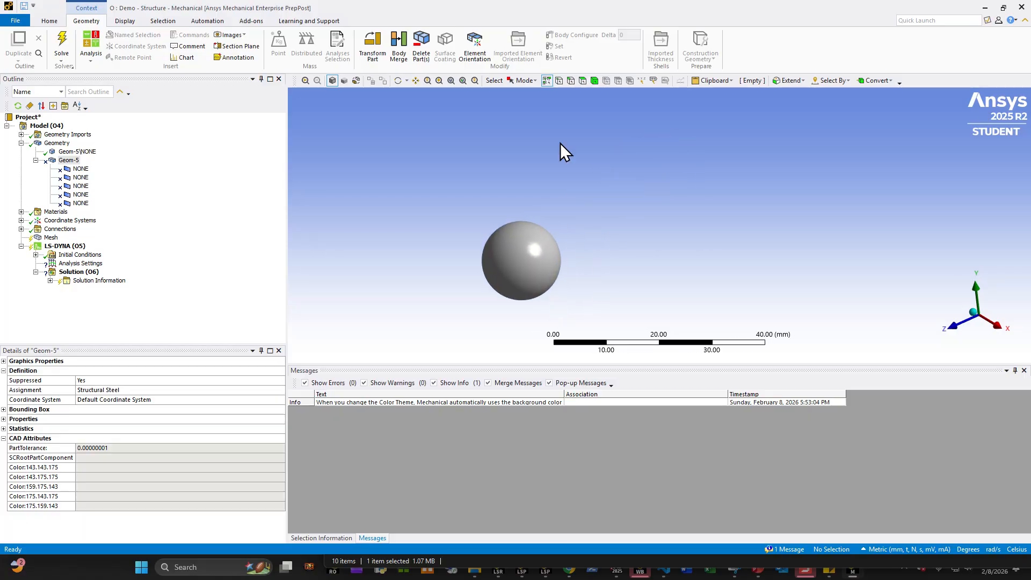
left_click(21, 221)
left_click(21, 211)
left_click(21, 246)
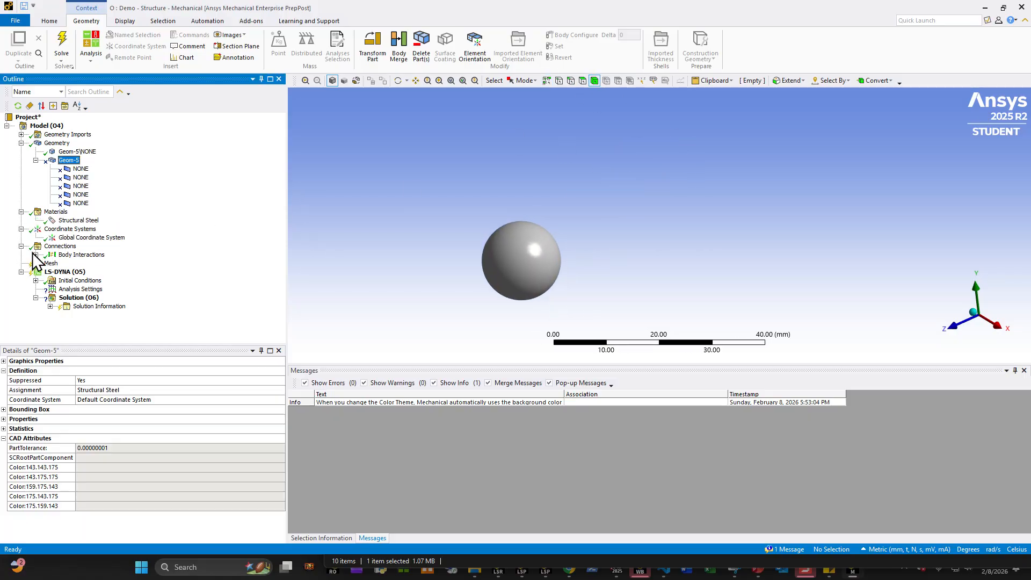
double_click(50, 256)
right_click(84, 263)
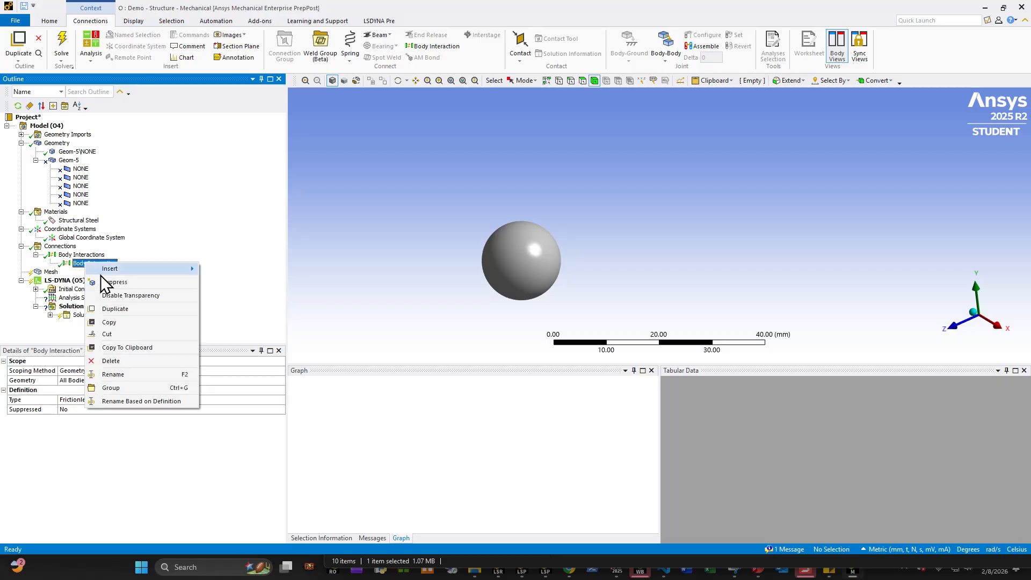
left_click(79, 278)
- Add a mesh method scoped to the sphere body and set it to Tetrahedrons
left_click(50, 272)
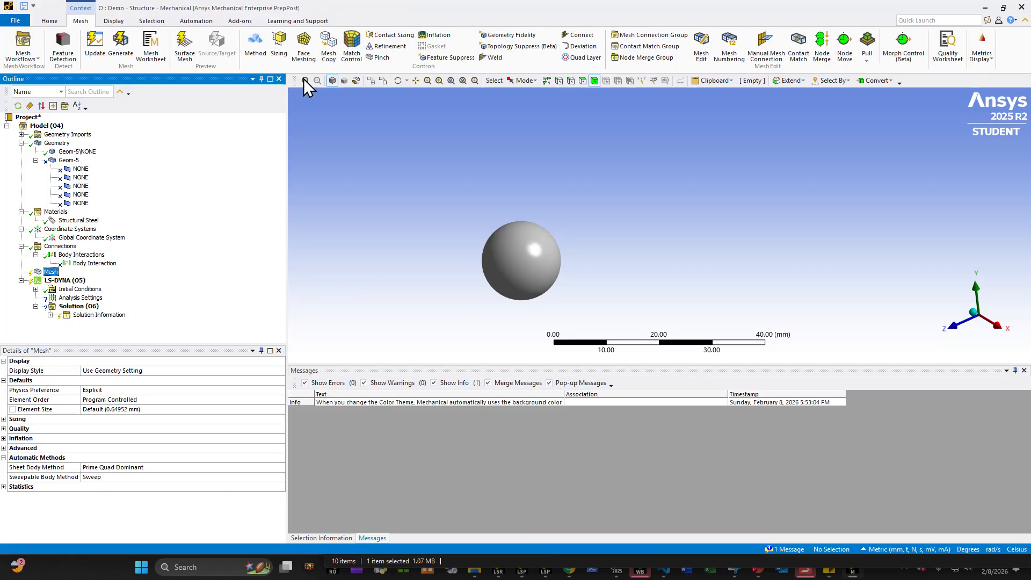
left_click(247, 57)
left_click(505, 263)
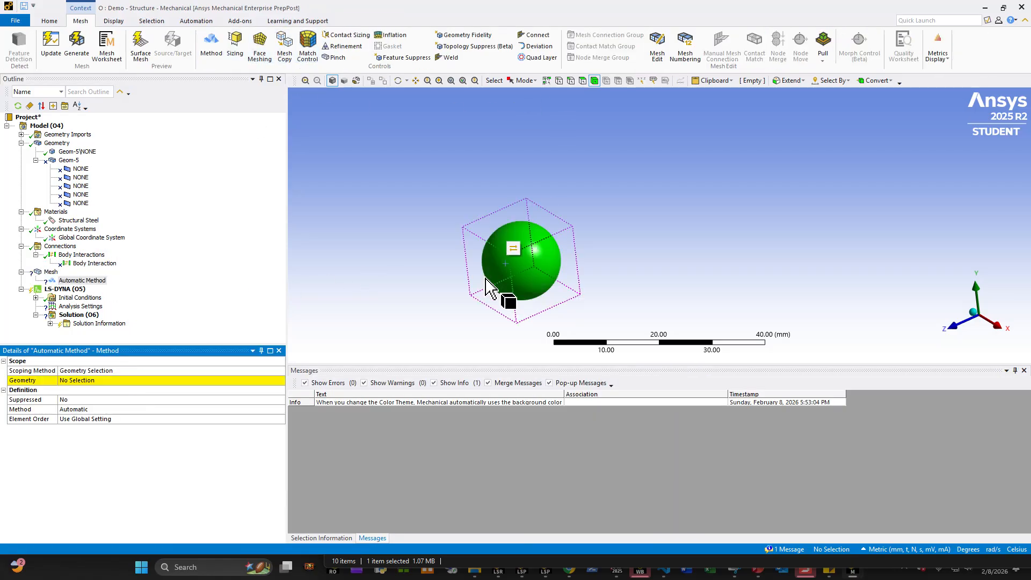
left_click(95, 380)
double_click(100, 409)
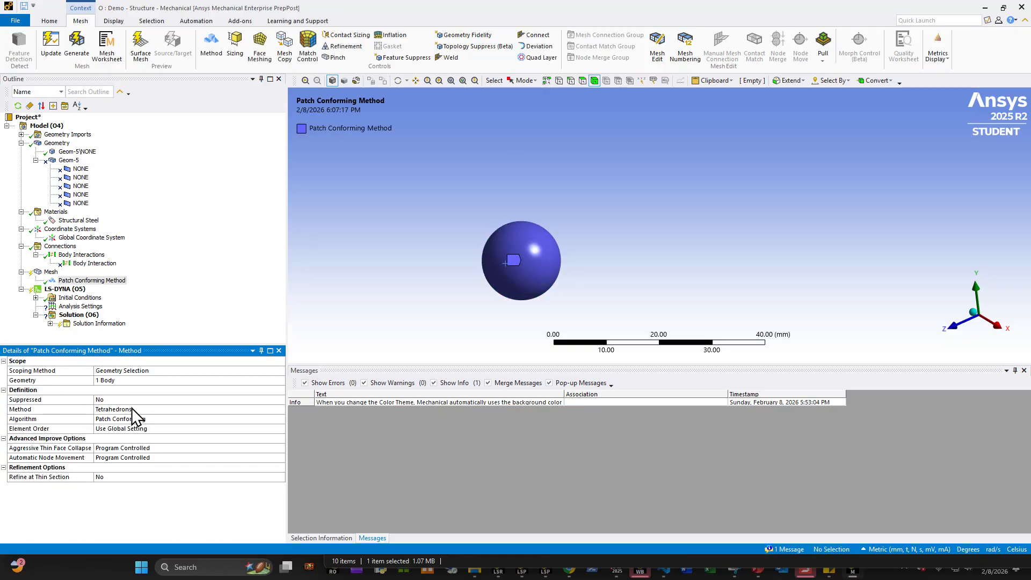
- Set the global mesh element size to 1.0 mm and generate the sphere's mesh
left_click(54, 281)
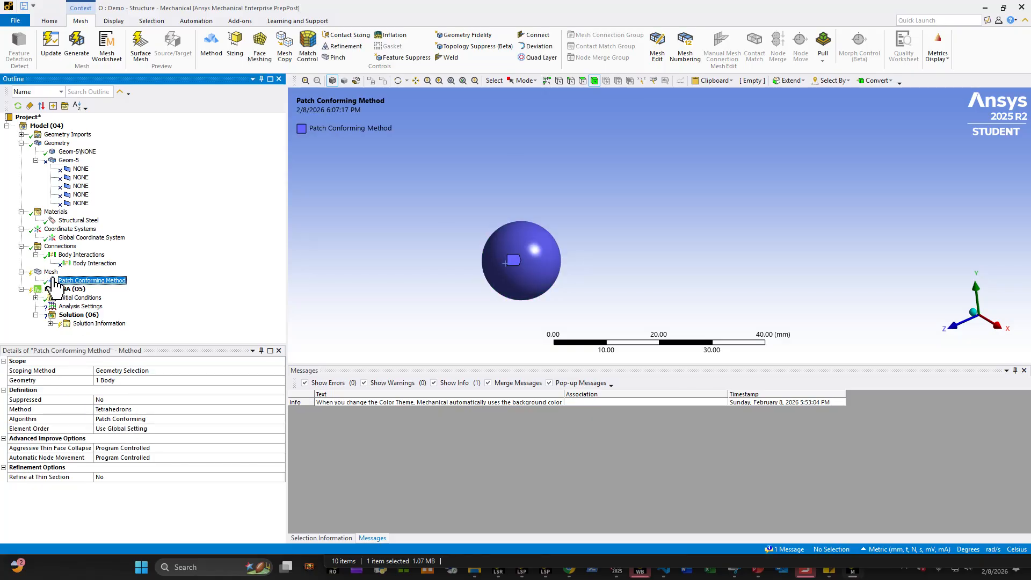
left_click(51, 271)
left_click(136, 409)
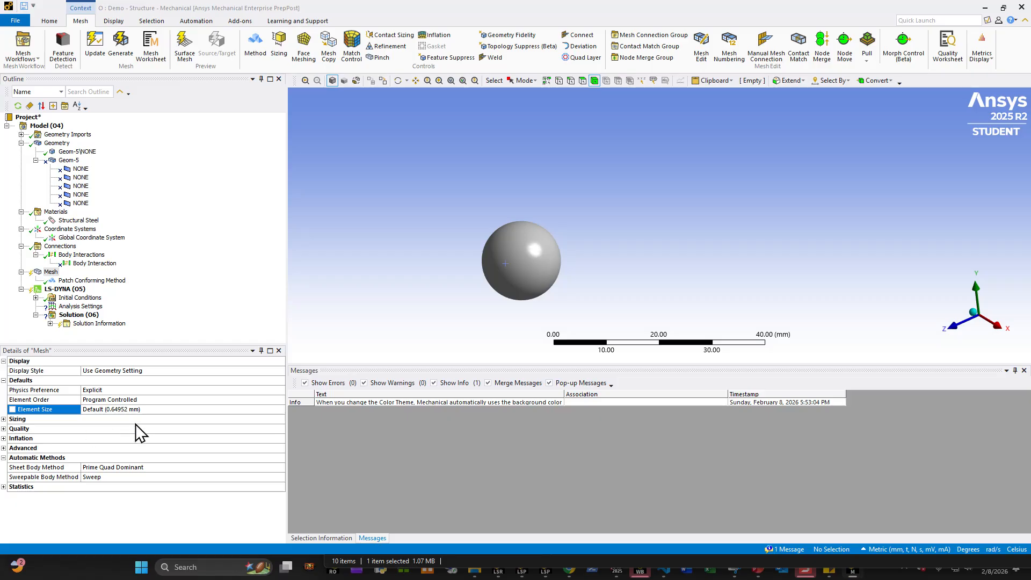
right_click(51, 273)
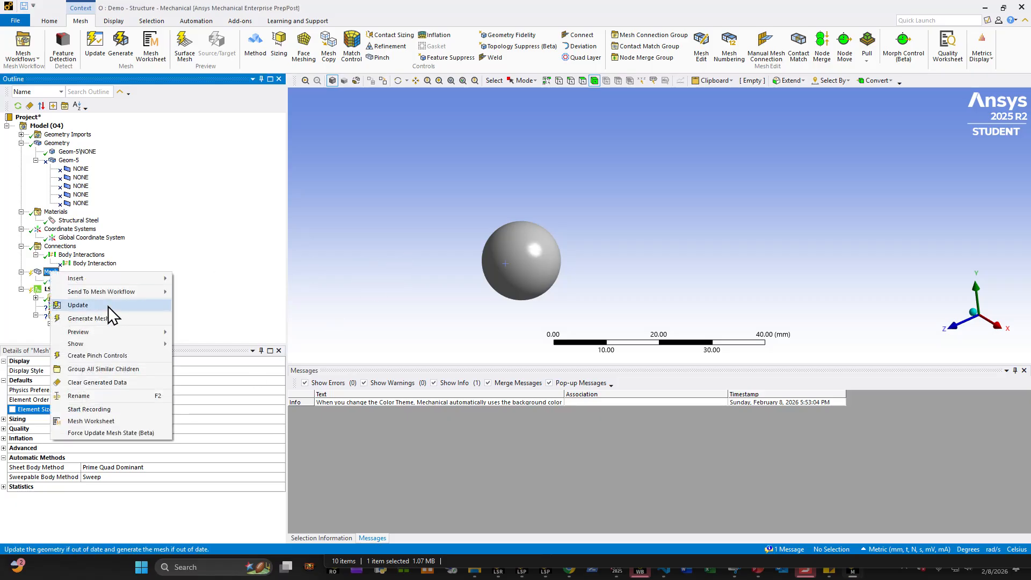
left_click(106, 319)
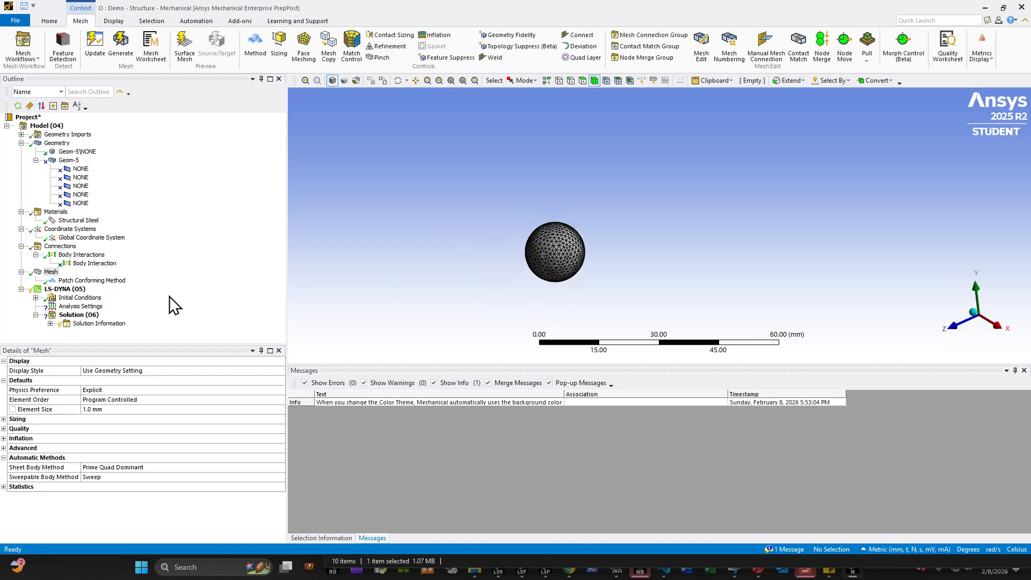
- Insert a Velocity initial condition scoped to the sphere body and define it by Components
right_click(69, 299)
mouse_move(107, 303)
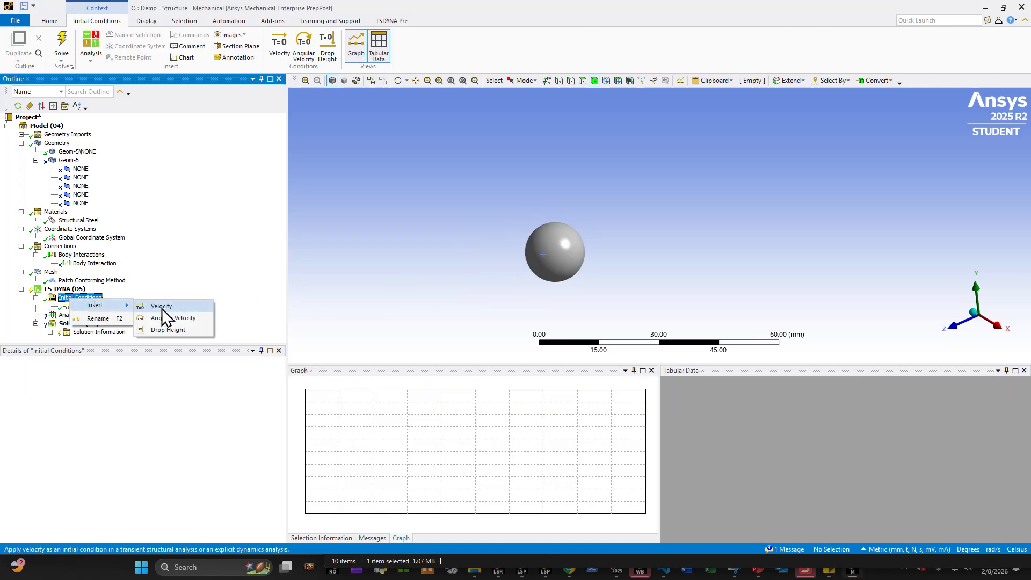
left_click(161, 307)
left_click(569, 263)
left_click(118, 380)
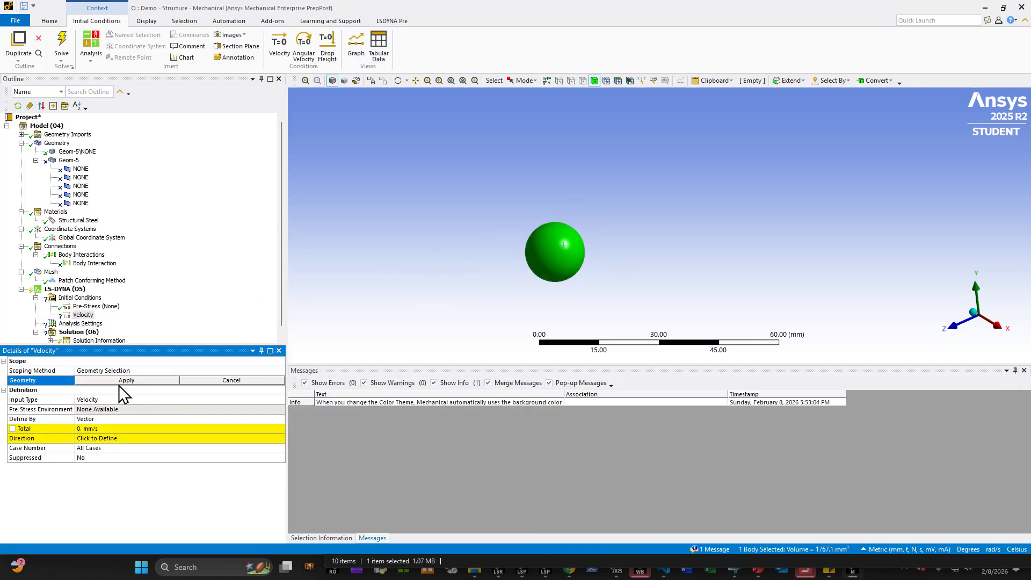
left_click(117, 380)
double_click(114, 419)
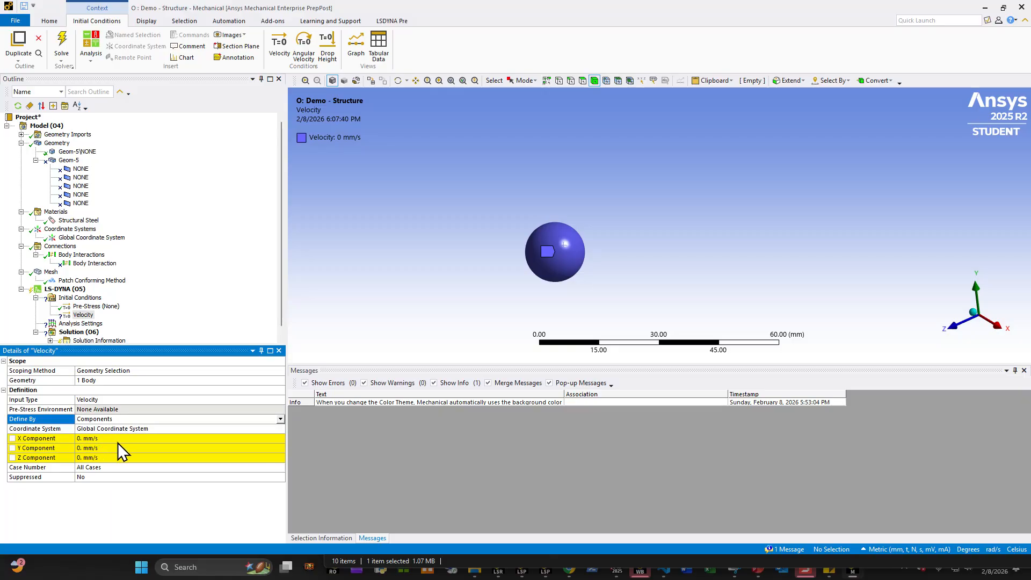
- Set the Y Component of the sphere's initial velocity to 1000 mm/s
scroll(598, 262, "down", 2)
middle_click_drag(618, 252, 637, 217)
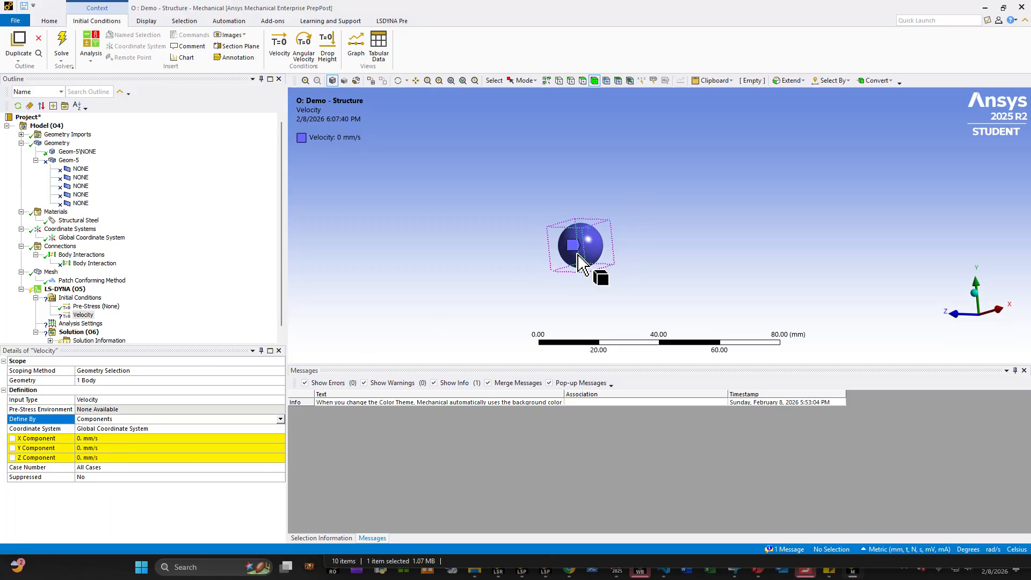
left_click(121, 448)
type("1000")
key("Return")
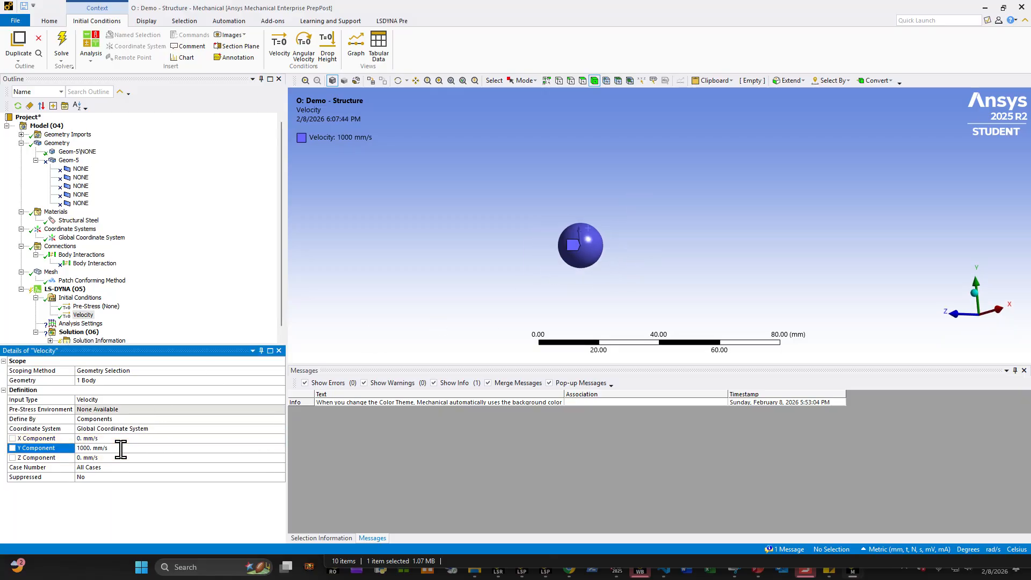
- In the analysis settings, set the Solver Unit System to mks and the End Time to 0.01 s
left_click(80, 323)
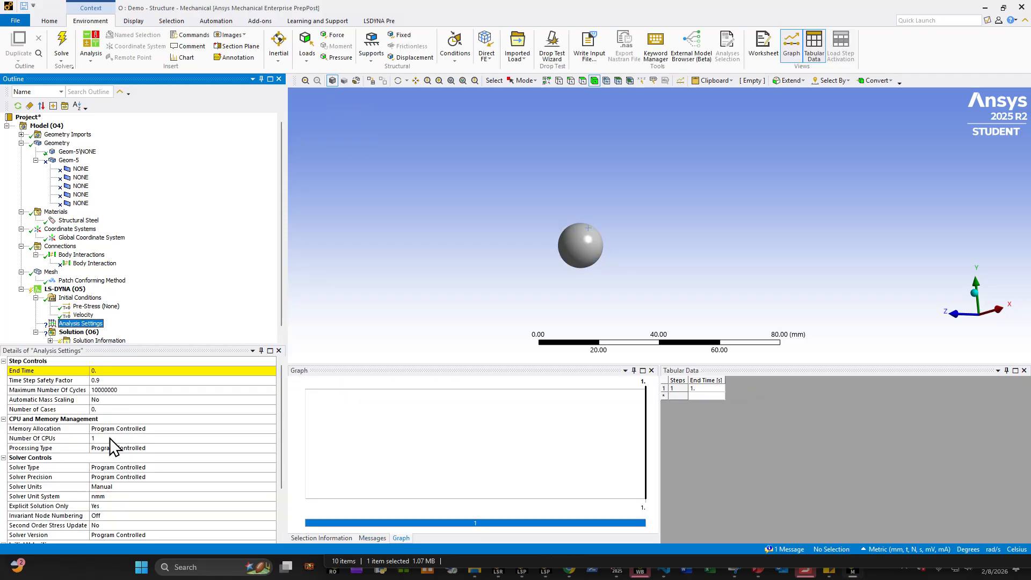
left_click(143, 500)
left_click(272, 497)
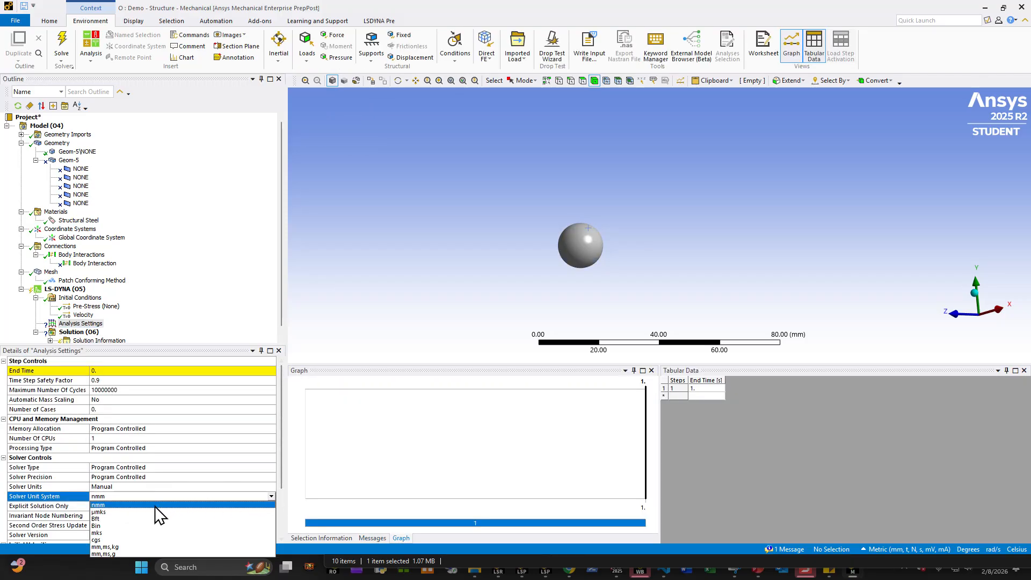
left_click(114, 534)
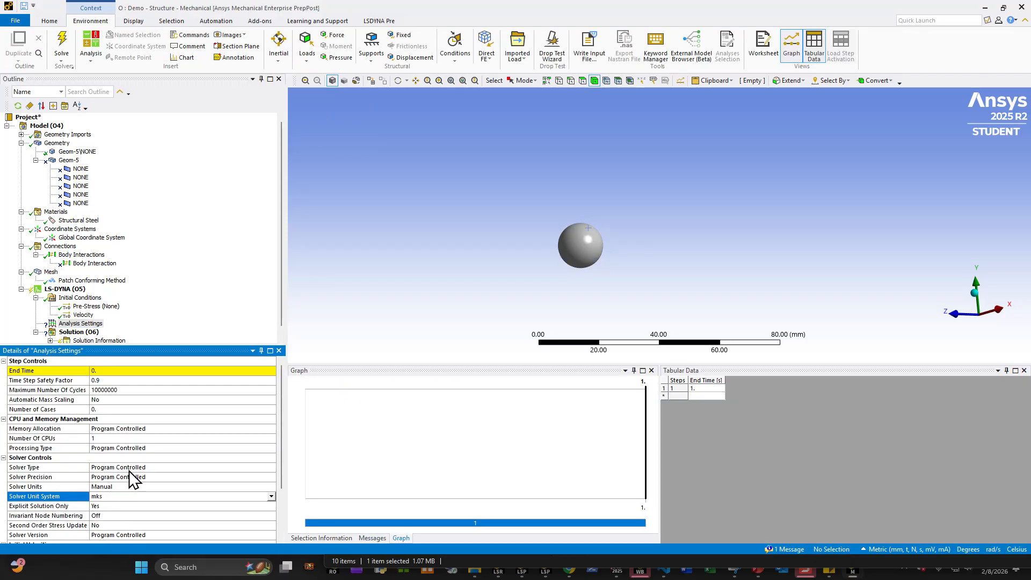
left_click(125, 370)
type("0.01")
key("Return")
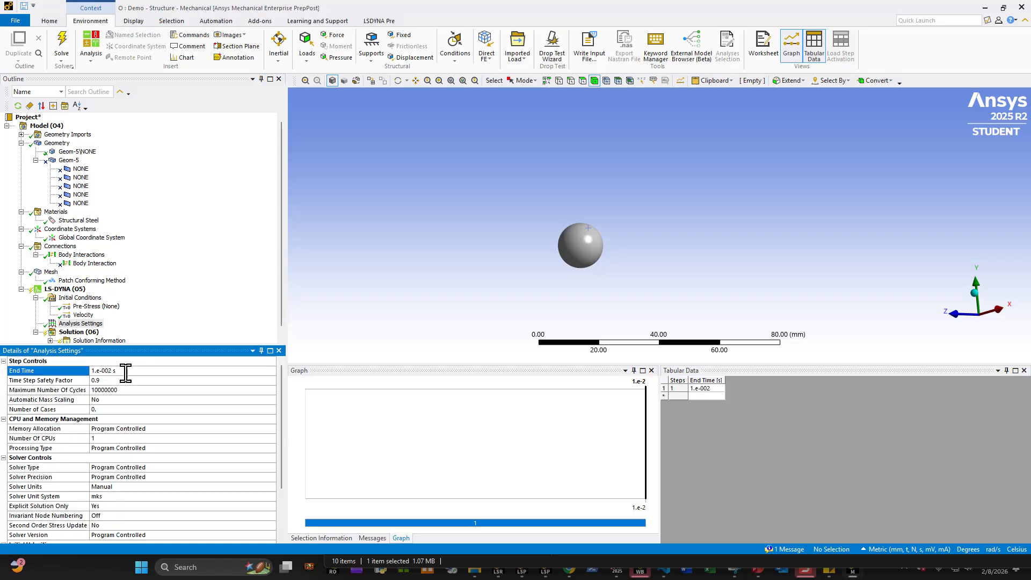
- Insert a Commands keyword snippet under the LS-DYNA analysis and replace its contents with the copied implicit control cards
scroll(138, 336, "down", 1)
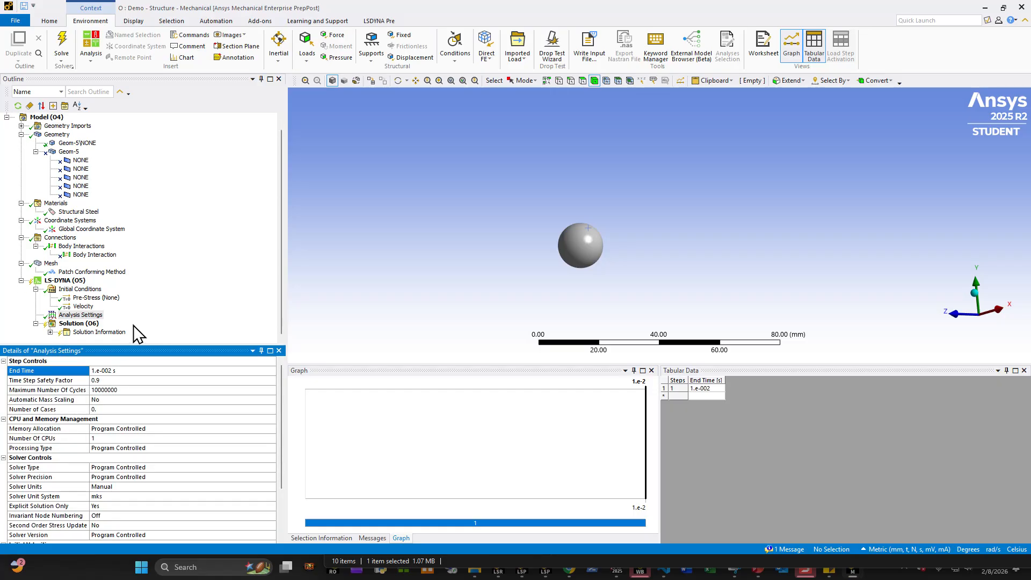
left_click(81, 314)
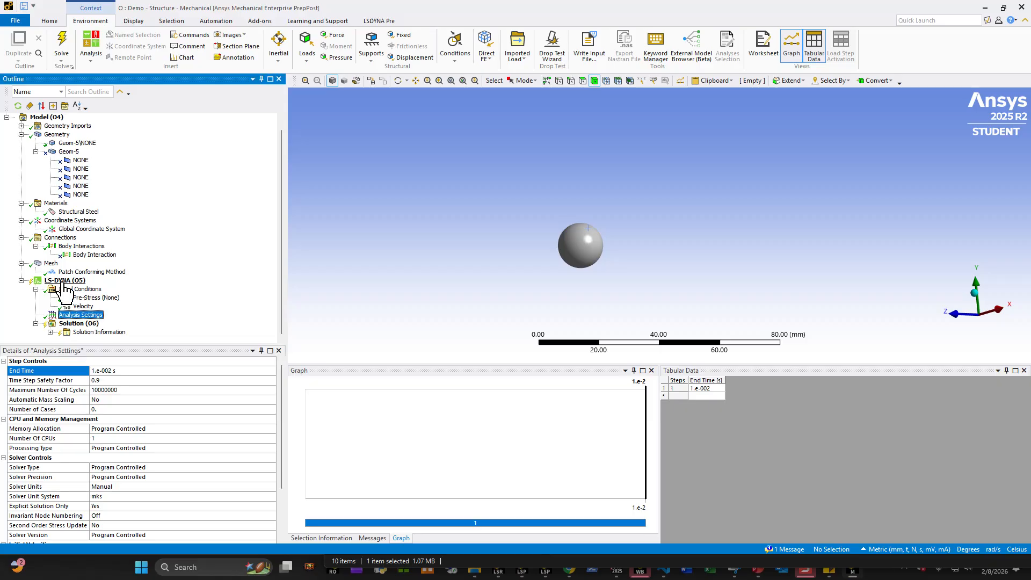
right_click(63, 281)
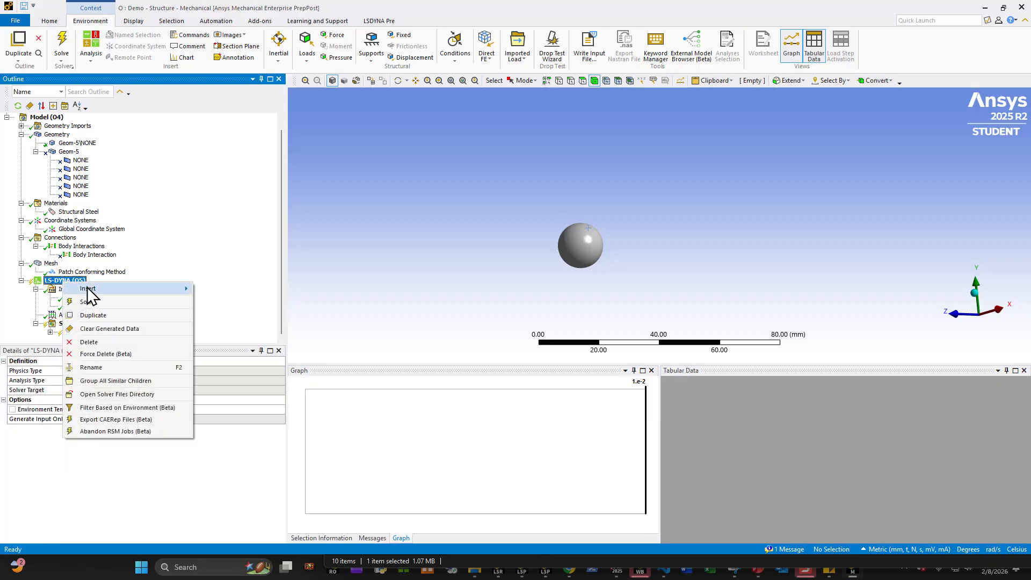
mouse_move(111, 288)
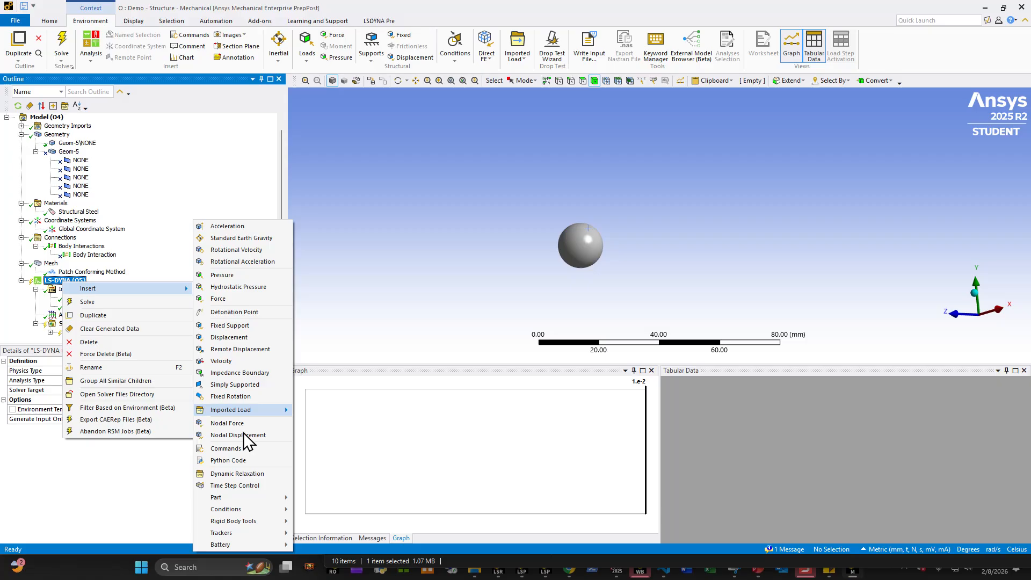
left_click(237, 447)
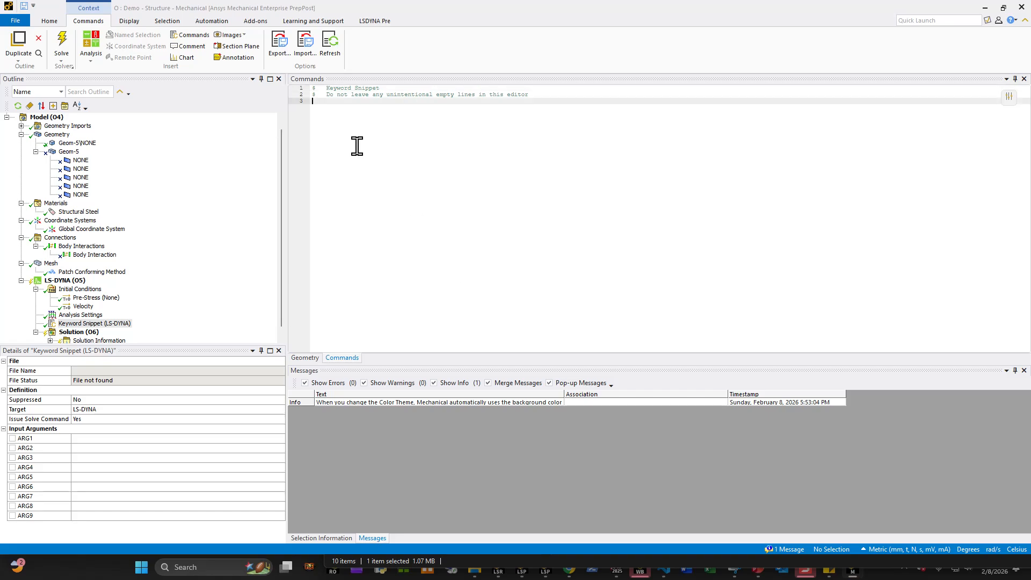
key("ctrl+a")
key("ctrl+v")
scroll(423, 267, "up", 5)
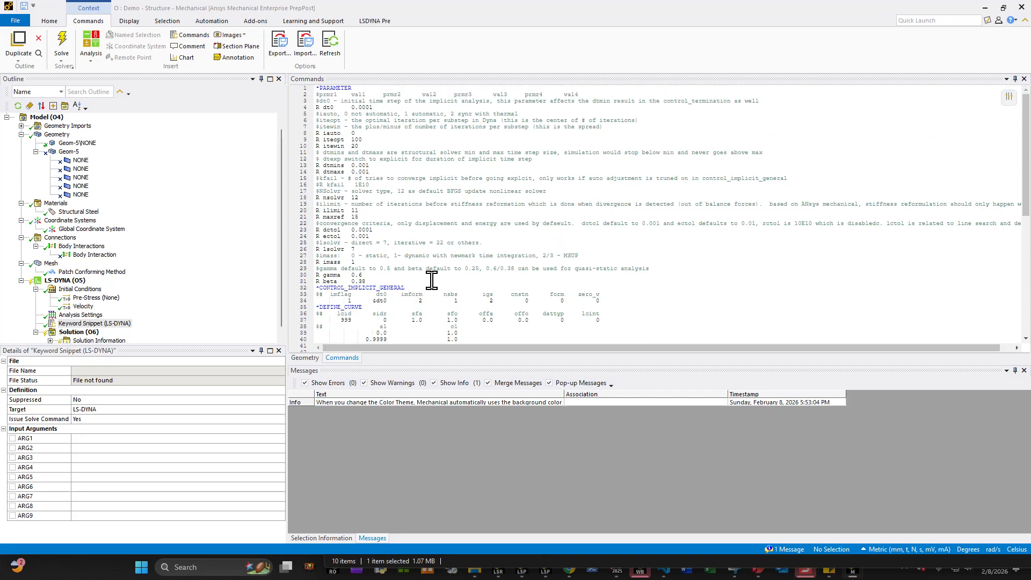
scroll(436, 182, "down", 3)
scroll(437, 191, "up", 3)
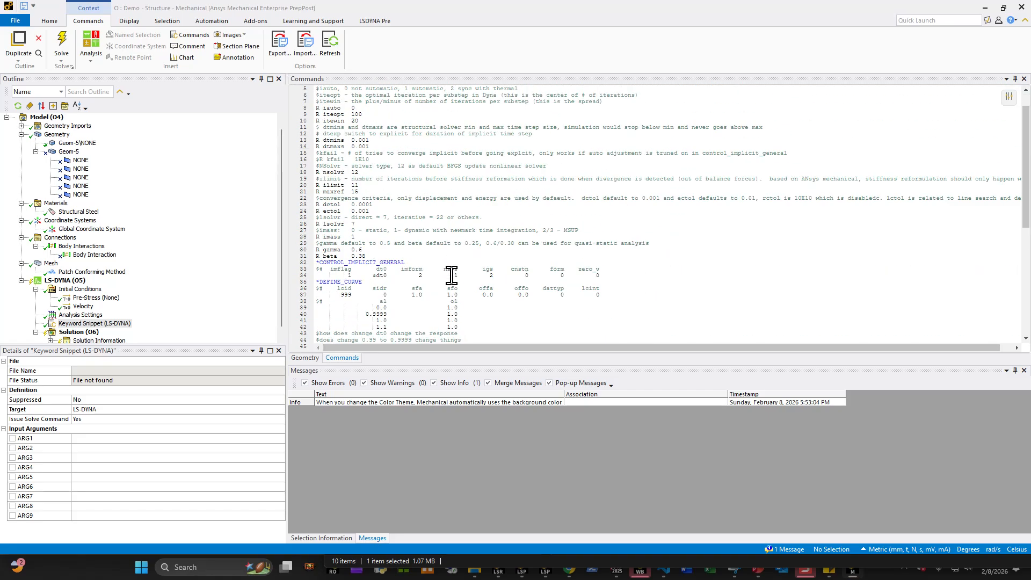
scroll(412, 245, "down", 5)
scroll(418, 245, "up", 5)
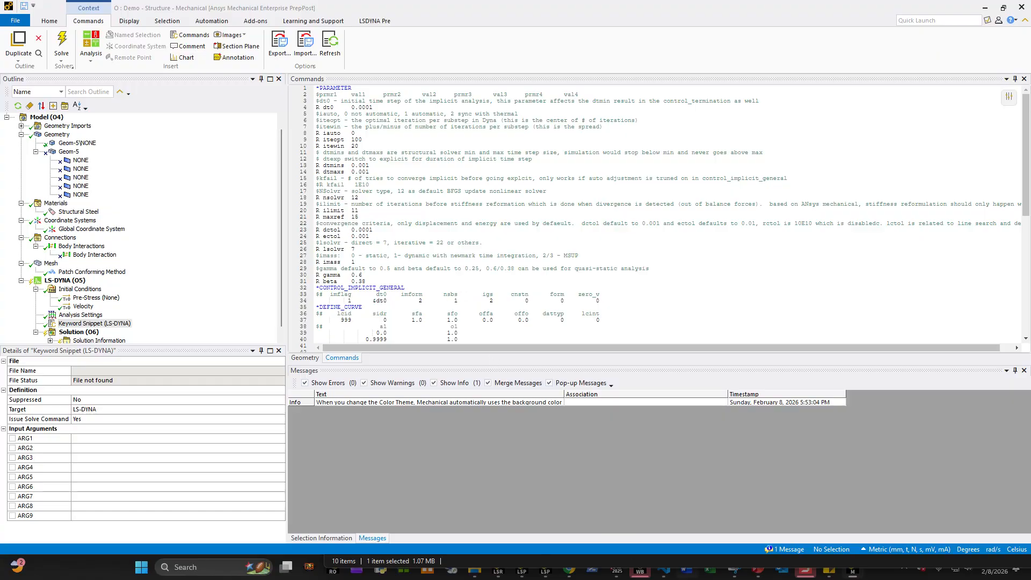
- Switch to VS Code and look through Template_Implicit_control_template_rev00.k in the Dyna_Keycards folder for the implicit control cards
left_click(671, 576)
scroll(92, 288, "down", 5)
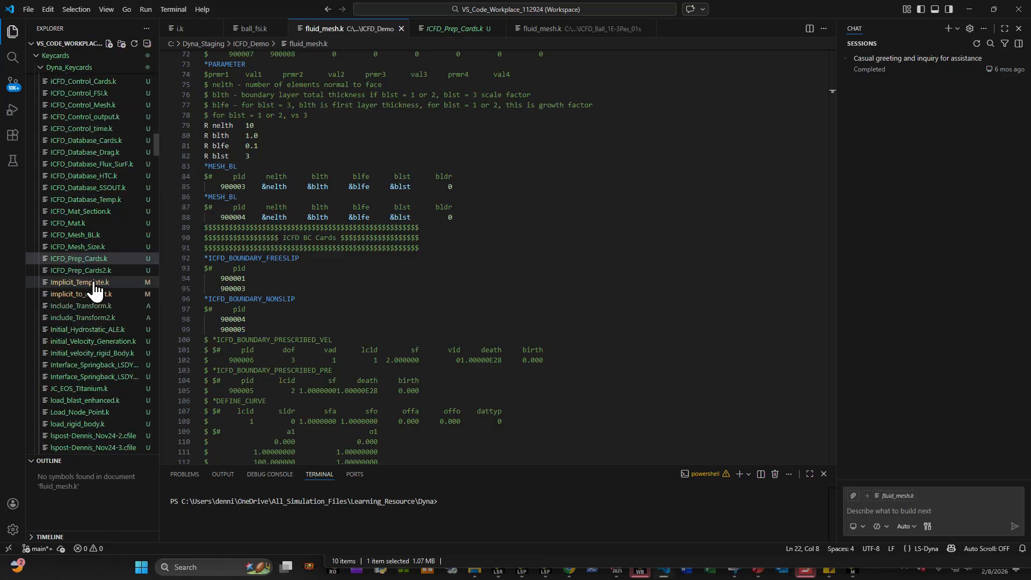
scroll(96, 271, "down", 15)
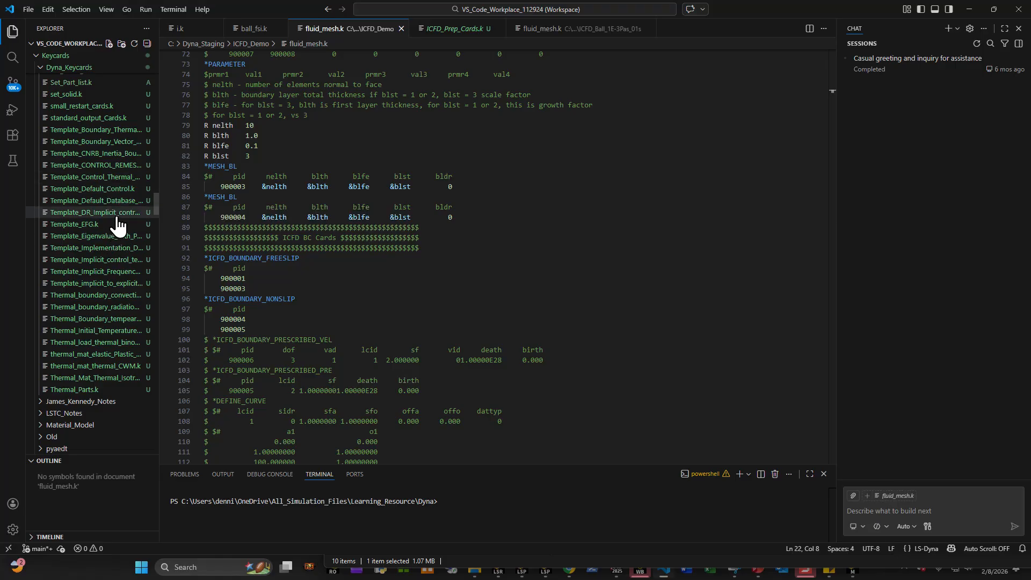
left_click(107, 261)
scroll(290, 299, "down", 15)
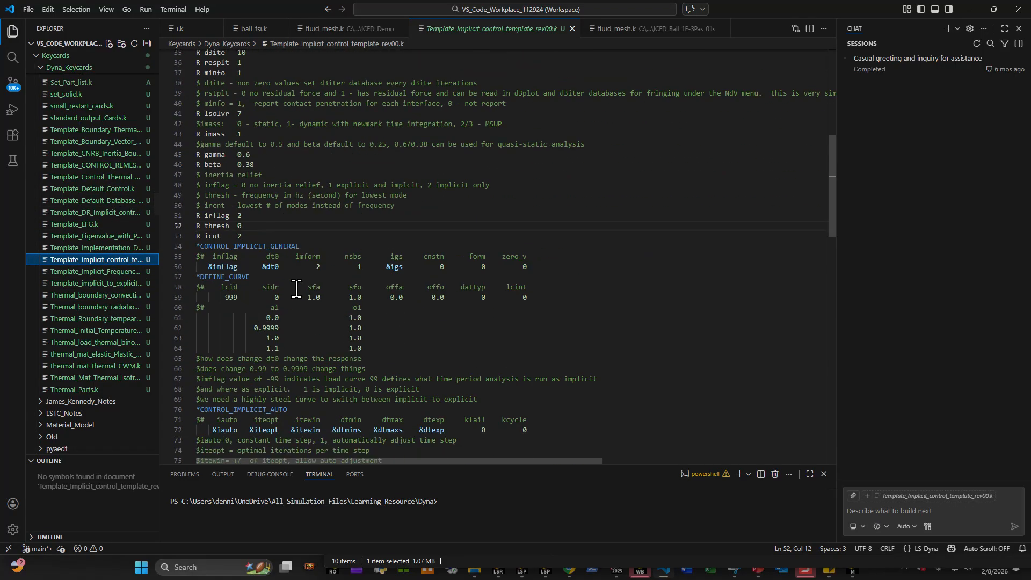
scroll(290, 299, "up", 15)
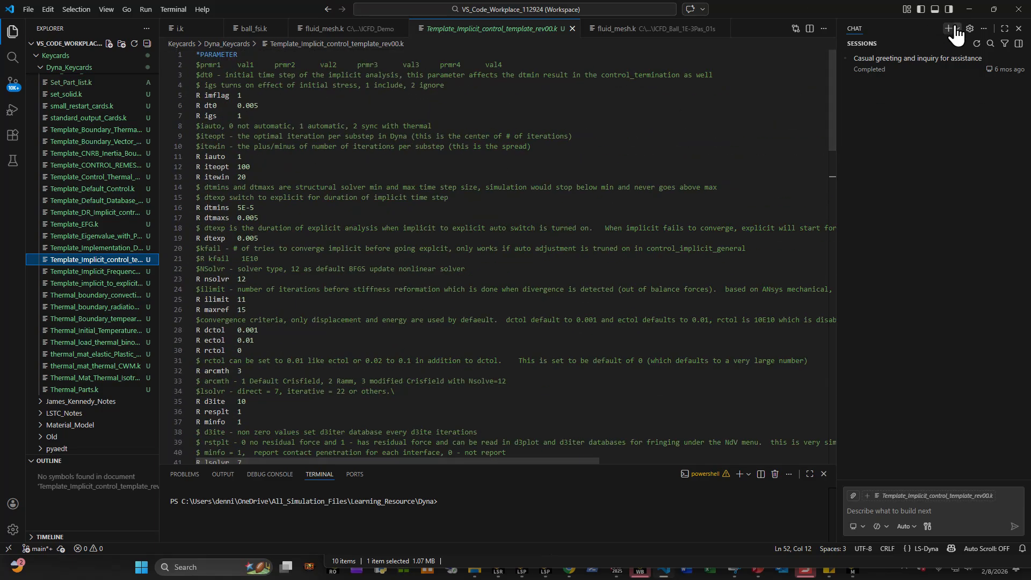
left_click(971, 6)
- Review dt0, iauto and the *CONTROL_IMPLICIT cards in the keyword snippet in Ansys Mechanical
scroll(437, 265, "up", 5)
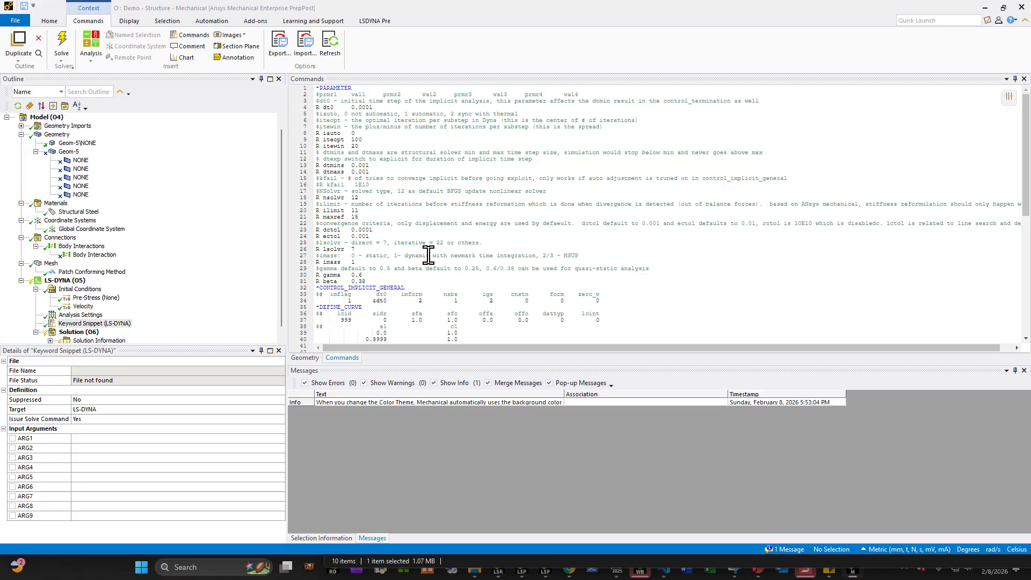
scroll(428, 255, "down", 7)
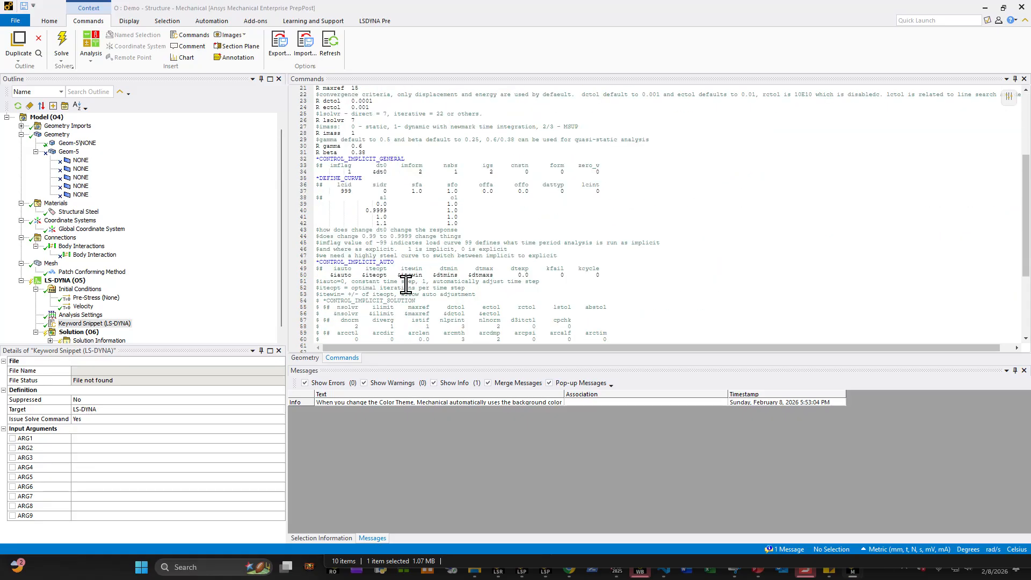
scroll(436, 244, "up", 7)
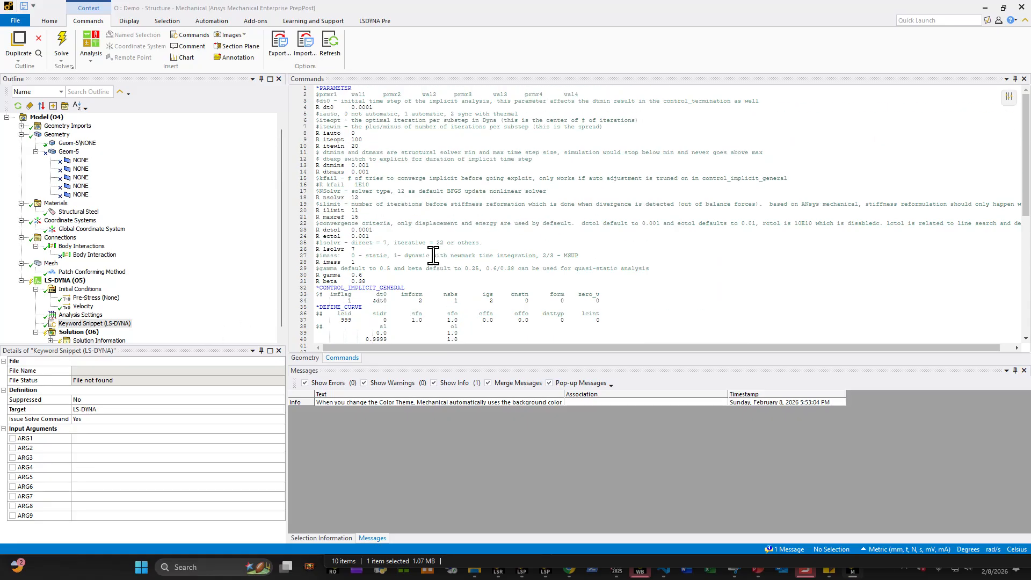
left_click(377, 107)
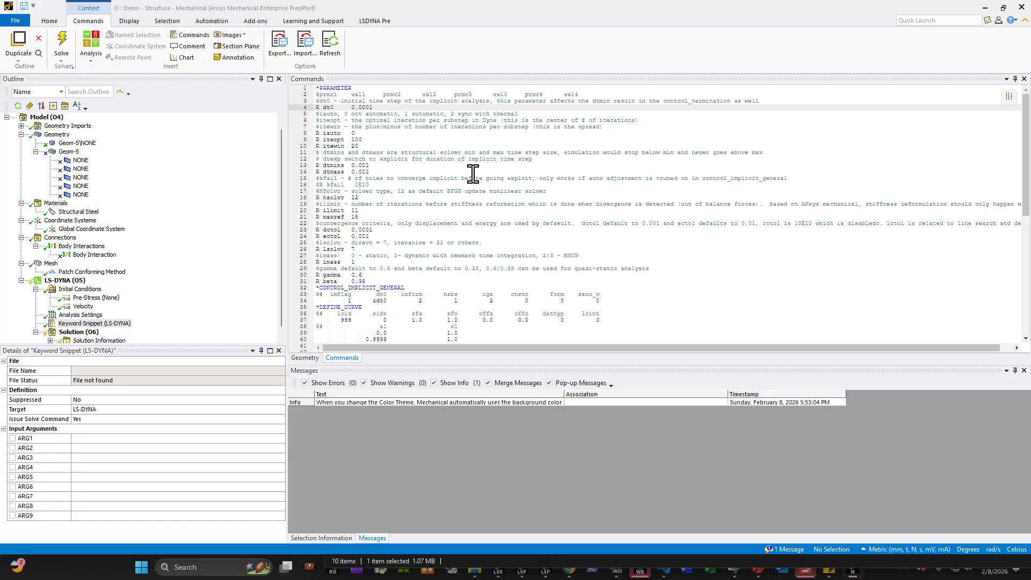
left_click(358, 132)
scroll(373, 202, "down", 8)
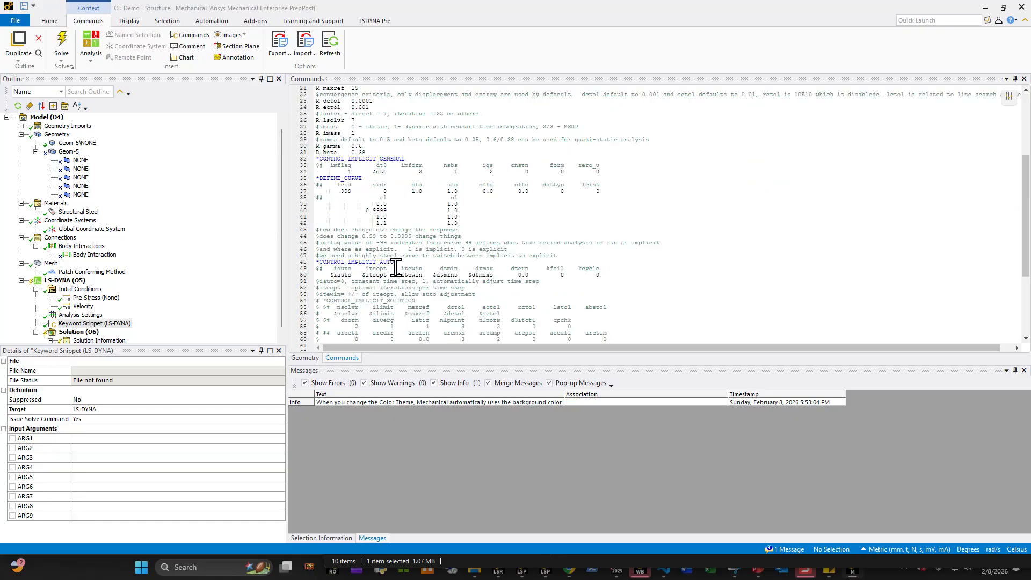
- Insert a second Commands keyword snippet under the LS-DYNA analysis and rename the existing one implicit_control
left_click(64, 280)
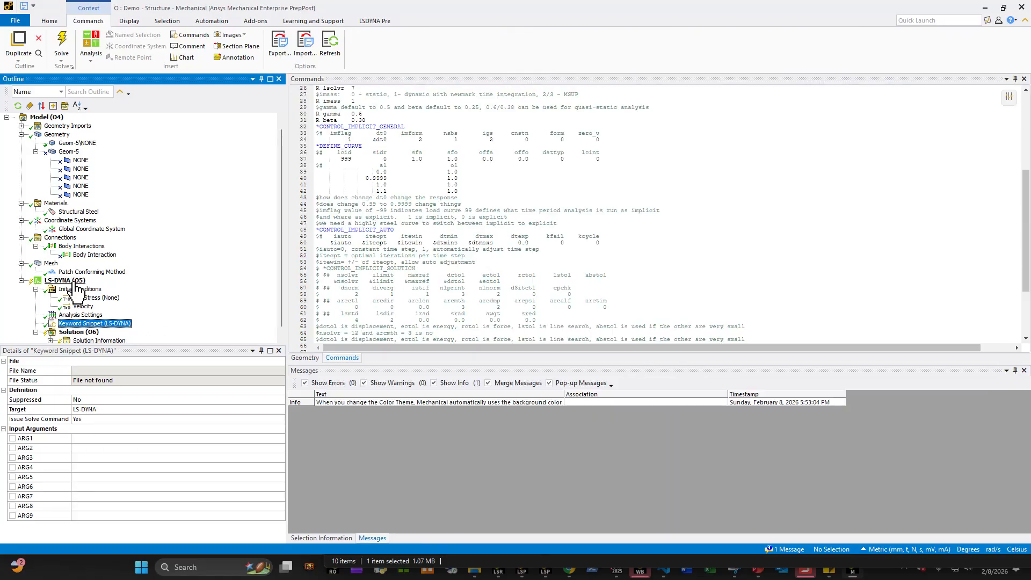
right_click(74, 282)
mouse_move(106, 289)
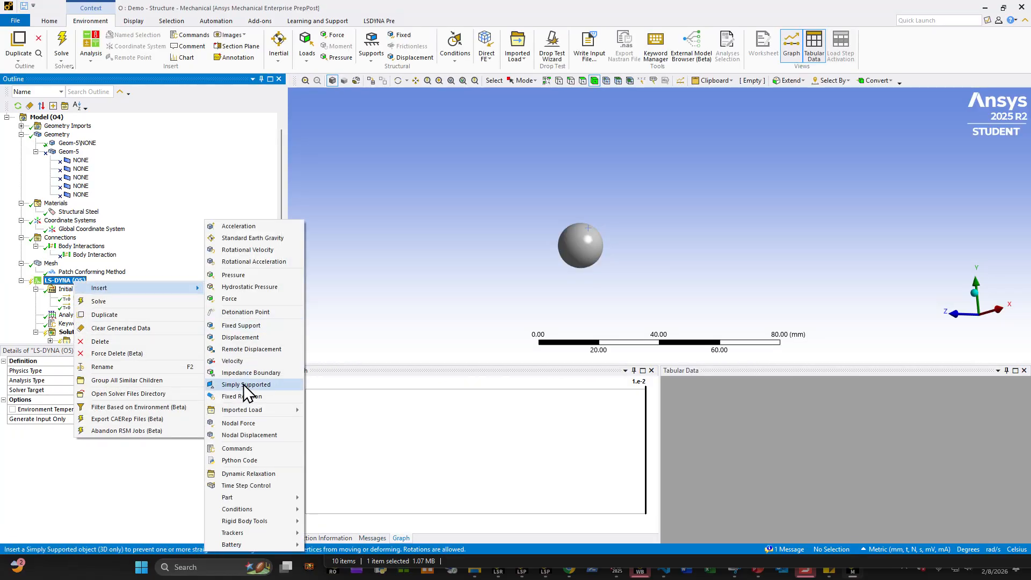
left_click(260, 450)
left_click(95, 324)
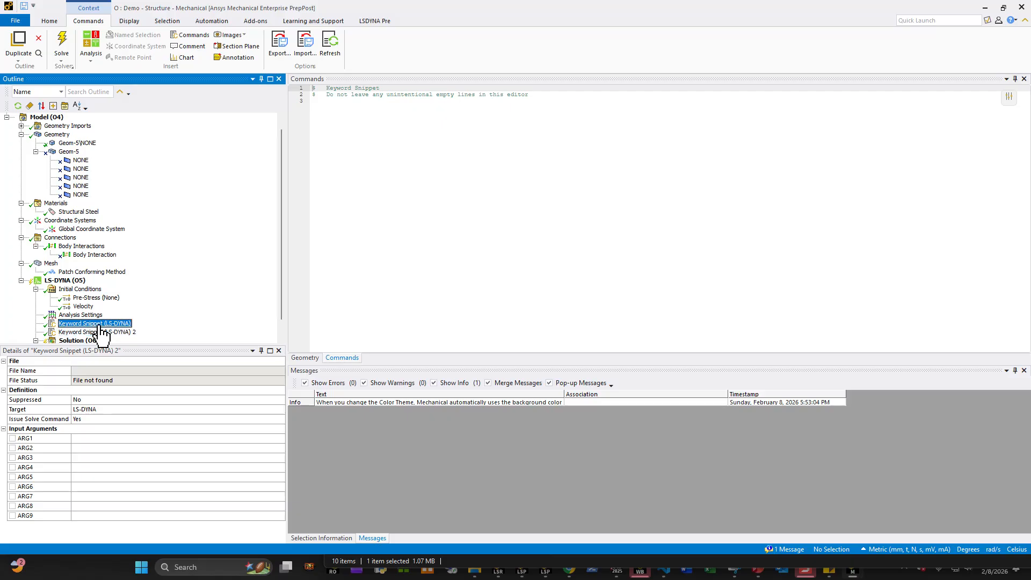
left_click(98, 323)
type("implicit_control")
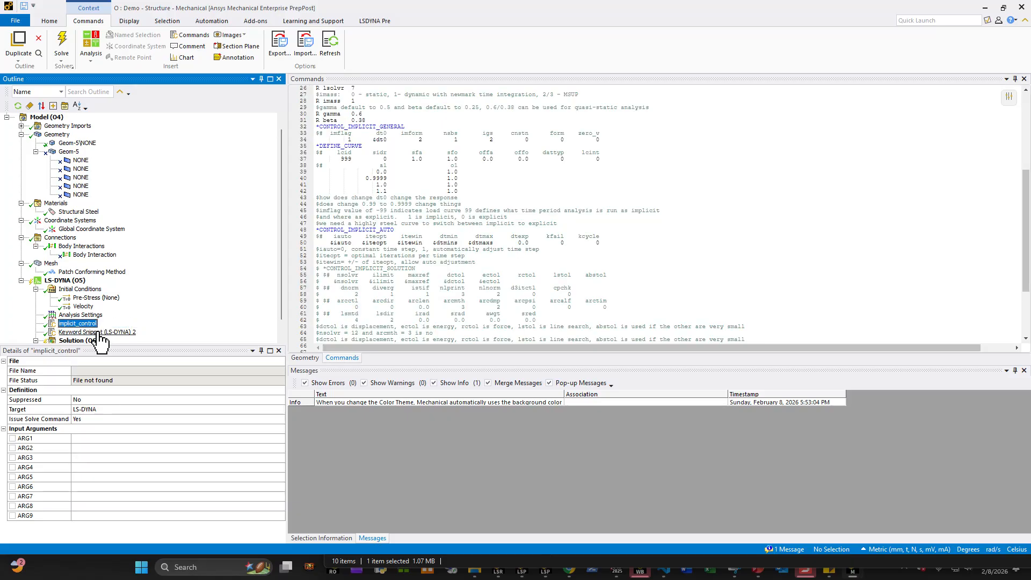
- Rename the new snippet FSI and add *ICFD_BOUNDARY_FSI for pids 900004 and 900005 plus an *ICFD_CONTROL_FSI card with idc 0.25
left_click(100, 333)
type("FSI")
key("Return")
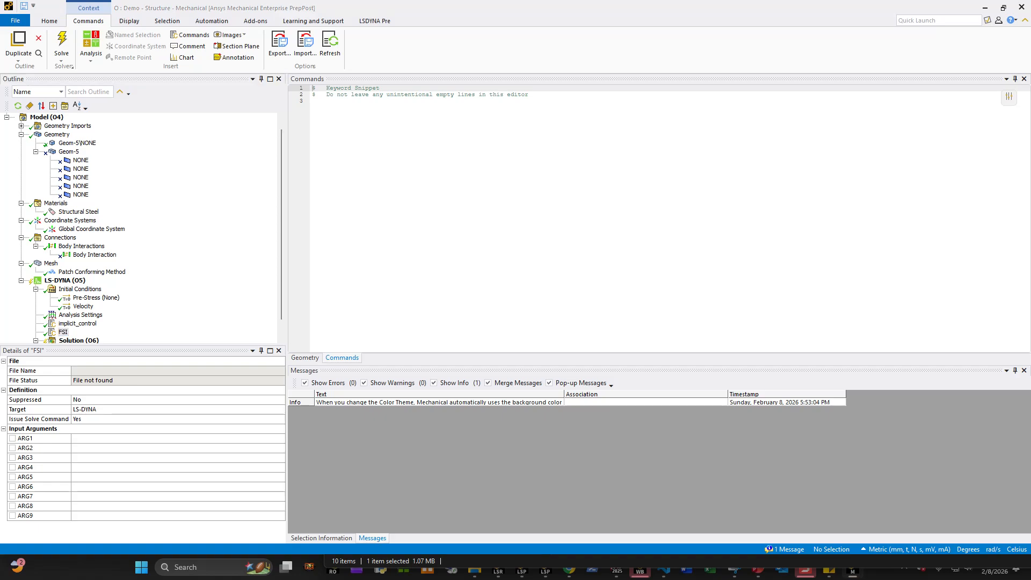
type("*ICFD_BOUNDARY_FSI $#     pid     900004     900005 *ICFD_CONTROL_FSI $#     owc        bt        dt       idc    lcidsf     xproj          0       0.01.00000E28      0.25         0         0 $#    nsub         -         -         -     vforc          0")
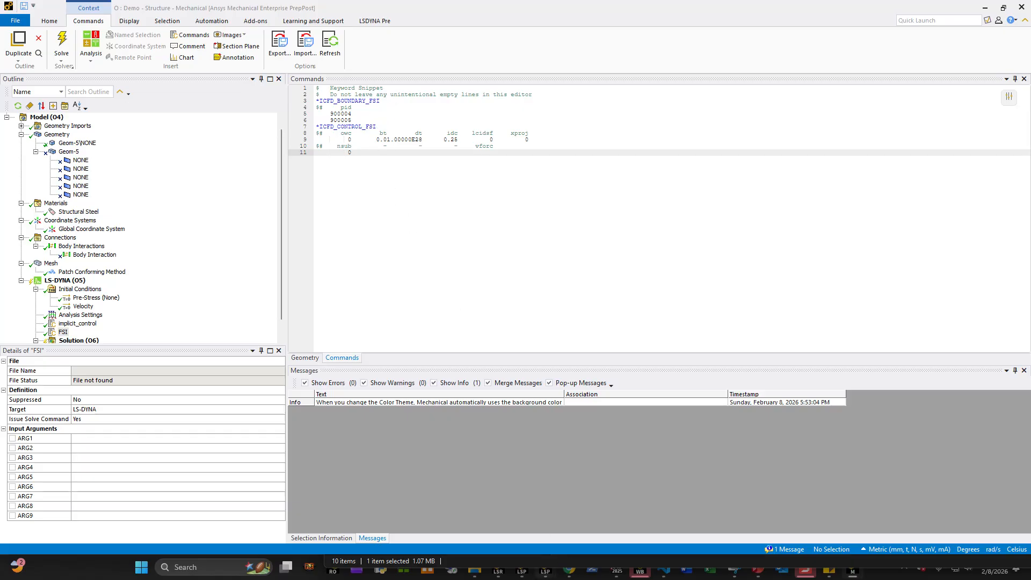
- Switch to LS-PrePost and show only shell parts 900004 and 900005 to check the FSI part IDs
left_click(522, 570)
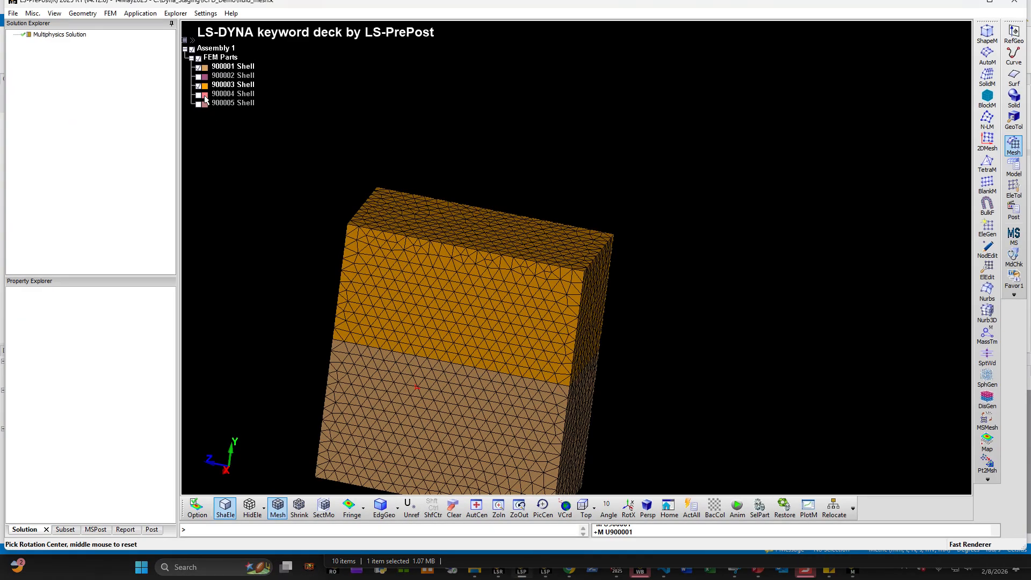
left_click(199, 104)
left_click(199, 86)
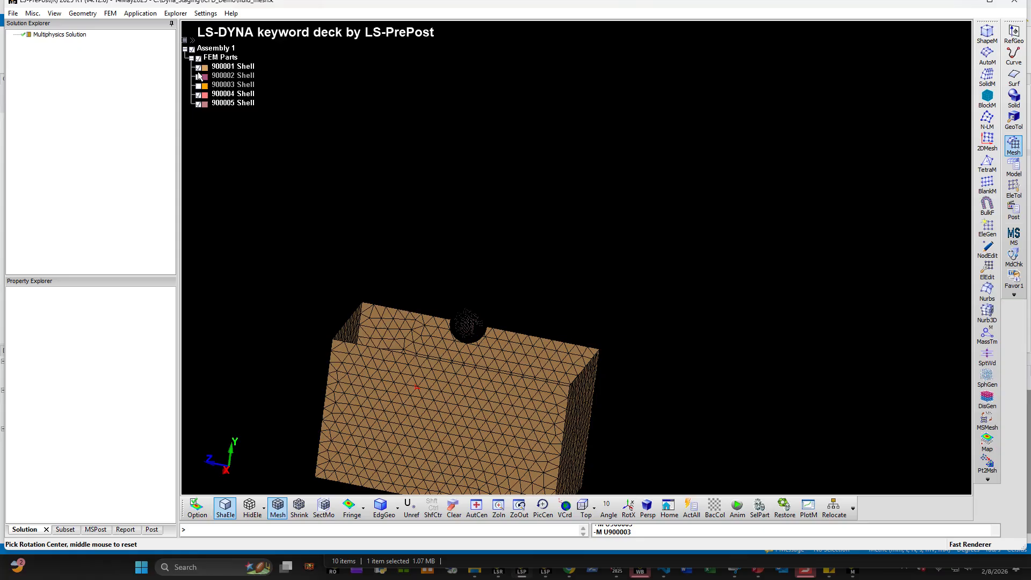
left_click(199, 67)
scroll(438, 359, "up", 5)
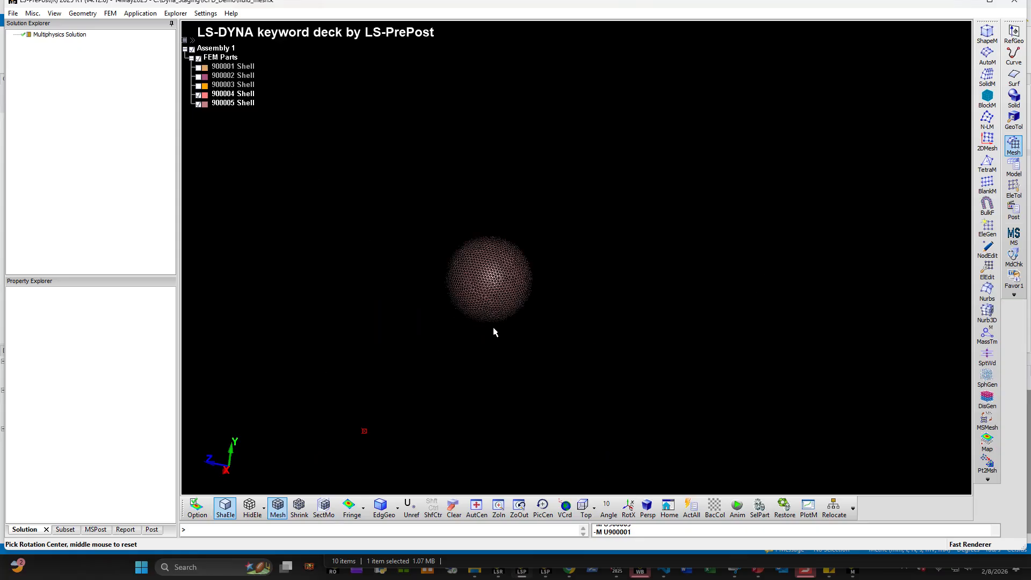
left_click(232, 102)
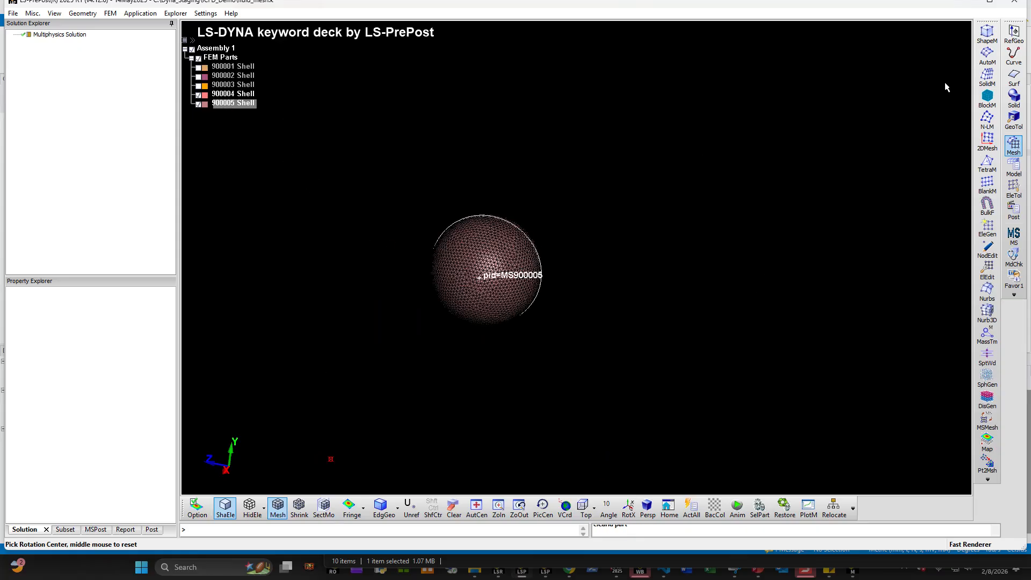
left_click(975, 4)
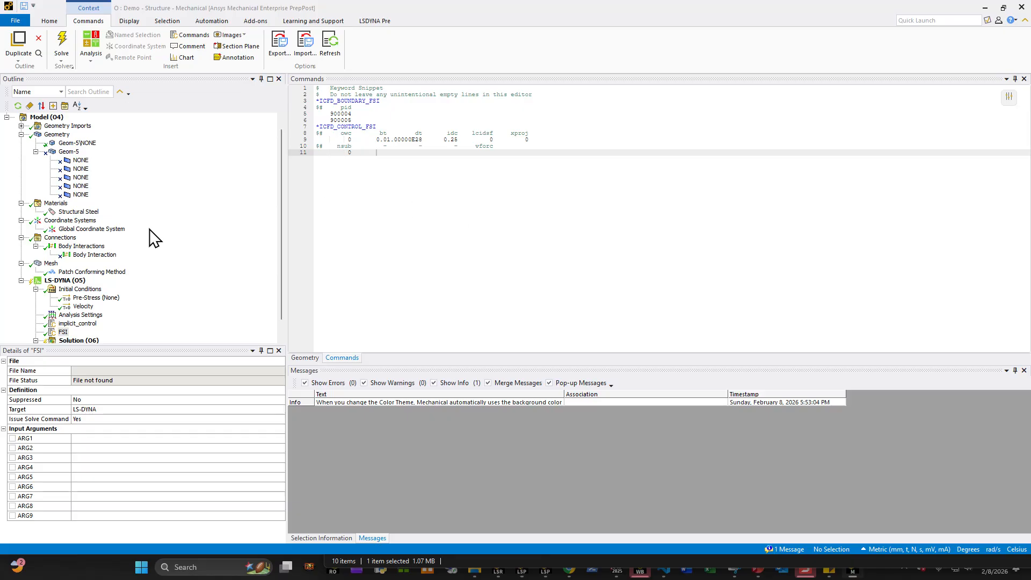
- Review the *ICFD_CONTROL_FSI card and its owc value in the FSI snippet in Ansys Mechanical
left_click(63, 333)
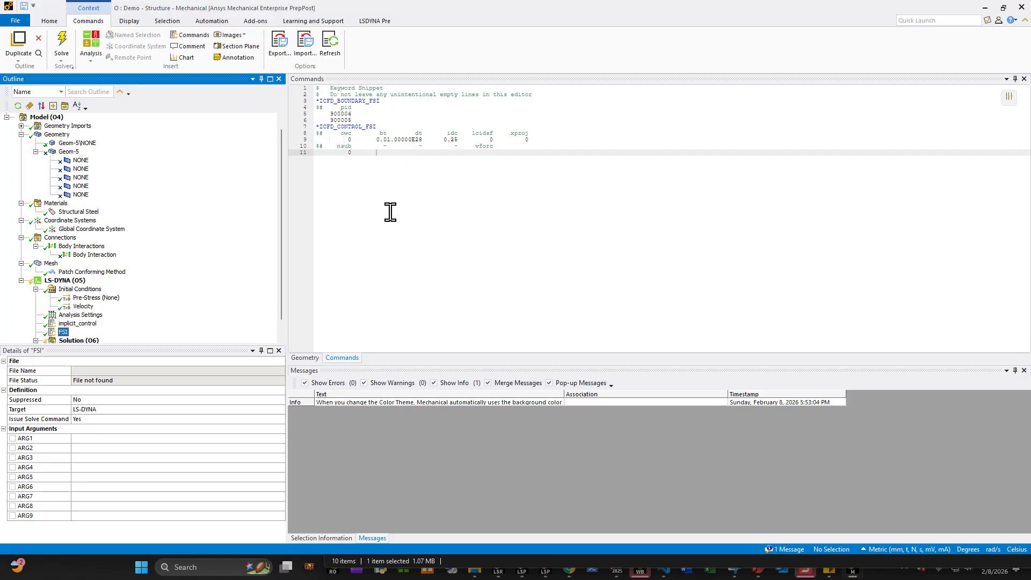
left_click_drag(403, 153, 293, 127)
left_click(356, 175)
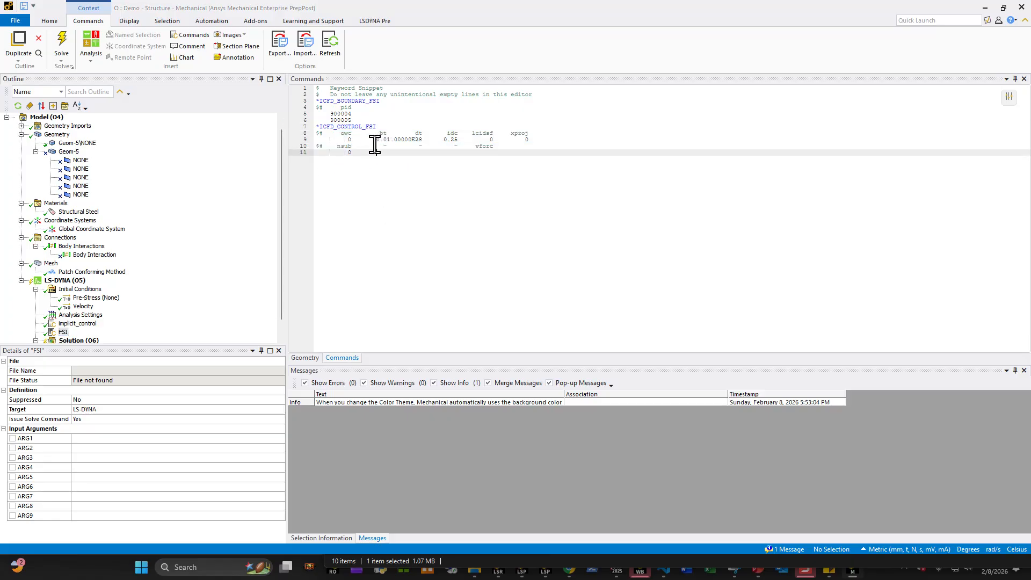
left_click(351, 140)
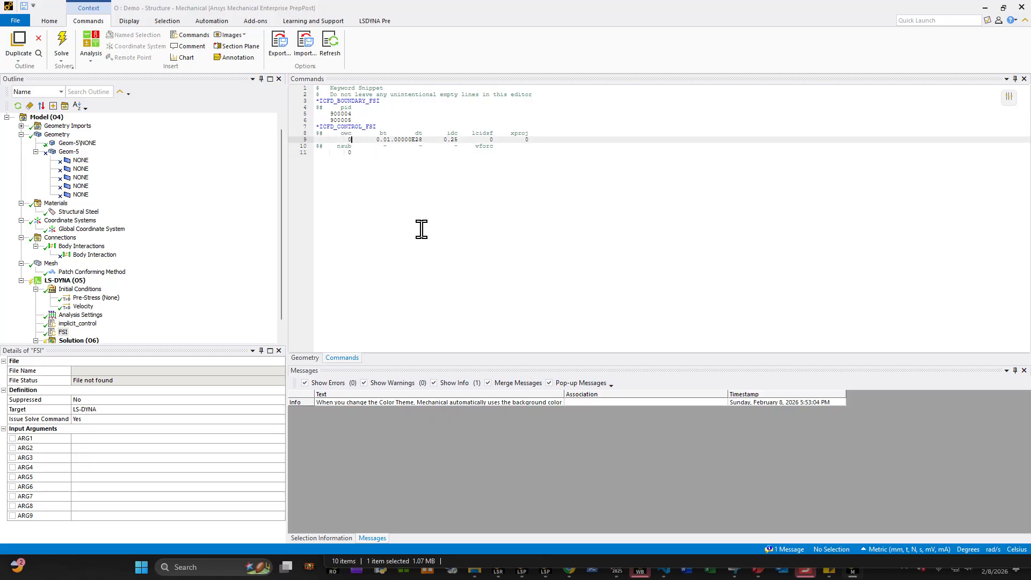
- Insert a Commands snippet under the LS-DYNA analysis, name it include, and replace its contents with *INCLUDE fluid_mesh.k
scroll(138, 311, "down", 1)
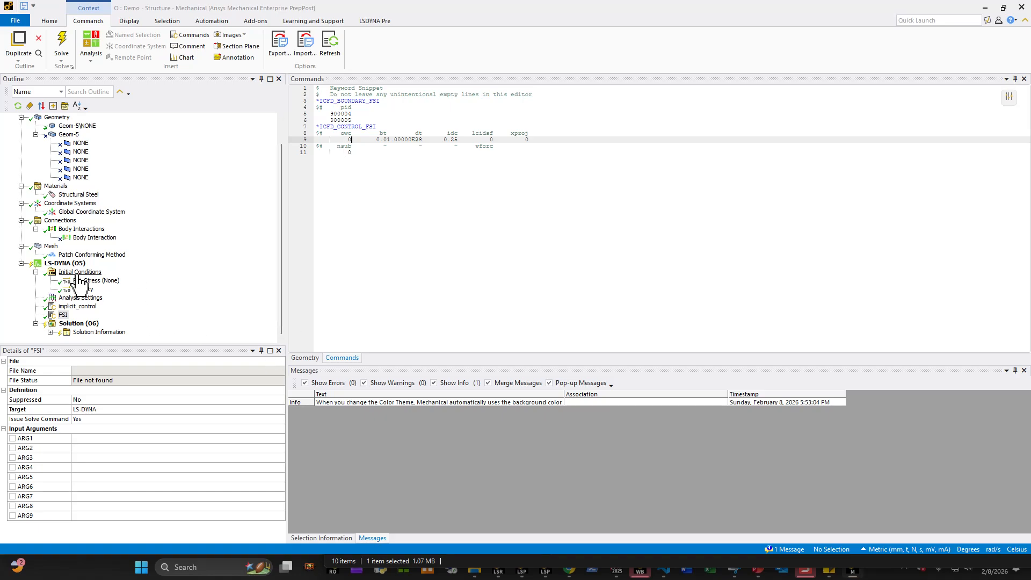
left_click(53, 263)
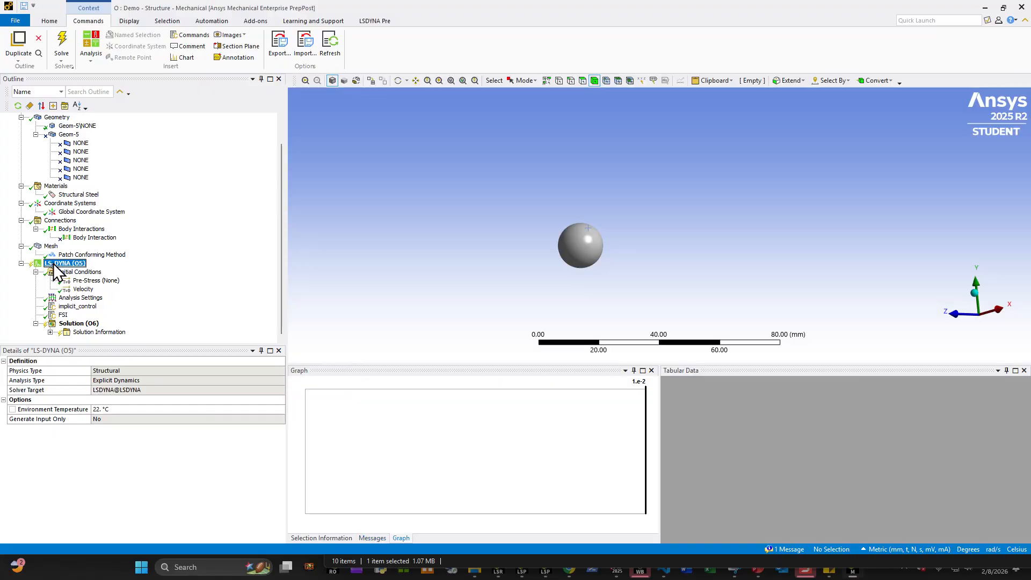
right_click(75, 263)
mouse_move(121, 271)
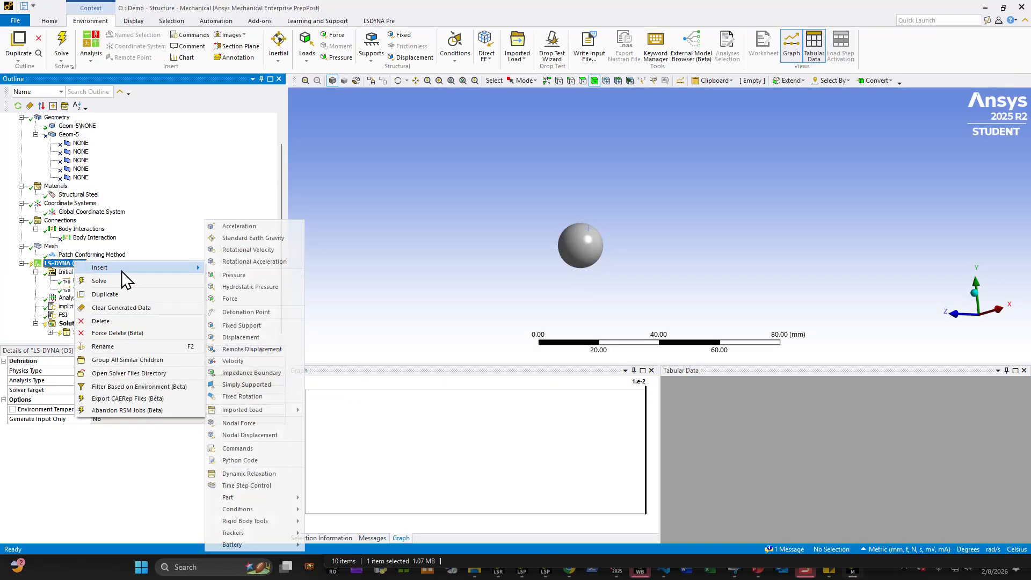
left_click(245, 447)
key("F3")
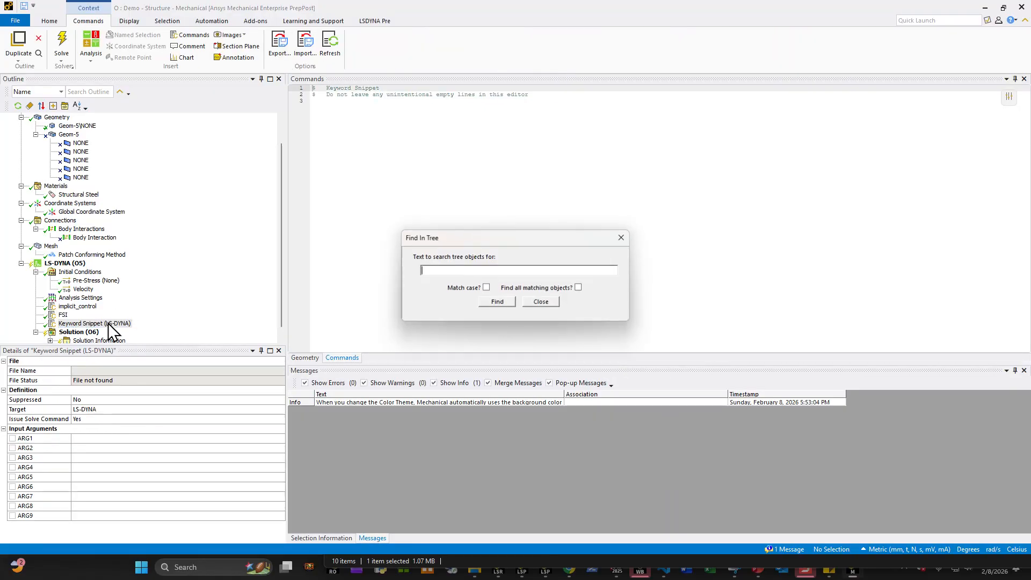
key("Escape")
left_click(108, 323)
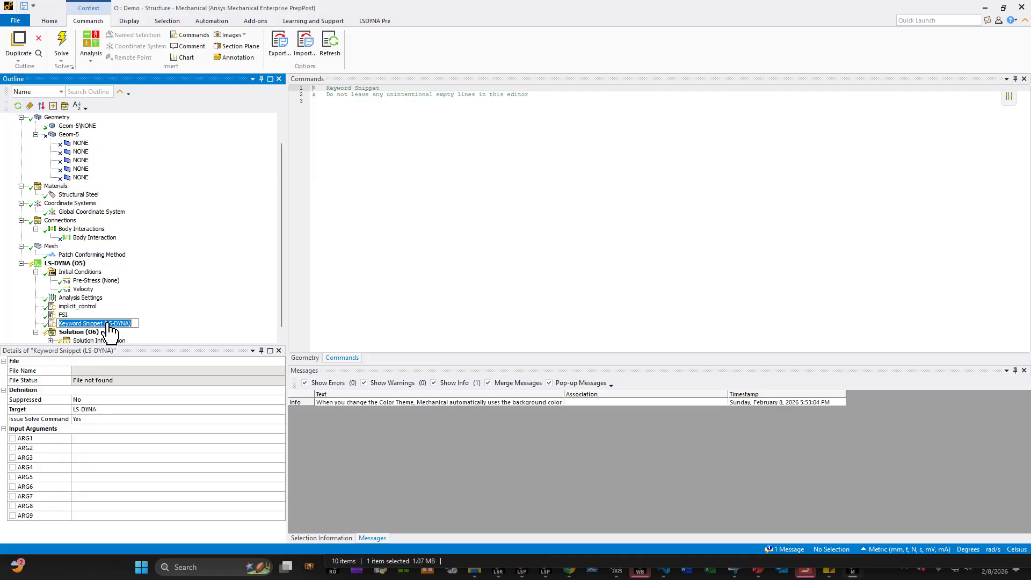
type("include")
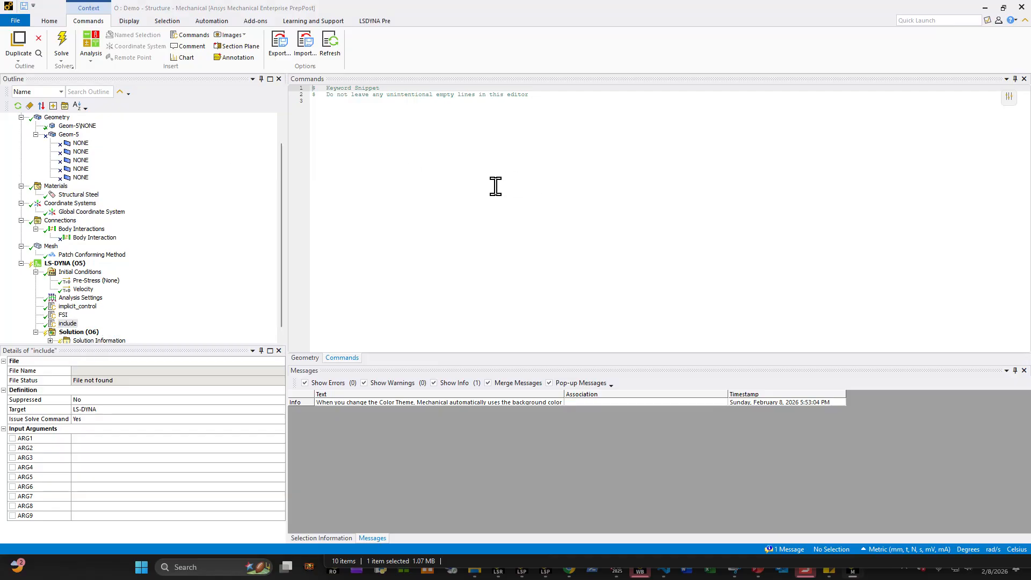
key("ctrl+a")
type("*INCLUDE fluid_mesh.k")
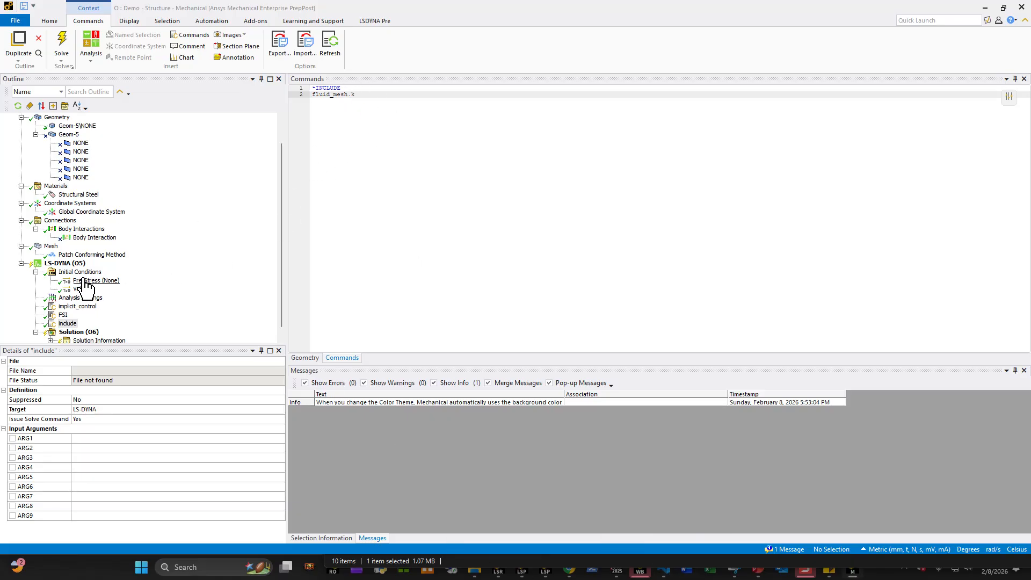
- Insert two more Commands keyword snippets under the LS-DYNA analysis
left_click(73, 265)
right_click(74, 266)
mouse_move(107, 271)
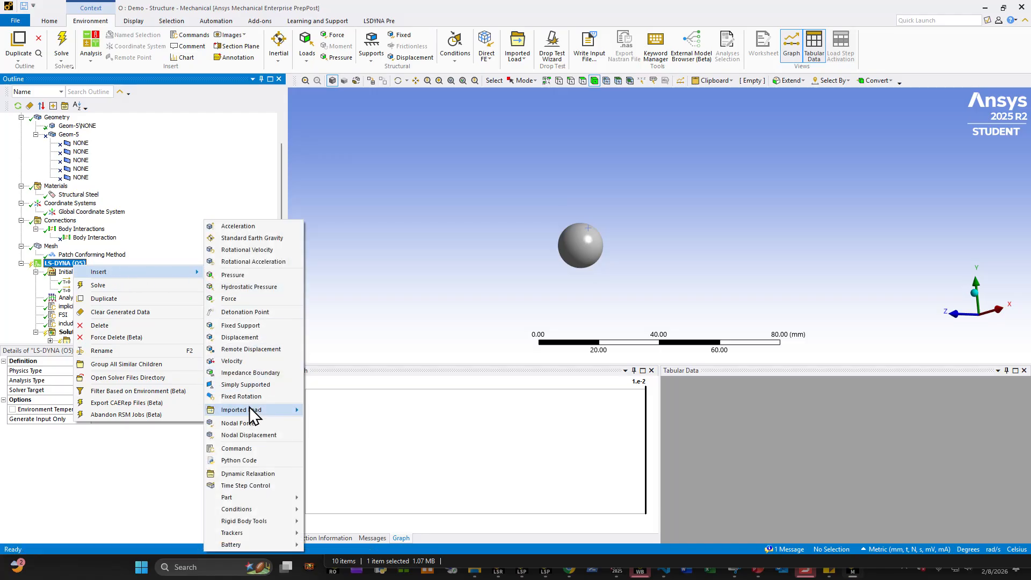
left_click(248, 448)
right_click(72, 264)
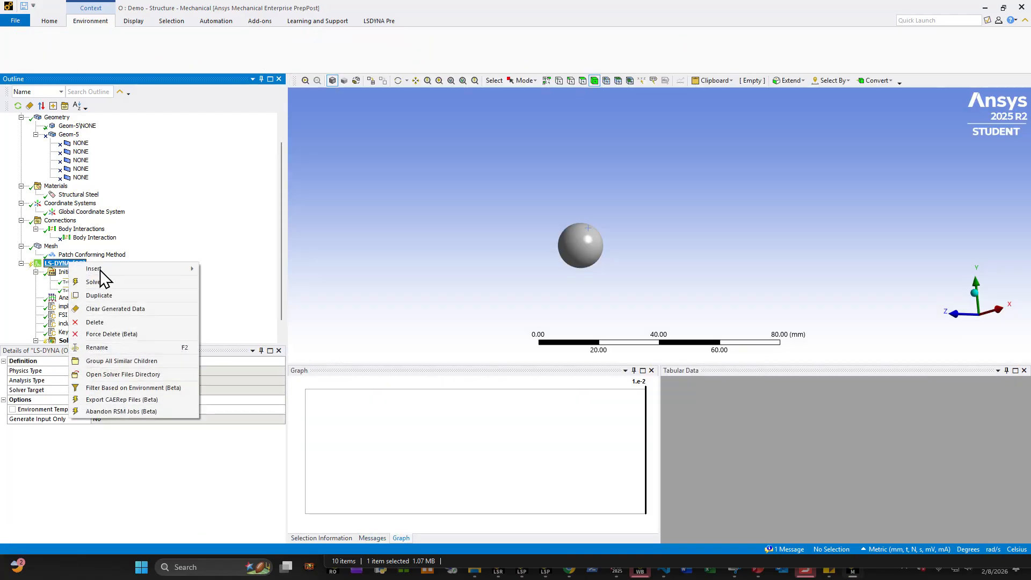
mouse_move(101, 269)
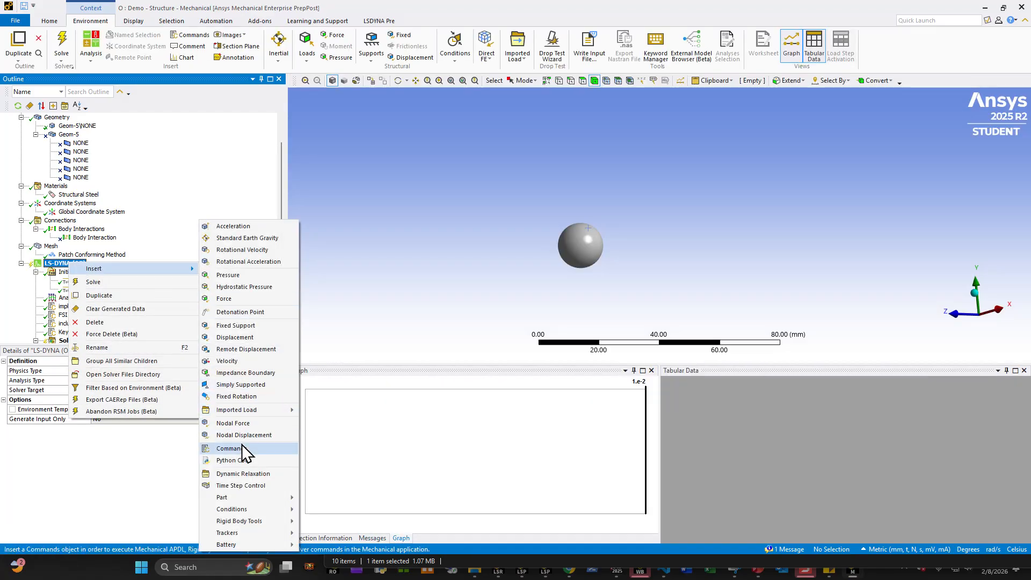
left_click(244, 449)
- In the analysis settings, set the time history output's Calculate Results At option to Never
left_click(96, 290)
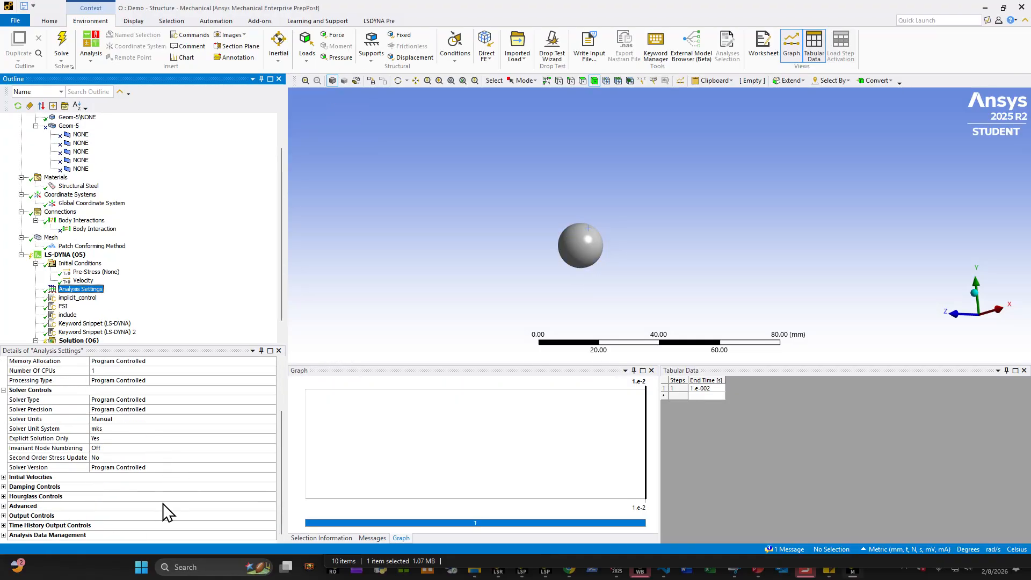
left_click(4, 525)
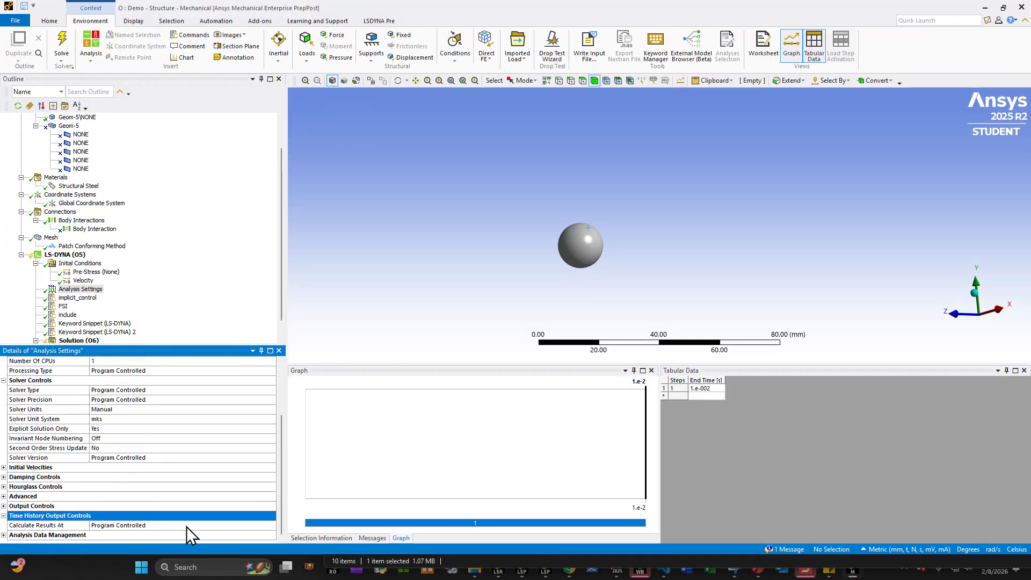
left_click(222, 525)
left_click(102, 546)
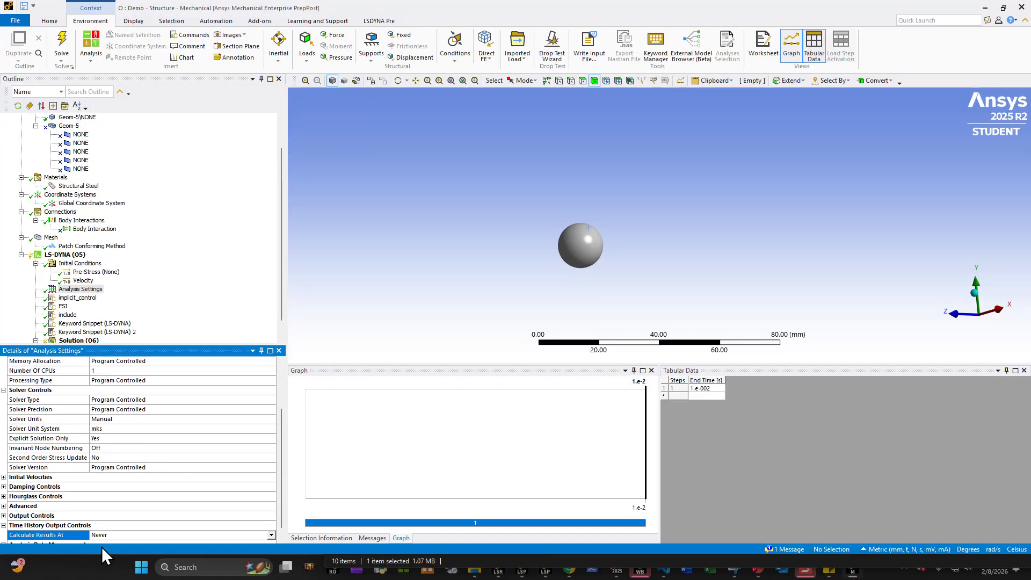
- Set the advanced Default Solver Controls Cards option to Omit in the analysis settings
left_click(11, 506)
scroll(127, 510, "down", 2)
left_click(135, 467)
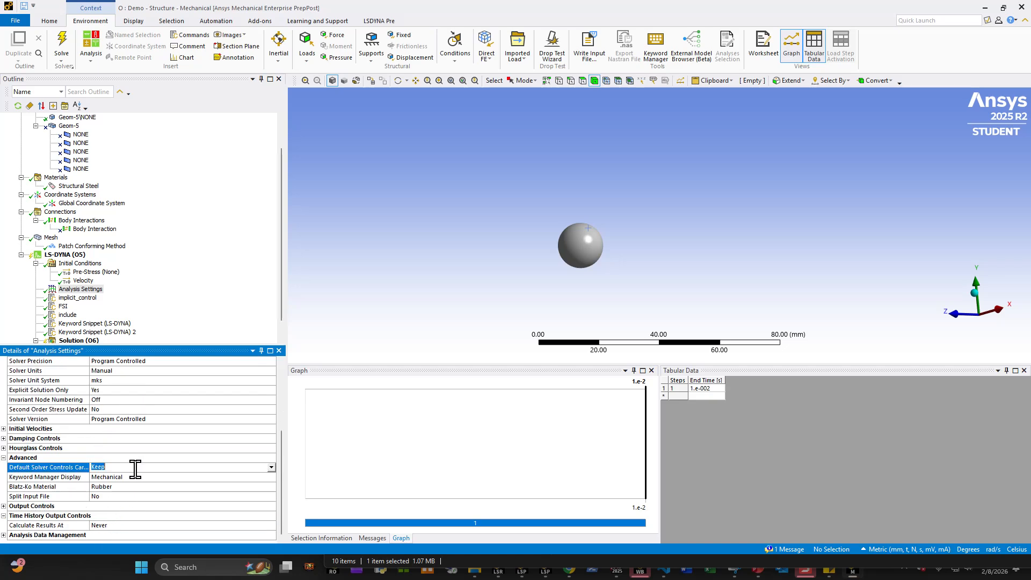
left_click(272, 467)
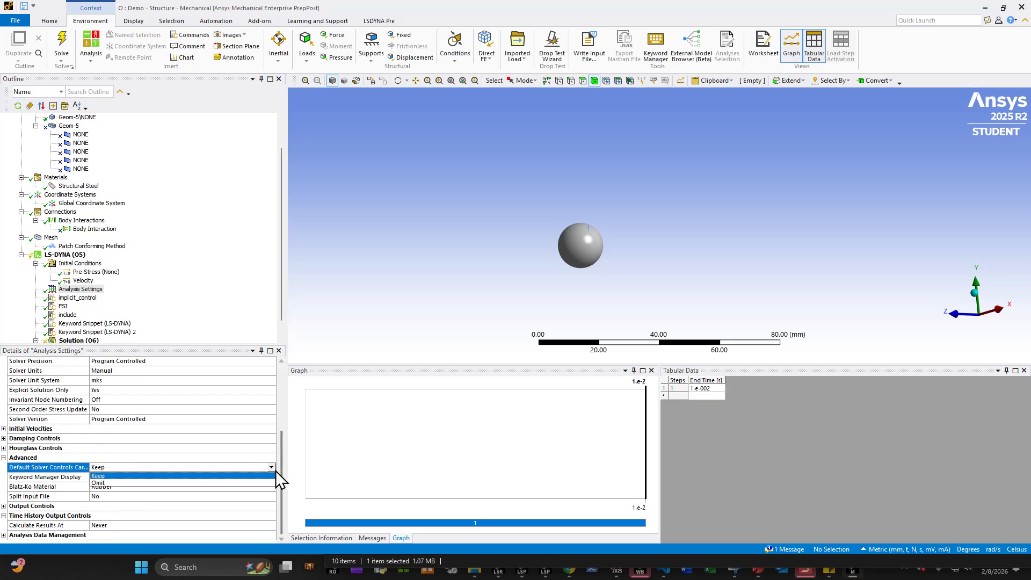
left_click(106, 483)
- Rename the two remaining keyword snippets as database and control
left_click(95, 323)
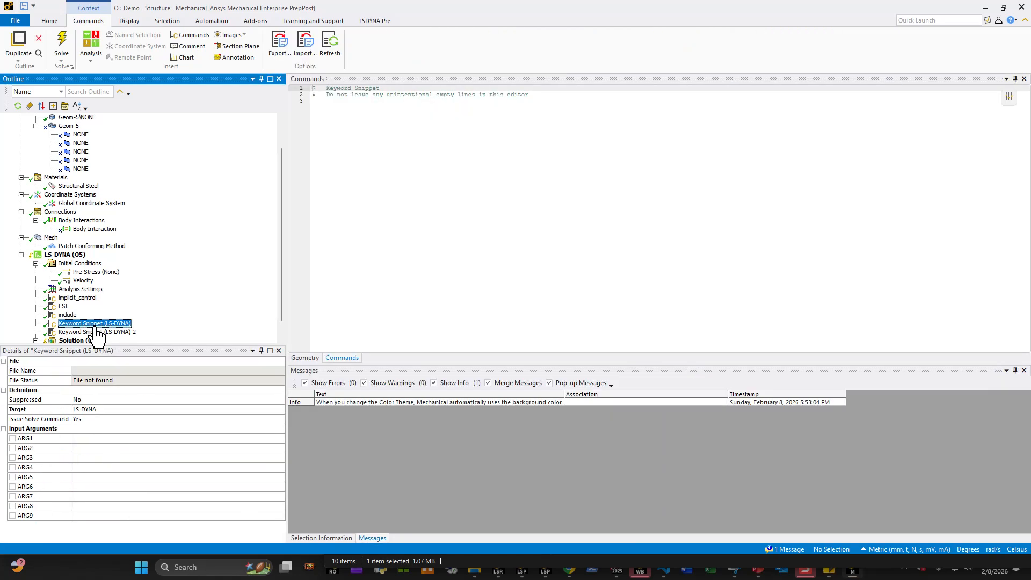
key("ctrl+f")
key("Escape")
key("F2")
type("database")
left_click(90, 331)
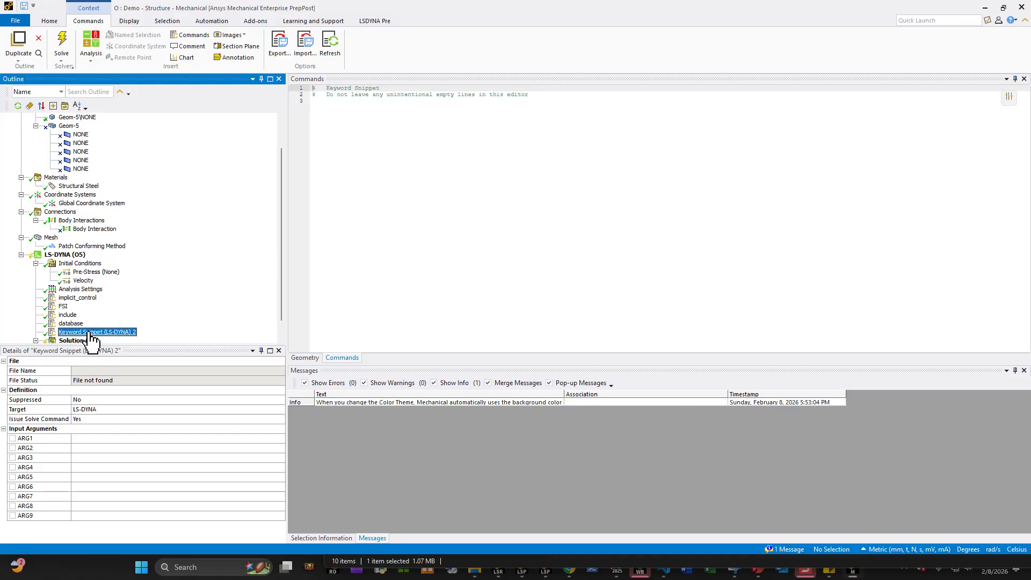
type("coin")
key("BackSpace")
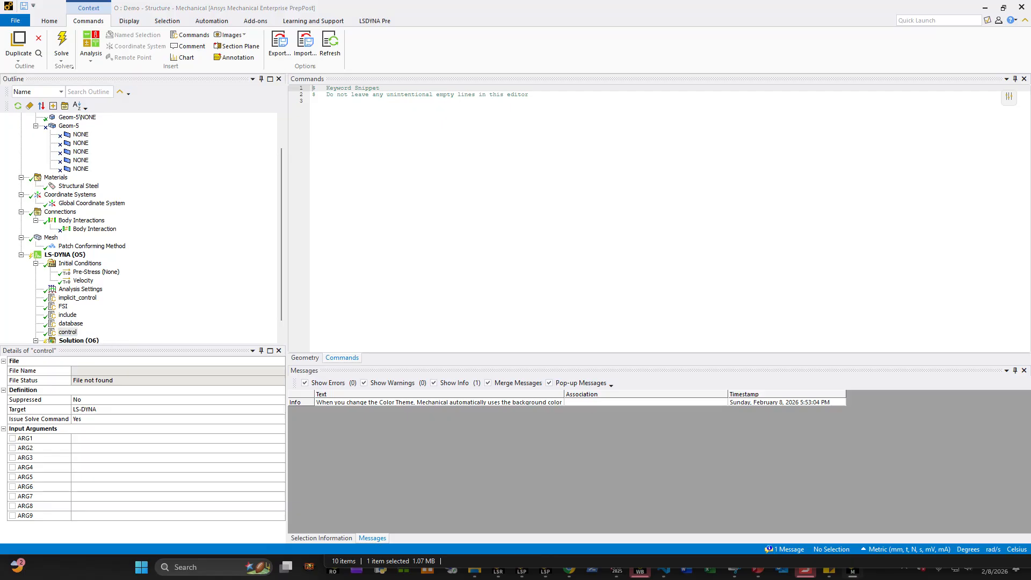
- Replace the contents of the database snippet with the copied *DATABASE output cards
left_click(79, 322)
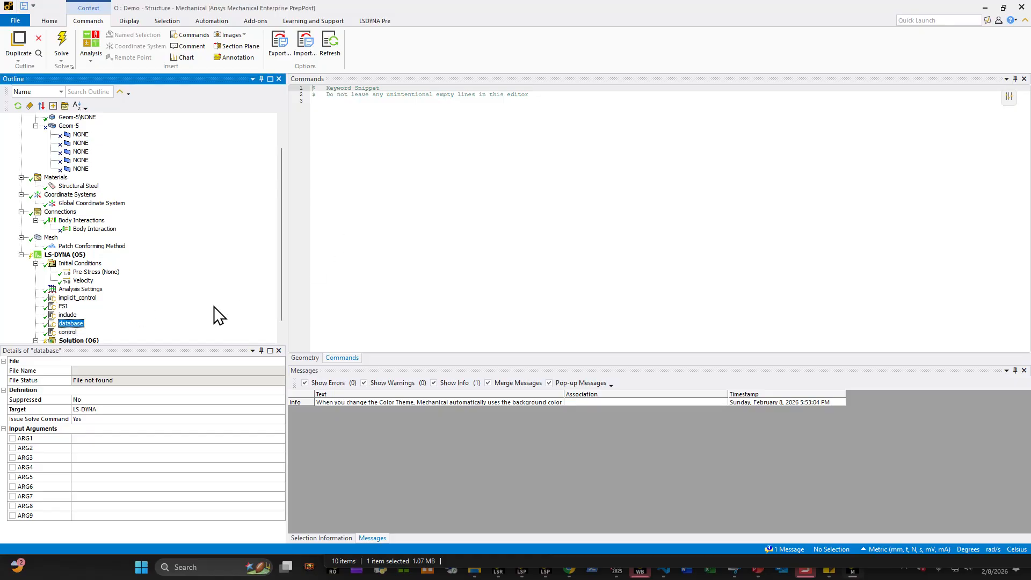
left_click(375, 228)
key("ctrl+a")
key("ctrl+v")
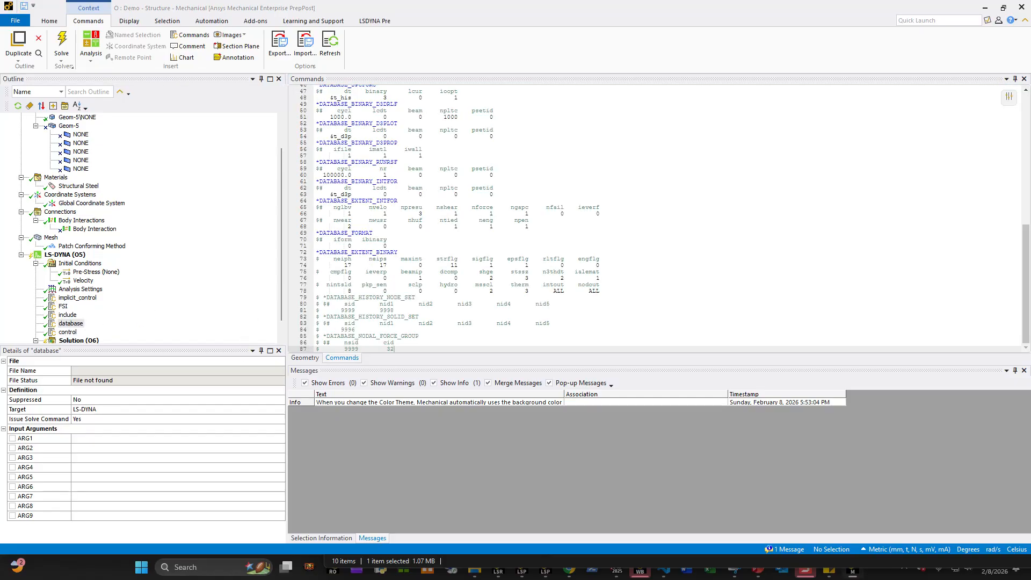
left_click(461, 181)
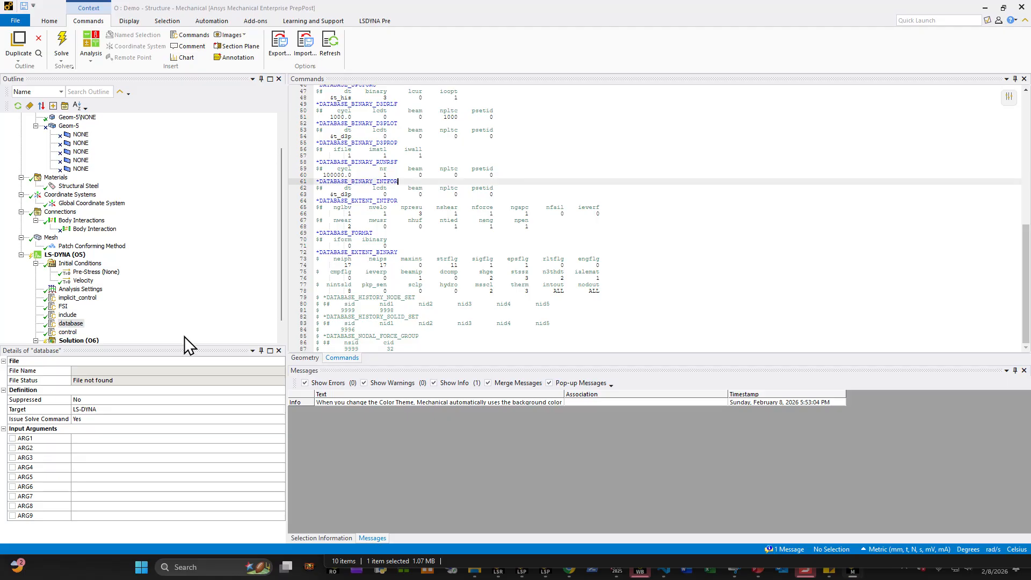
- Replace the contents of the control snippet with the copied *CONTROL cards
left_click(68, 332)
left_click(462, 212)
key("ctrl+a")
key("ctrl+v")
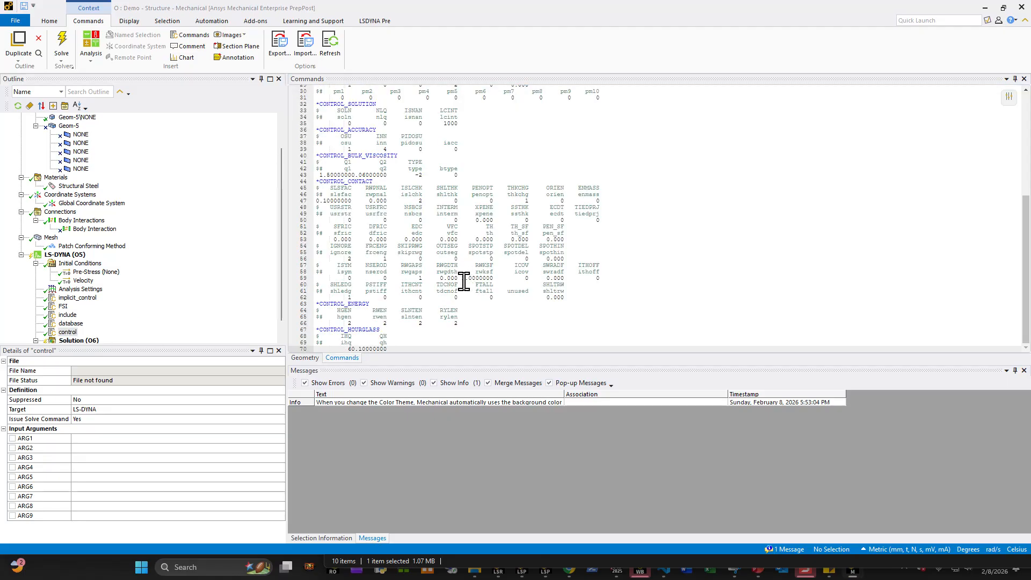
scroll(464, 283, "up", 10)
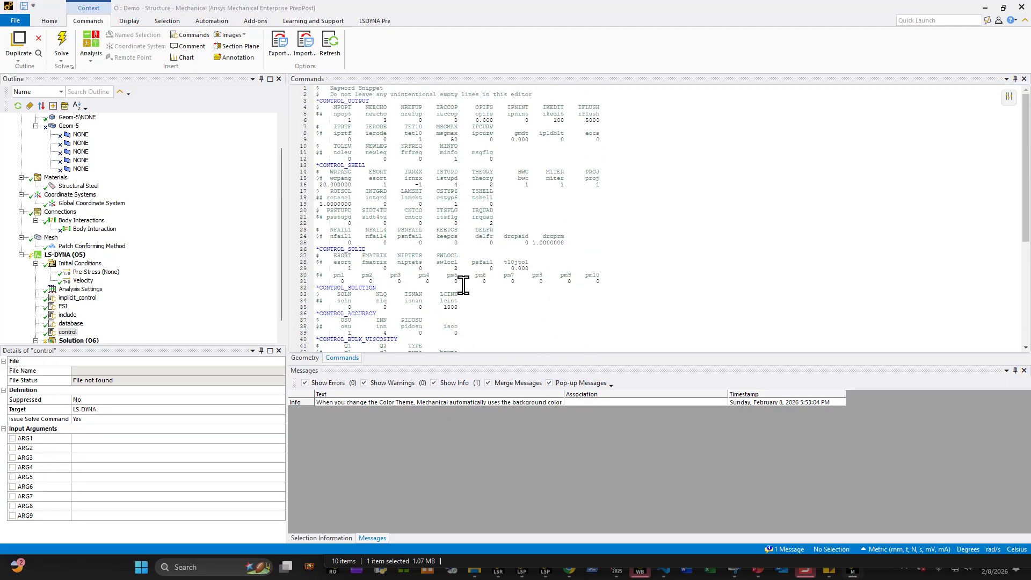
- Review the database, include, FSI and implicit_control snippets, the analysis settings and the initial velocity of the LS-DYNA analysis
left_click(70, 323)
scroll(372, 153, "up", 15)
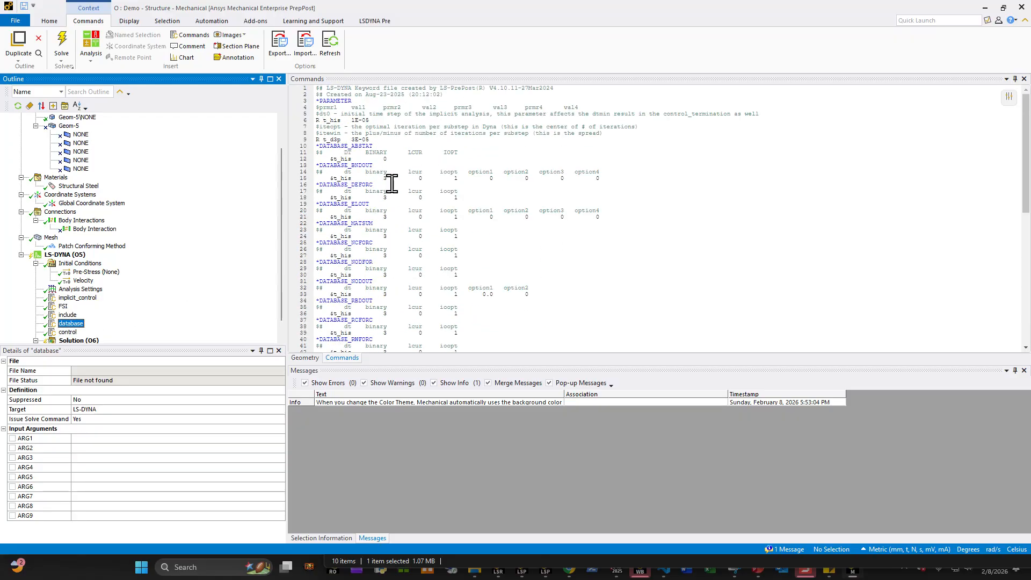
left_click(387, 140)
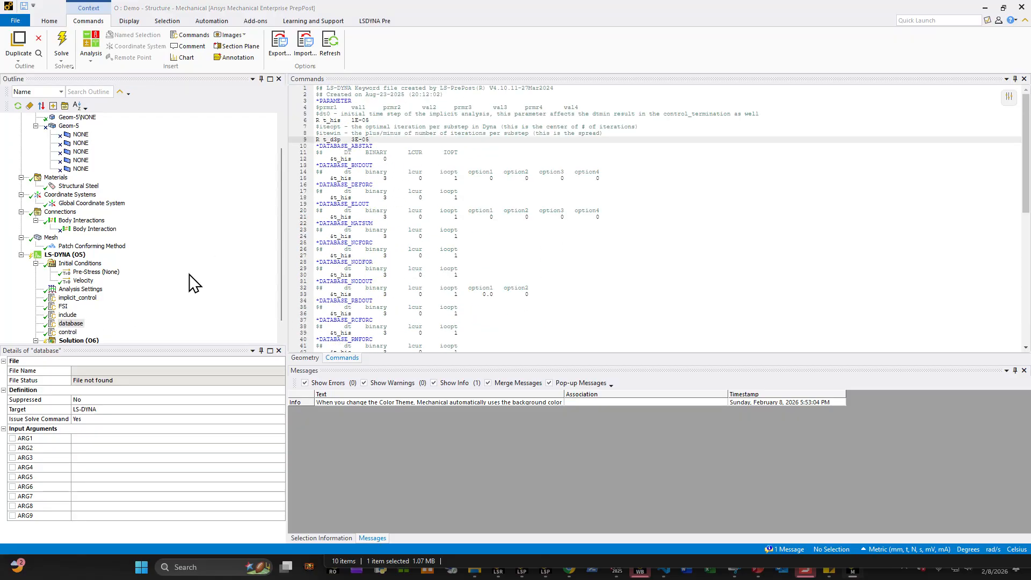
scroll(189, 279, "down", 1)
left_click(79, 323)
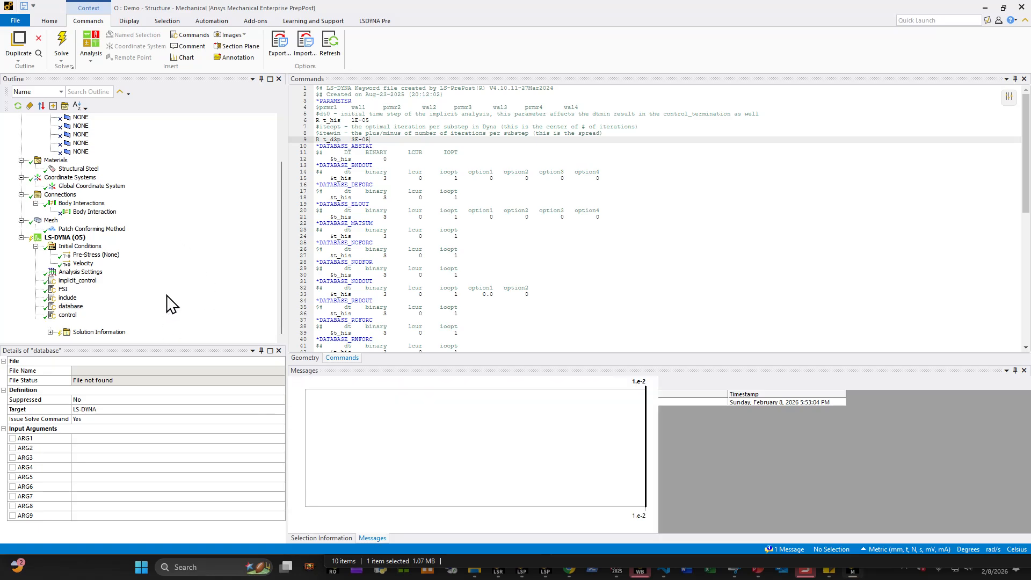
left_click(70, 306)
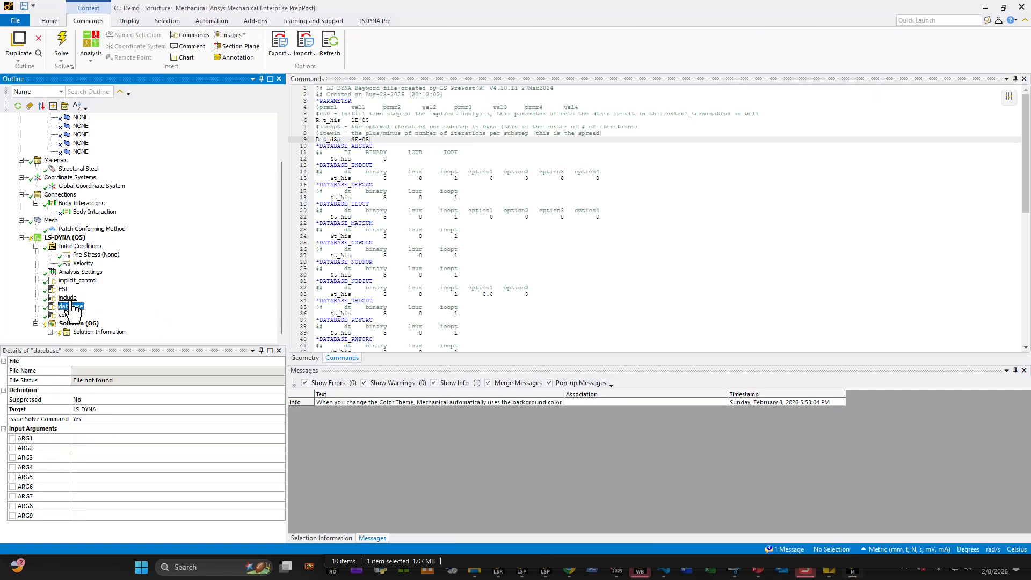
left_click(68, 298)
left_click(64, 289)
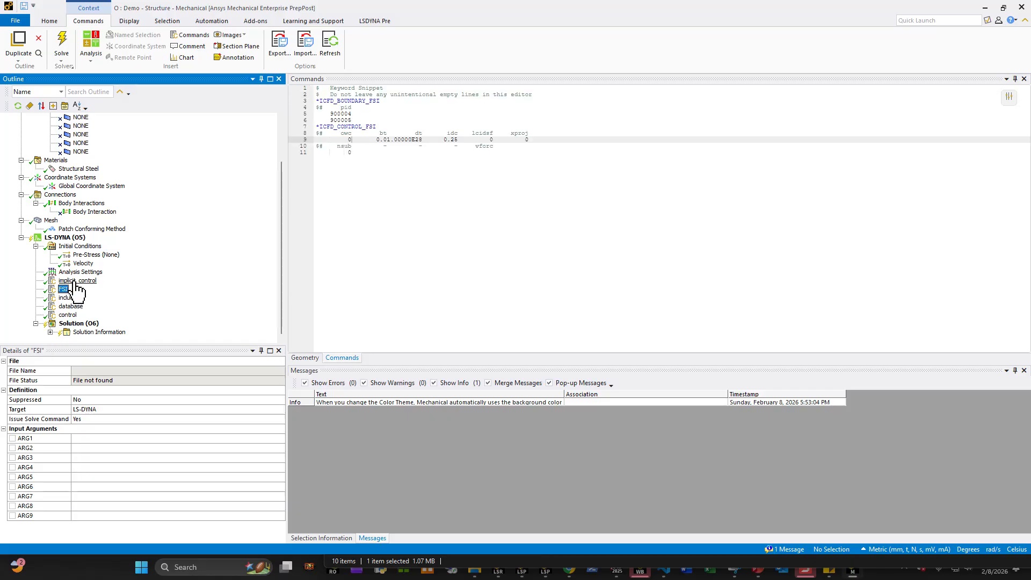
left_click(77, 281)
left_click(80, 273)
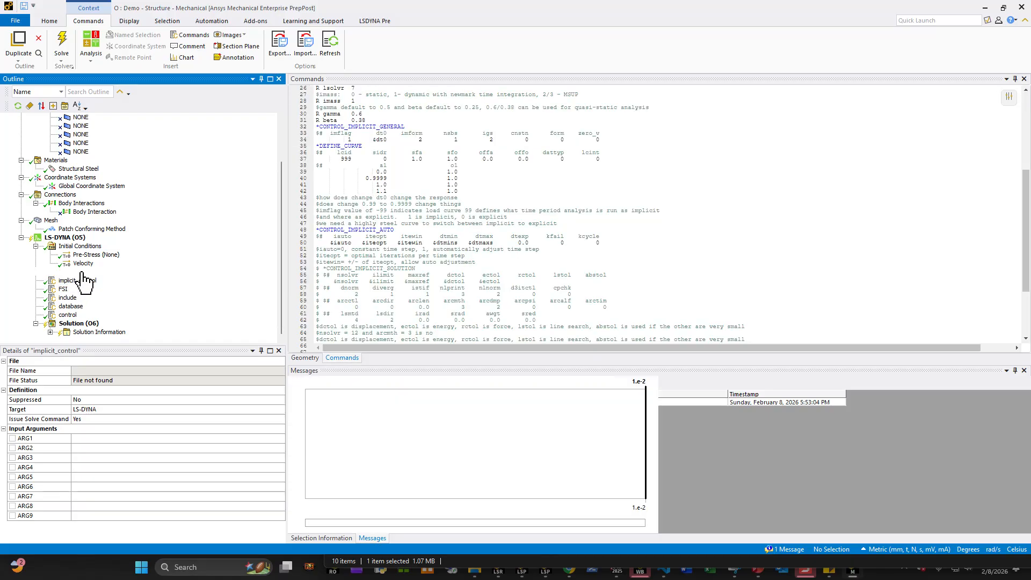
left_click(83, 263)
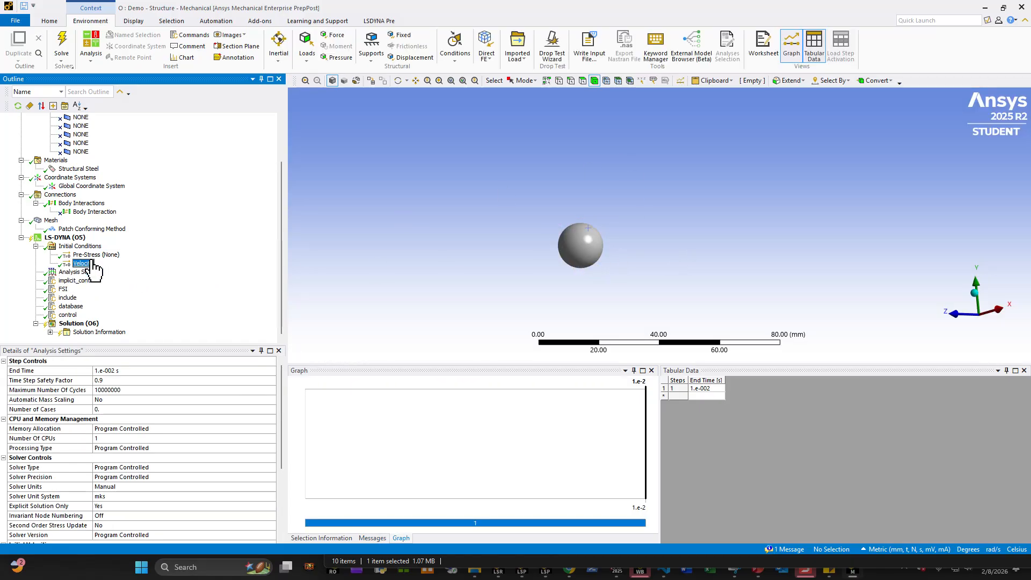
- Delete the stray control snippet located under the Solution branch
left_click(86, 331)
left_click(76, 323)
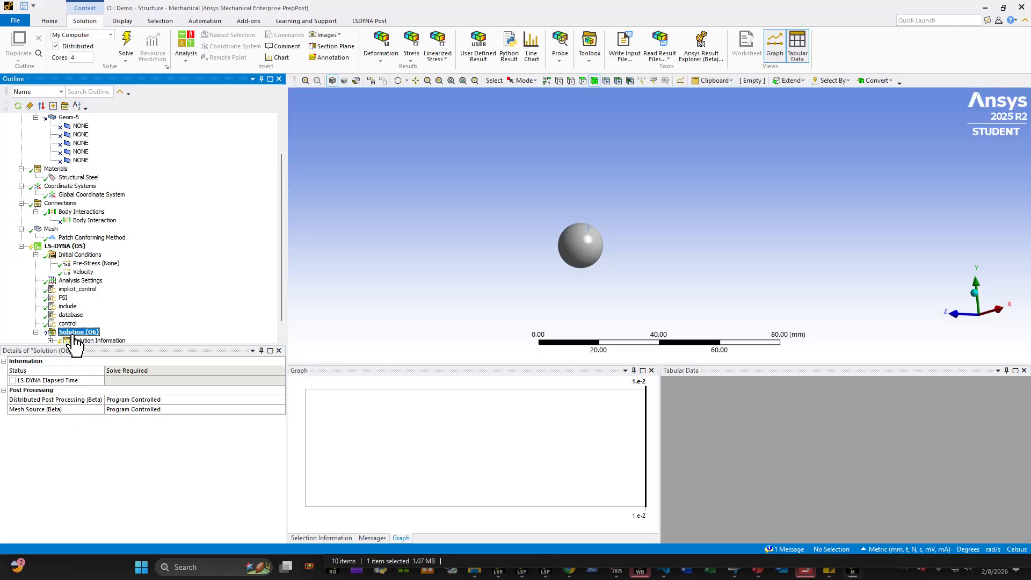
scroll(83, 333, "down", 1)
left_click(86, 333)
right_click(88, 333)
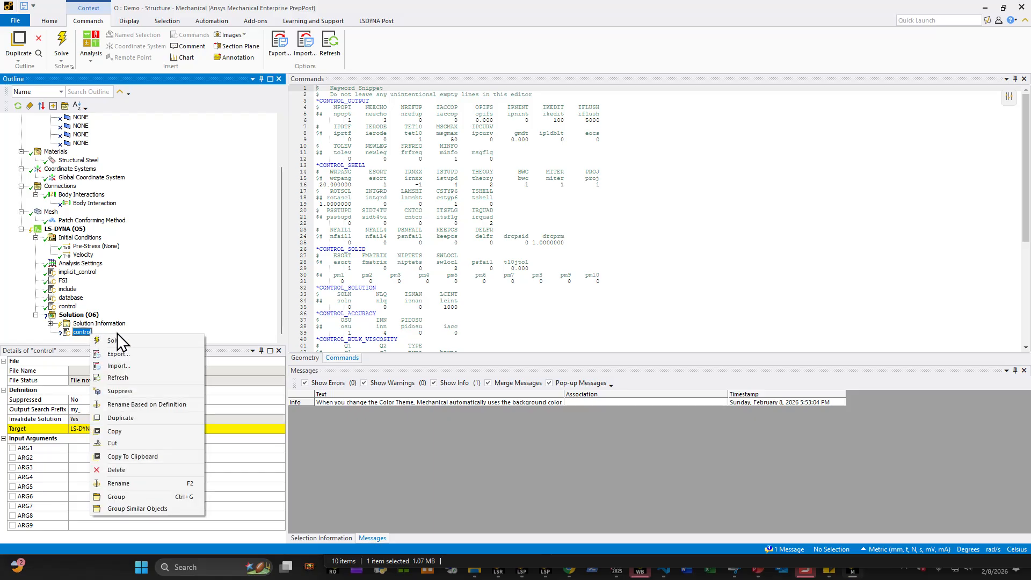
left_click(133, 468)
left_click(518, 320)
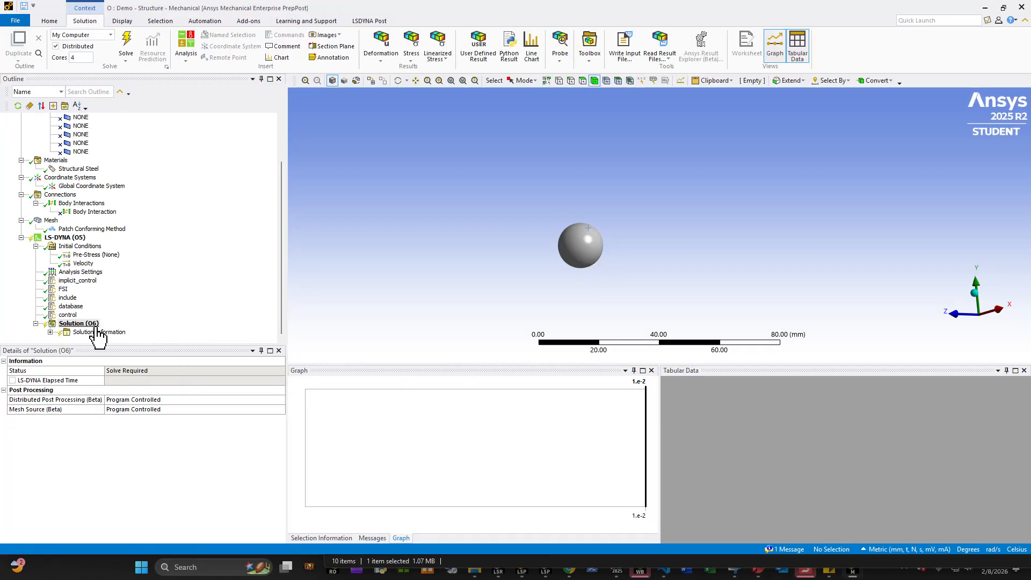
- Write the LS-DYNA input file as fsi_ball in the ICFD_Demo folder inside Dyna_Staging
left_click(623, 58)
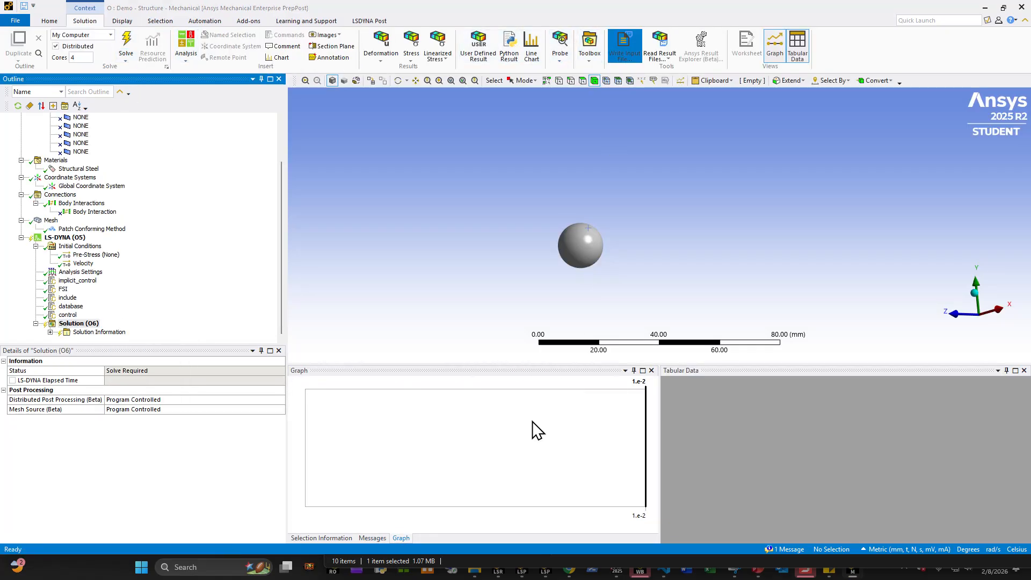
left_click(517, 378)
left_click(529, 388)
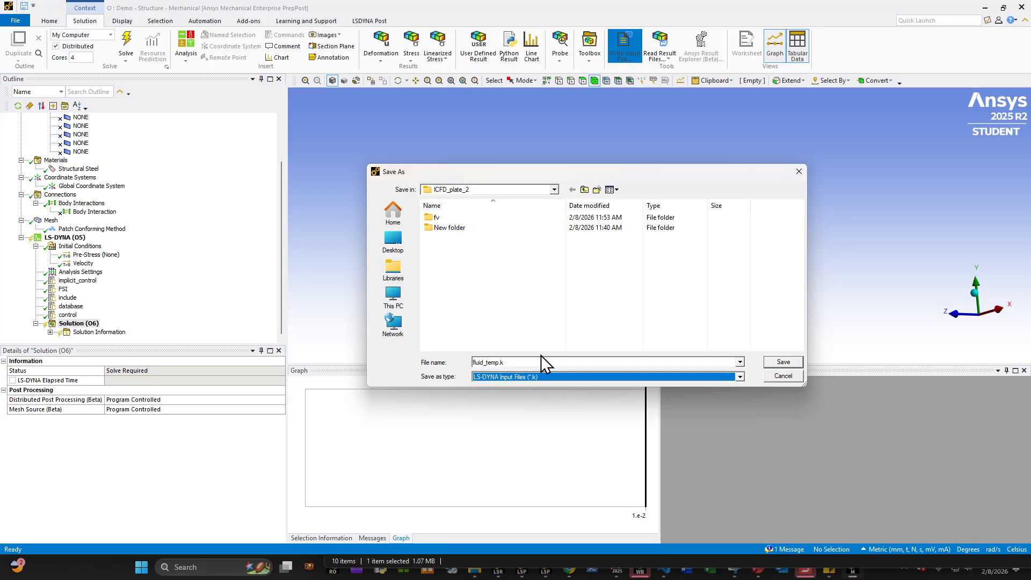
left_click(587, 190)
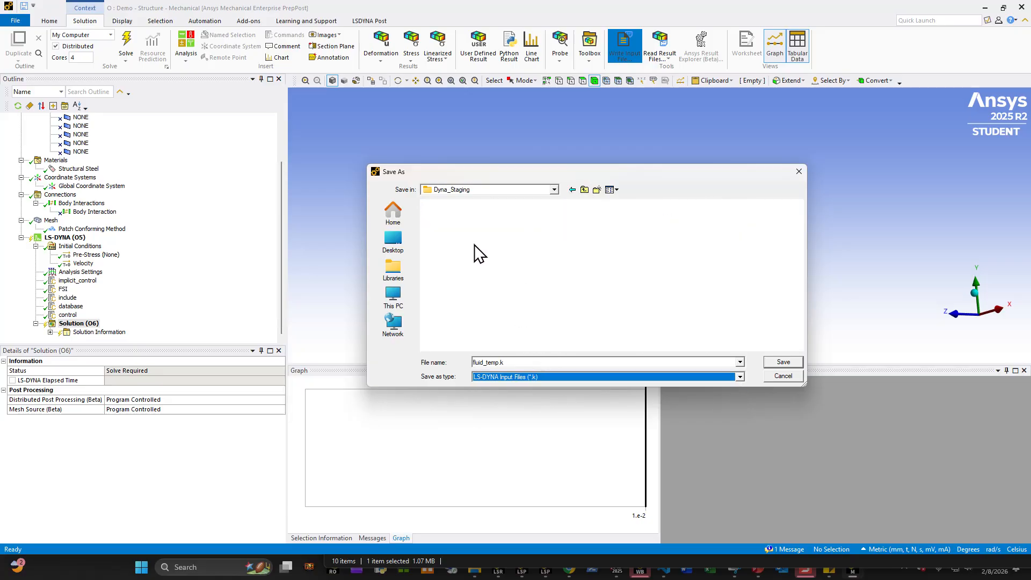
double_click(454, 228)
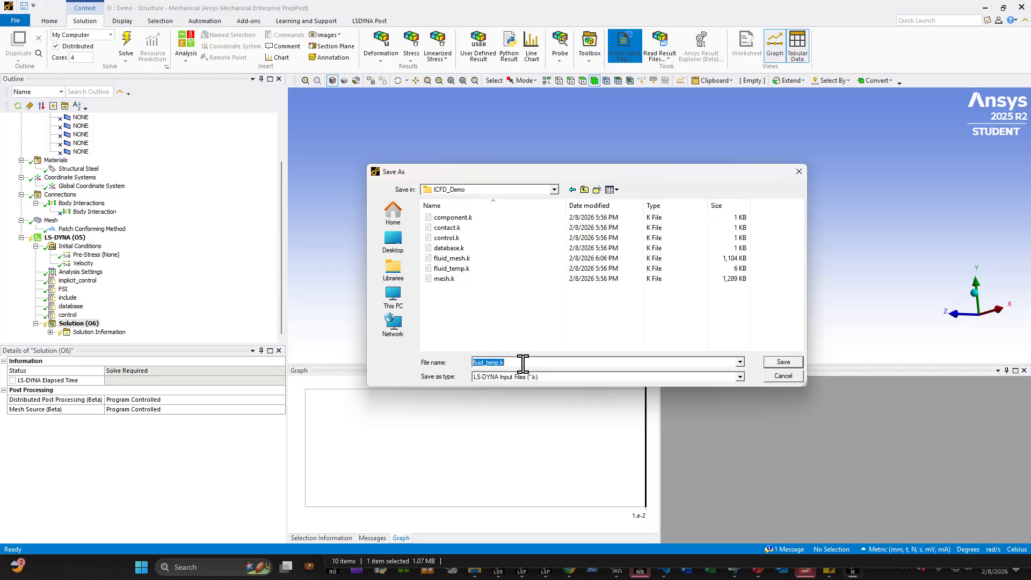
type("fsi_ball")
key("Return")
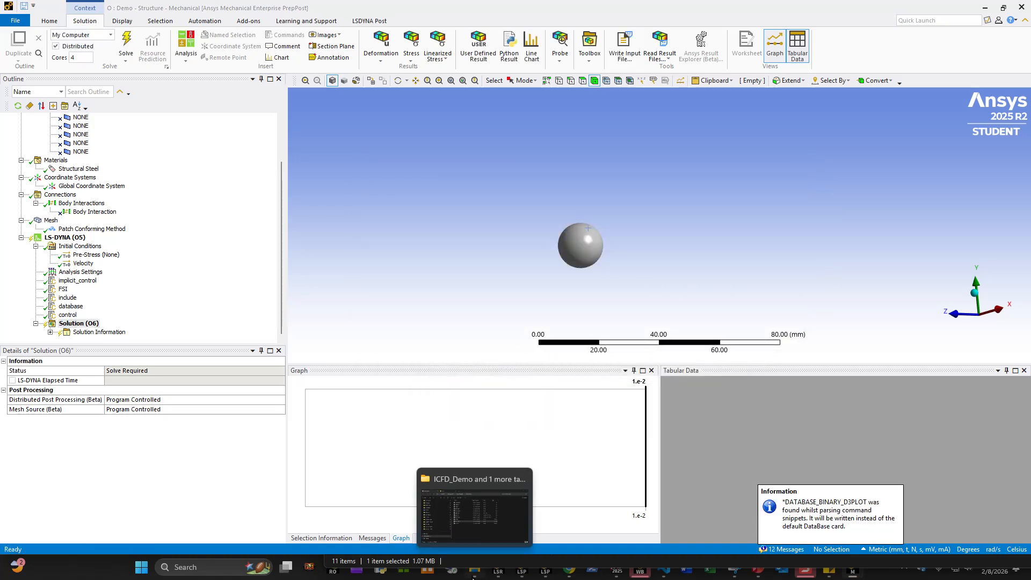
- Switch to the ICFD_Demo folder in File Explorer and open fsi_ball.k in Visual Studio Code
left_click(475, 571)
left_click_drag(621, 193, 486, 118)
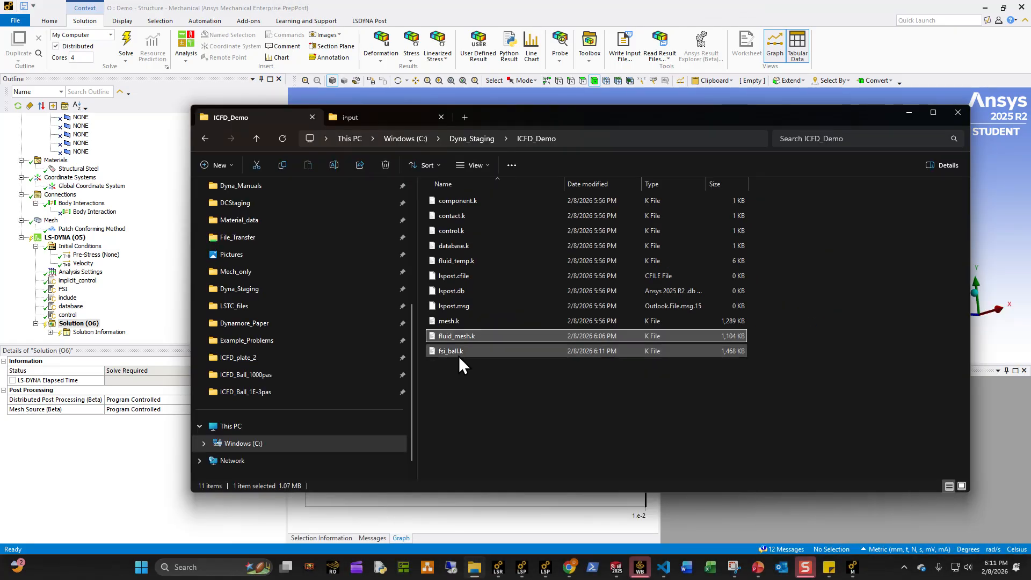
left_click(459, 353)
right_click(459, 353)
left_click(490, 112)
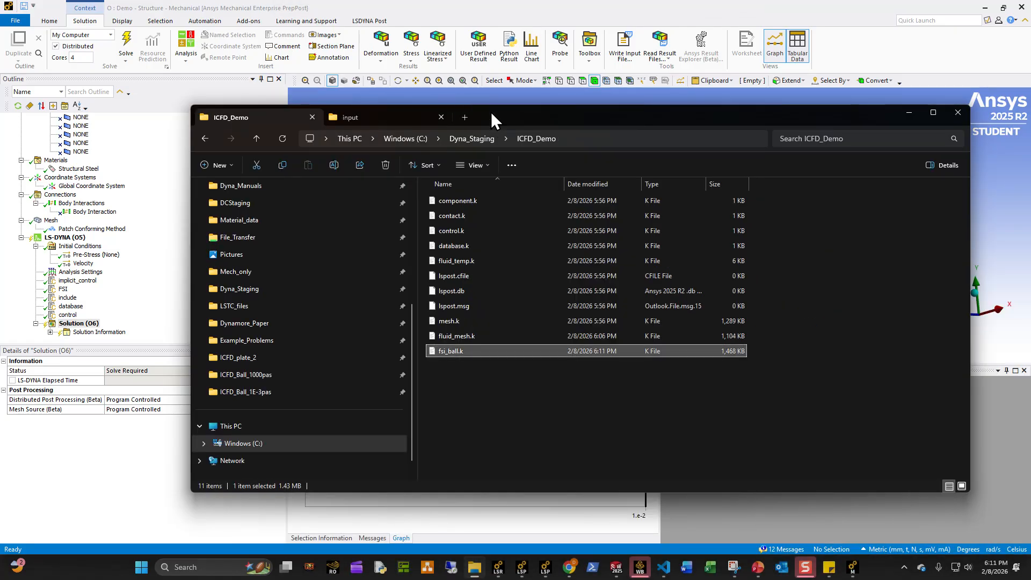
- Search fsi_ball.k for the *include keyword
scroll(349, 182, "down", 10)
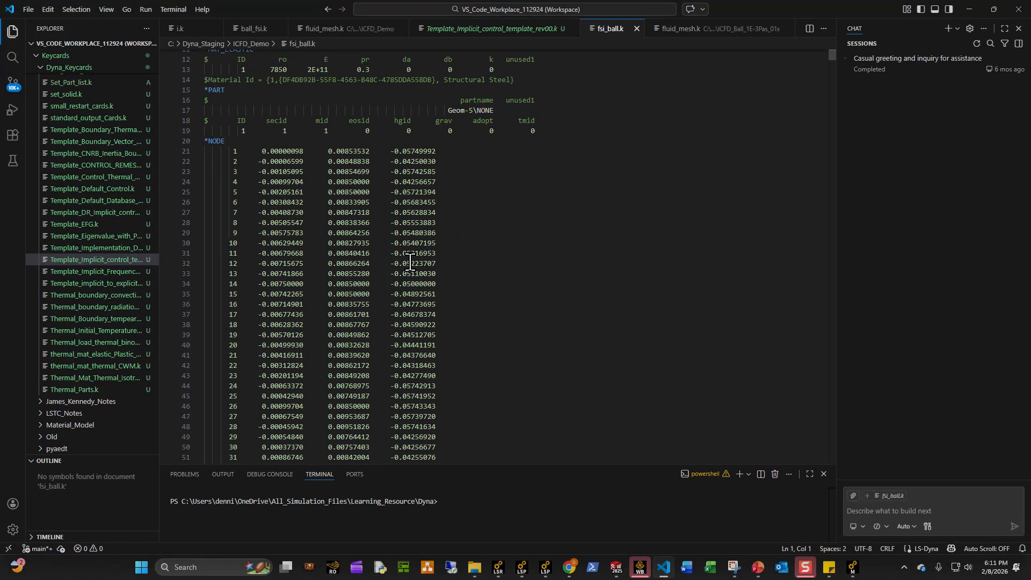
scroll(419, 166, "up", 8)
left_click(426, 161)
key("ctrl+f")
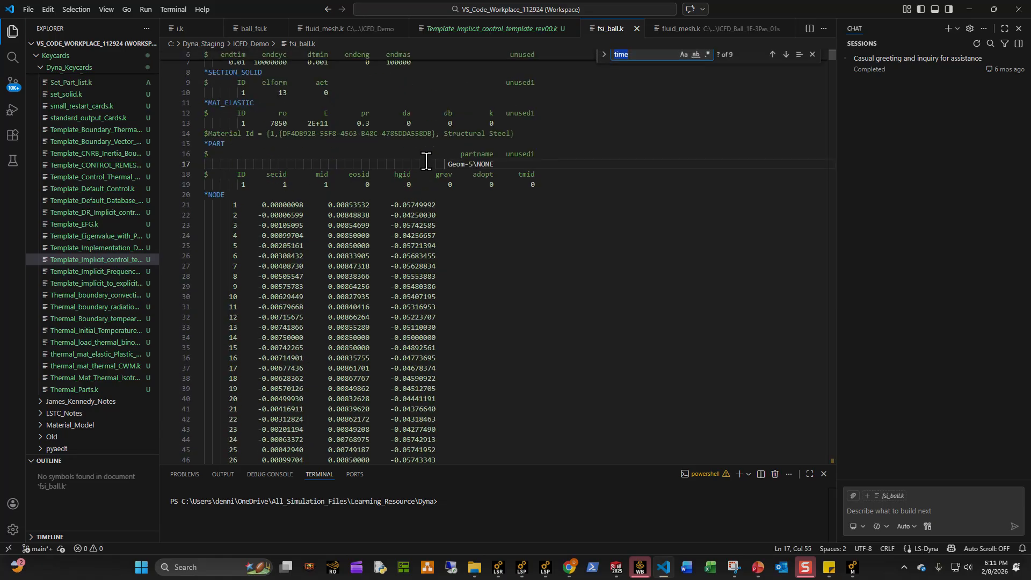
type("*include")
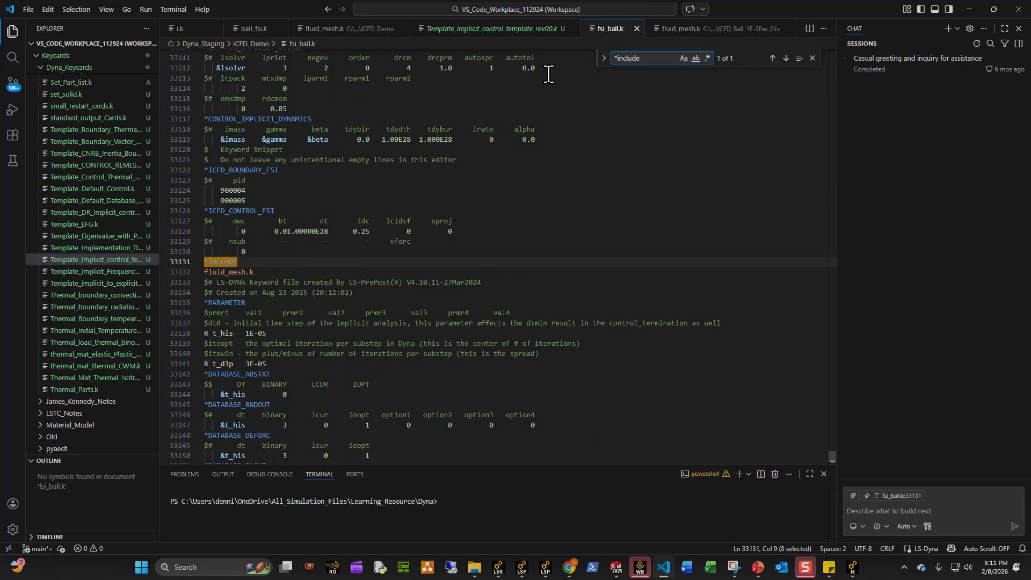
- Glance at fluid_mesh.k and inspect the *ICFD_BOUNDARY_FSI and *ICFD_CONTROL_FSI cards above the include in fsi_ball.k
left_click(325, 32)
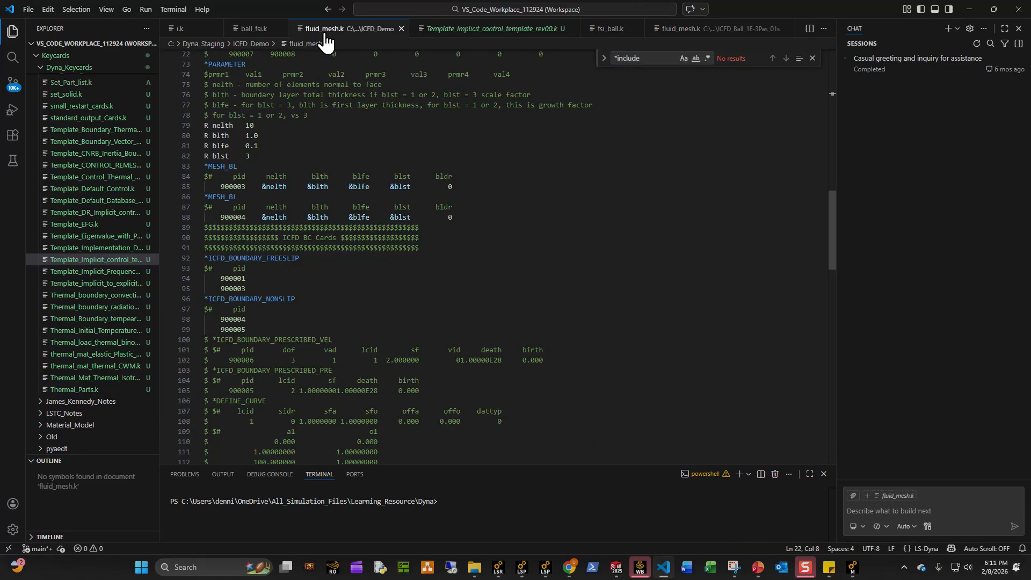
left_click(604, 29)
left_click(356, 281)
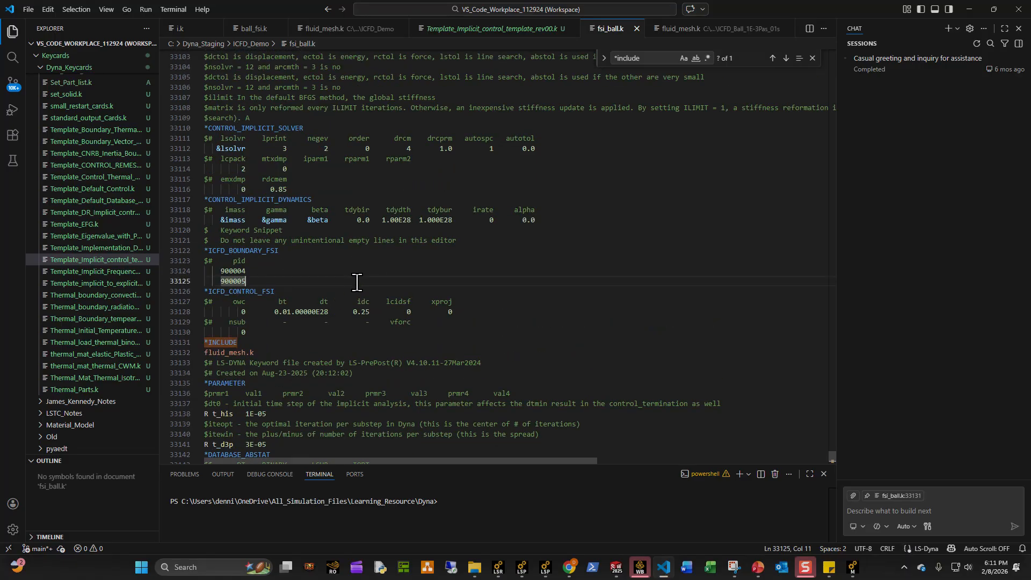
left_click_drag(236, 276, 198, 253)
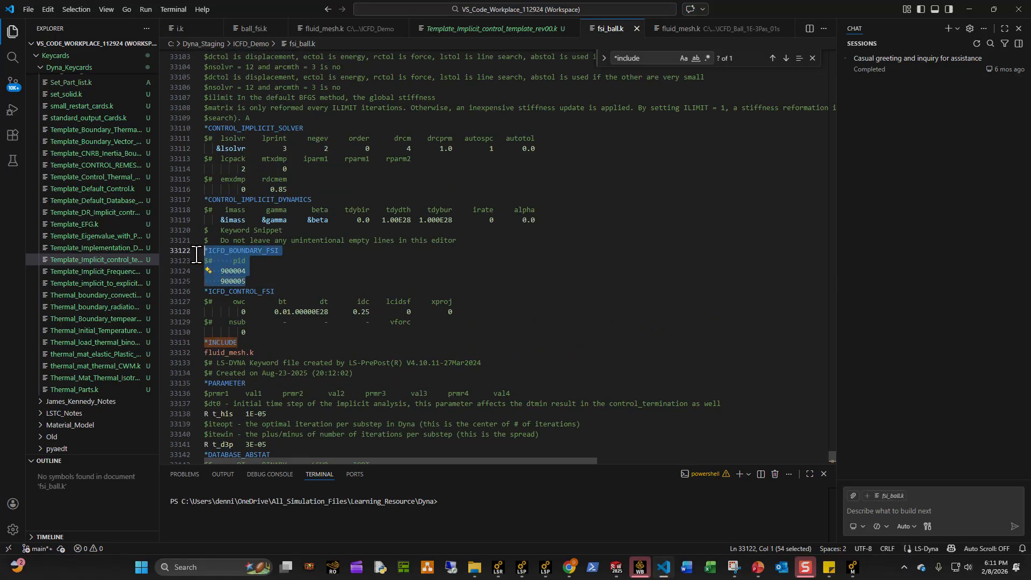
left_click(326, 273)
left_click_drag(268, 333, 200, 294)
left_click(325, 270)
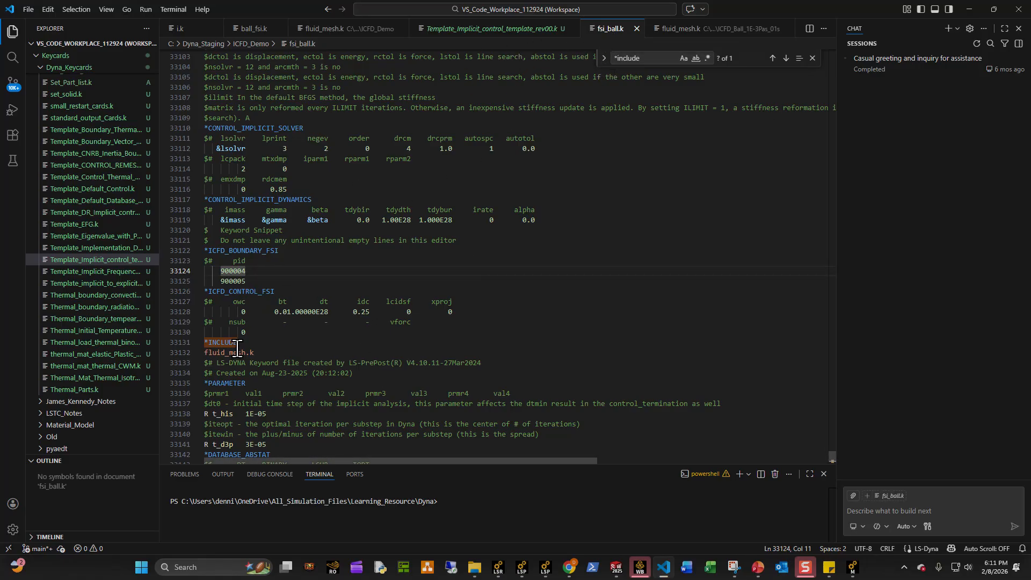
- Check the job table in LS-Run and switch to the LS-PrePost window holding the ICFD_Ball_1000pas results
left_click(529, 490)
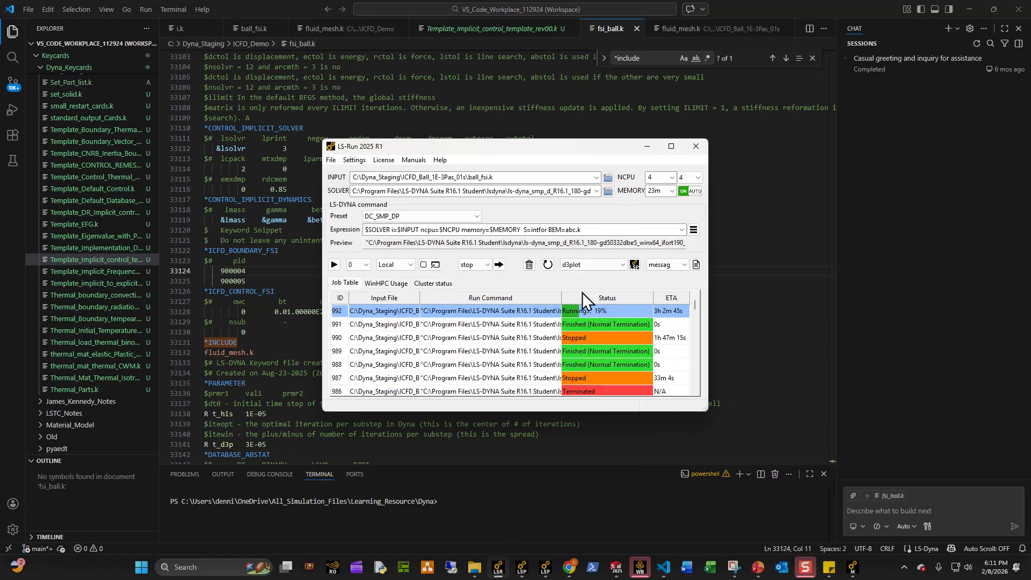
left_click(498, 569)
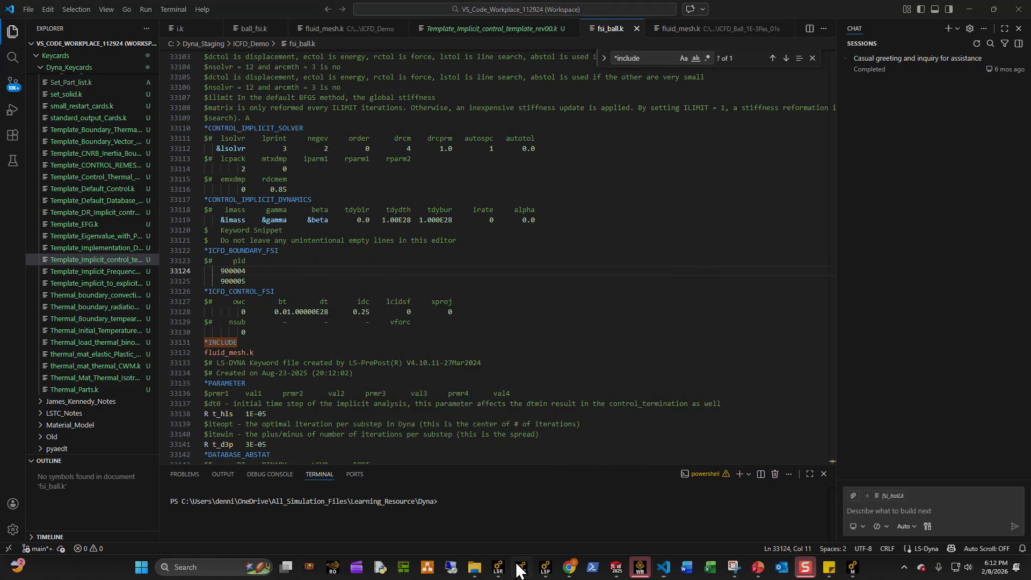
left_click(520, 567)
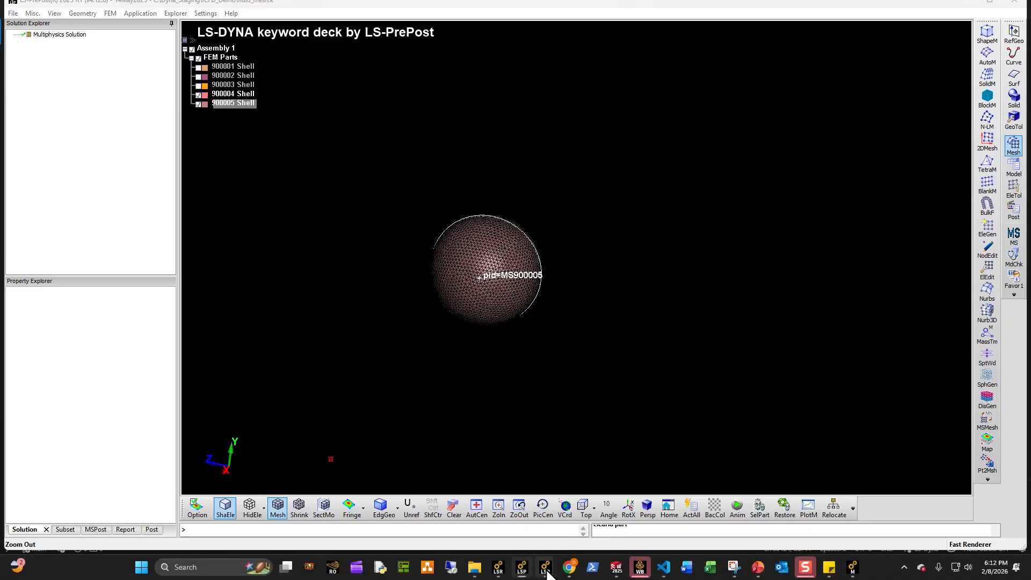
mouse_move(545, 569)
left_click(585, 514)
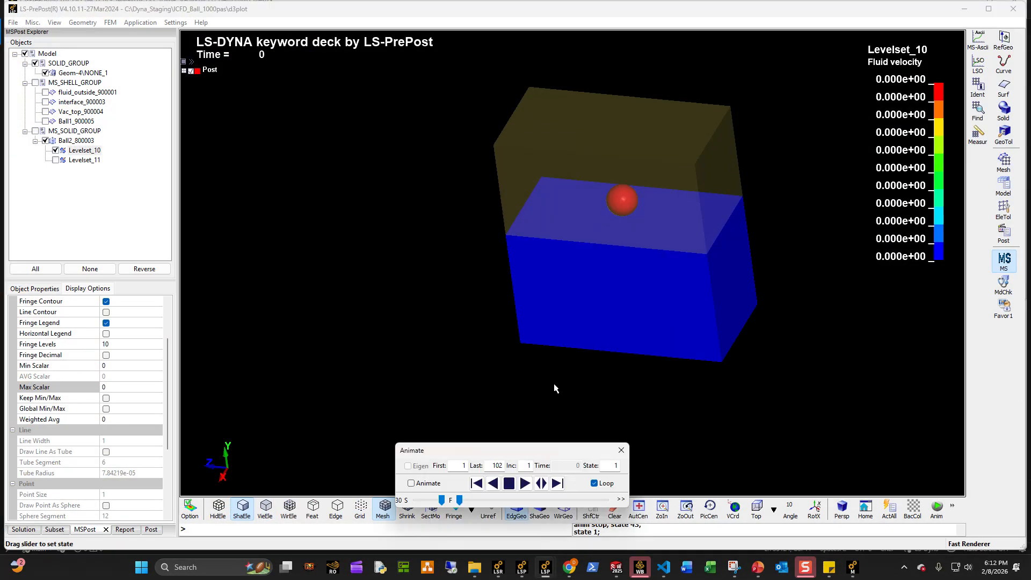
- Play the Levelset_10 fluid velocity animation of the ball and fluid, viewing it from several angles
left_click(524, 483)
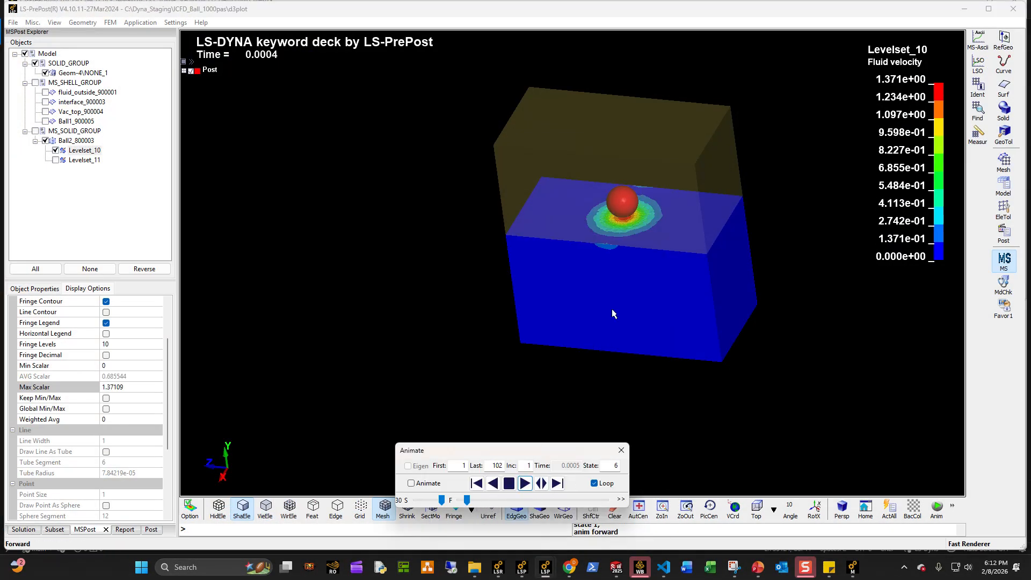
left_click_drag(595, 237, 610, 202, "shift")
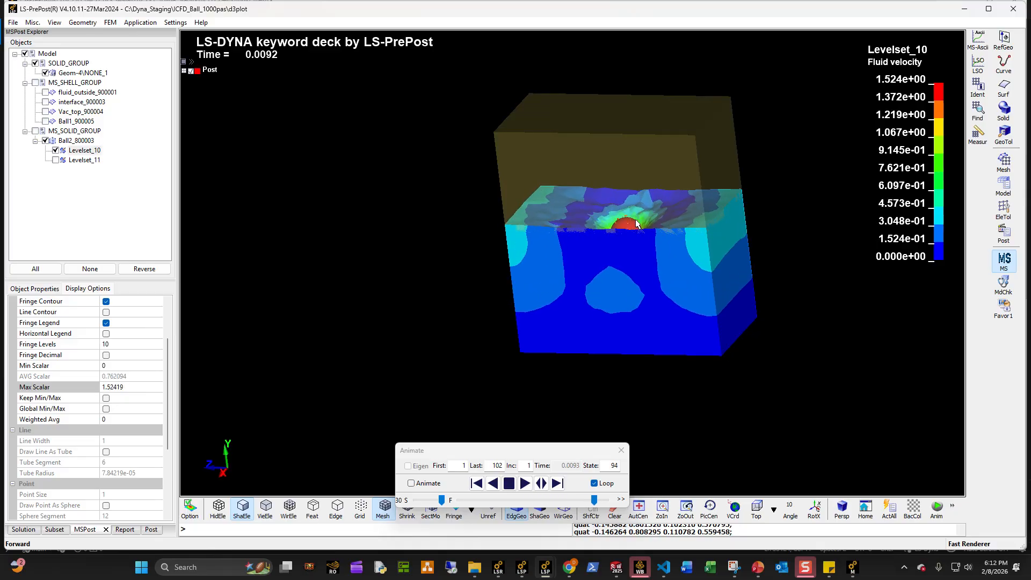
left_click_drag(670, 293, 635, 251, "ctrl")
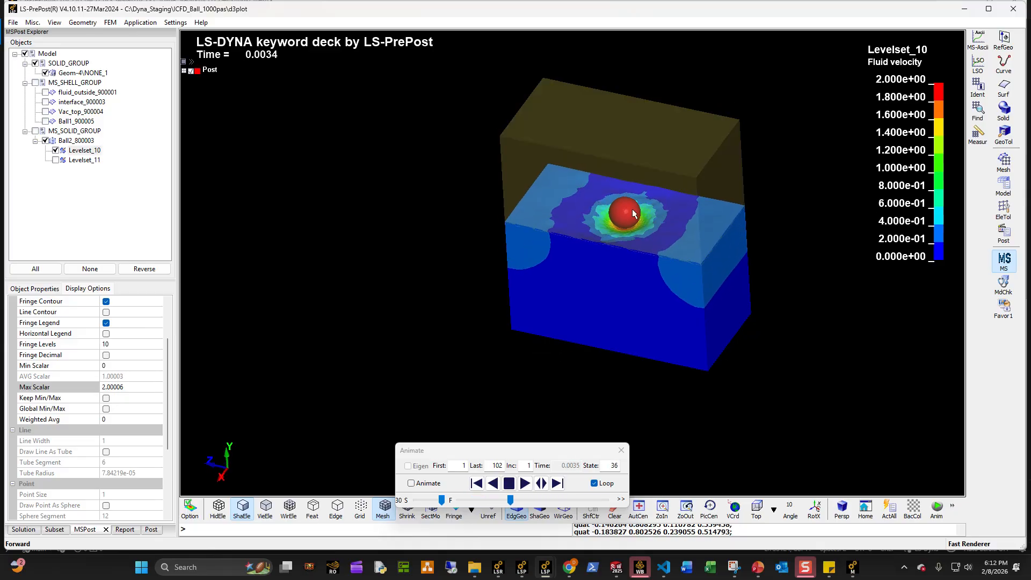
- Switch to the ICFD_Ball_1E-3pas results in LS-PrePost and show Group_Section_12 with Ball2_800003 hidden
mouse_move(545, 567)
left_click(513, 537)
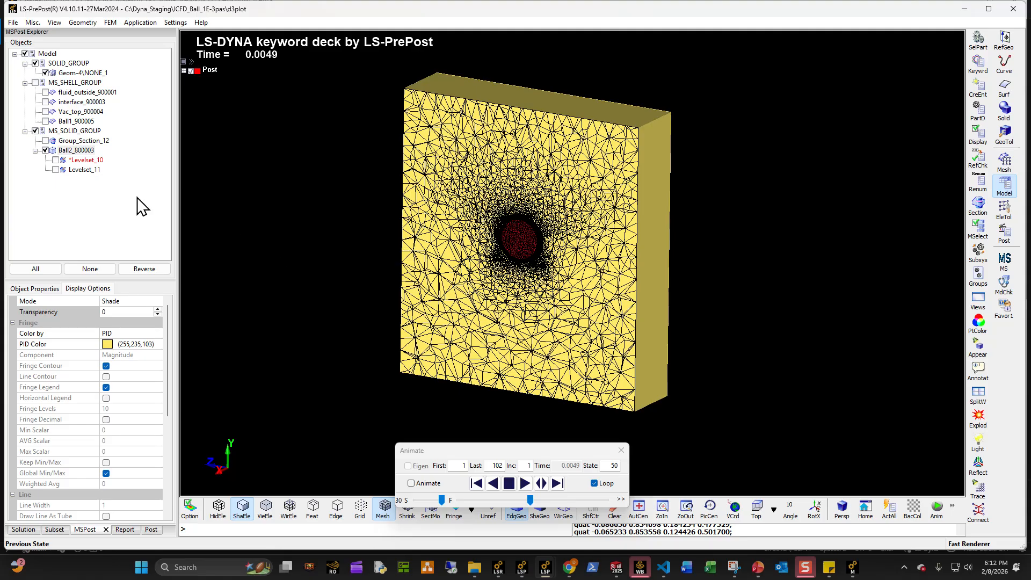
left_click(46, 151)
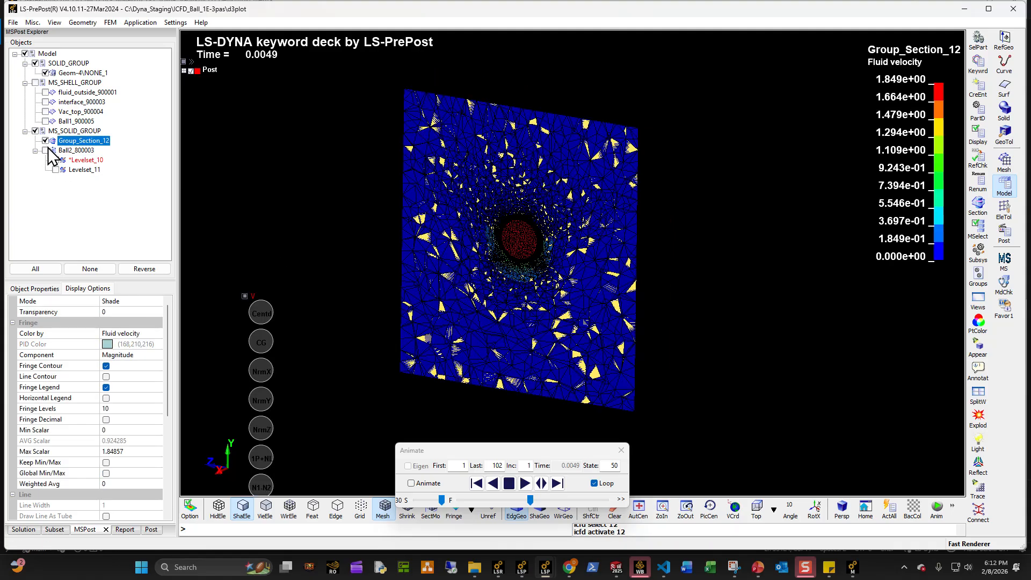
- Hide Group_Section_12 and show Levelset_11 with the MS_SOLID_GROUP parent switched off
left_click(46, 141)
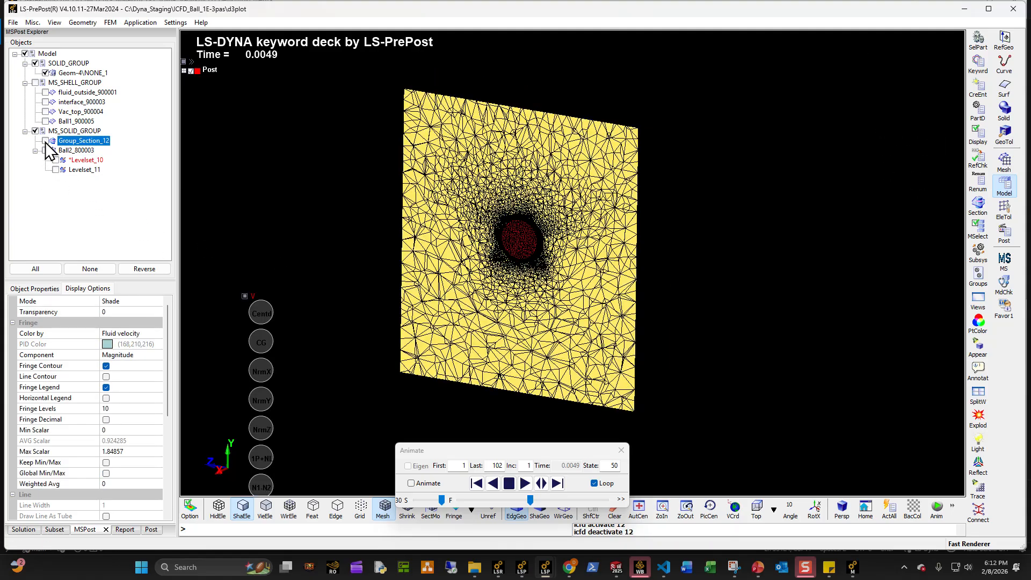
left_click(55, 170)
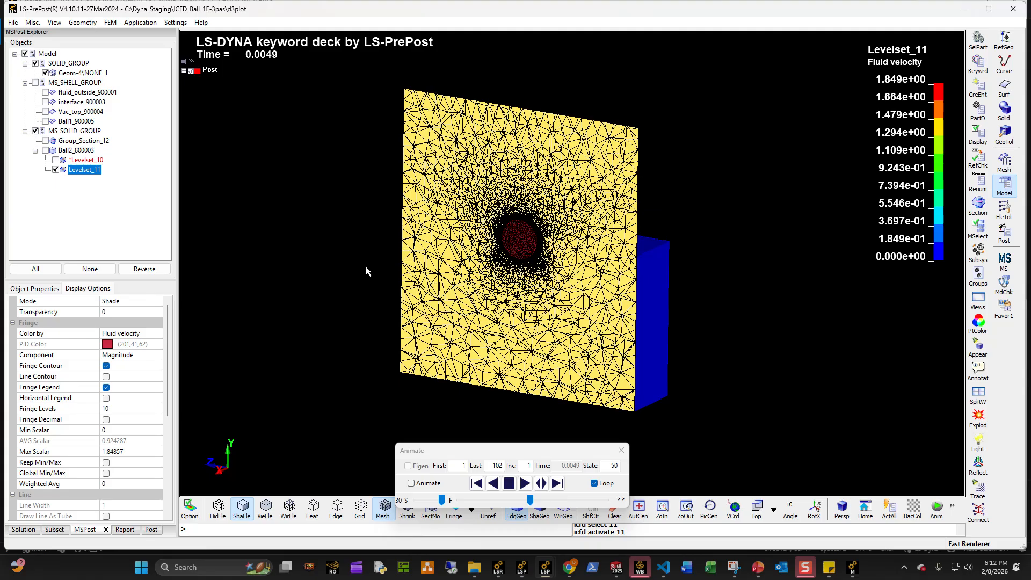
left_click(36, 131)
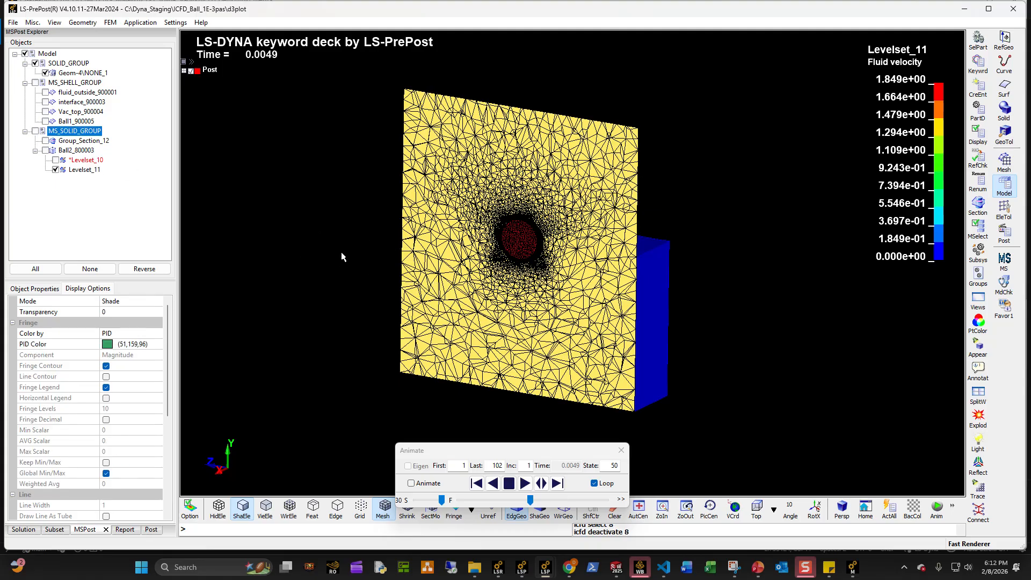
- Turn off the section plane clipping so the whole Levelset_11 fluid body is displayed, and close the section settings
left_click(978, 204)
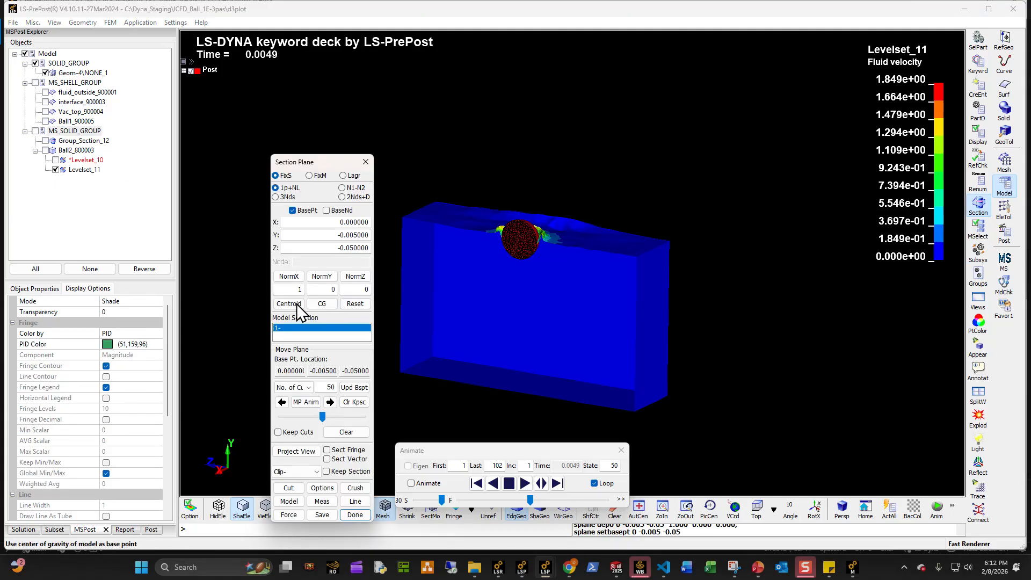
left_click(289, 479)
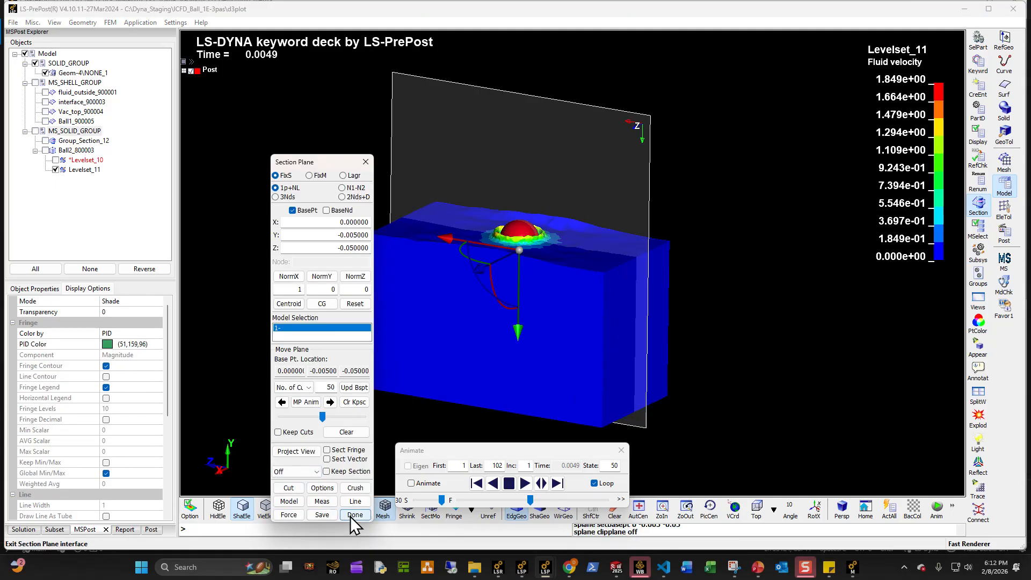
left_click(352, 515)
left_click_drag(516, 327, 509, 248, "shift")
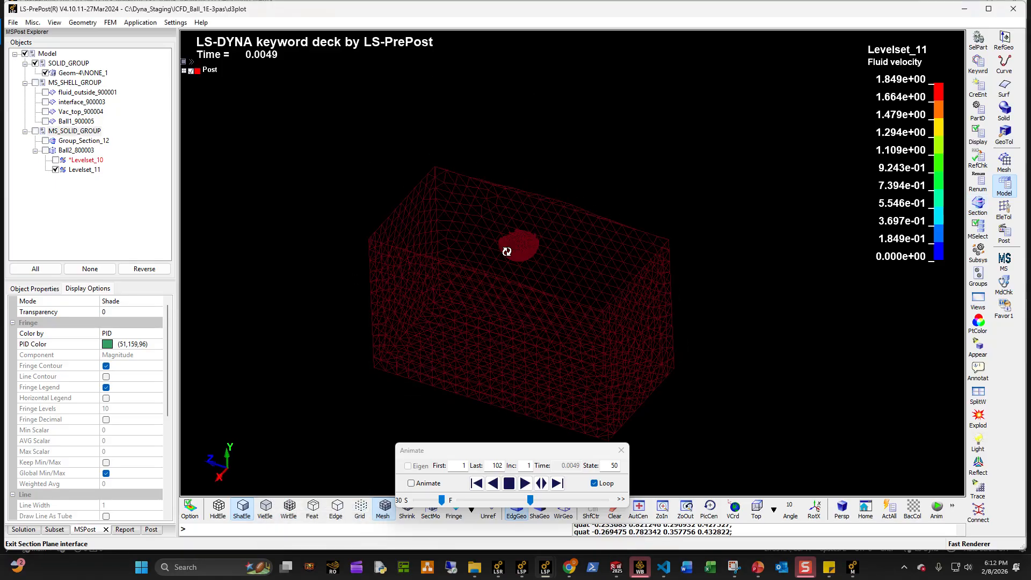
left_click(39, 133)
left_click(46, 141)
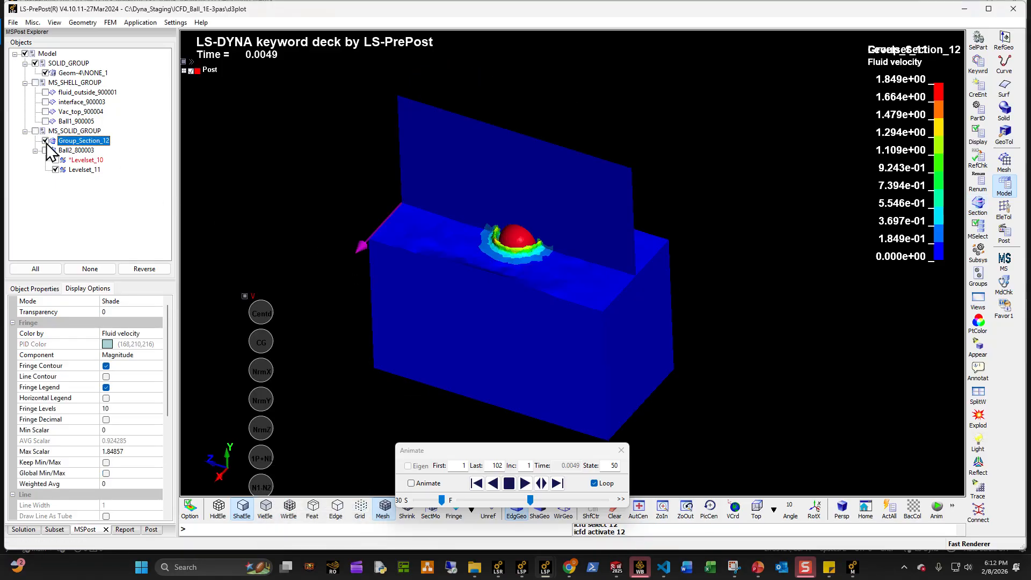
left_click(45, 142)
left_click(36, 133)
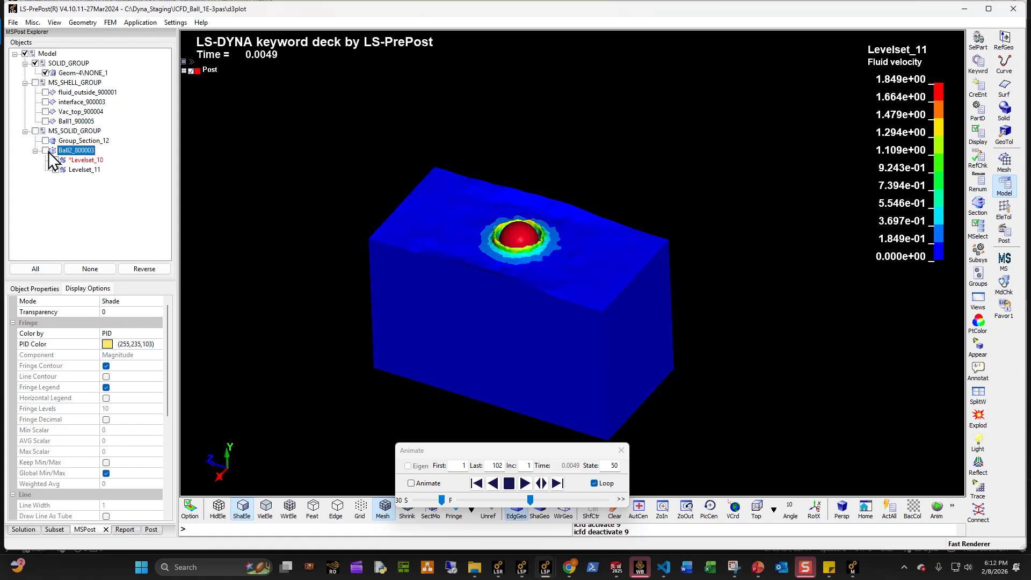
- Show the Ball2_800003 volume together with Levelset_11 and set its transparency to 6
left_click(35, 131)
right_click(70, 153)
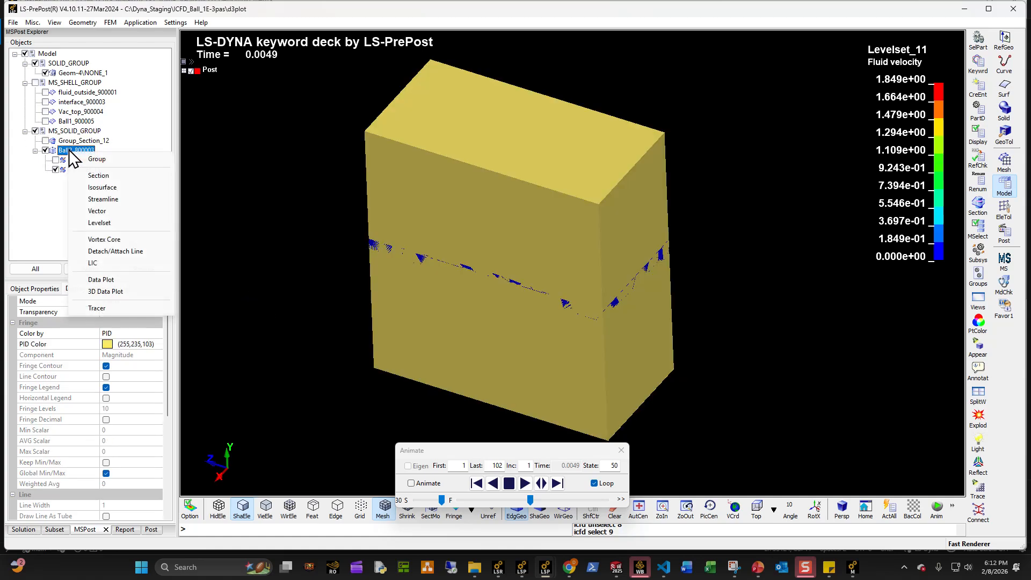
left_click(32, 302)
left_click(134, 312)
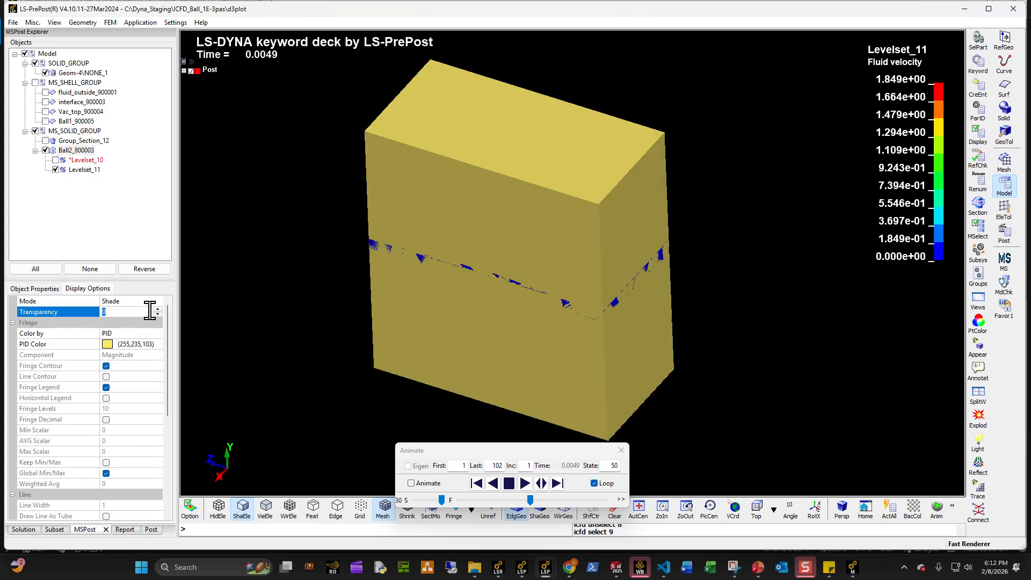
left_click(157, 310)
left_click(157, 310)
left_click(157, 310)
left_click(157, 310)
left_click(158, 309)
left_click(158, 310)
- Play the Levelset_11 fluid velocity animation inside the translucent volume, examine the splash around the ball, and stop playback
left_click_drag(530, 293, 548, 328, "shift")
left_click(524, 484)
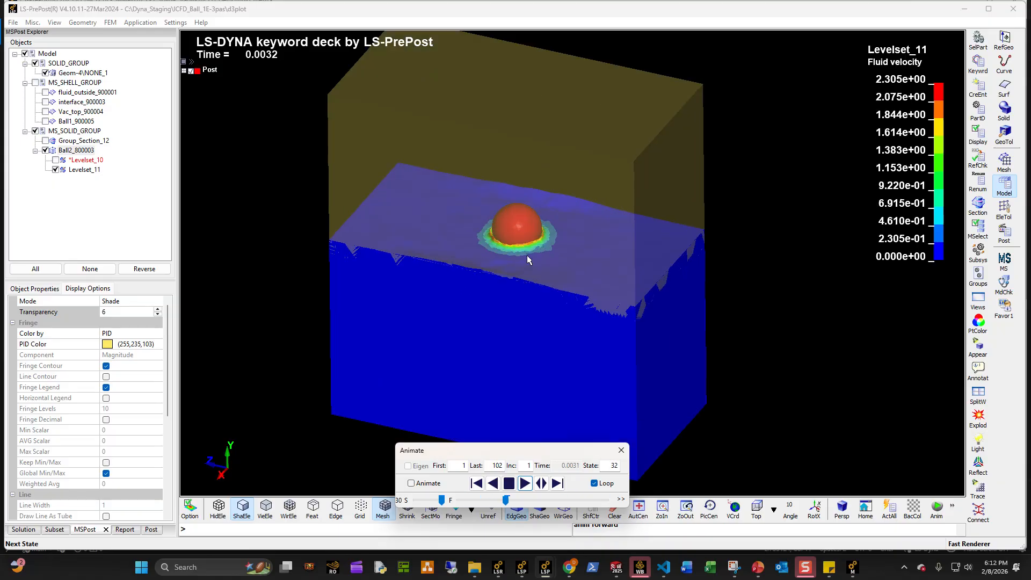
scroll(526, 256, "up", 2)
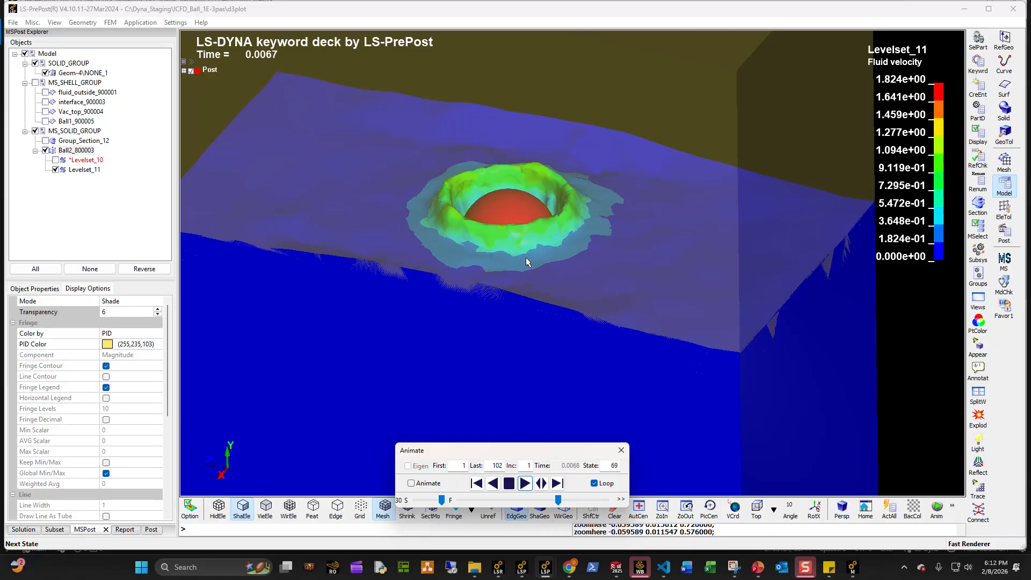
scroll(526, 259, "down", 1)
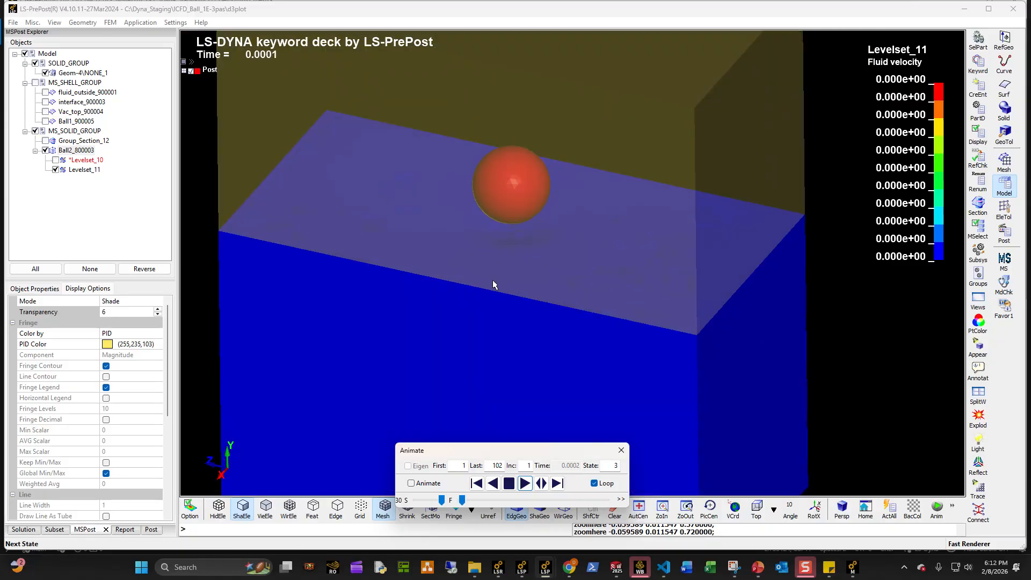
scroll(544, 289, "down", 4)
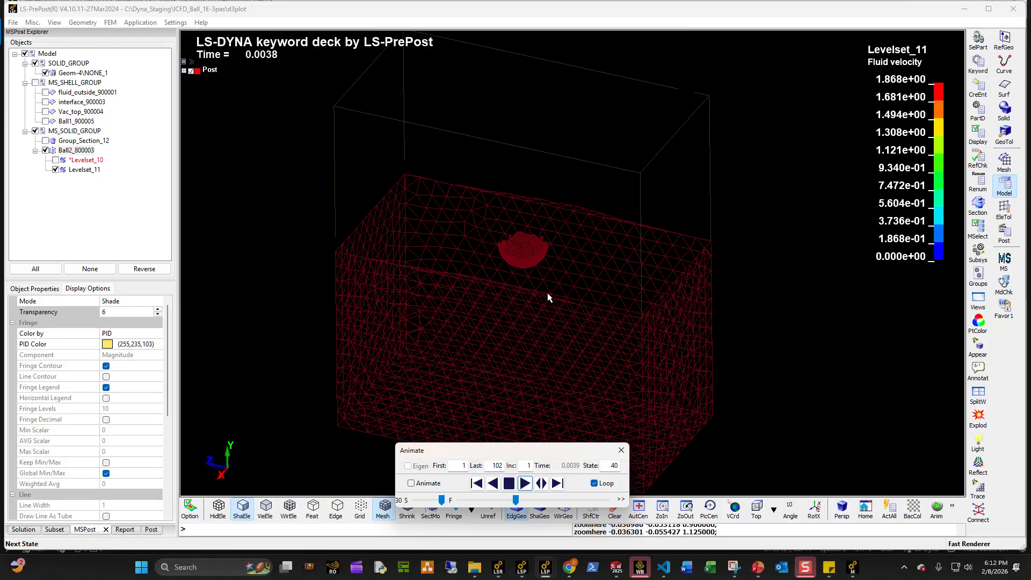
scroll(555, 301, "up", 2)
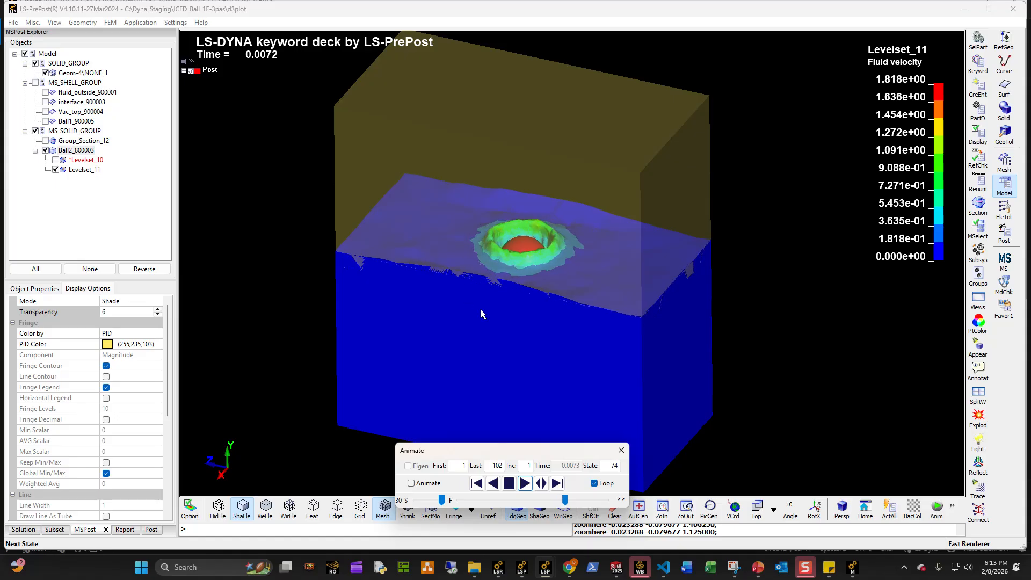
left_click(508, 483)
- Hide Levelset_11, Levelset_10 and Ball2_800003, and show the Group_Section_12 velocity section
left_click(61, 170)
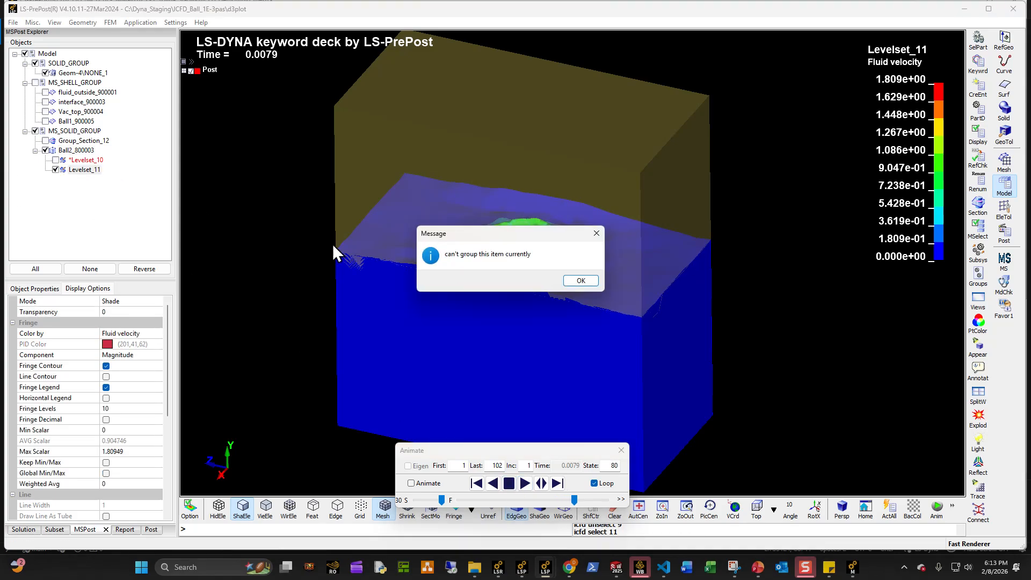
left_click(579, 281)
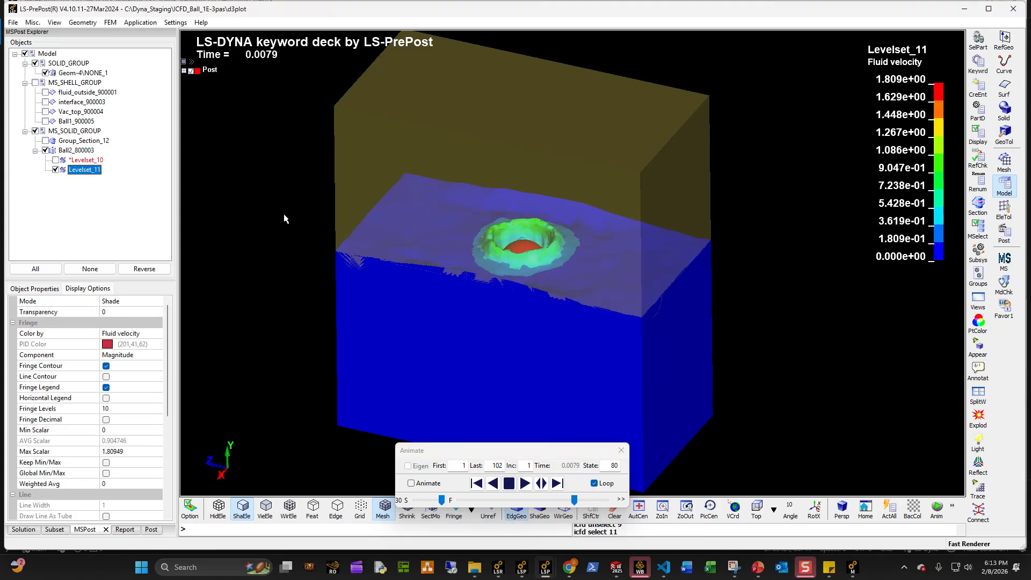
left_click(55, 170)
left_click(55, 160)
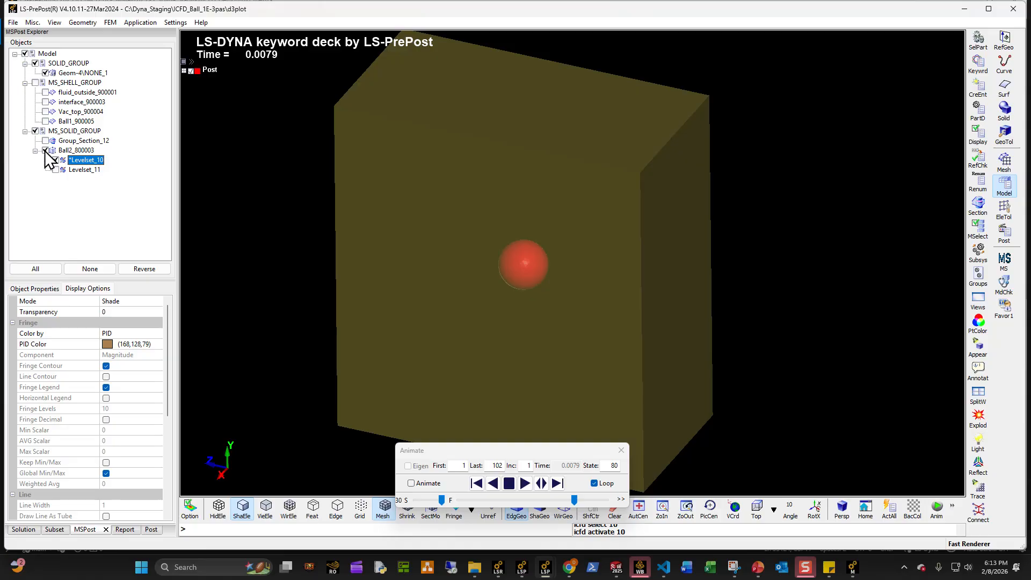
left_click(45, 151)
left_click(78, 141)
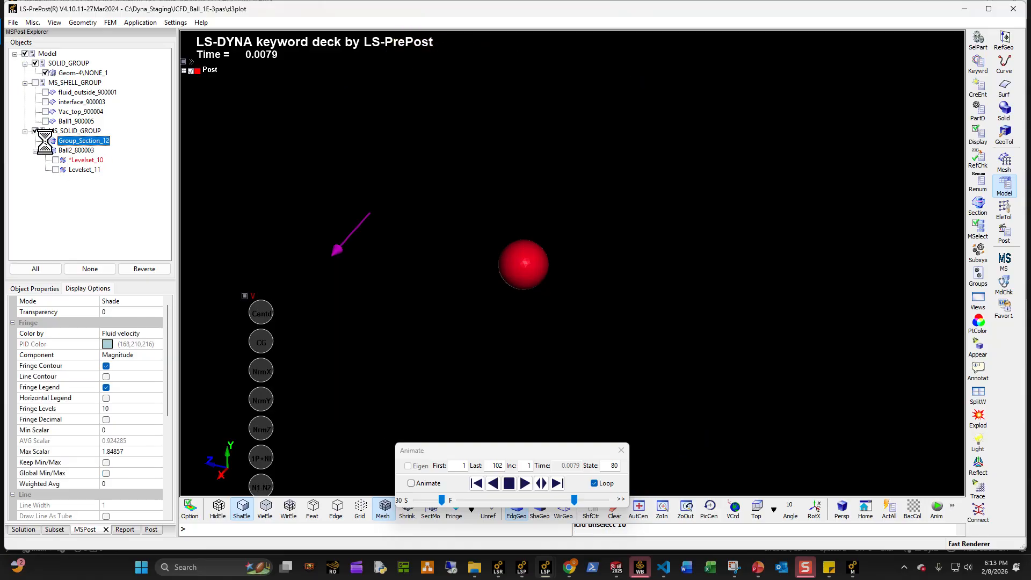
left_click(571, 280)
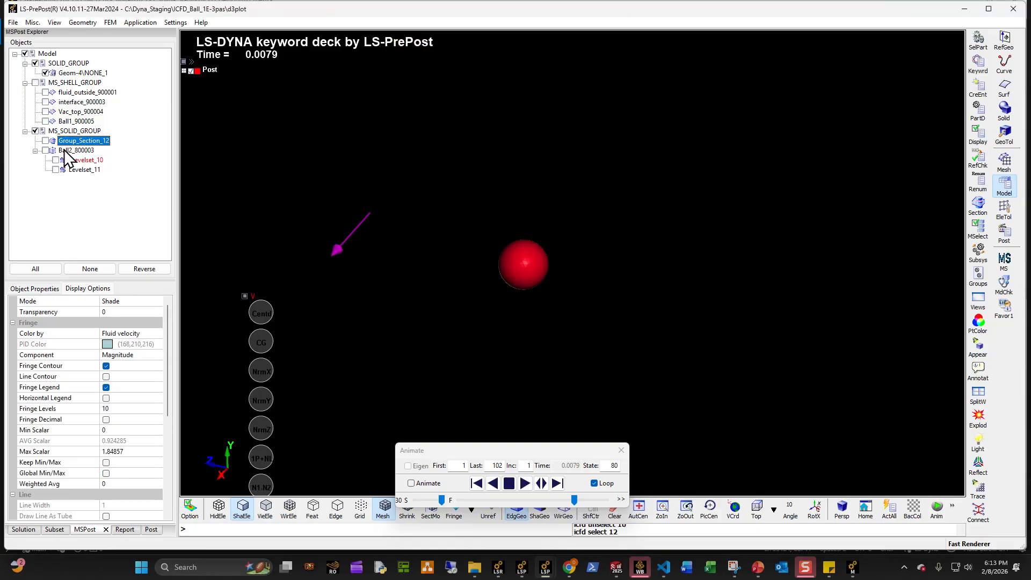
left_click(45, 141)
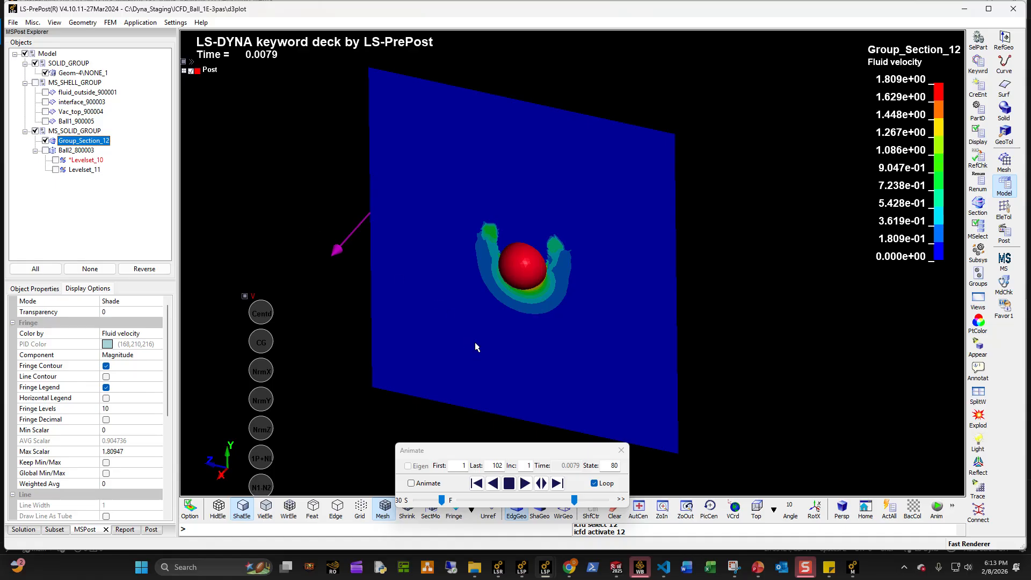
- Hide the solid ball part and play the Group_Section_12 fluid velocity animation
left_click(46, 72)
left_click_drag(550, 297, 636, 232, "ctrl")
left_click(521, 482)
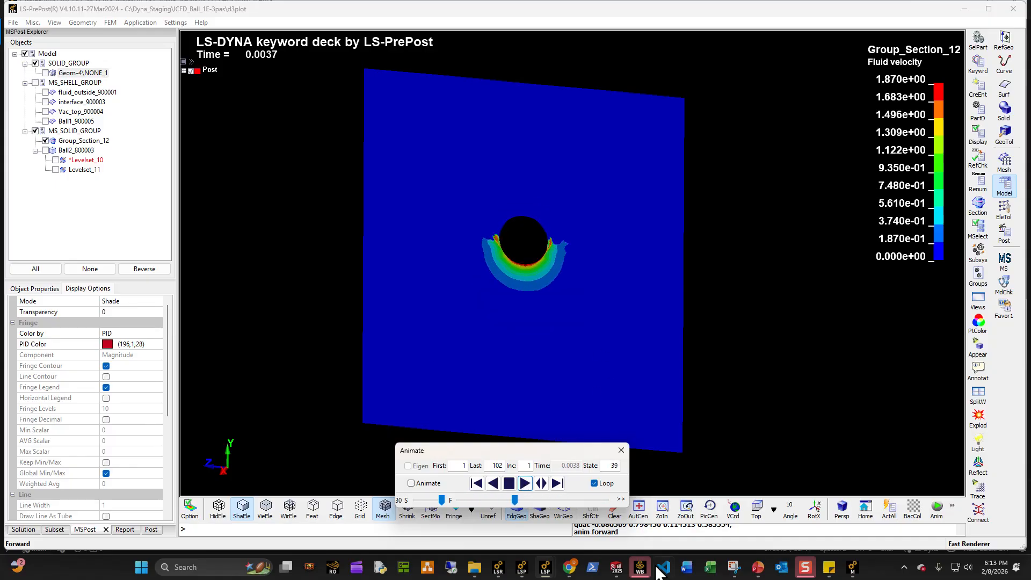
- Switch to the Dyna_CFD_FSI_Part2_262026.pptx presentation in PowerPoint and return to the title slide with the ball simulation videos
left_click(758, 567)
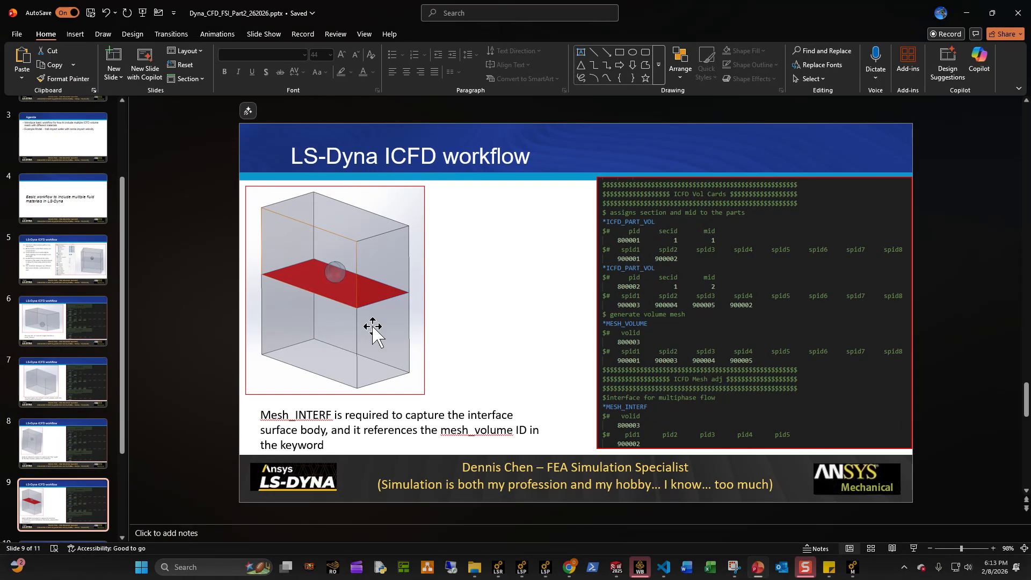
scroll(55, 275, "up", 3)
left_click(65, 145)
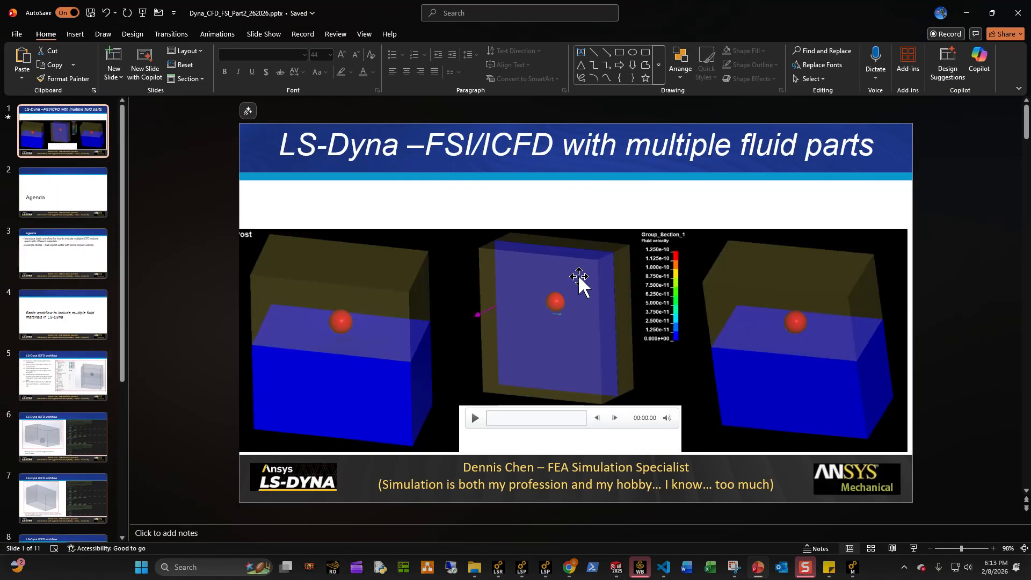